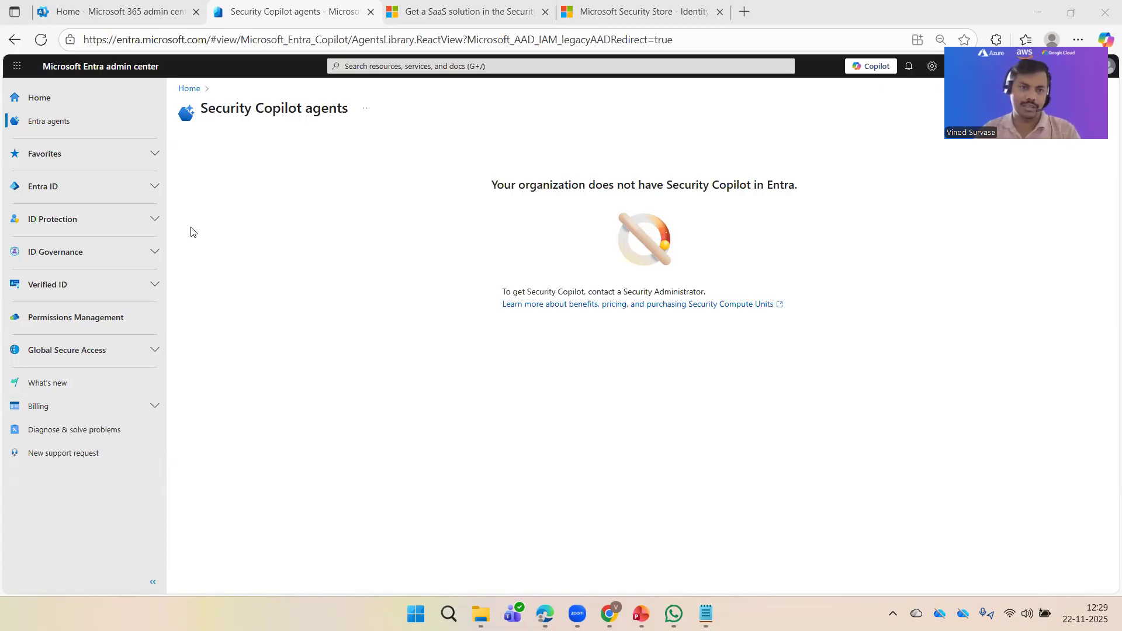
Step: Open the Account recovery (Preview) page under Entra ID in the left navigation
click(125, 198)
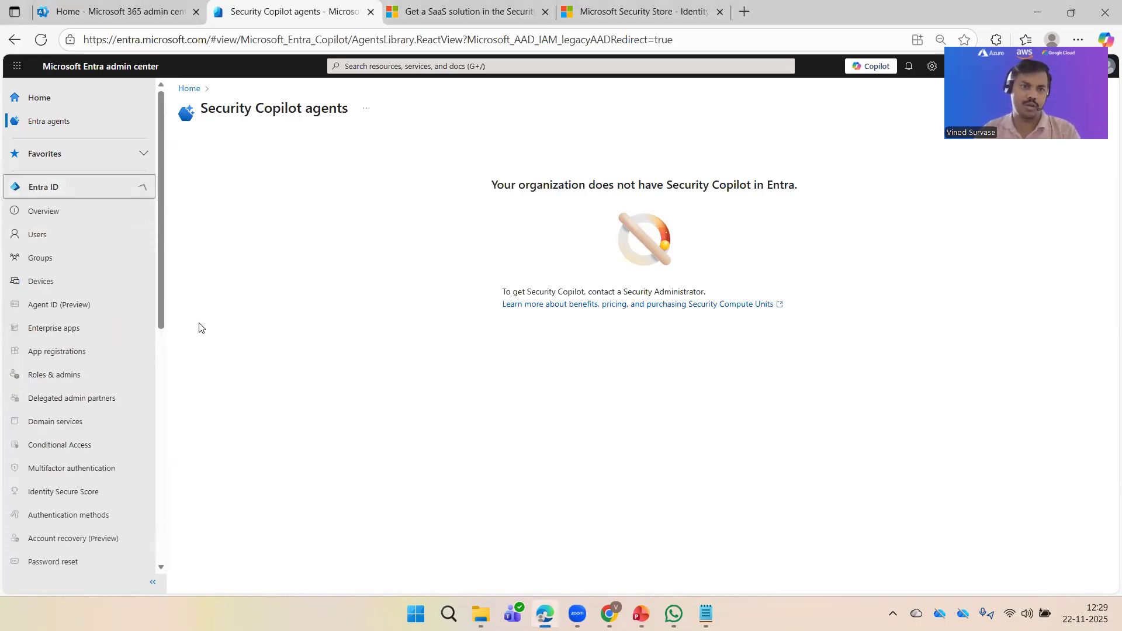
scroll(110, 339, down, 3)
scroll(102, 310, down, 1)
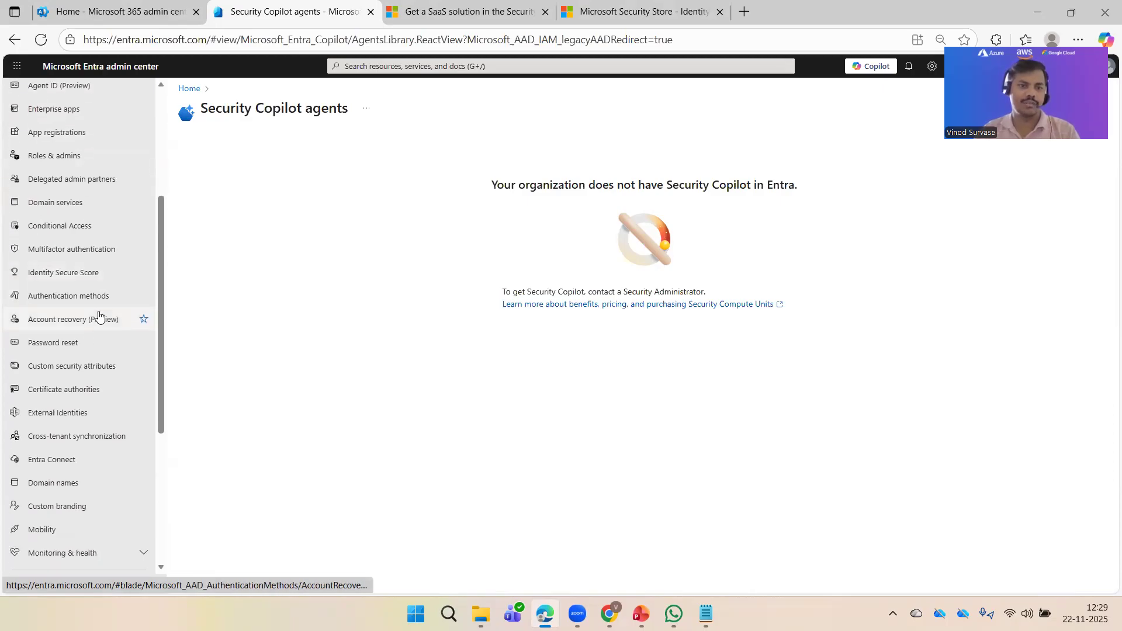
click(70, 321)
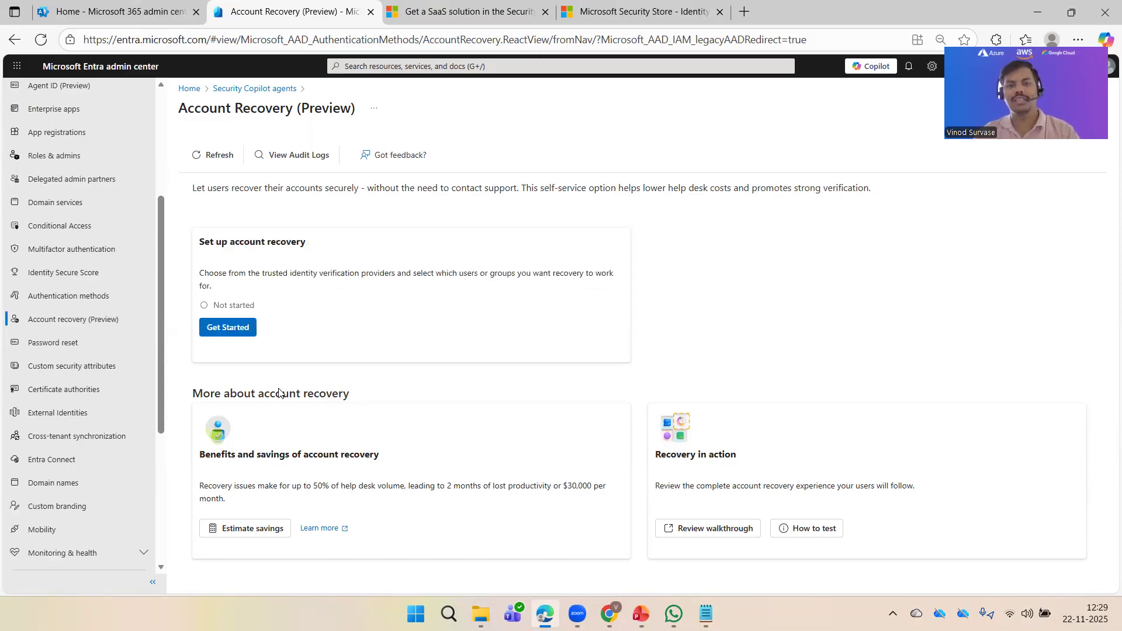
Step: Read the account recovery description and Recovery in action section, then open the end-user walkthrough article
drag(191, 189, 904, 188)
click(883, 287)
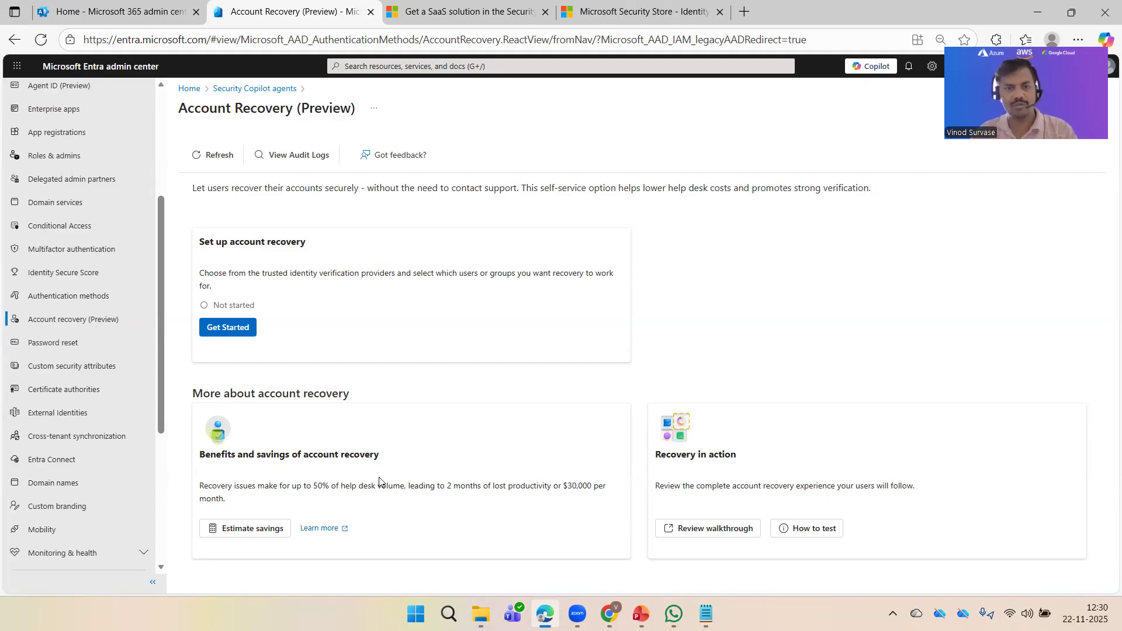
drag(672, 461, 739, 466)
click(778, 486)
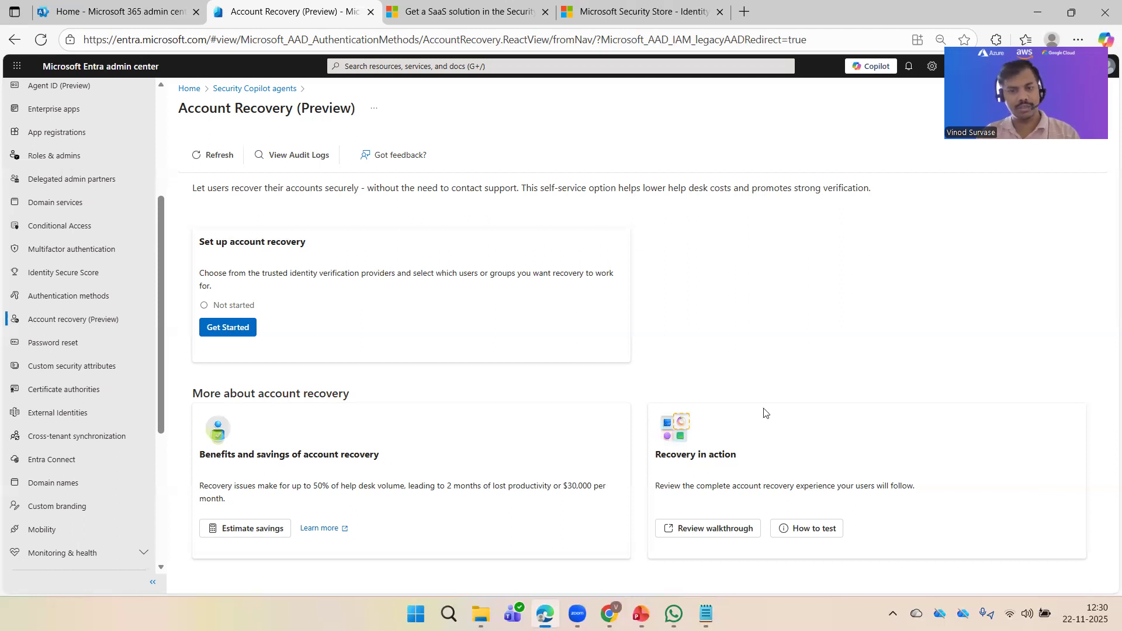
click(722, 529)
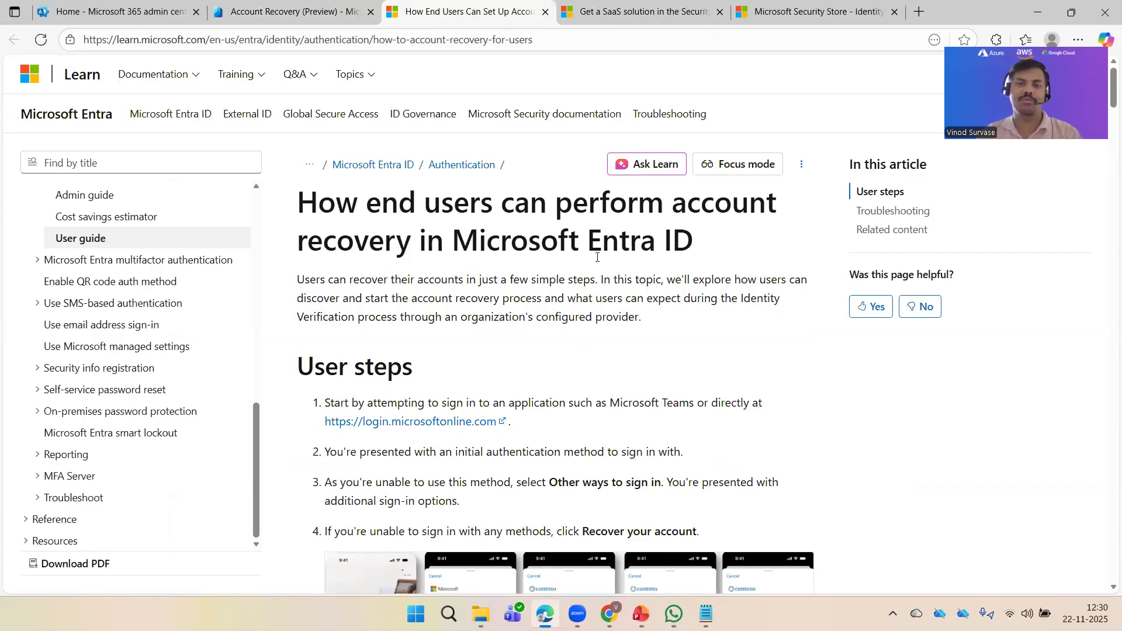
Step: Read through the Learn article's user steps and troubleshooting, then return to the Account Recovery tab
scroll(620, 304, down, 3)
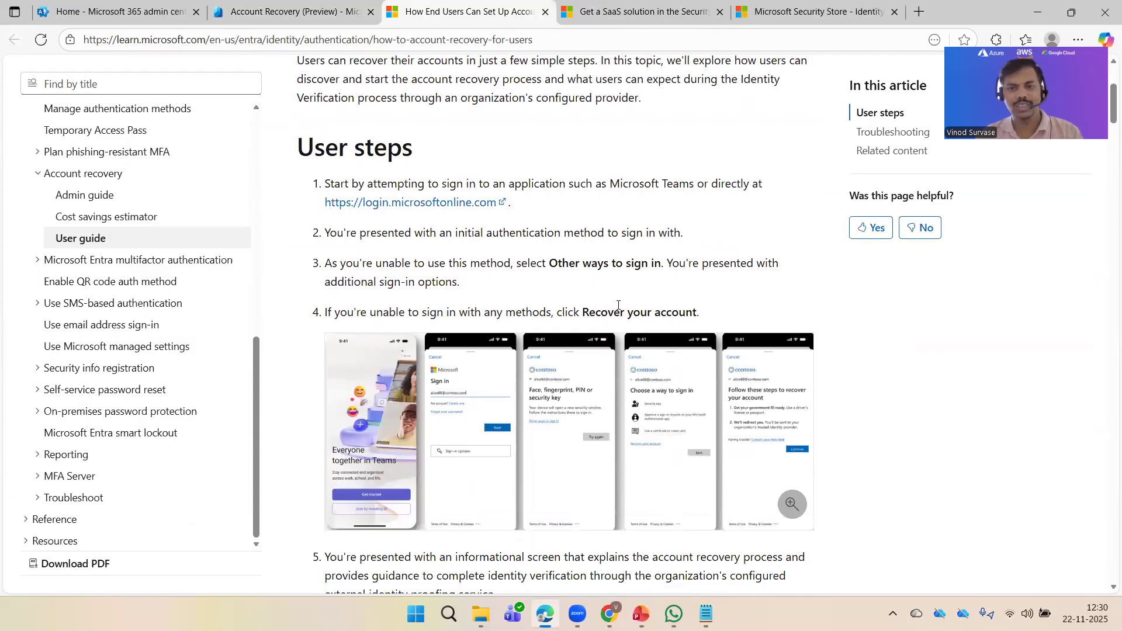
scroll(619, 305, down, 2)
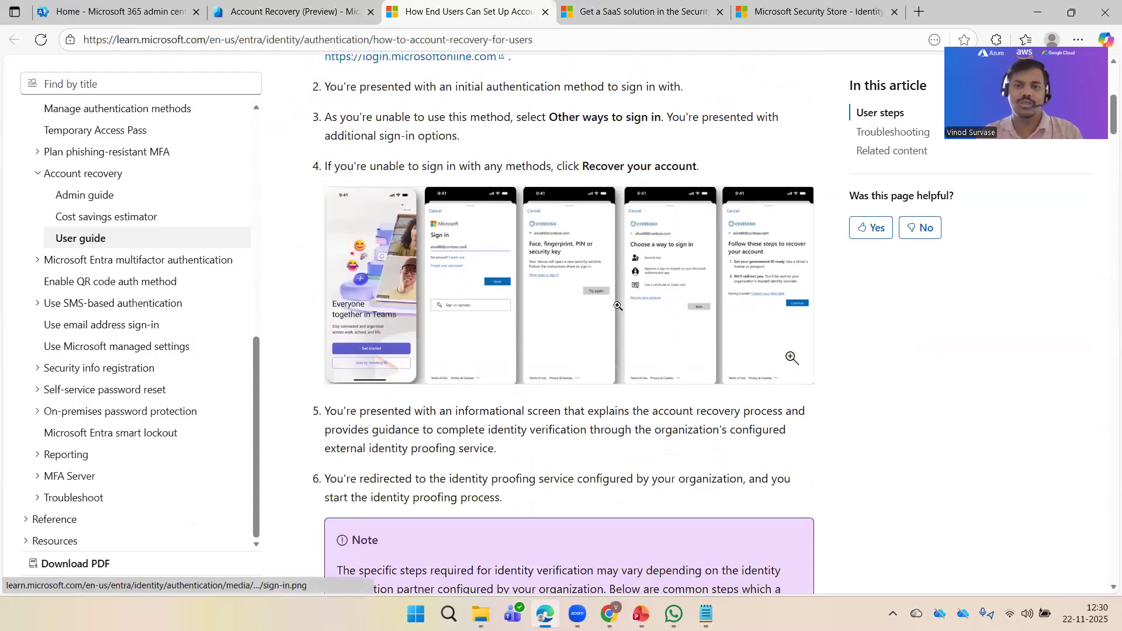
scroll(618, 305, down, 6)
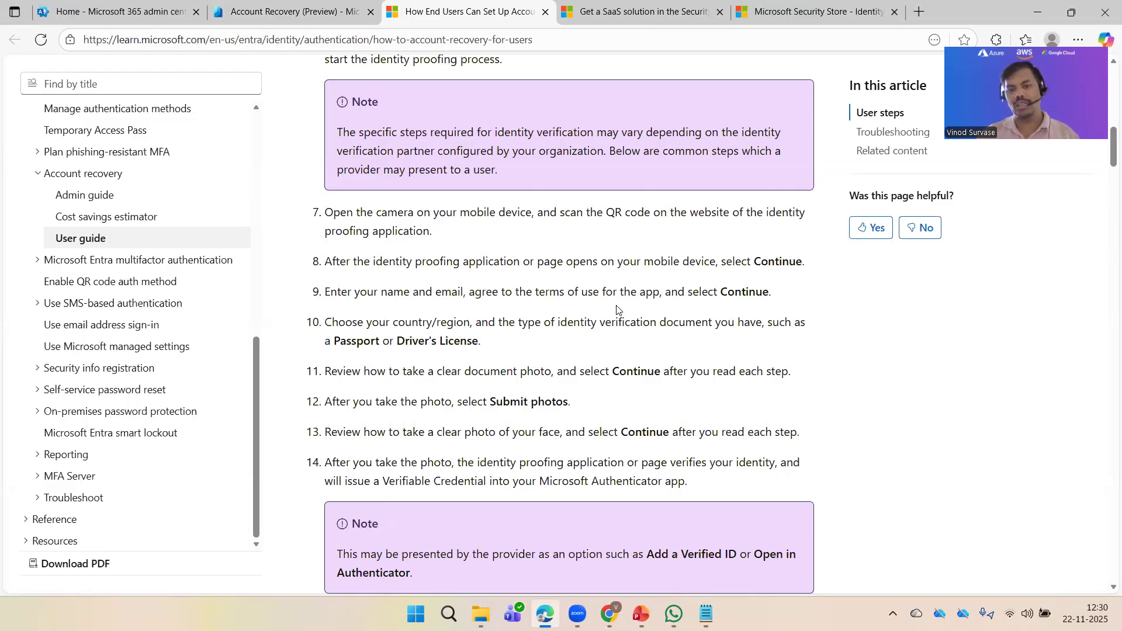
scroll(617, 310, down, 2)
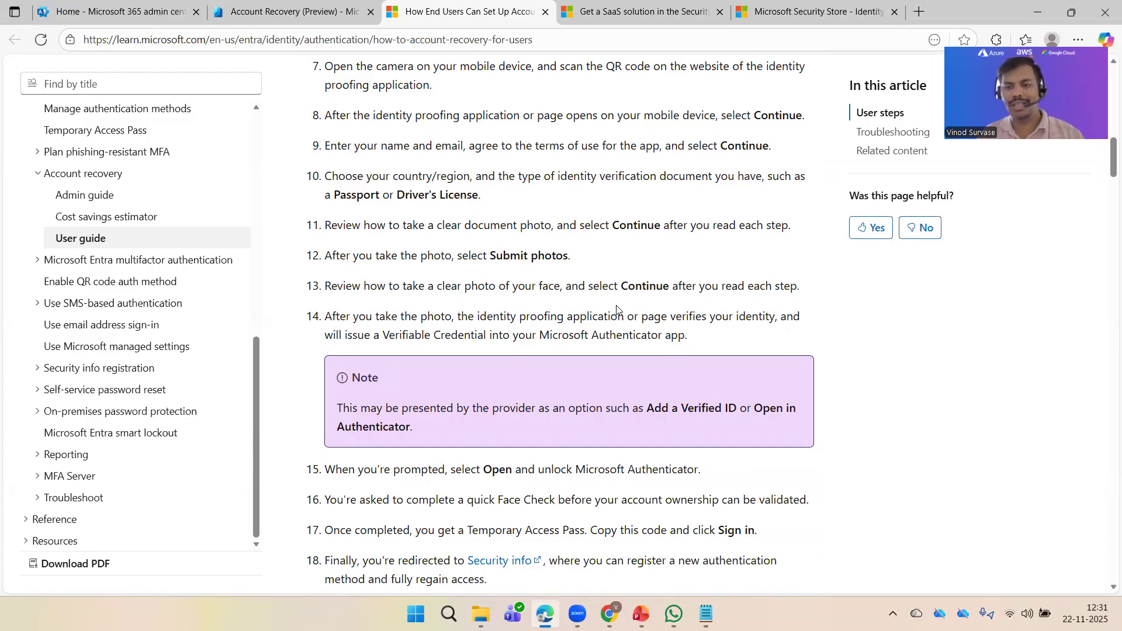
scroll(617, 310, down, 4)
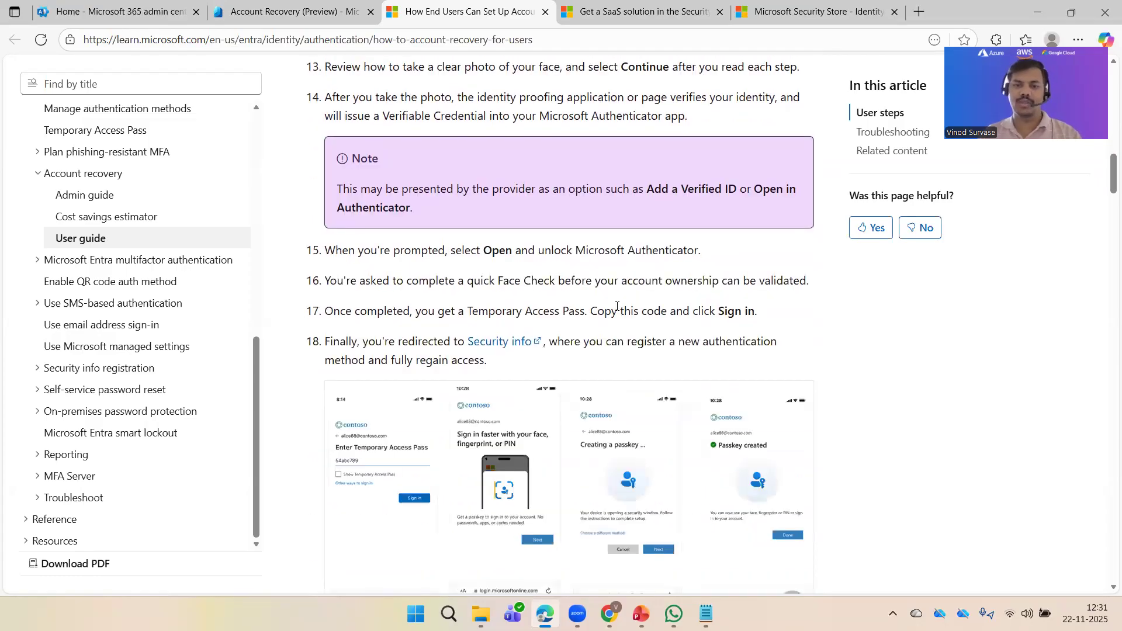
scroll(652, 306, down, 2)
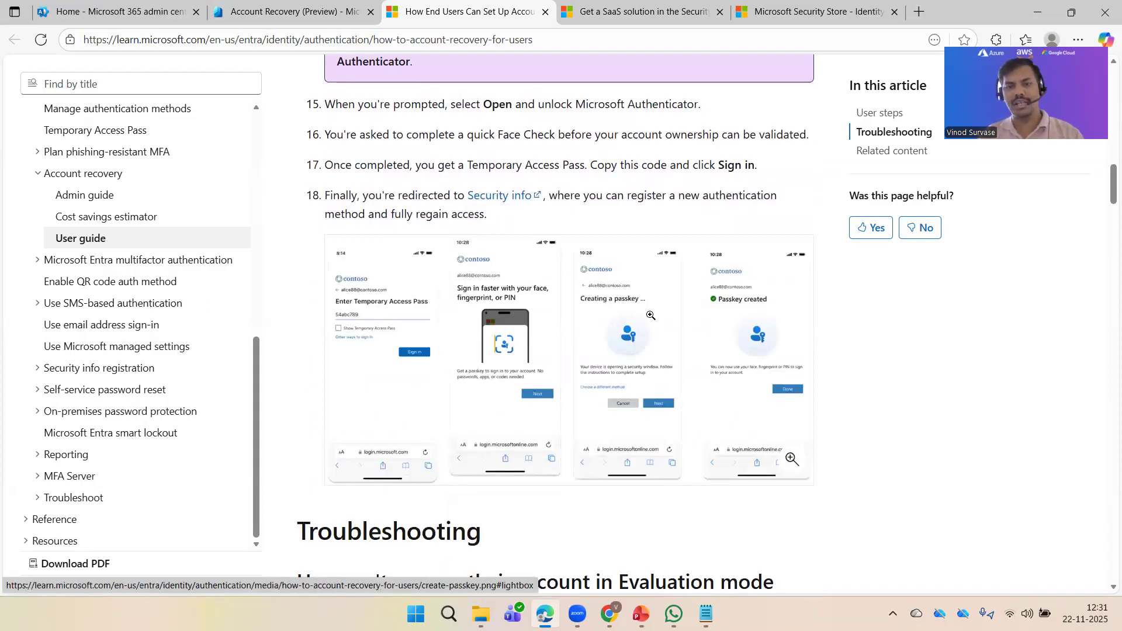
scroll(650, 319, down, 5)
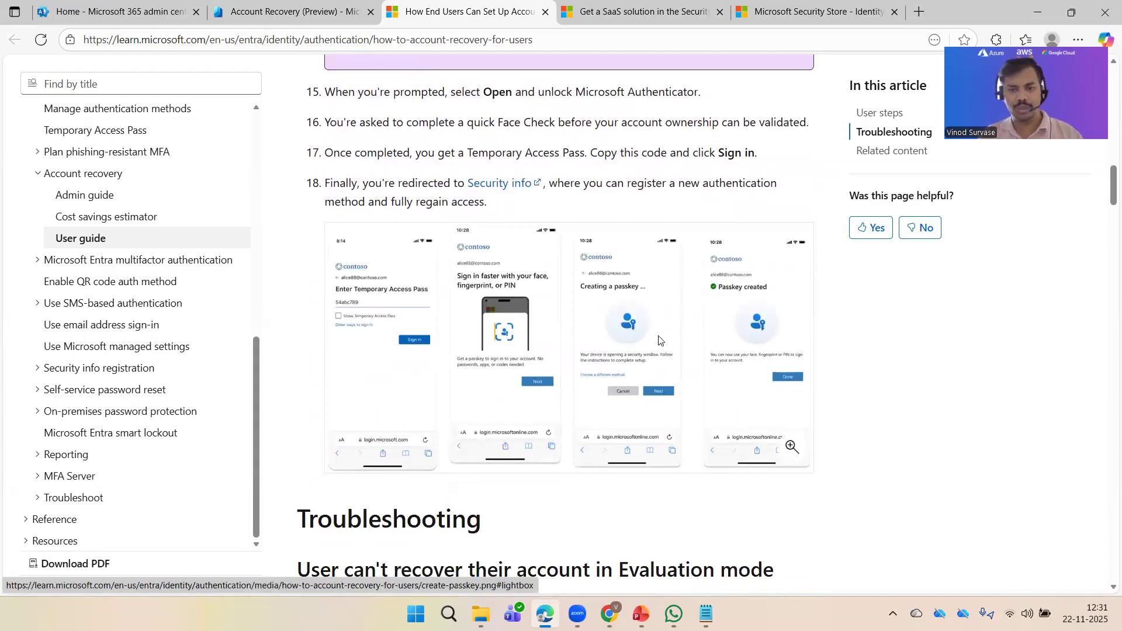
scroll(629, 328, down, 12)
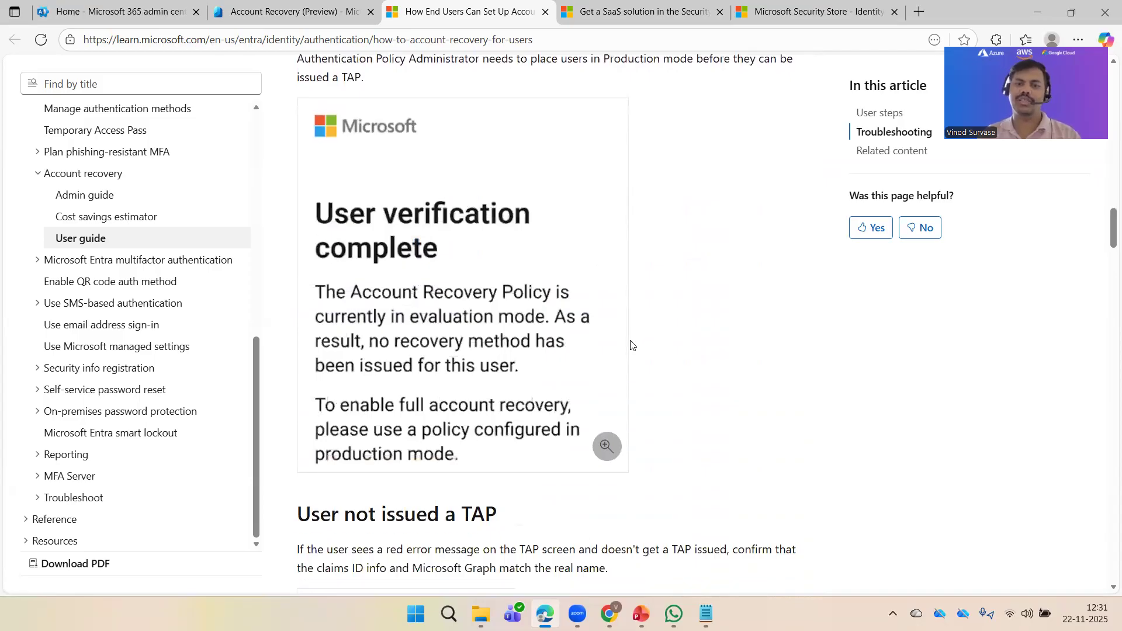
scroll(637, 366, down, 13)
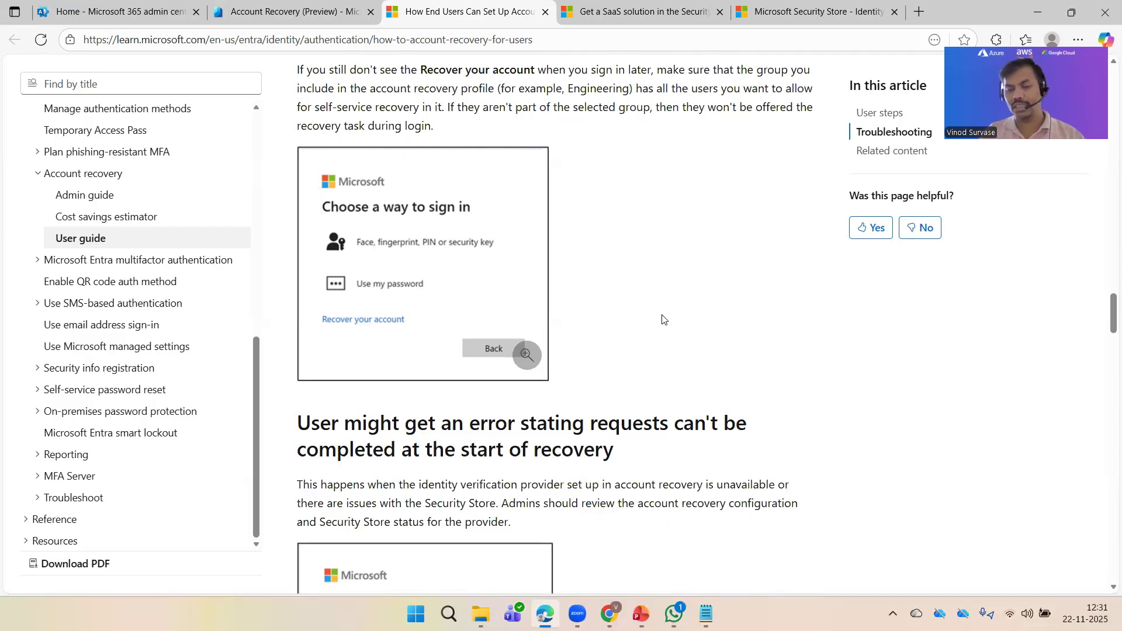
scroll(664, 318, up, 20)
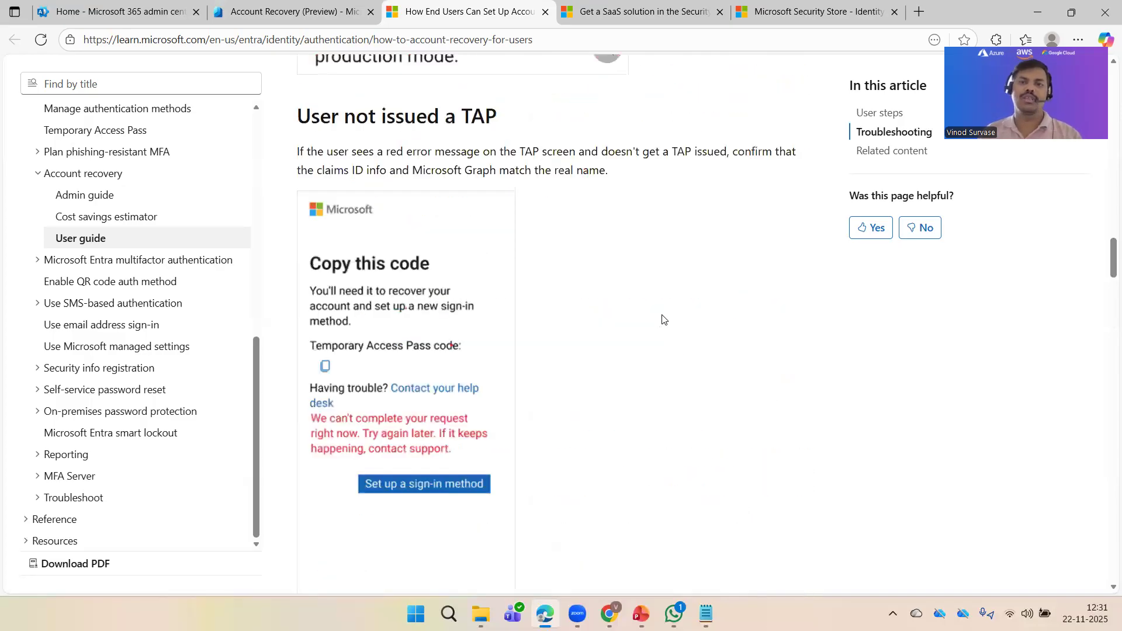
click(286, 10)
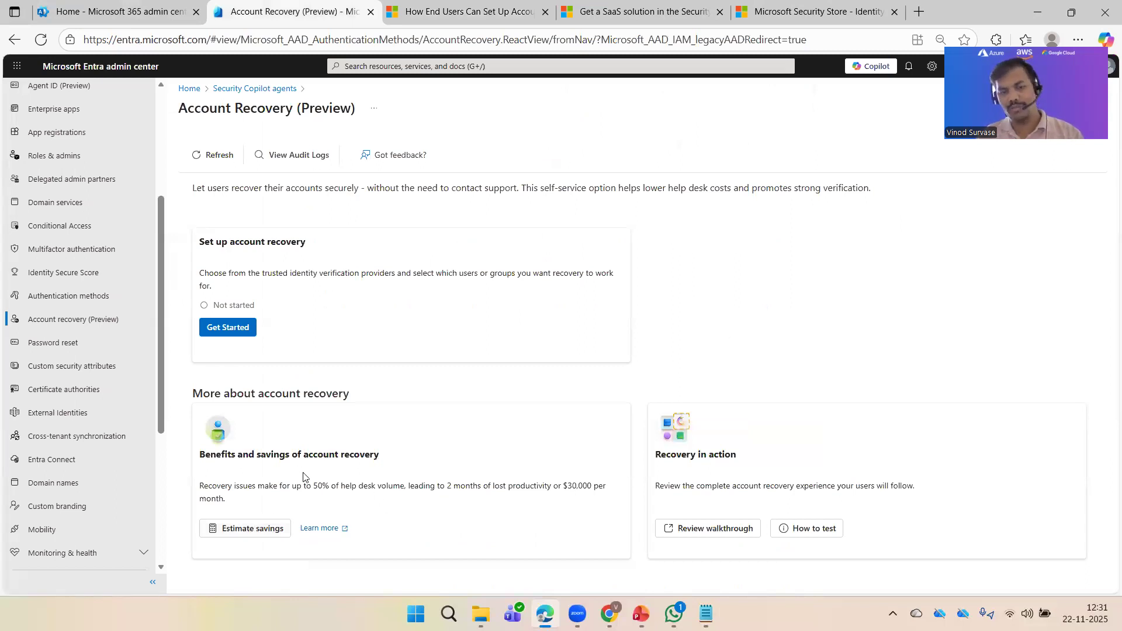
Step: Open the cost savings estimator and keep total users at 121
click(267, 523)
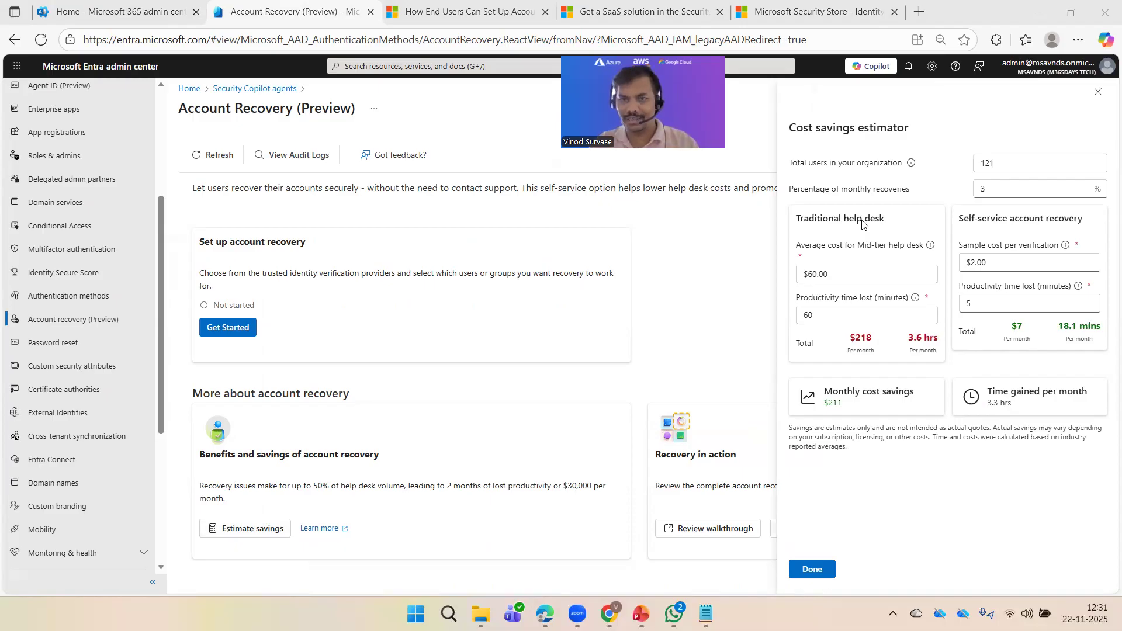
drag(1001, 158, 935, 164)
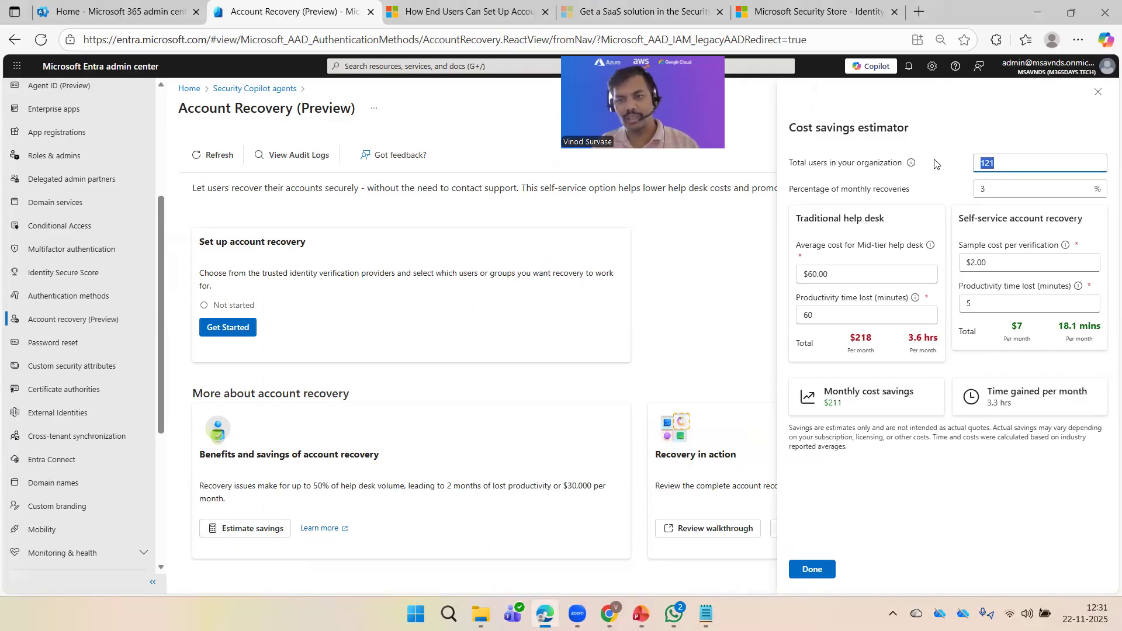
click(943, 194)
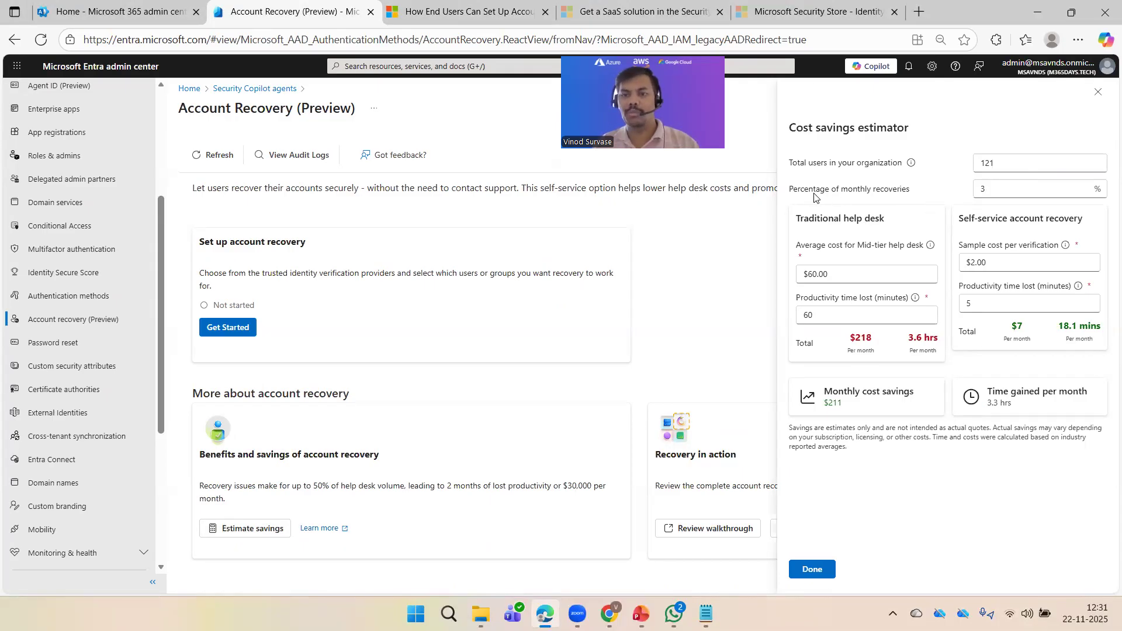
Step: Set Percentage of monthly recoveries to 5 and review the resulting help desk and self-service totals
key(Tab)
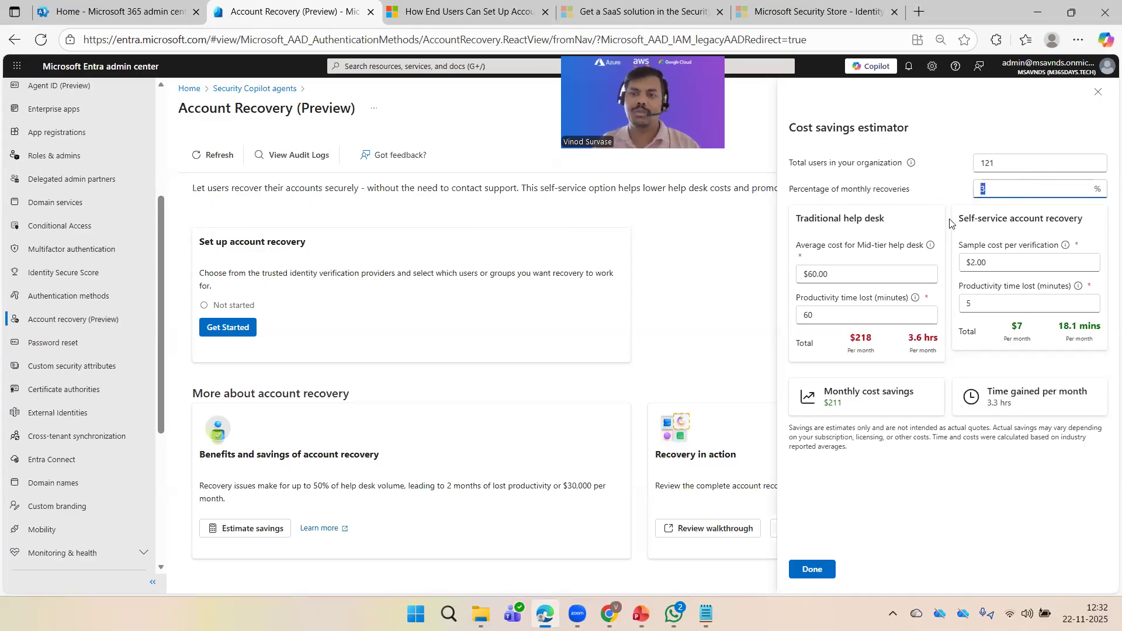
text(6)
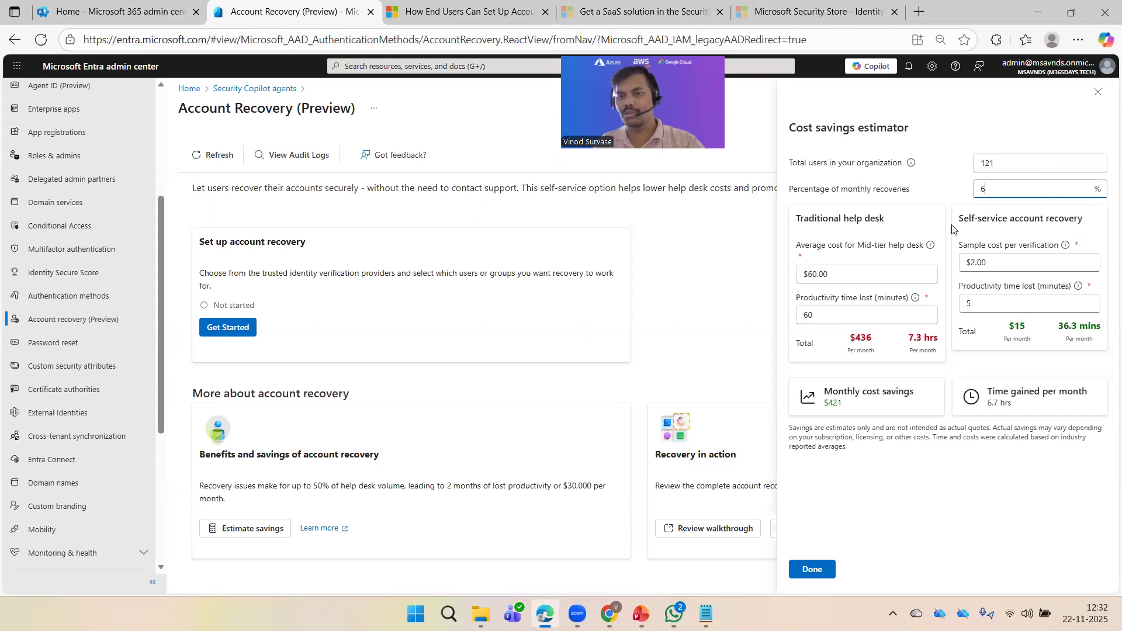
drag(967, 187, 954, 187)
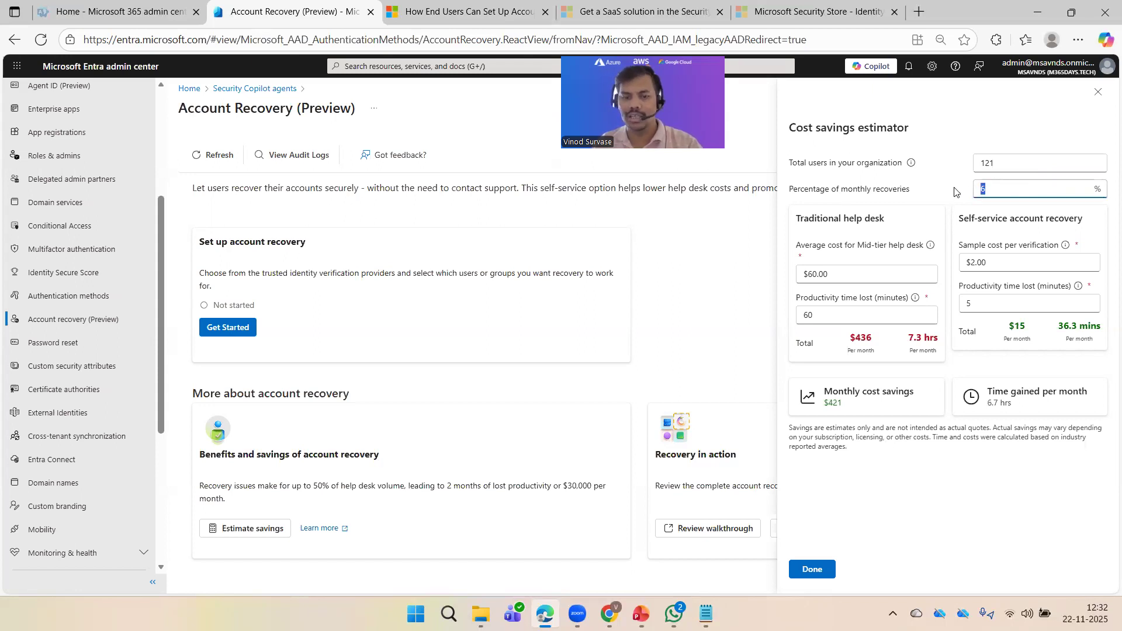
text(2)
click(945, 191)
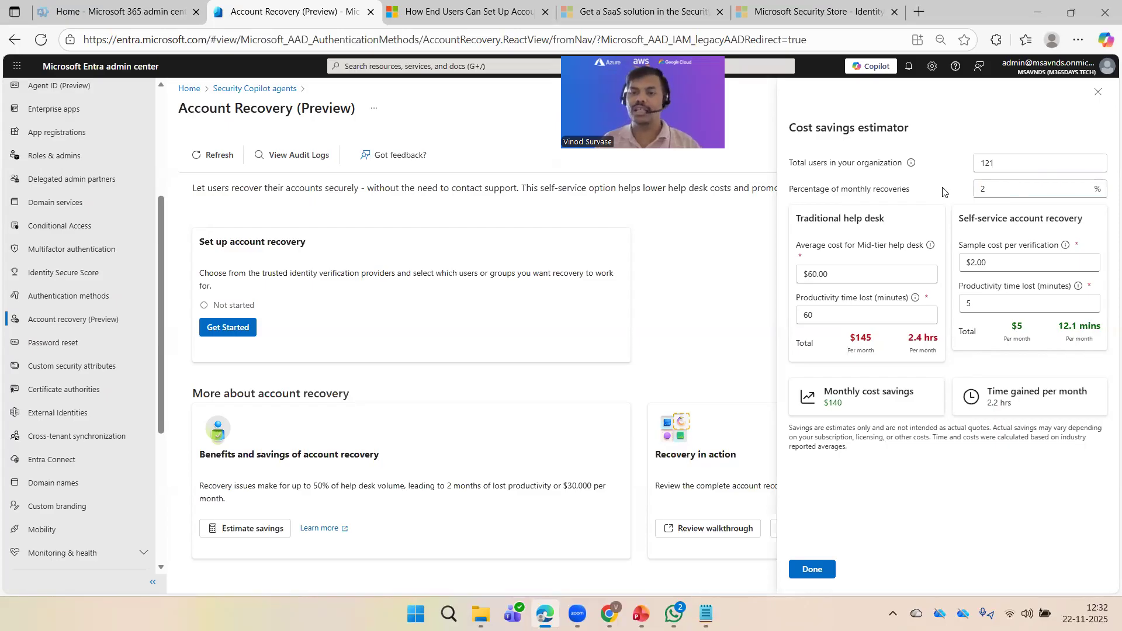
double_click(1026, 184)
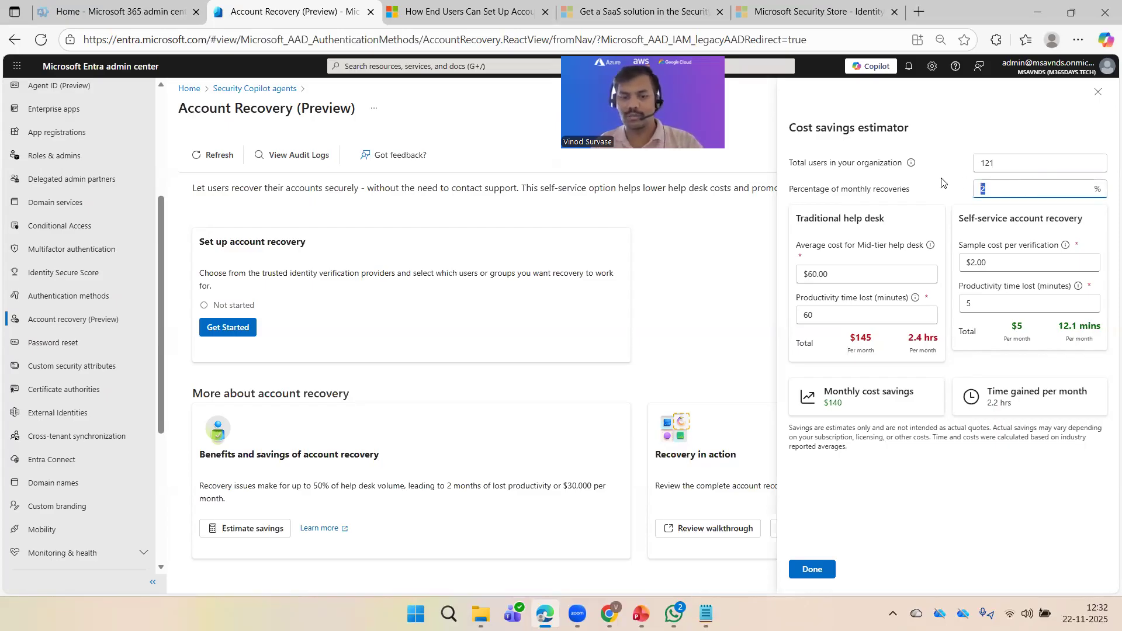
text(5)
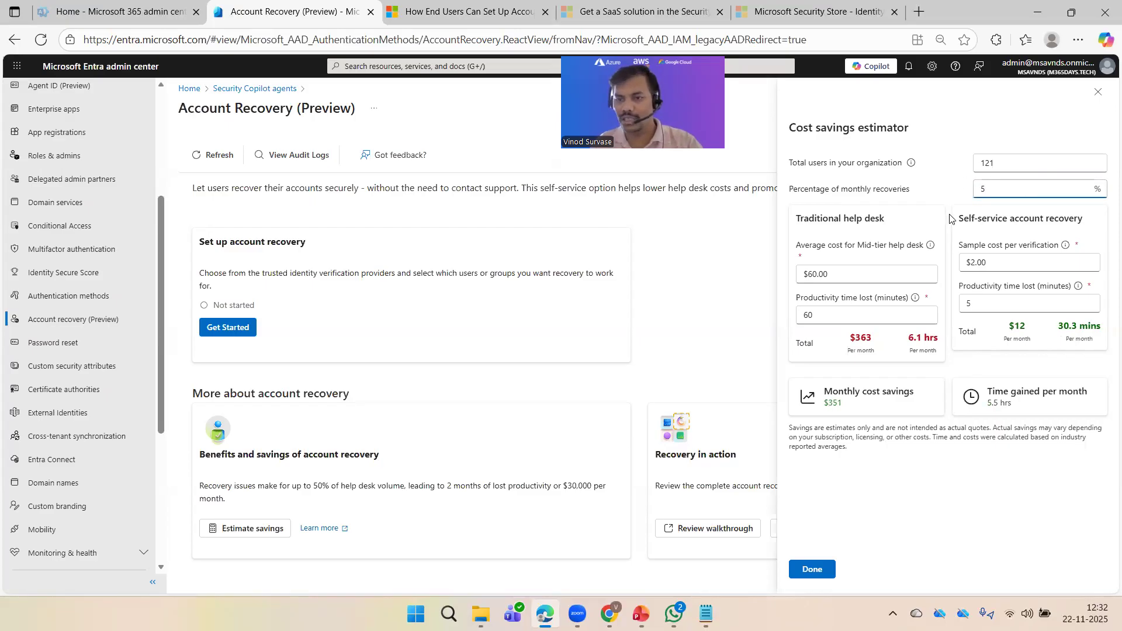
double_click(1017, 325)
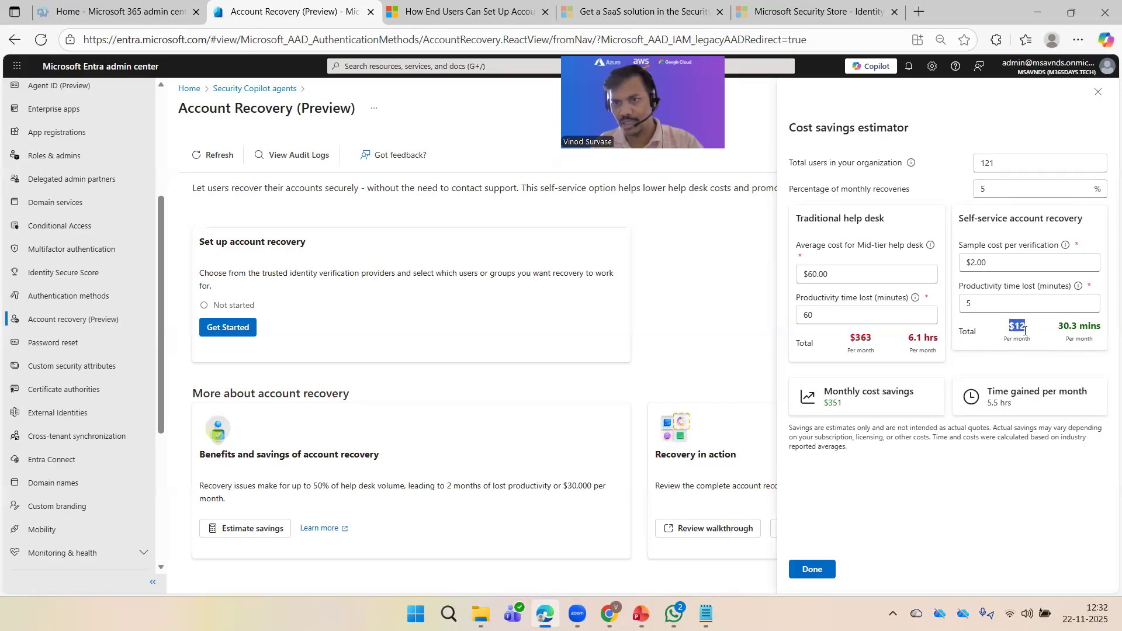
click(1001, 340)
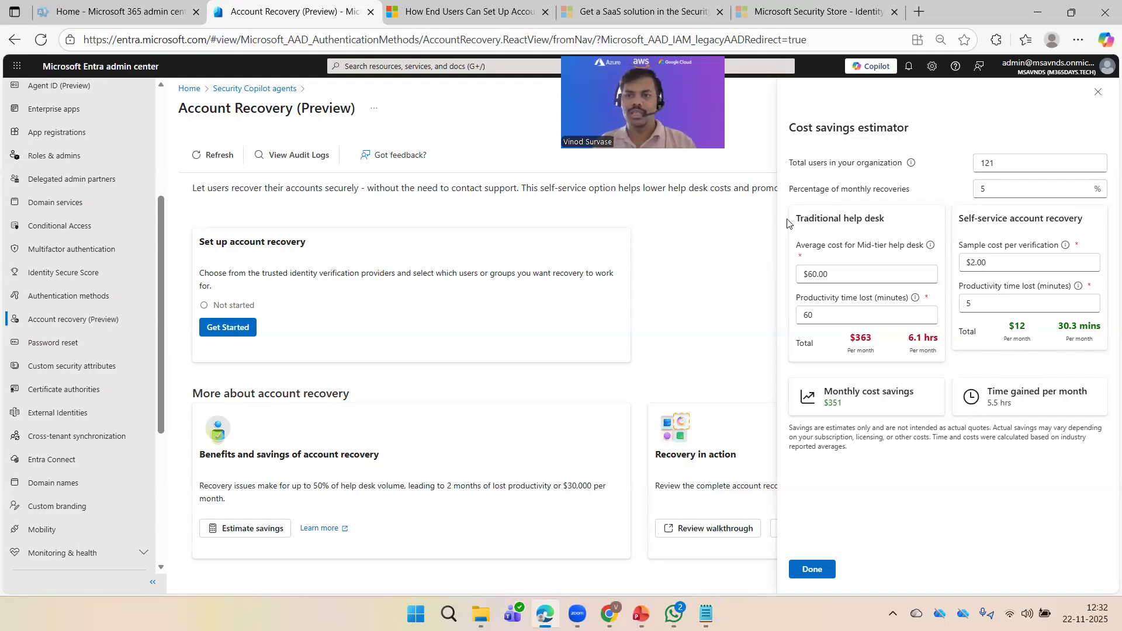
drag(790, 223, 911, 226)
Step: Review the estimator's help desk cost, verification cost and productivity time lost assumptions
click(882, 252)
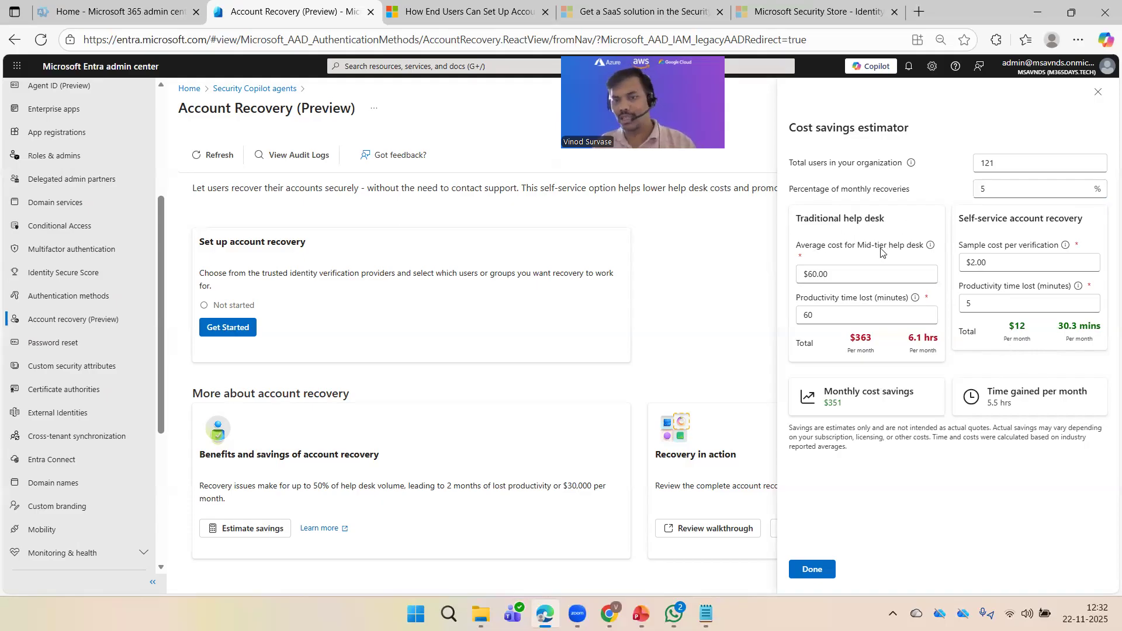
drag(971, 219, 1106, 226)
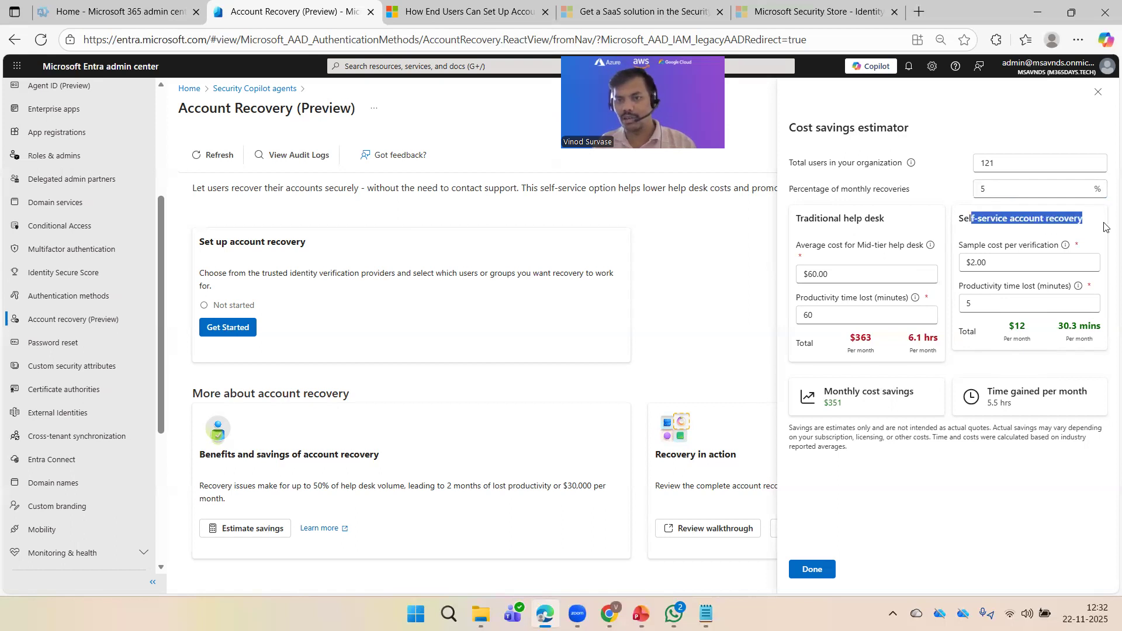
click(1017, 222)
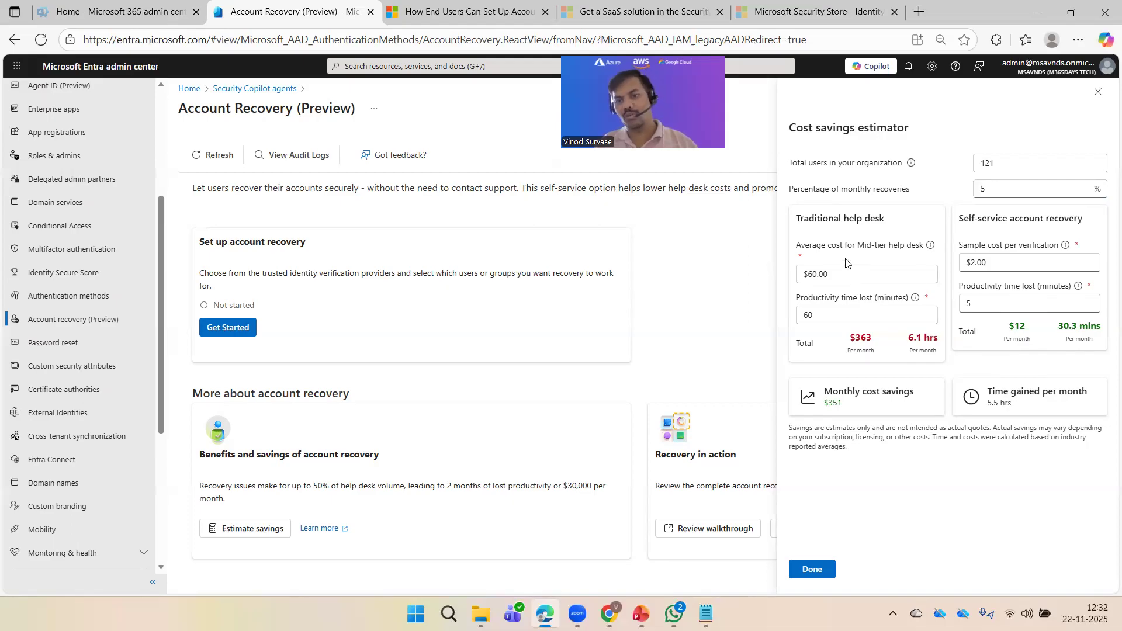
drag(834, 274, 803, 274)
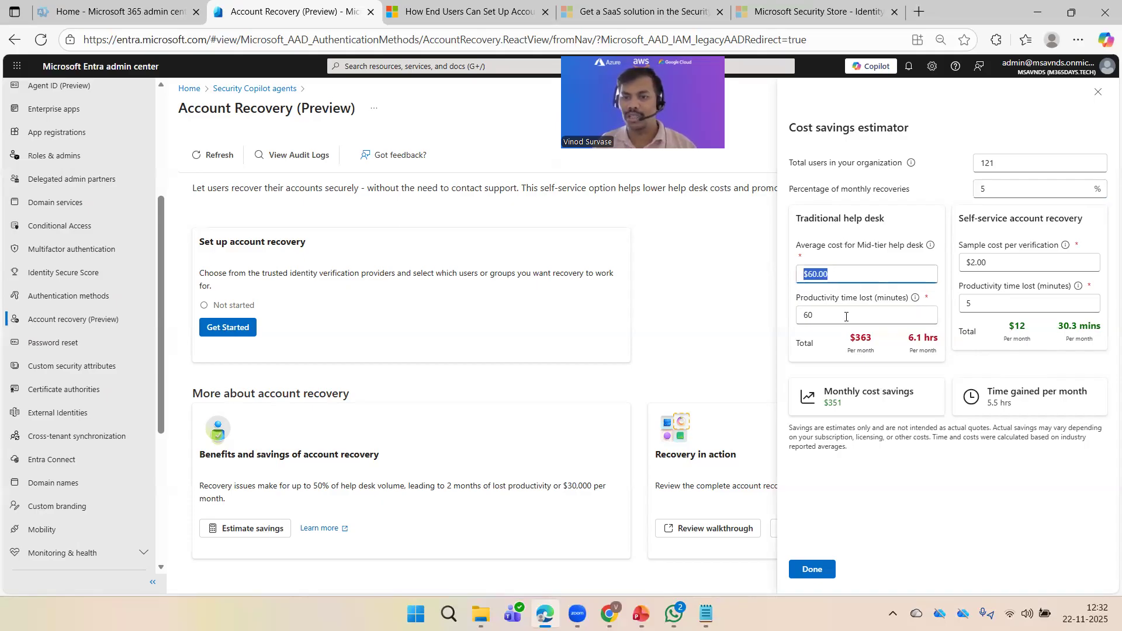
drag(845, 316, 790, 328)
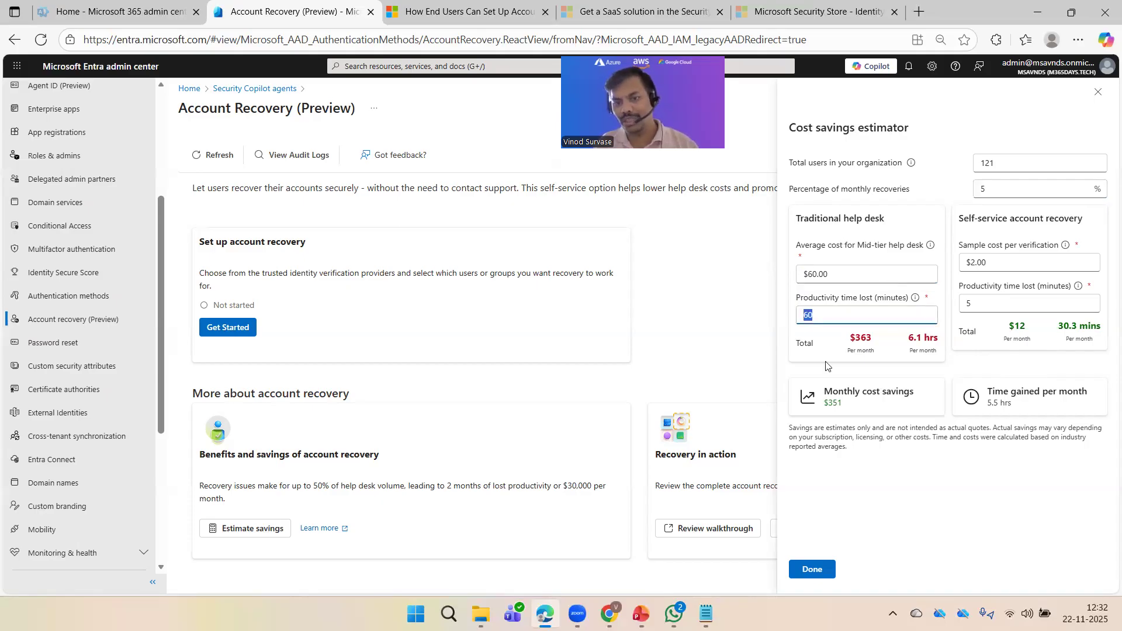
click(1002, 245)
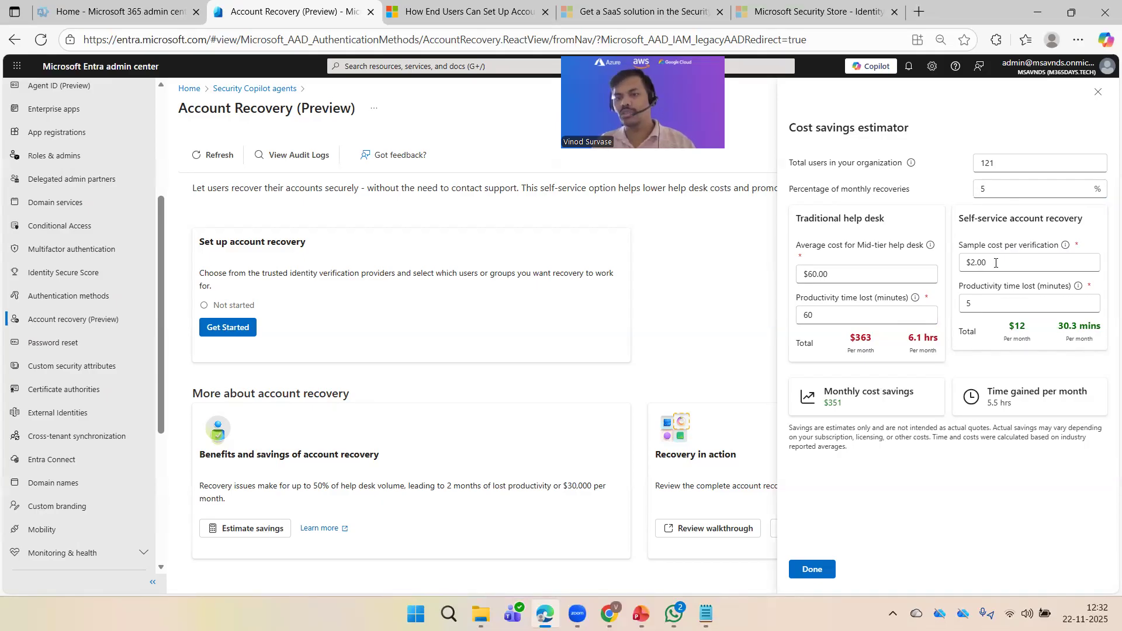
drag(1003, 267, 964, 265)
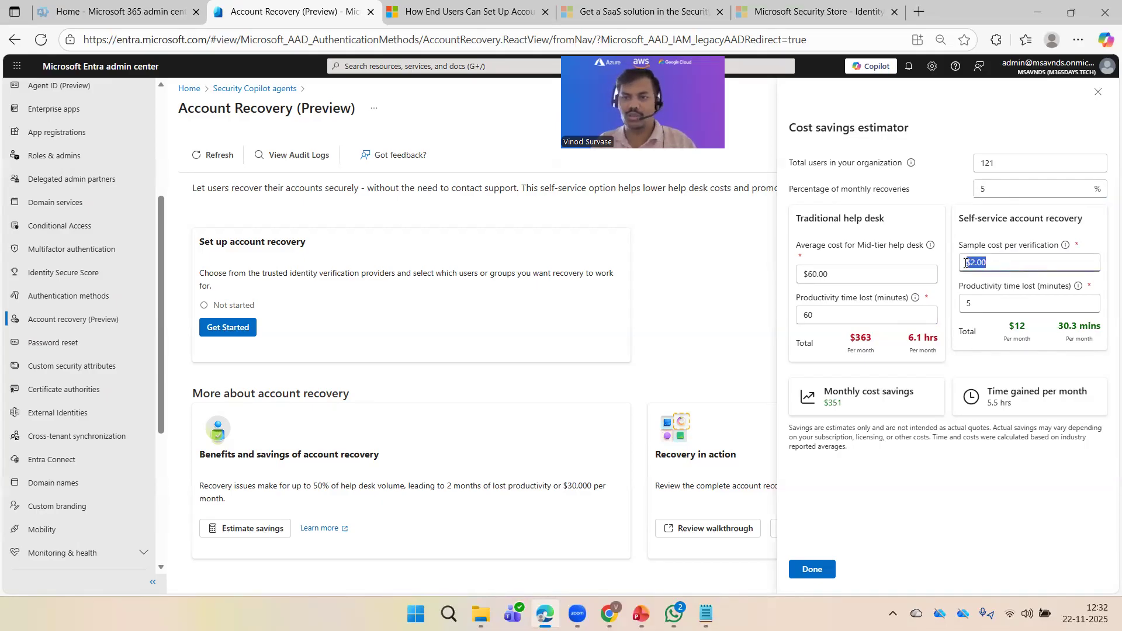
click(1016, 284)
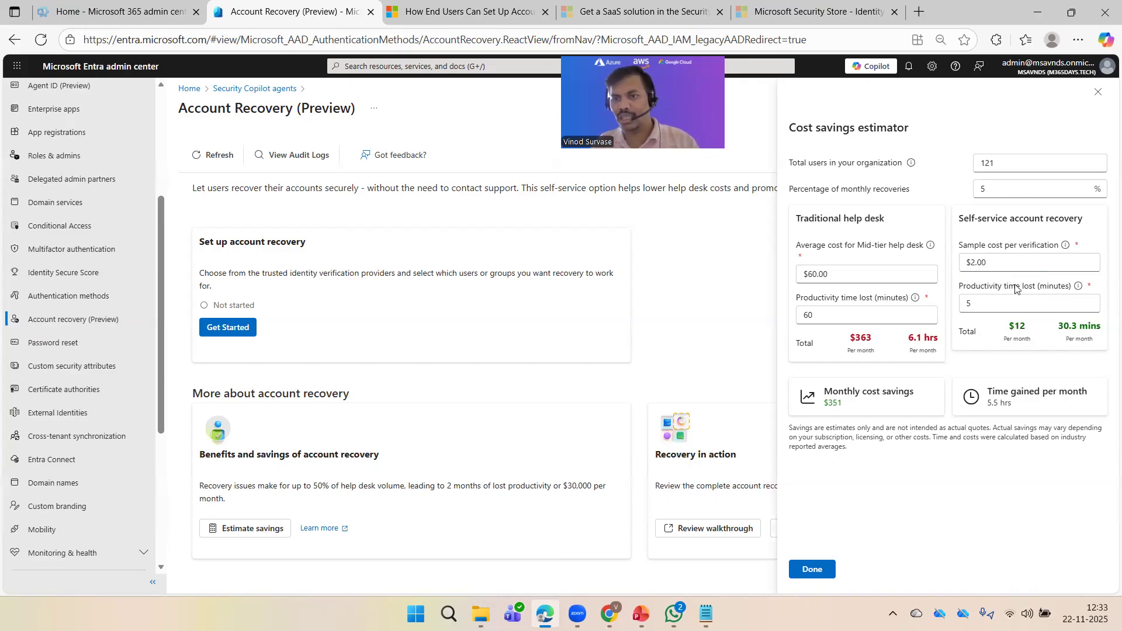
drag(995, 286, 1060, 287)
drag(987, 303, 964, 304)
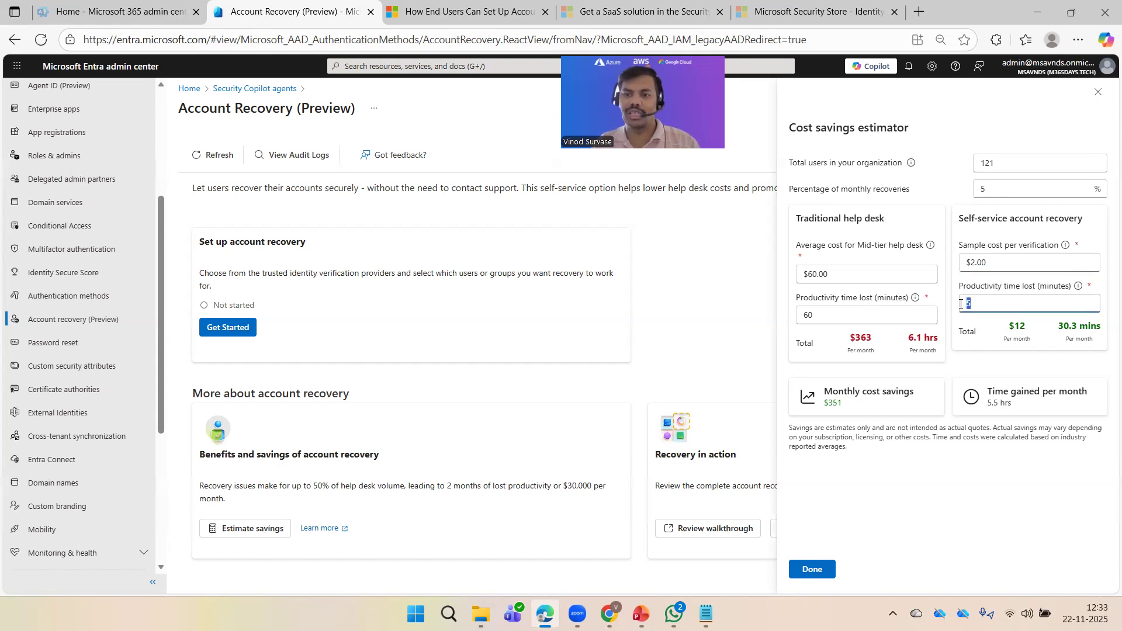
click(1004, 338)
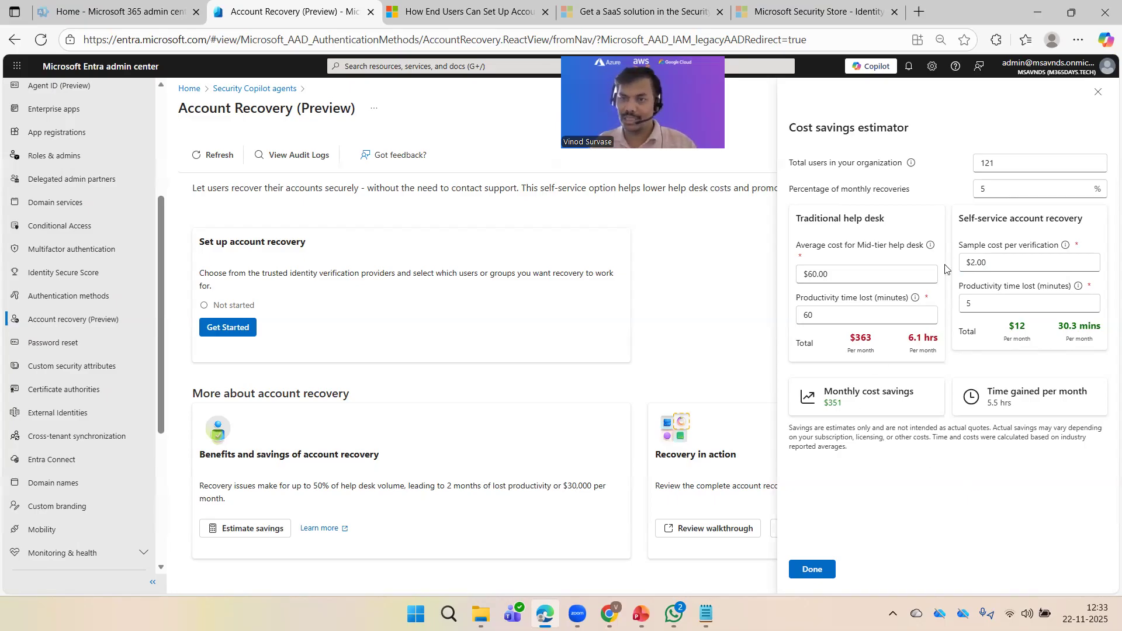
Step: Try 9% monthly recoveries, then settle on 3%, yielding $211 savings and 3.3 hrs gained
double_click(1002, 193)
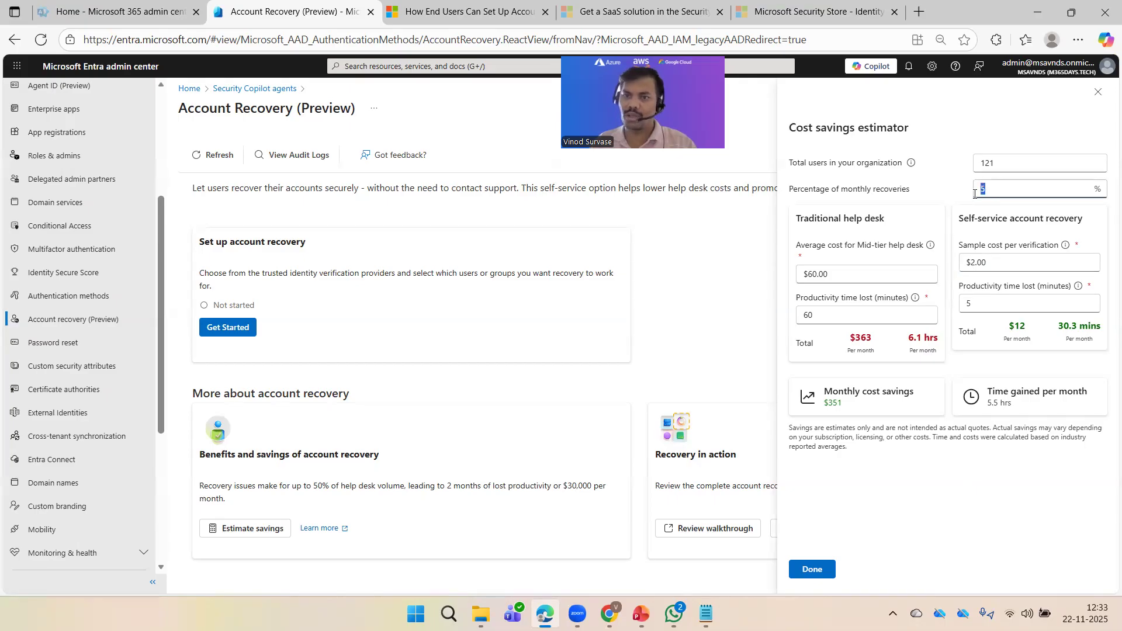
text(9)
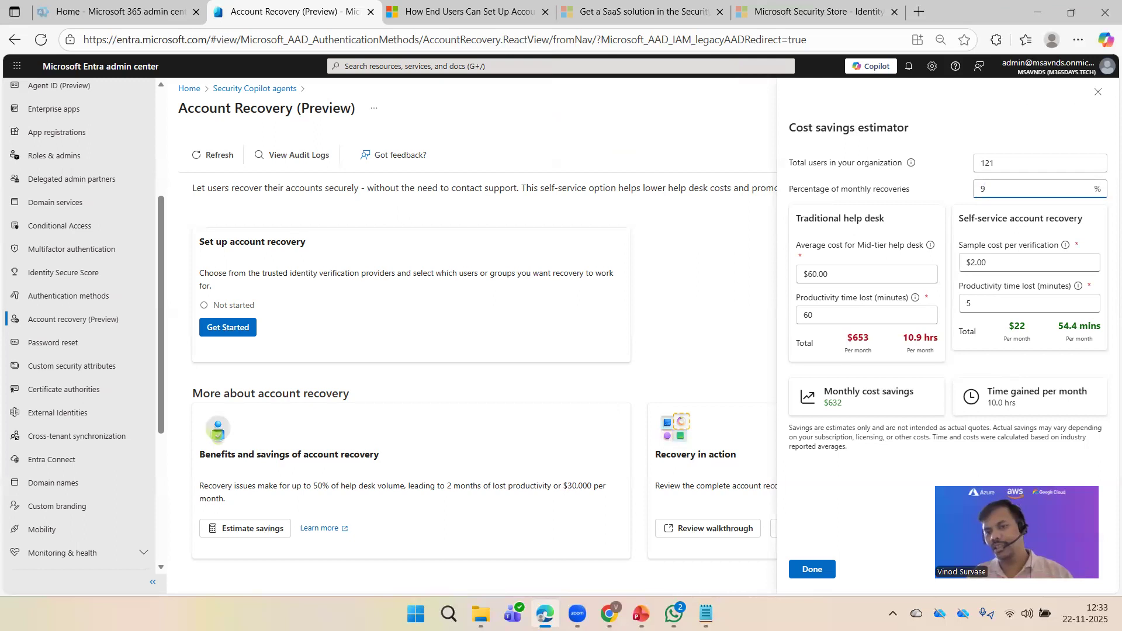
click(894, 446)
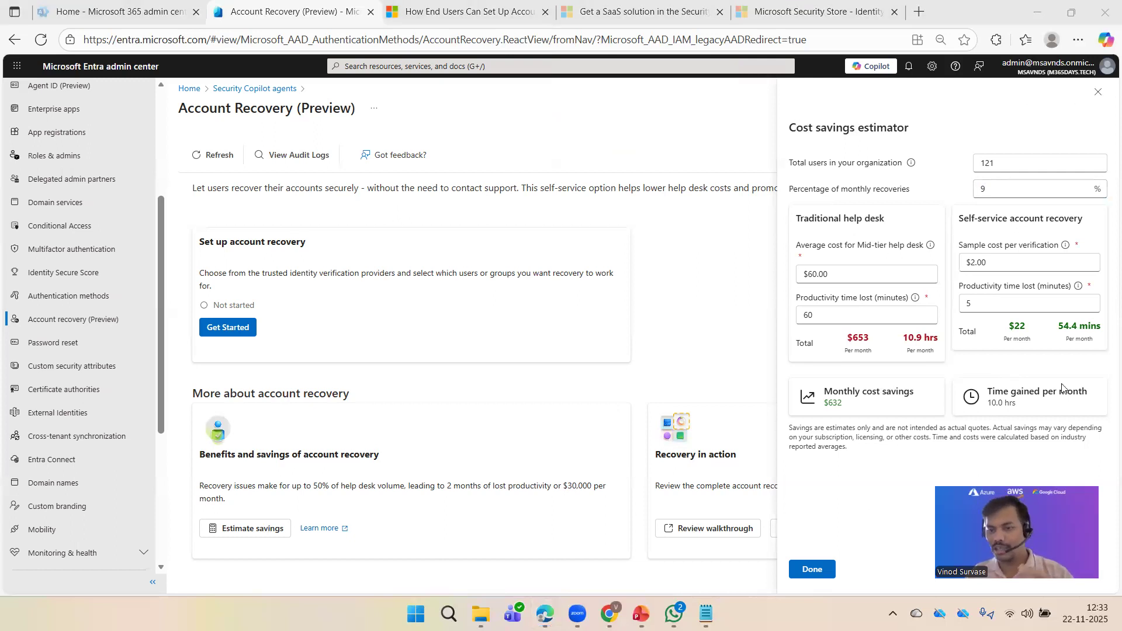
drag(1027, 409, 992, 413)
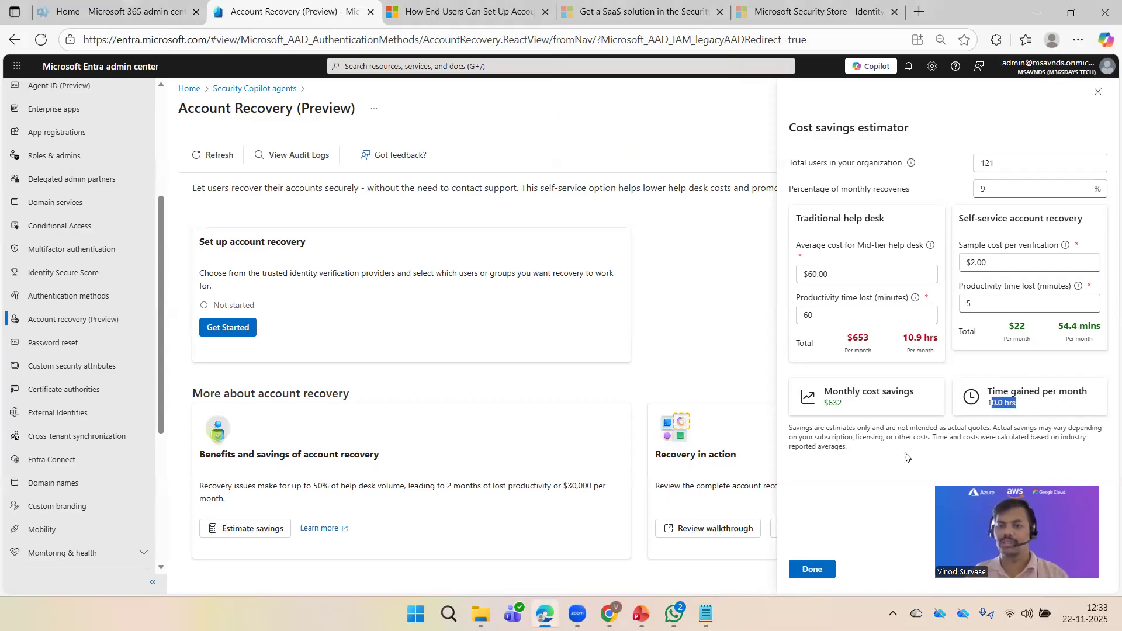
click(890, 480)
drag(1005, 189, 925, 189)
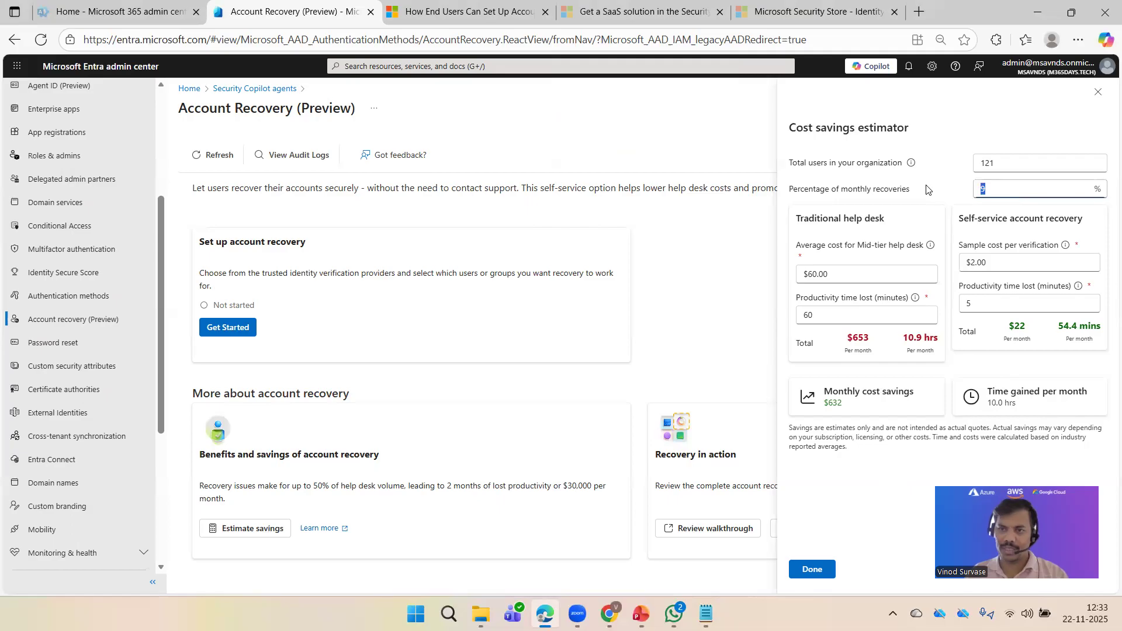
text(3)
click(924, 193)
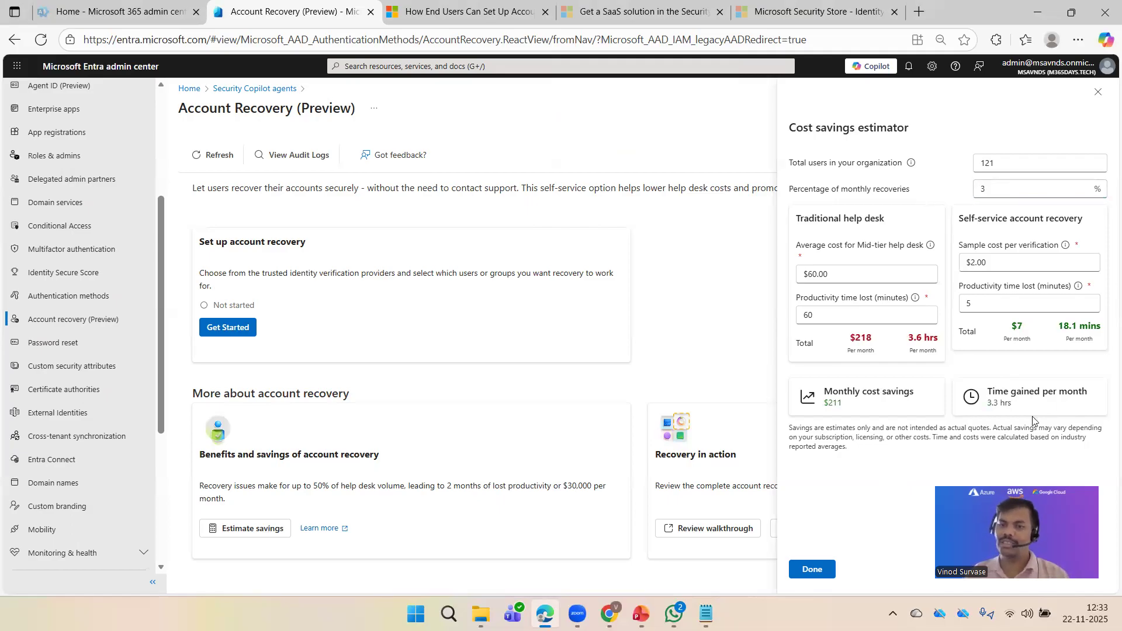
drag(847, 409, 824, 404)
drag(1012, 401, 982, 411)
click(887, 466)
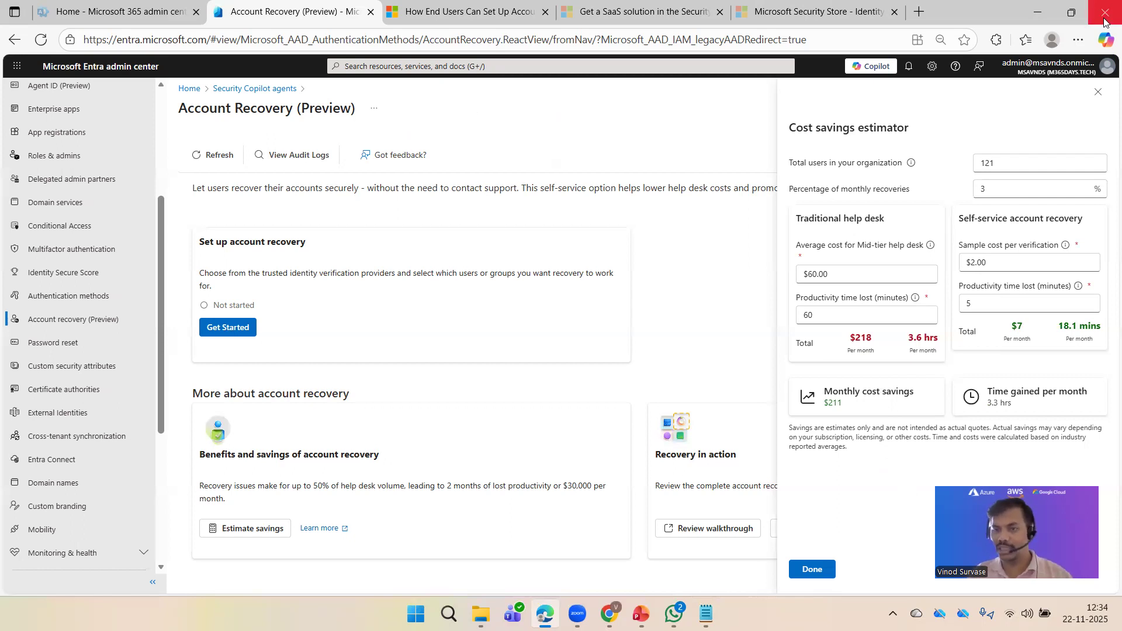
Step: Close the estimator, start Set up account recovery, and continue with Evaluation mode
click(1098, 92)
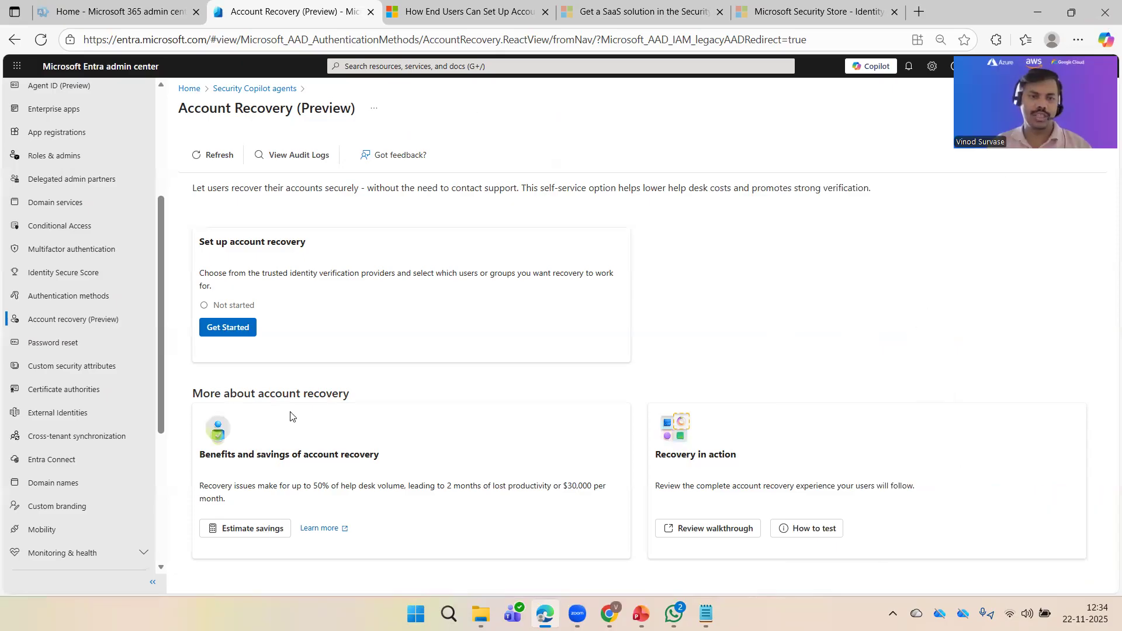
drag(201, 244, 330, 250)
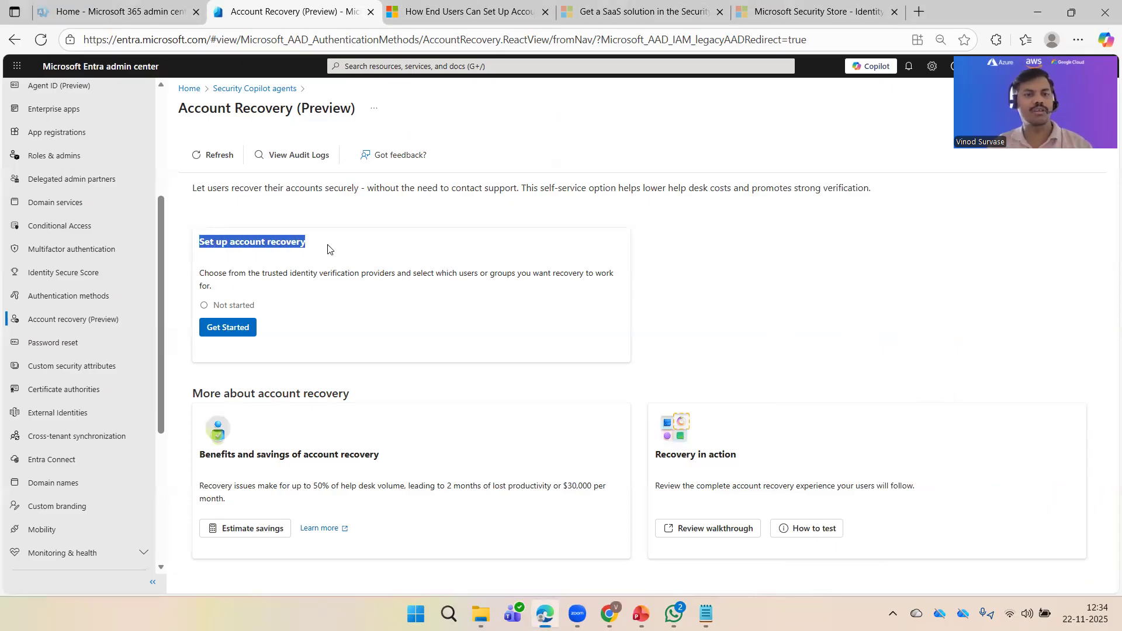
click(880, 279)
click(212, 331)
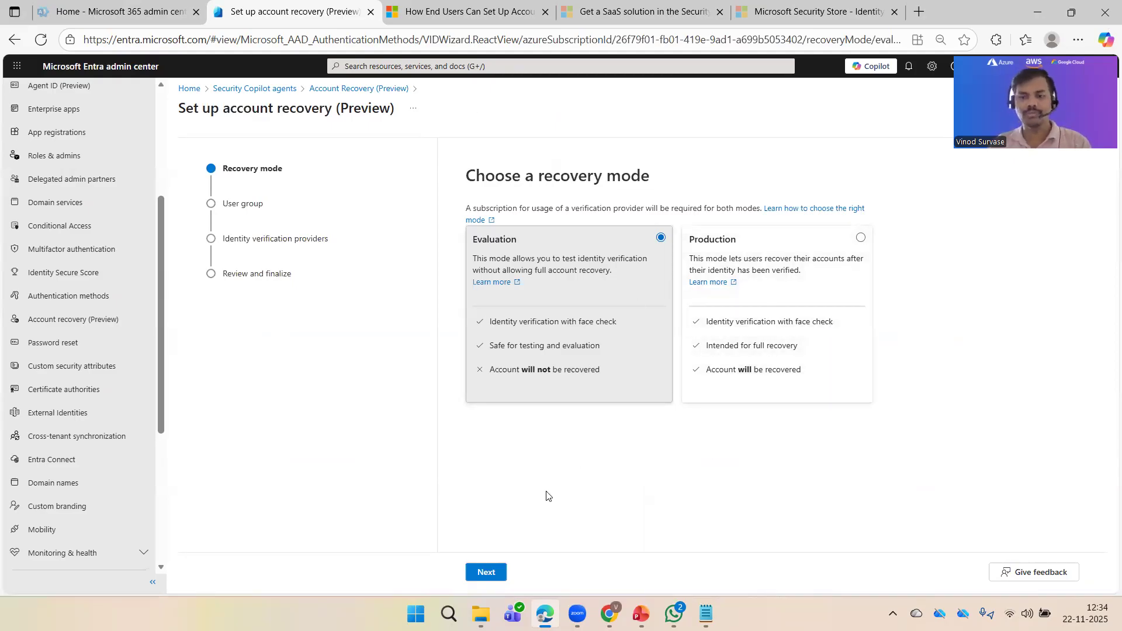
click(483, 573)
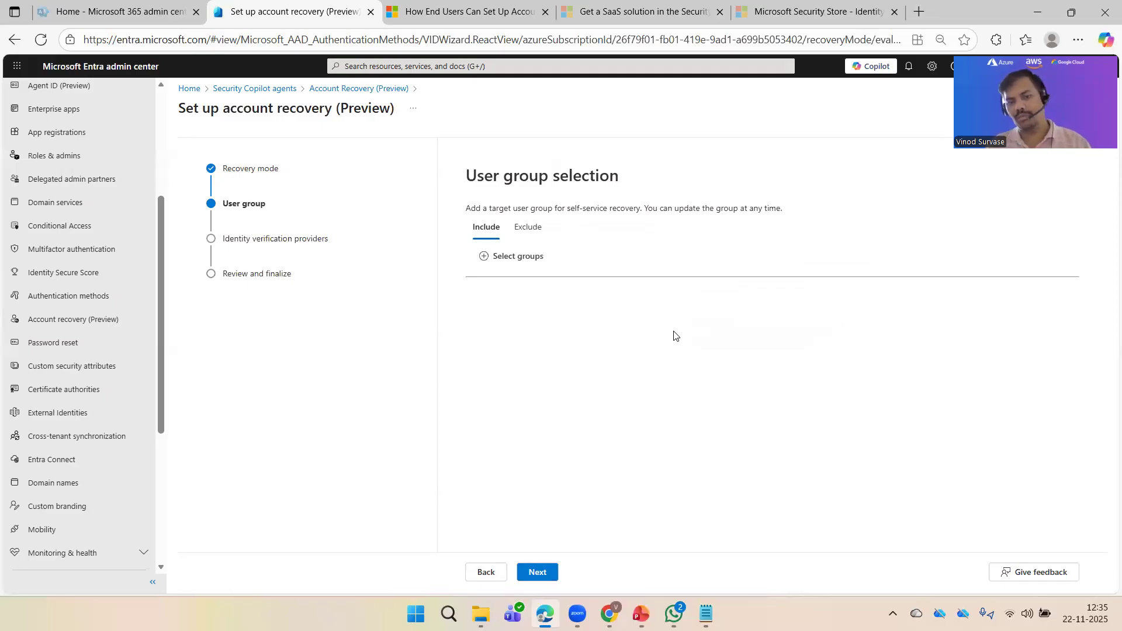
Step: Pick Global Team (79 users) from the Groups list as the included recovery group
click(519, 258)
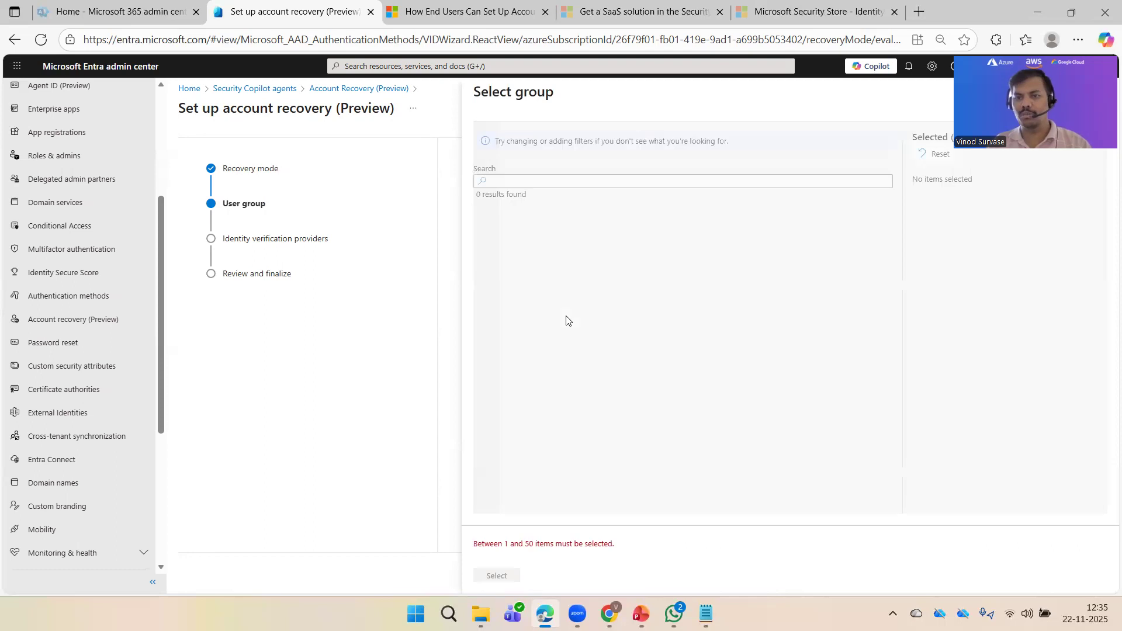
click(543, 181)
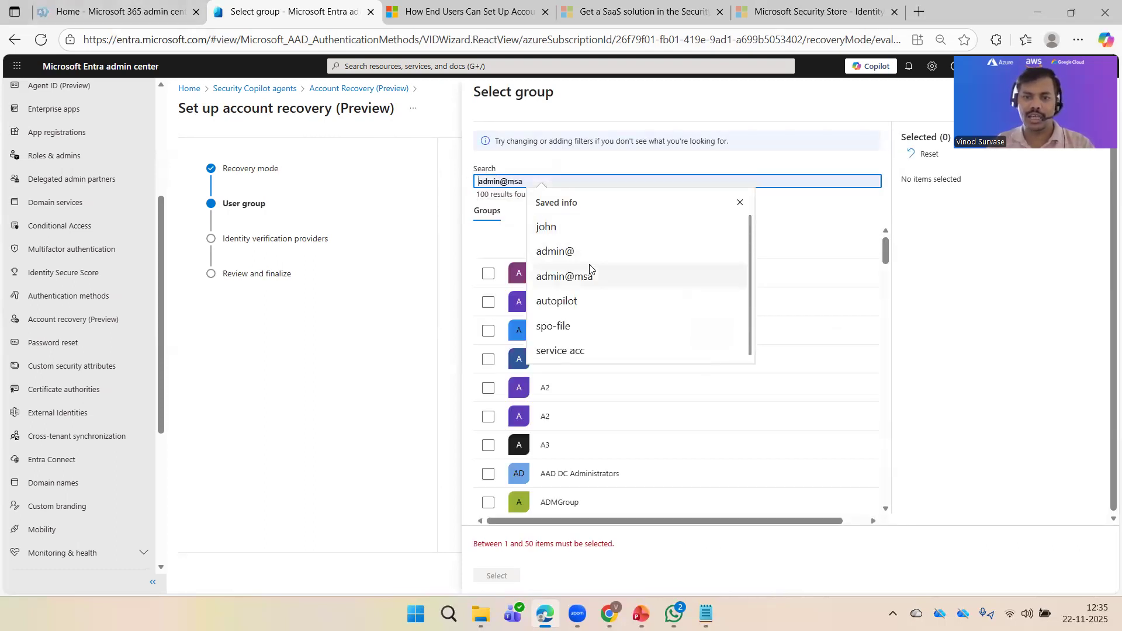
click(801, 223)
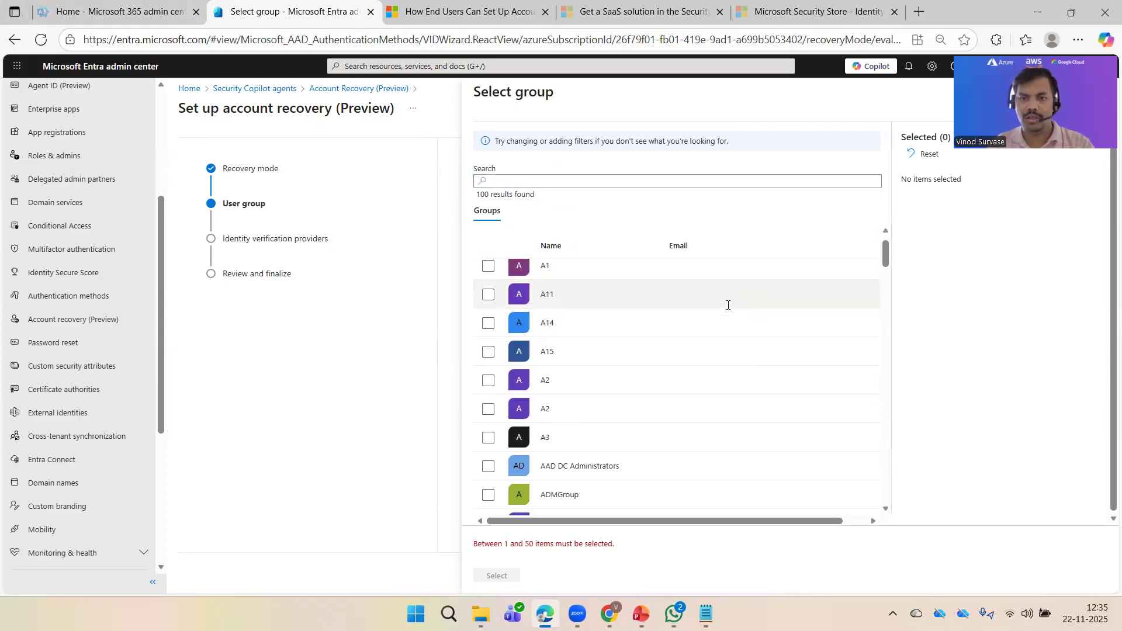
scroll(728, 304, down, 5)
scroll(647, 345, down, 3)
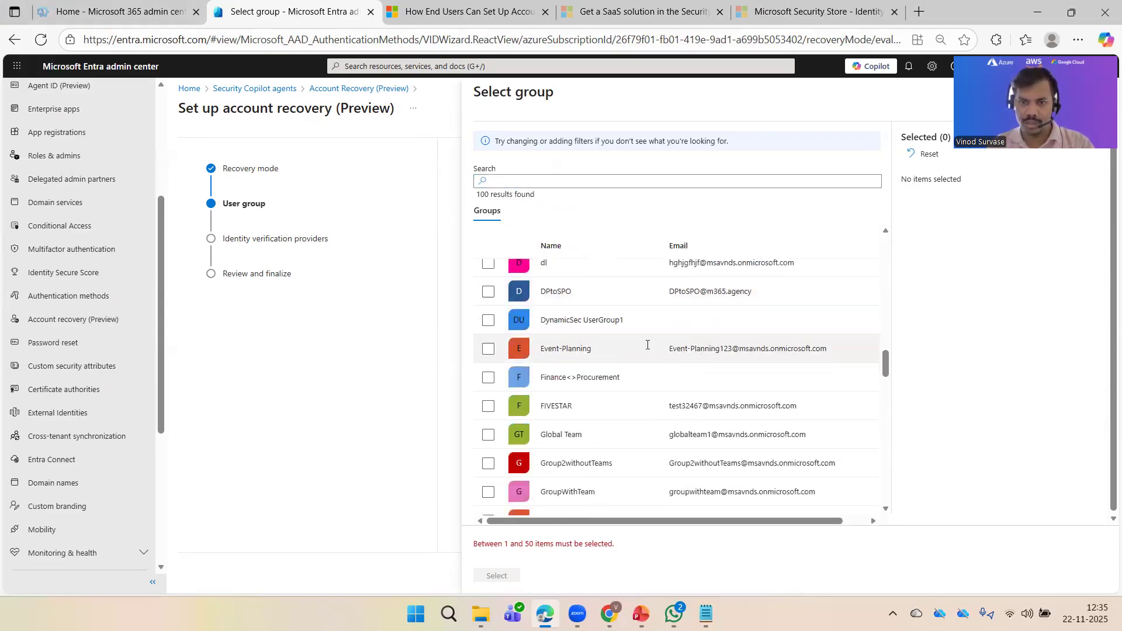
scroll(641, 354, down, 3)
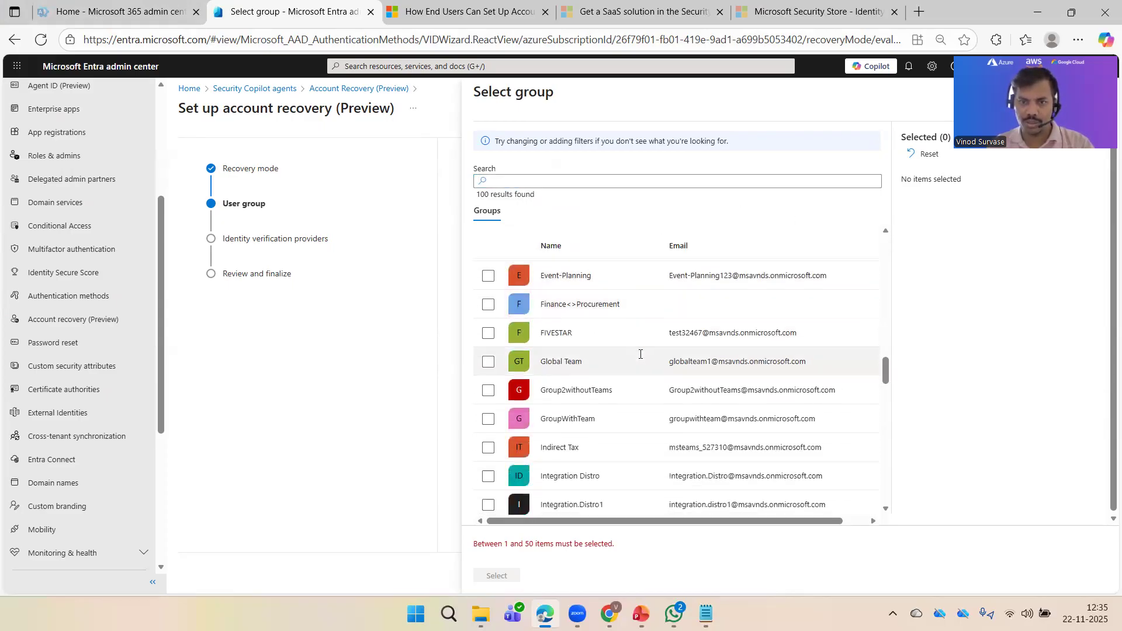
click(569, 372)
click(507, 576)
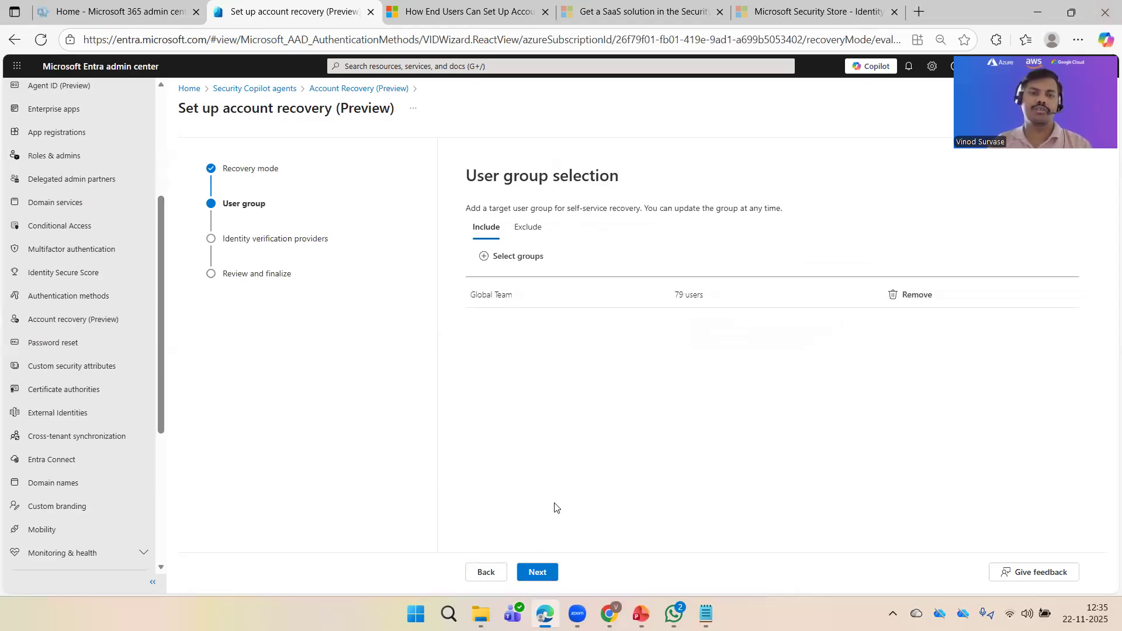
Step: Advance to the Identity verification providers step and review the AU10TIX Free Trial card
click(543, 574)
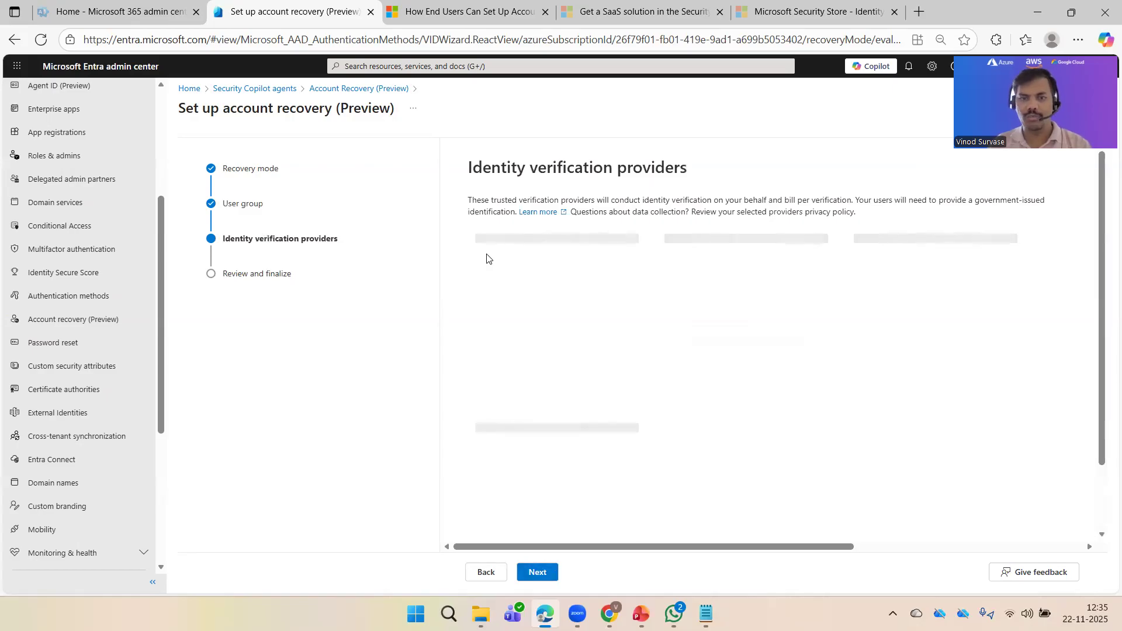
drag(517, 170, 768, 178)
click(767, 177)
scroll(777, 234, down, 2)
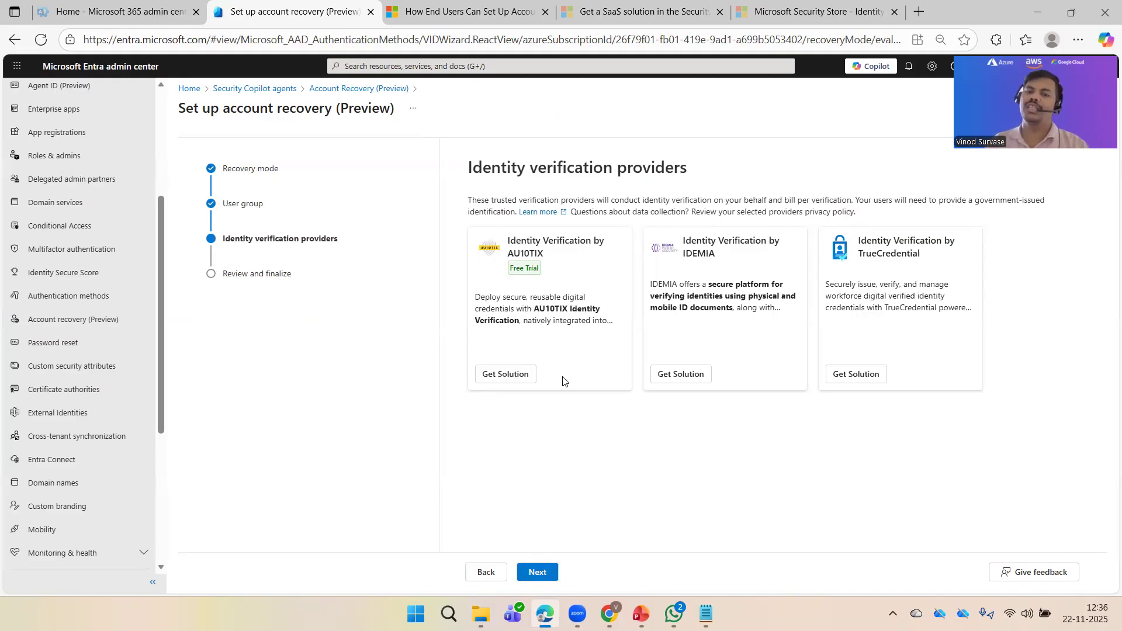
drag(507, 269, 555, 271)
click(556, 291)
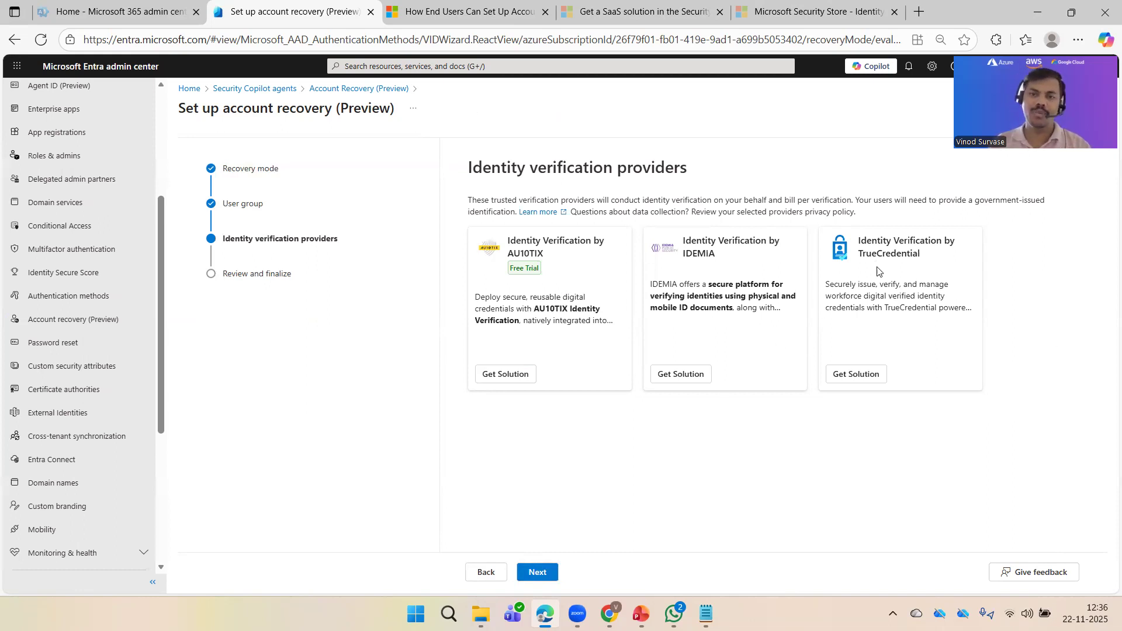
Step: Check AU10TIX's pricing, ratings and support details, then open its Microsoft Security Store page
click(495, 377)
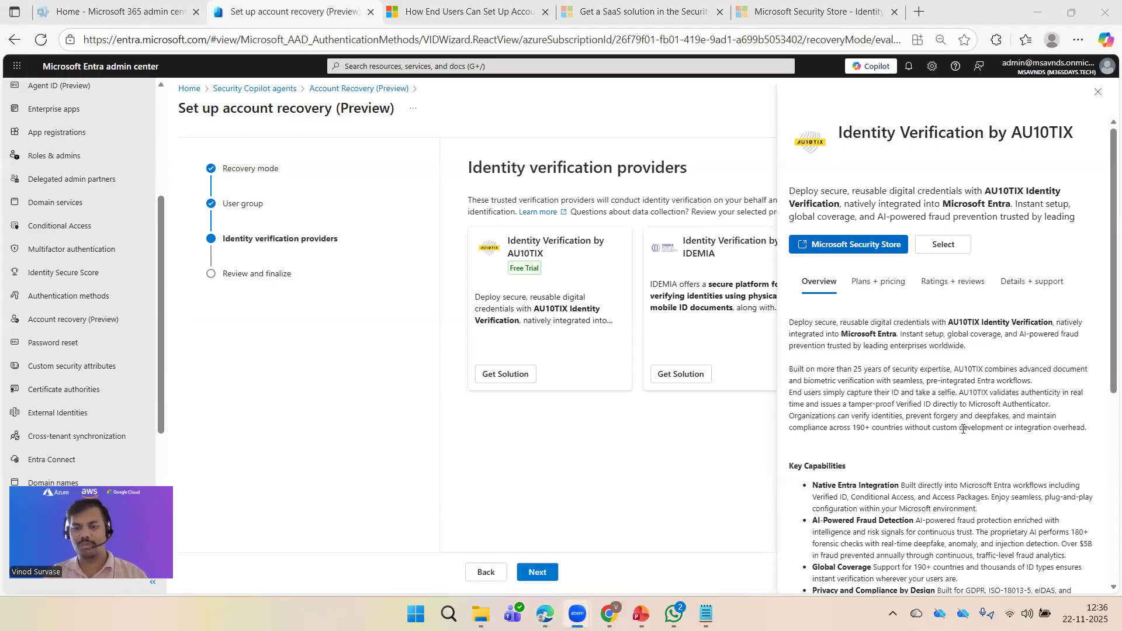
scroll(963, 429, down, 5)
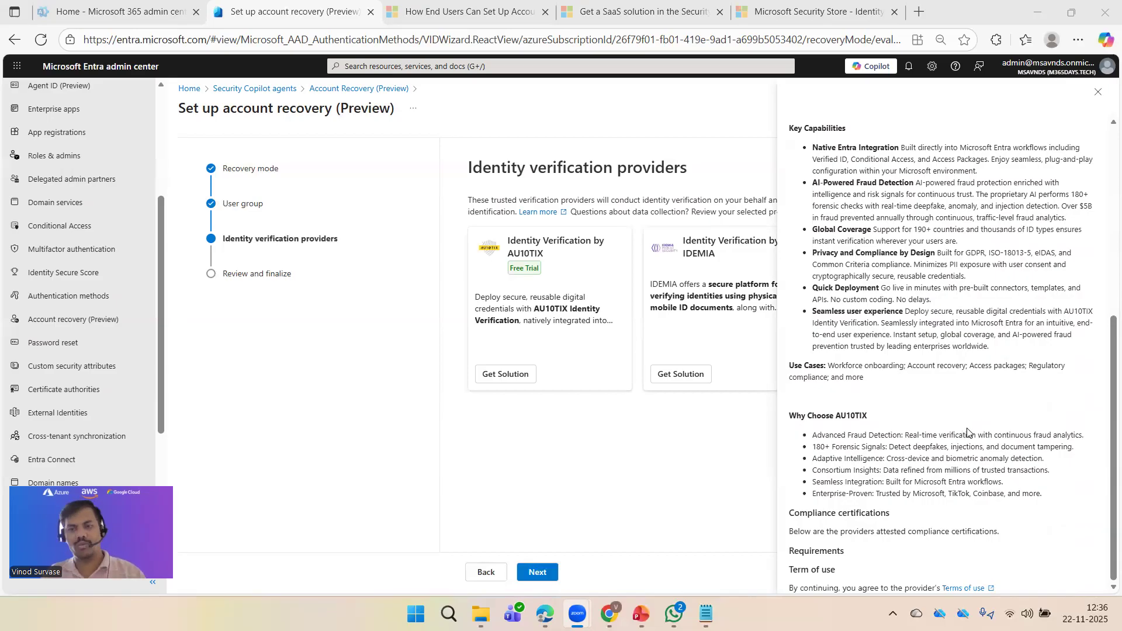
scroll(967, 432, up, 6)
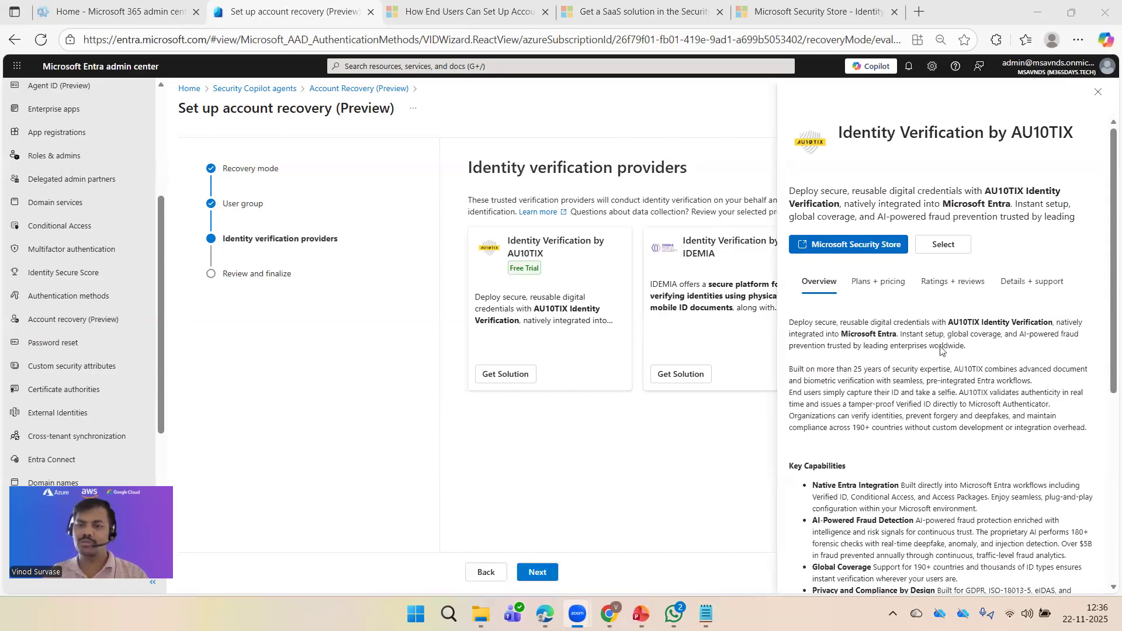
click(883, 292)
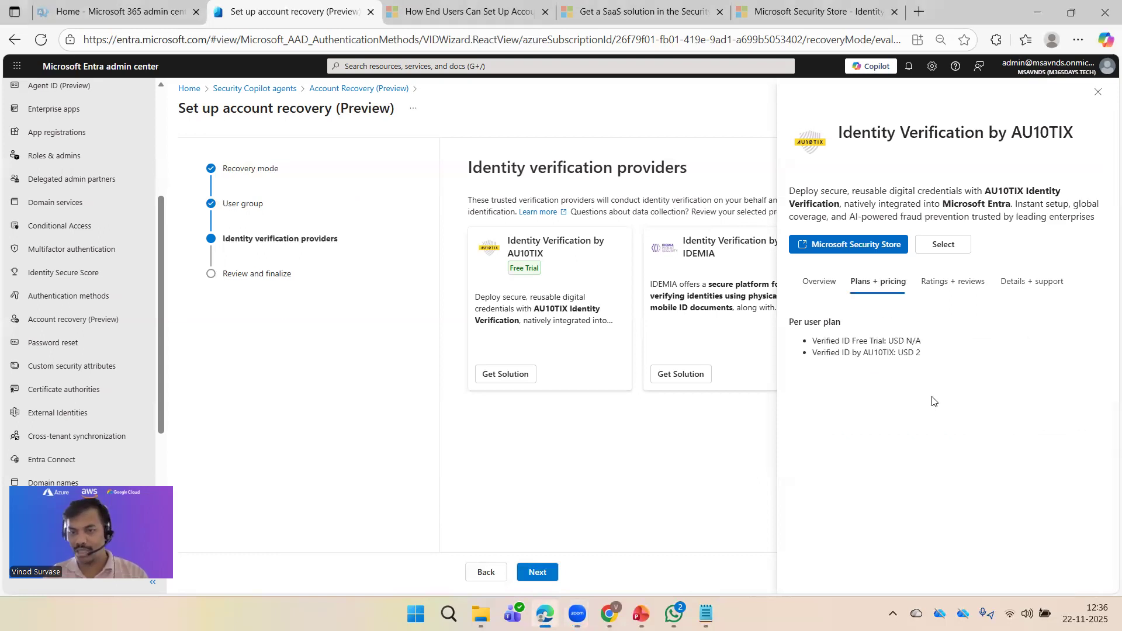
click(949, 294)
click(1031, 284)
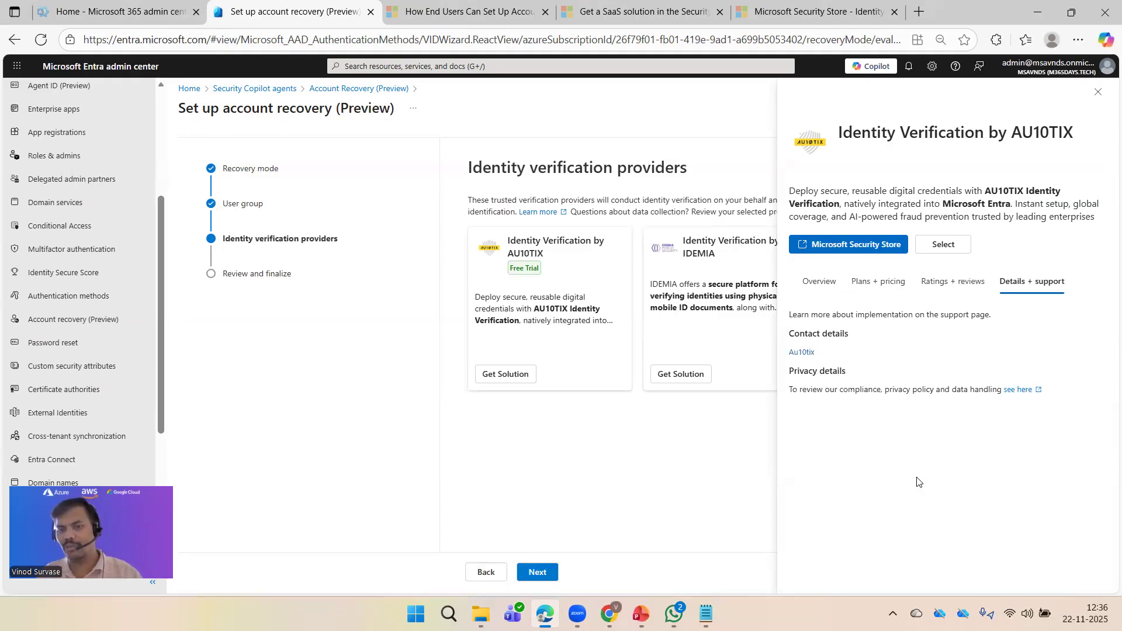
click(824, 251)
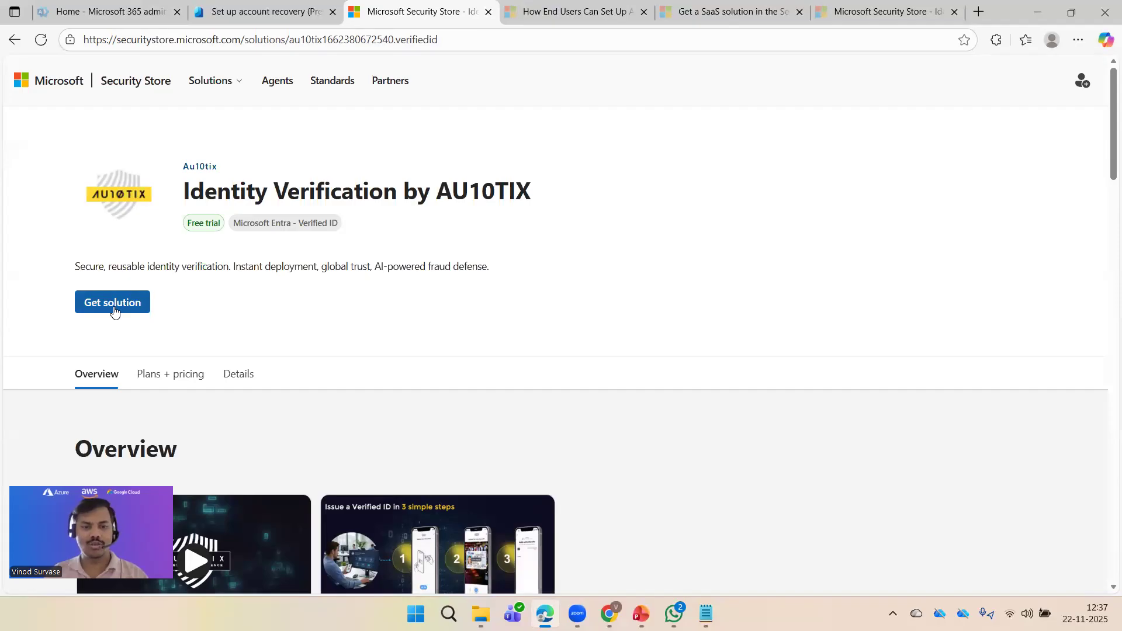
Step: Review AU10TIX's Security Store overview and the free trial plan's per-user subtotal
scroll(491, 325, down, 8)
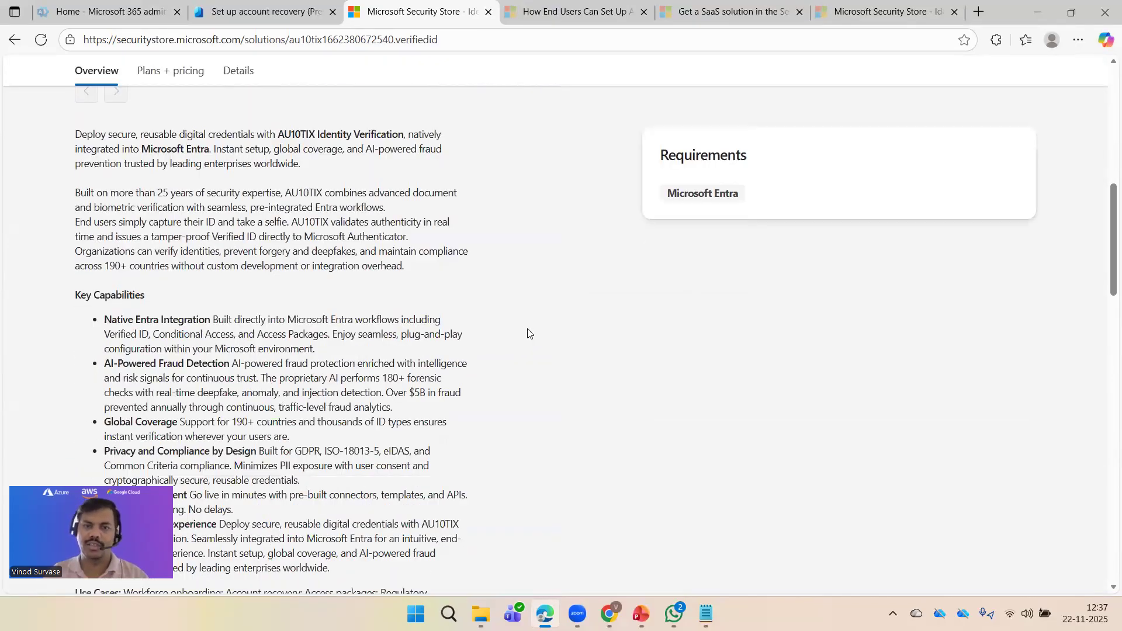
scroll(528, 333, up, 2)
drag(666, 318, 750, 322)
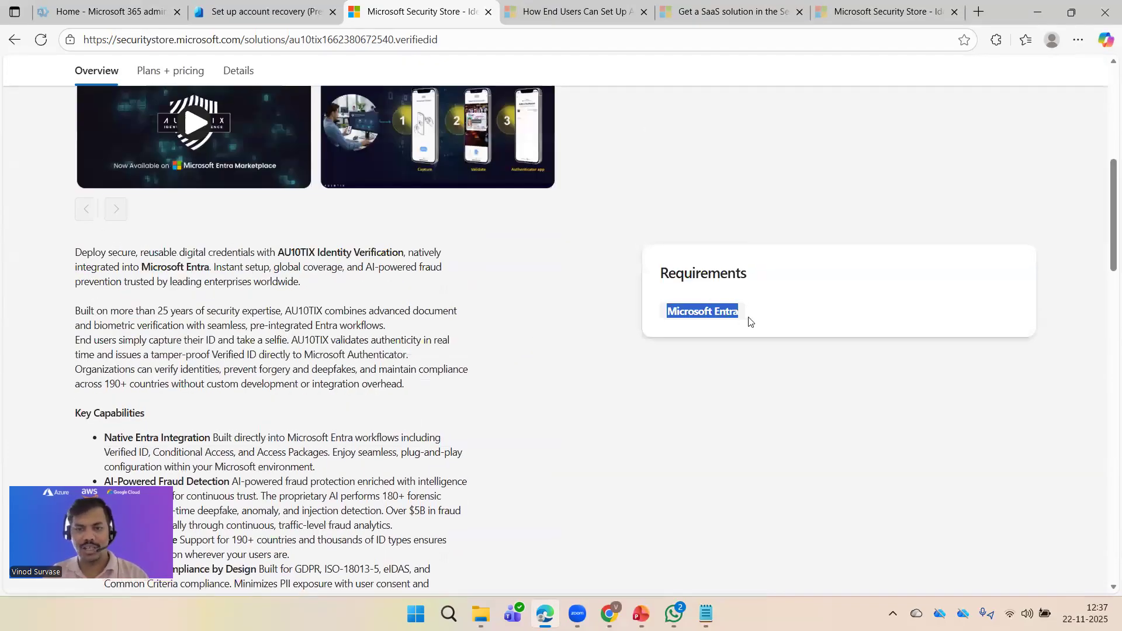
click(413, 323)
scroll(462, 349, down, 4)
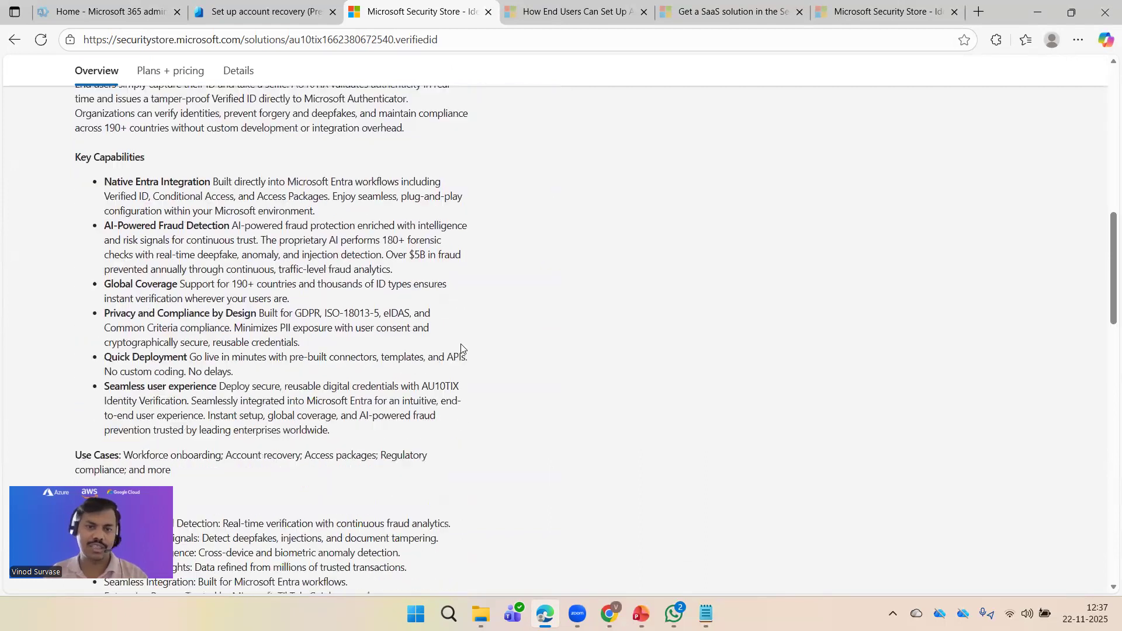
scroll(483, 339, down, 7)
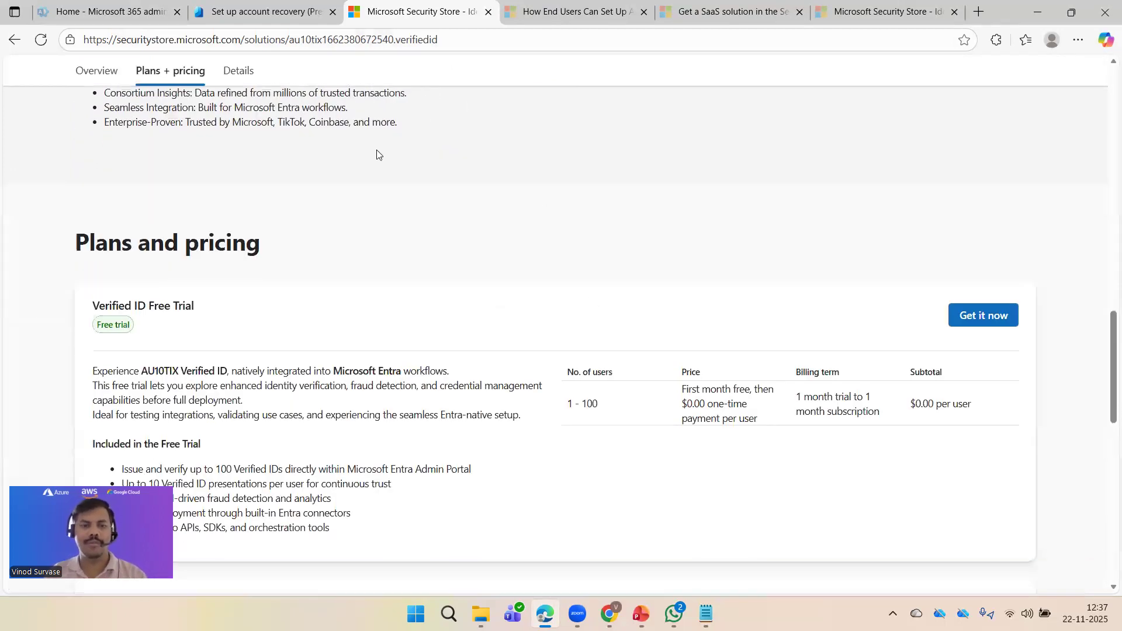
drag(133, 304, 201, 306)
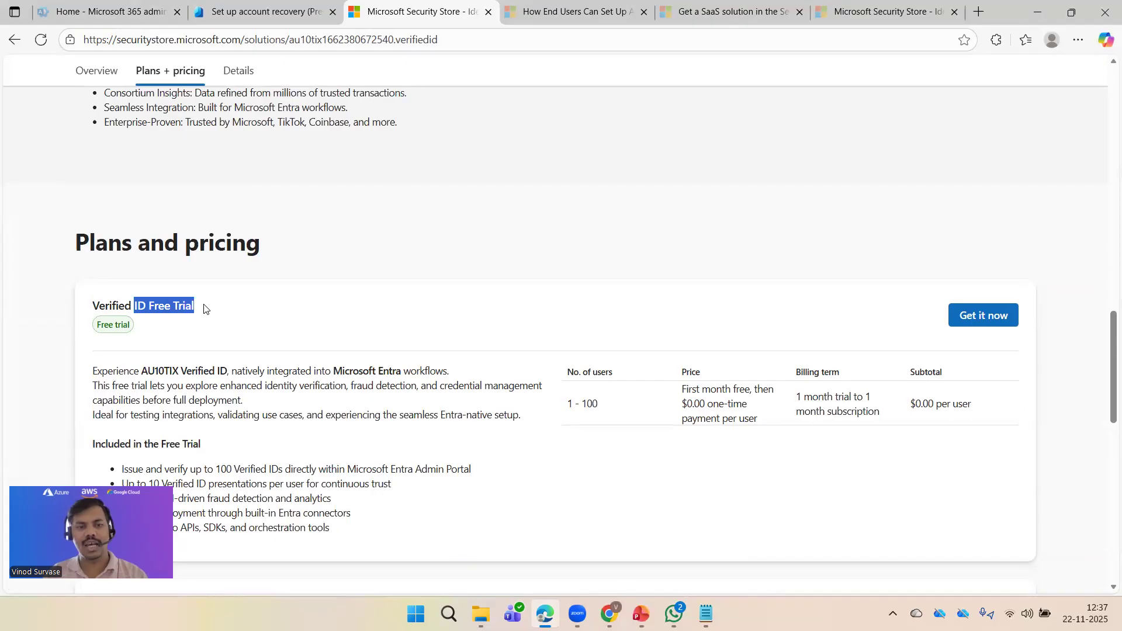
click(526, 252)
scroll(526, 252, down, 1)
scroll(526, 253, down, 2)
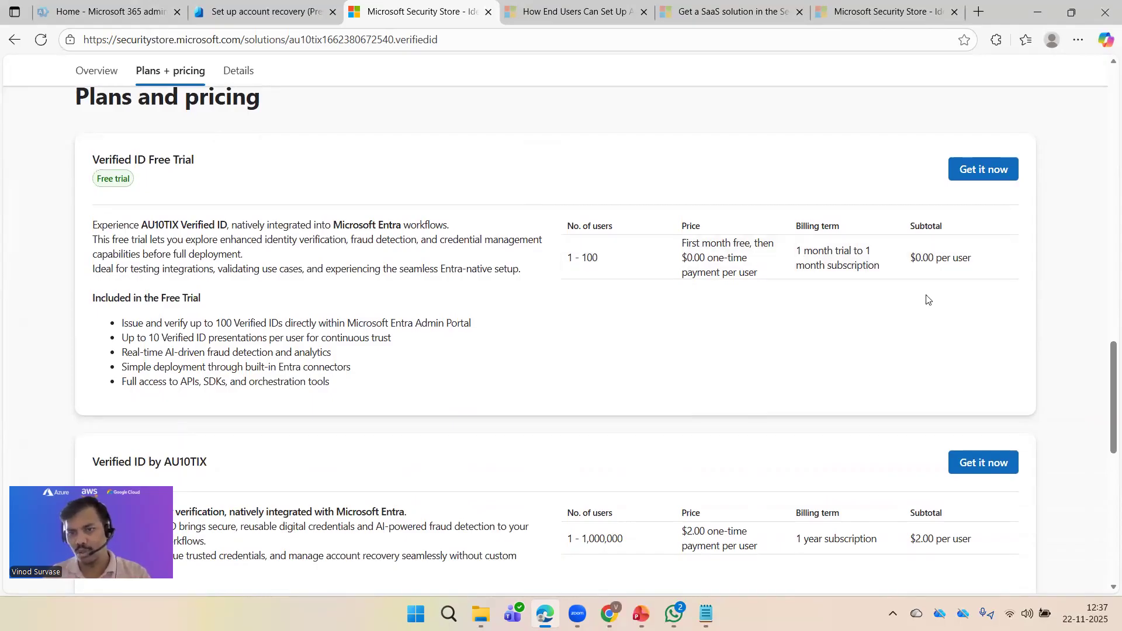
drag(915, 258, 972, 260)
click(942, 324)
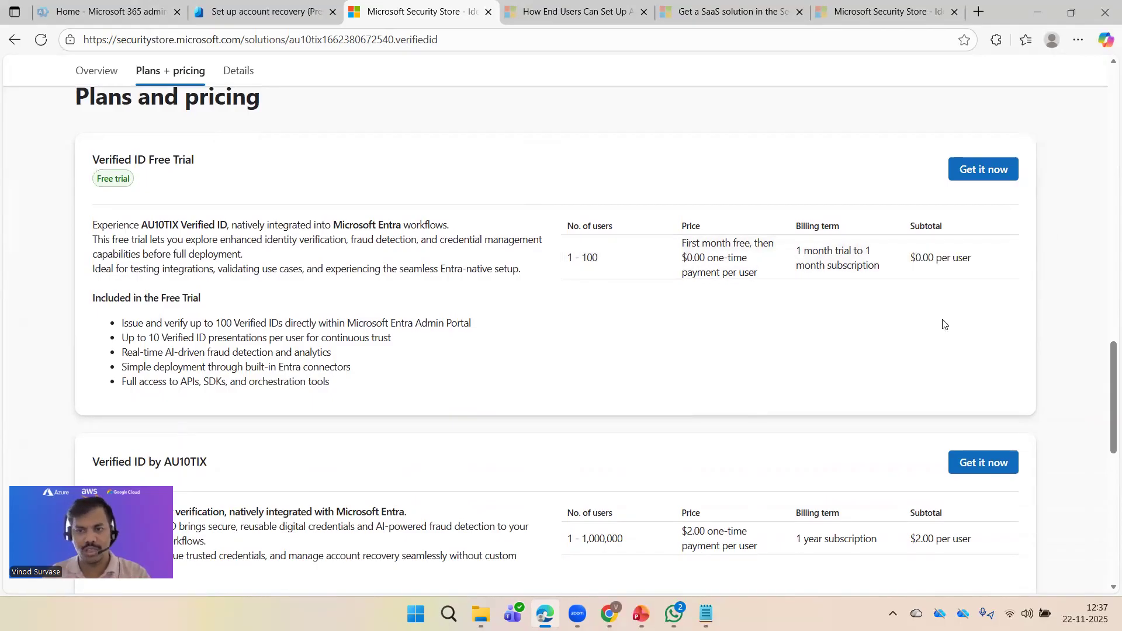
Step: Scan the remaining plans and details, then return to the account recovery setup tab
scroll(925, 339, down, 2)
scroll(358, 297, up, 2)
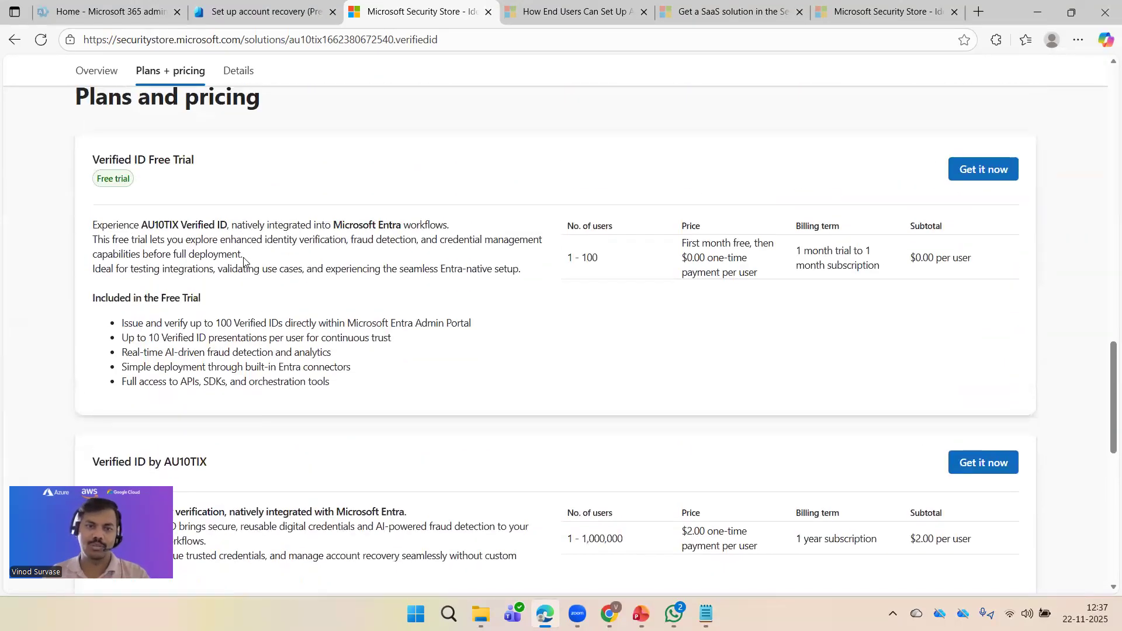
scroll(283, 321, down, 10)
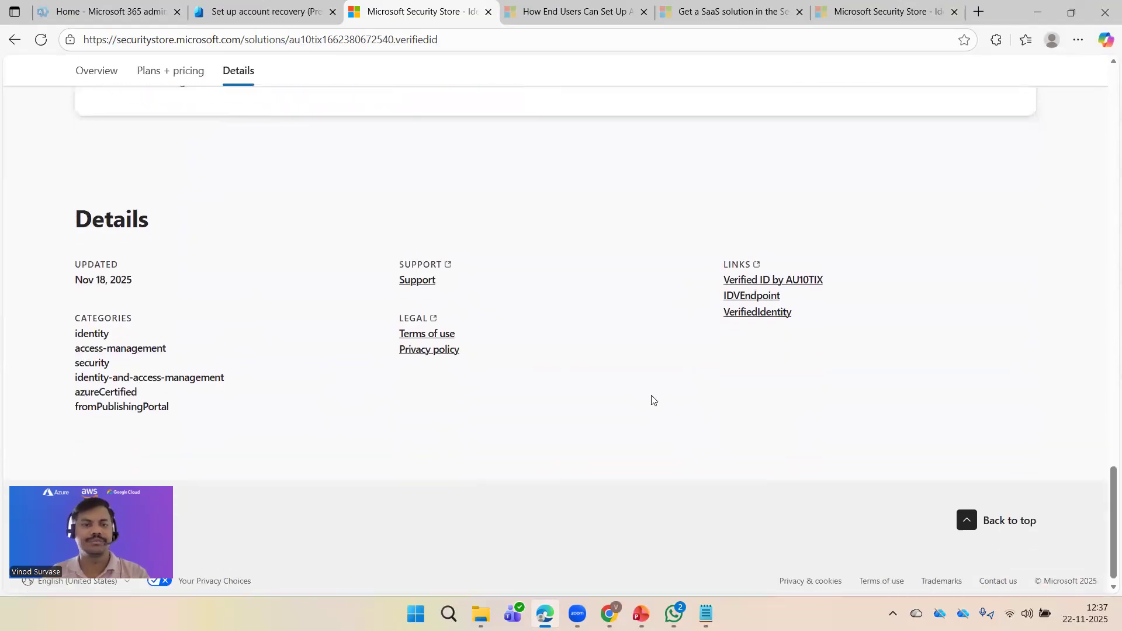
scroll(647, 403, up, 10)
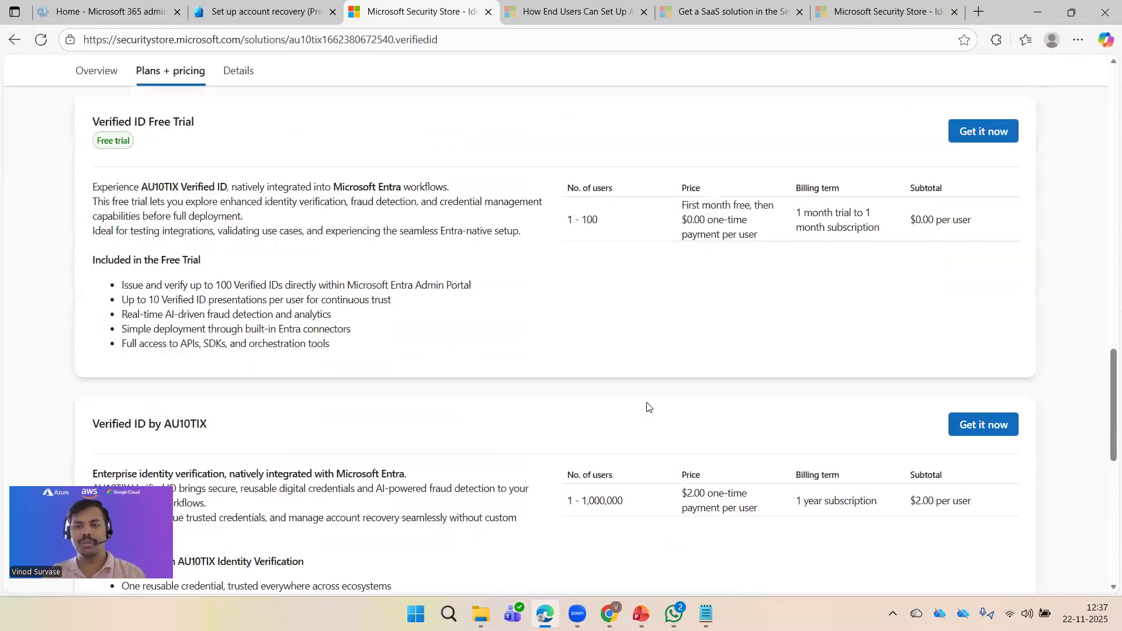
scroll(647, 407, up, 2)
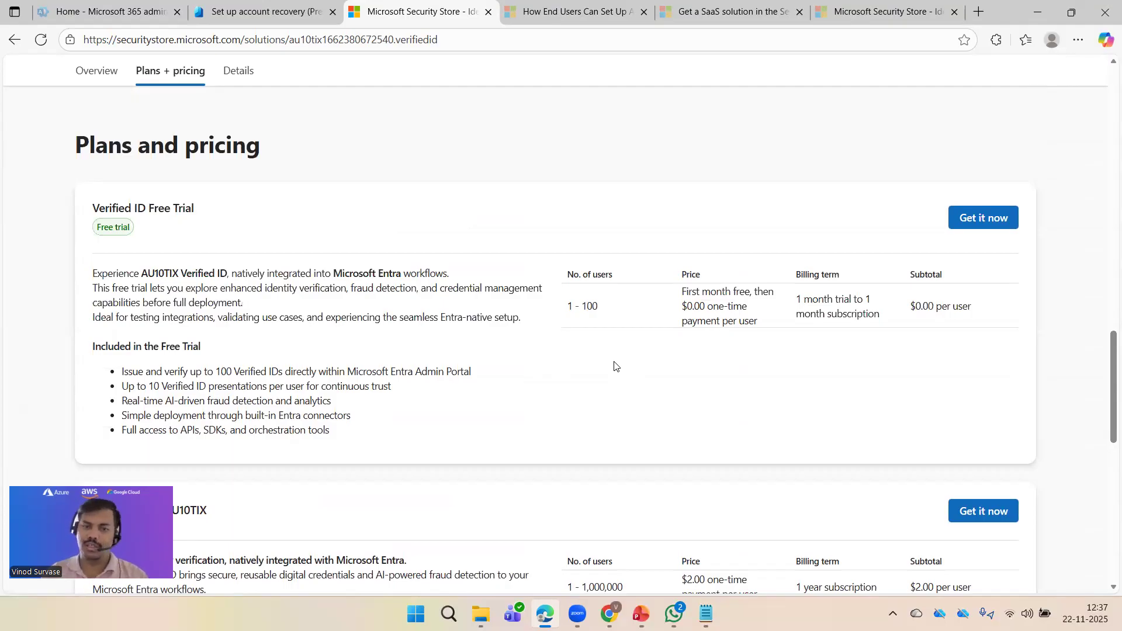
scroll(614, 367, up, 5)
scroll(614, 366, down, 2)
scroll(615, 367, up, 5)
scroll(613, 367, up, 8)
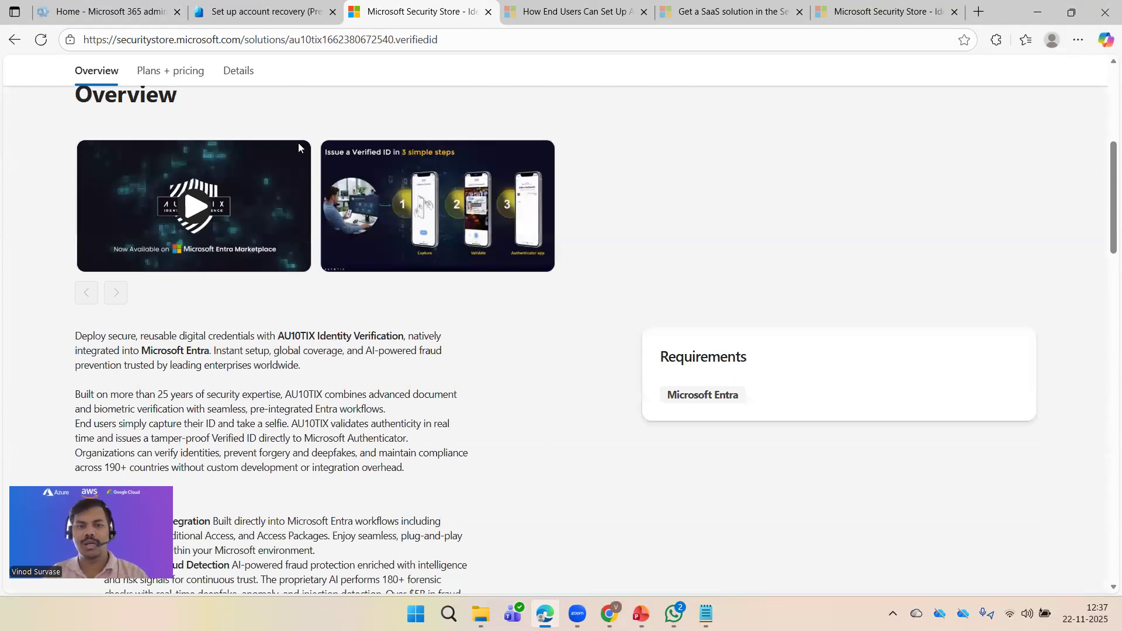
scroll(298, 147, up, 6)
drag(222, 190, 570, 196)
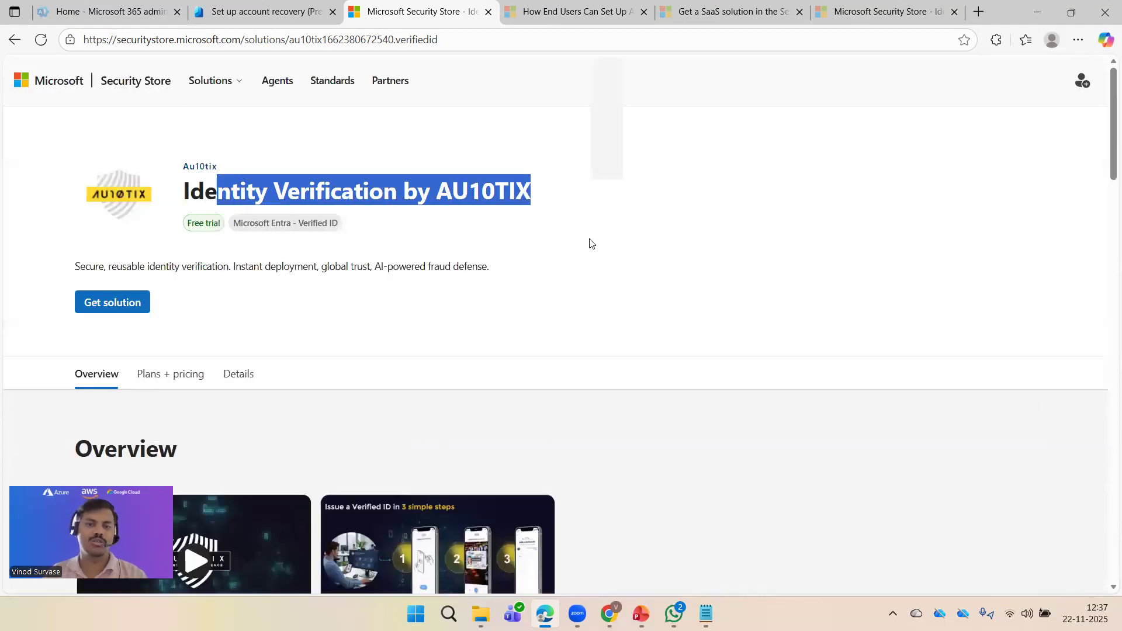
click(603, 312)
click(270, 11)
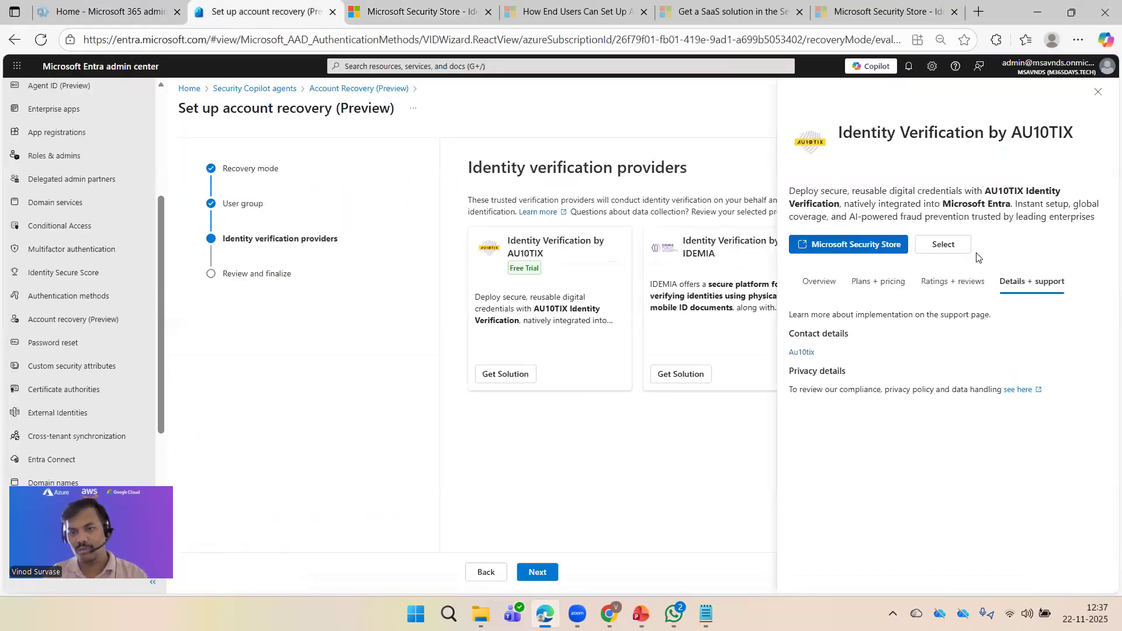
Step: Select AU10TIX as the provider, note the Subscription required warning, and reopen its Security Store tab
click(943, 245)
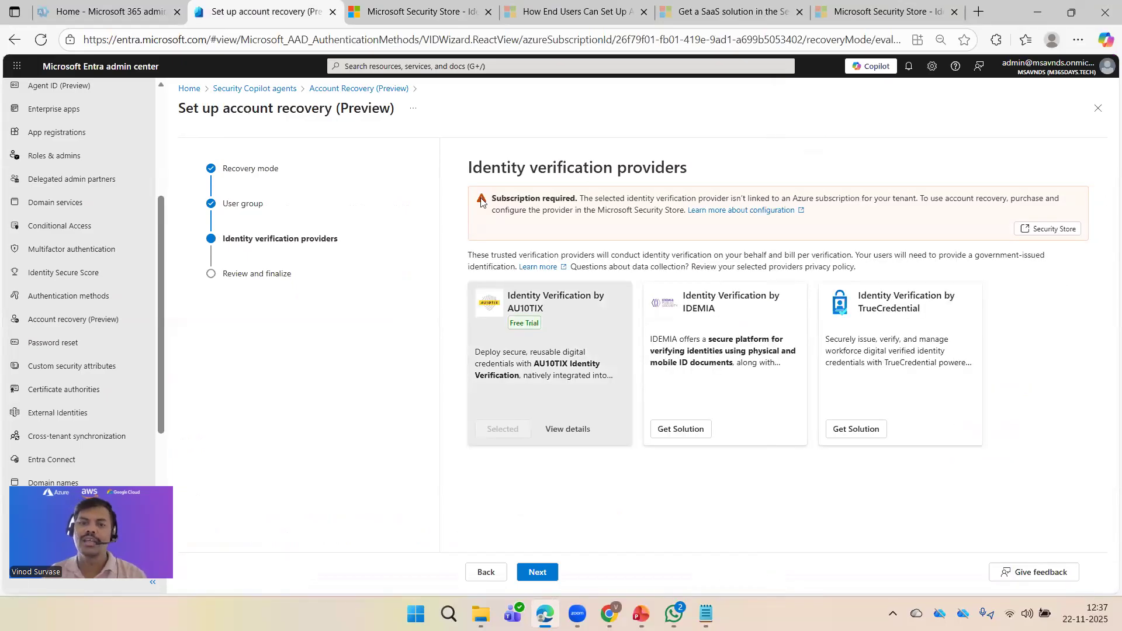
drag(480, 202, 897, 221)
click(896, 221)
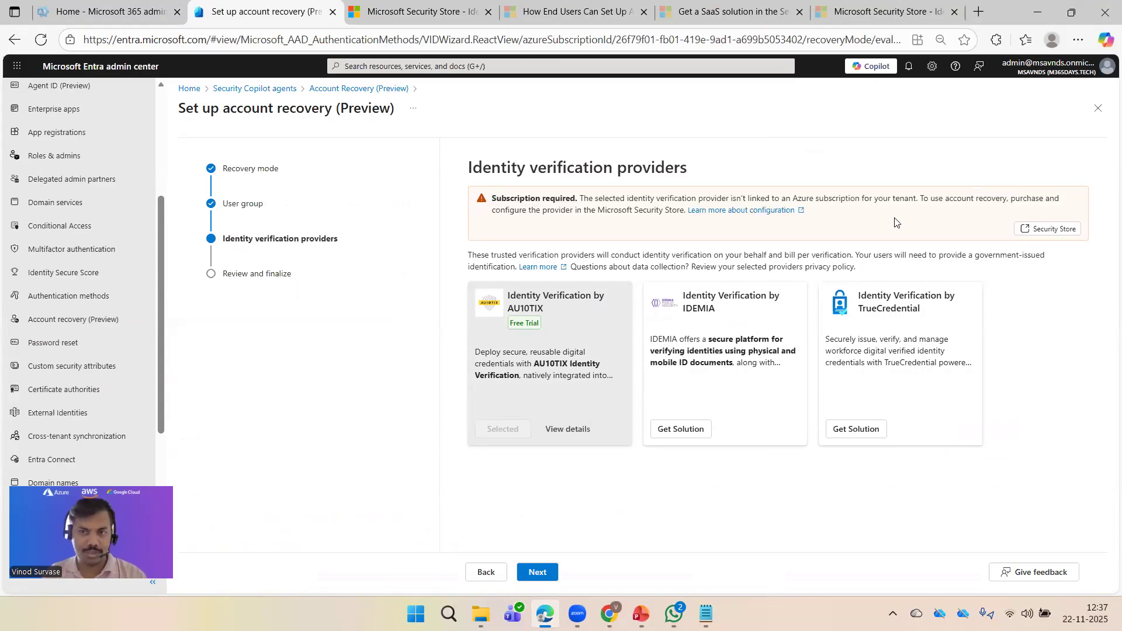
drag(490, 201, 876, 217)
click(876, 217)
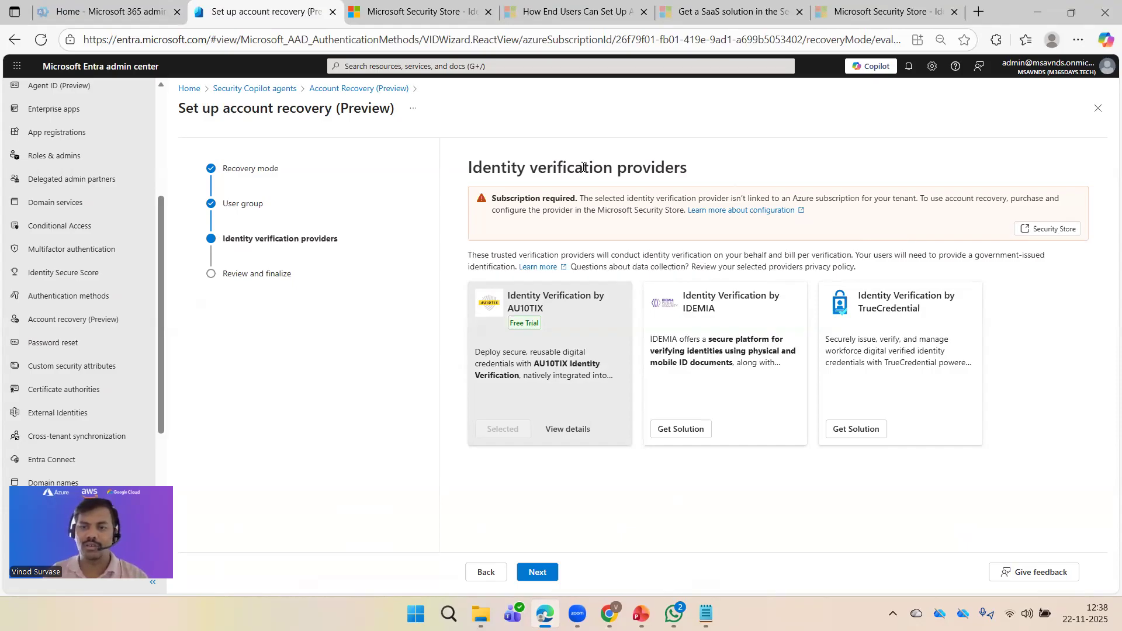
click(421, 12)
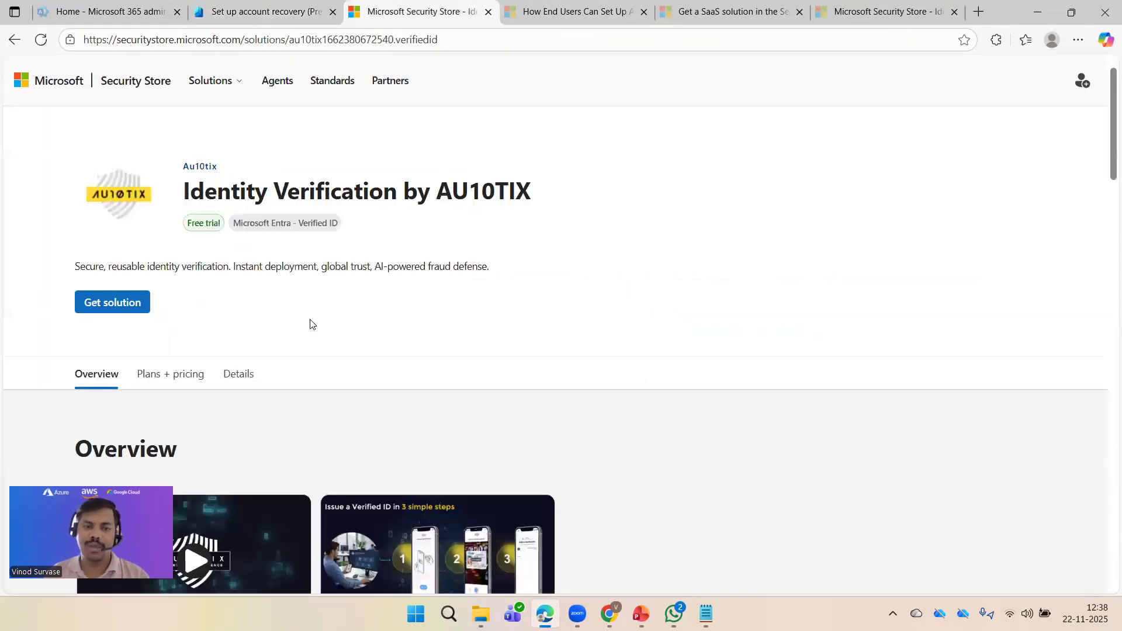
Step: Start the AU10TIX purchase billed to Pay As You Go - Azure subscription 1 with resource group ExternalUserwithExtraID
click(117, 309)
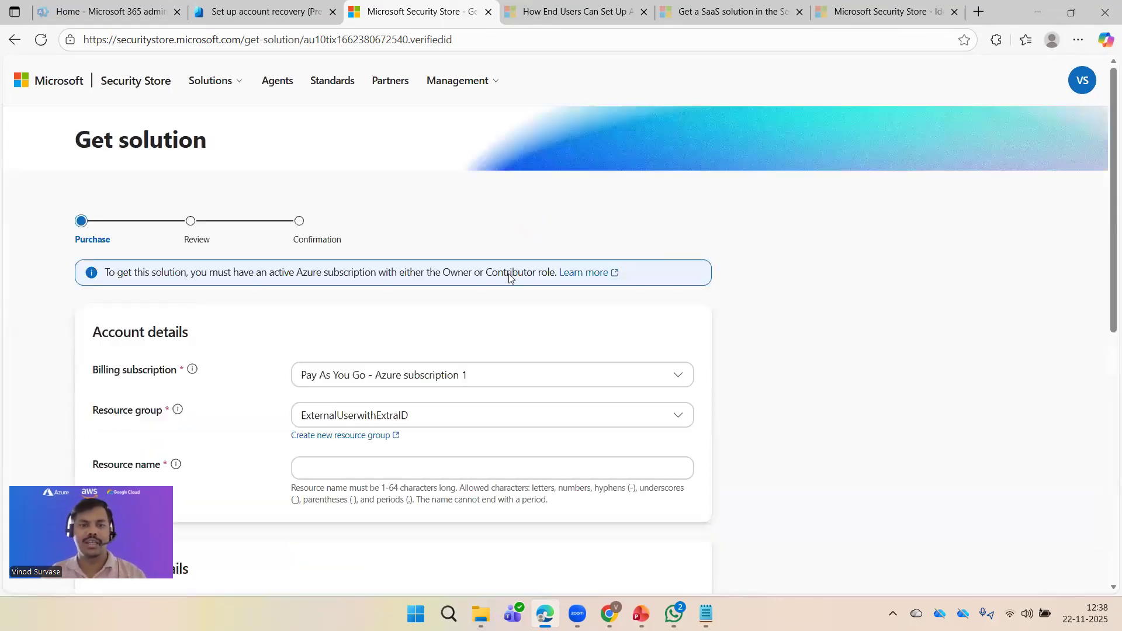
scroll(855, 338, down, 3)
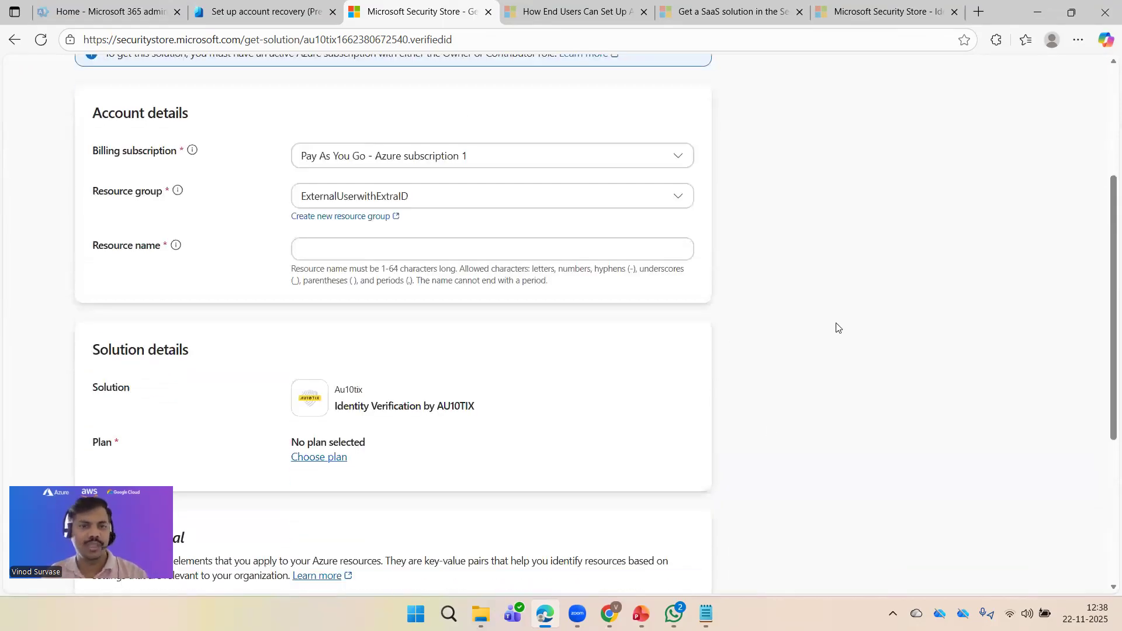
click(491, 161)
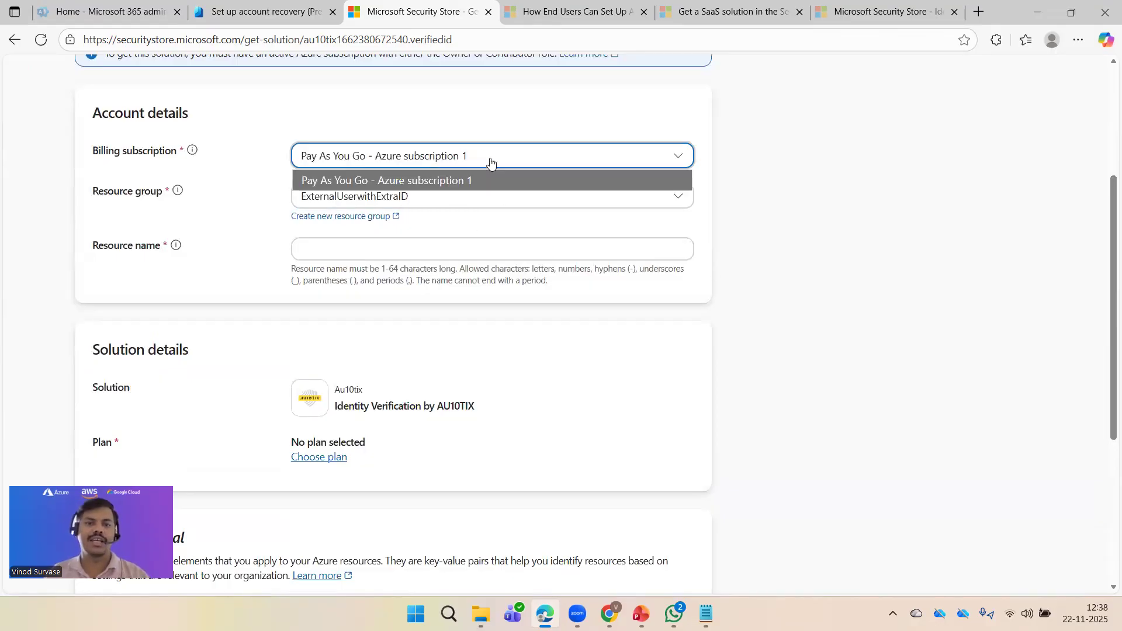
click(503, 184)
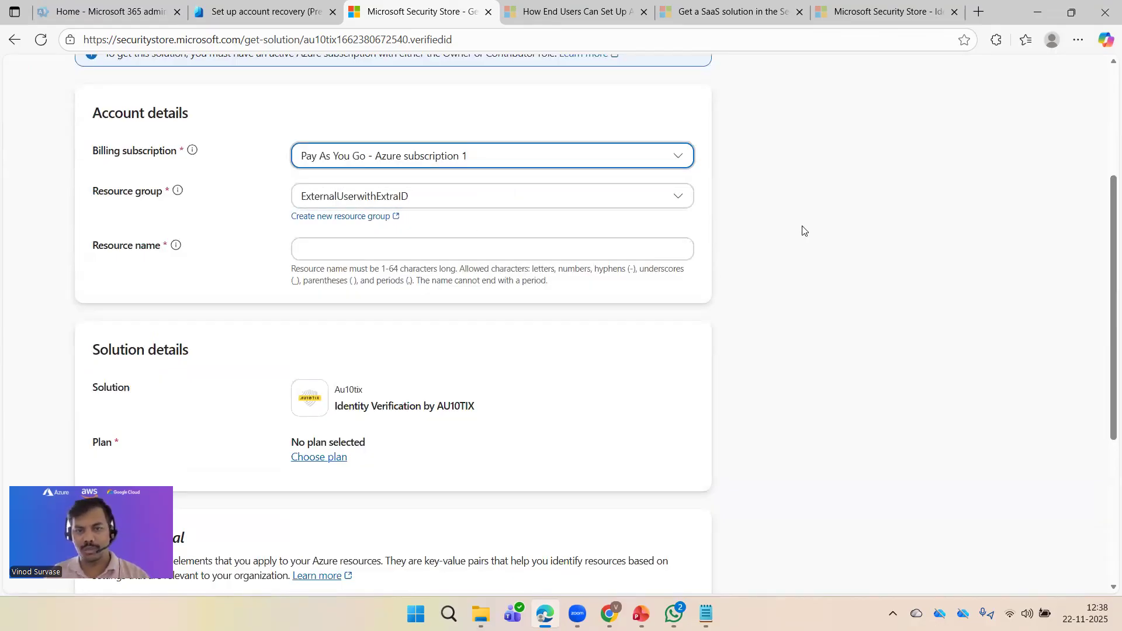
click(660, 206)
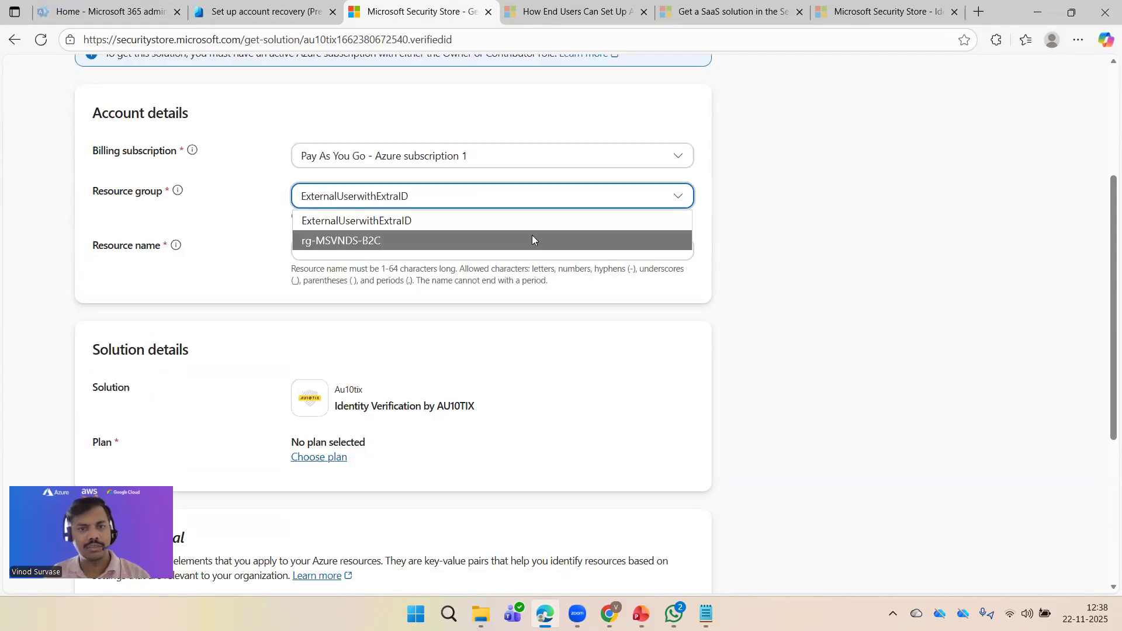
click(499, 240)
click(587, 203)
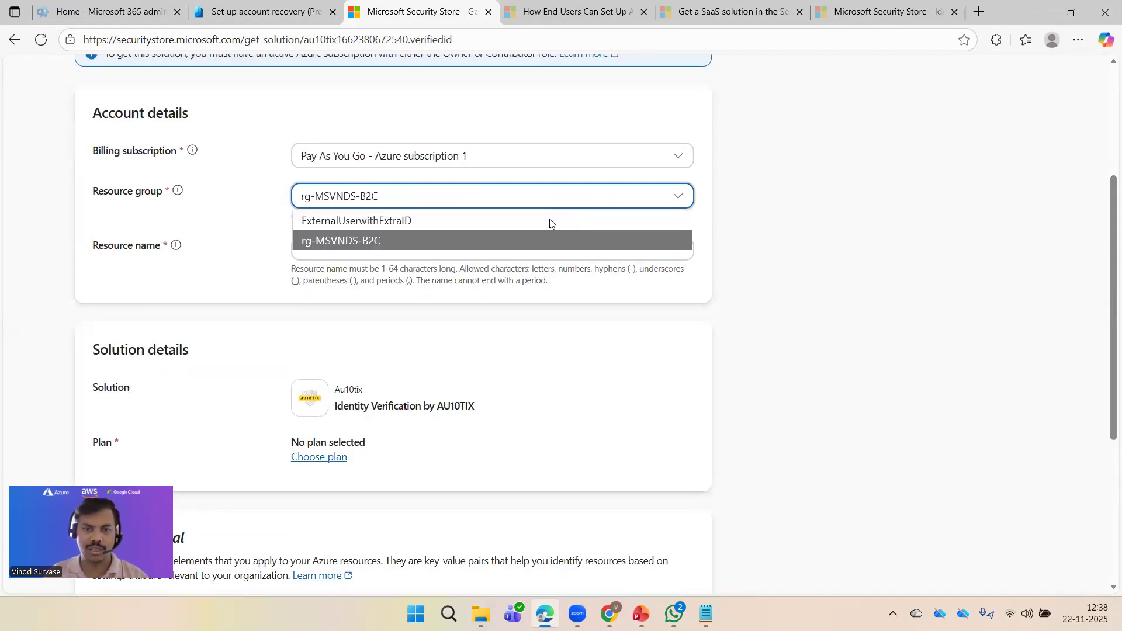
click(480, 220)
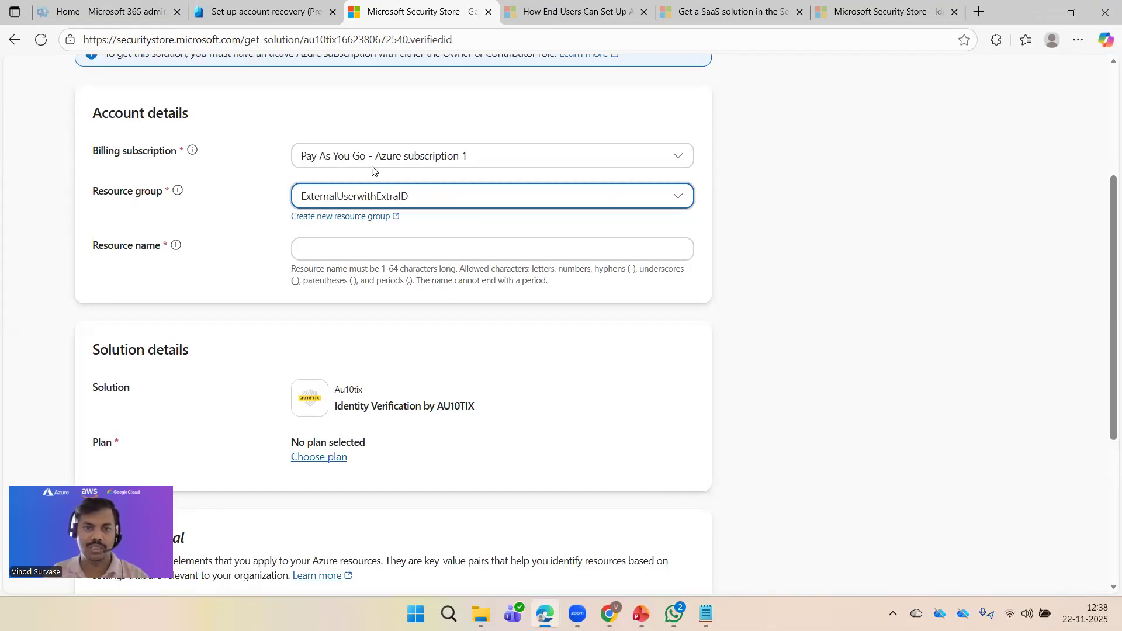
Step: Enter External-ID-Verification as the resource name, without the -rg suffix, and confirm it is available
scroll(446, 180, down, 2)
click(404, 104)
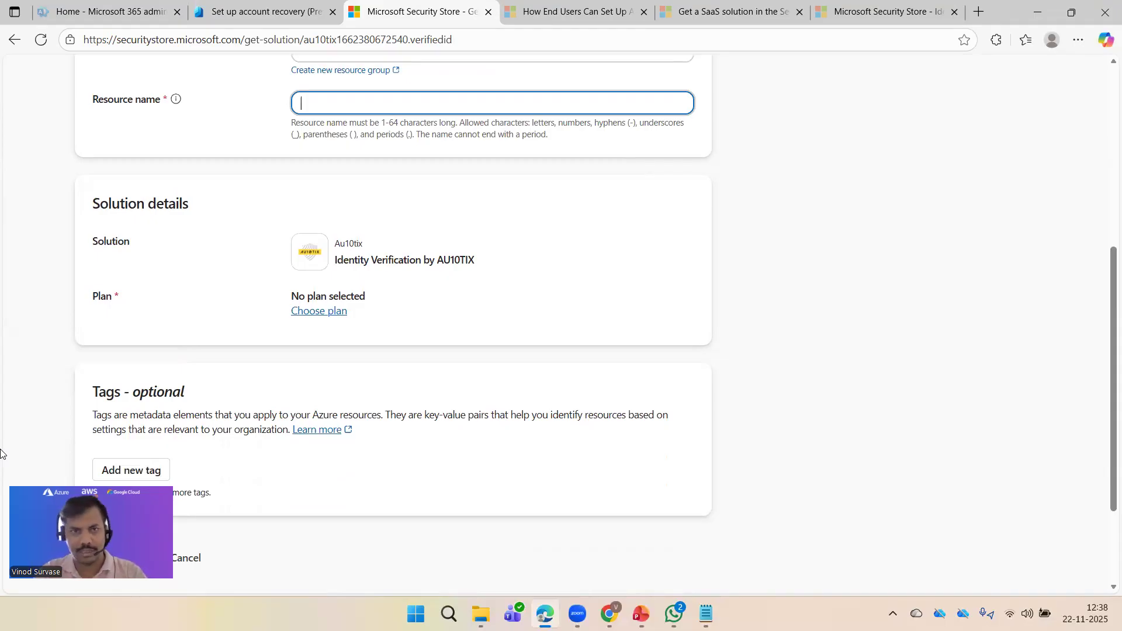
text(Exter)
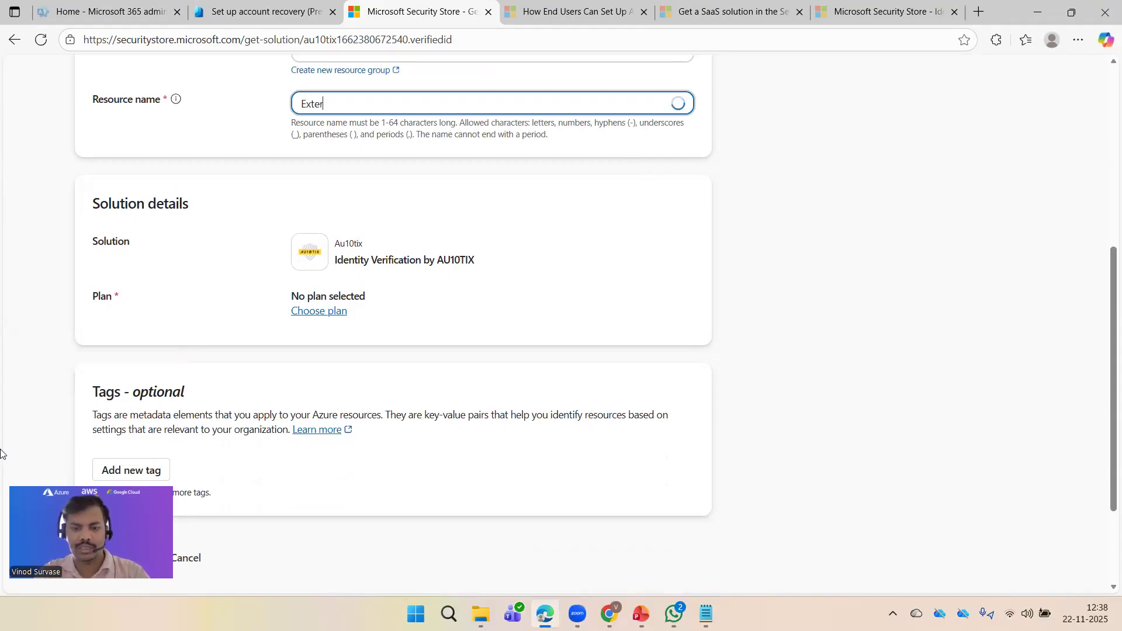
text(nal)
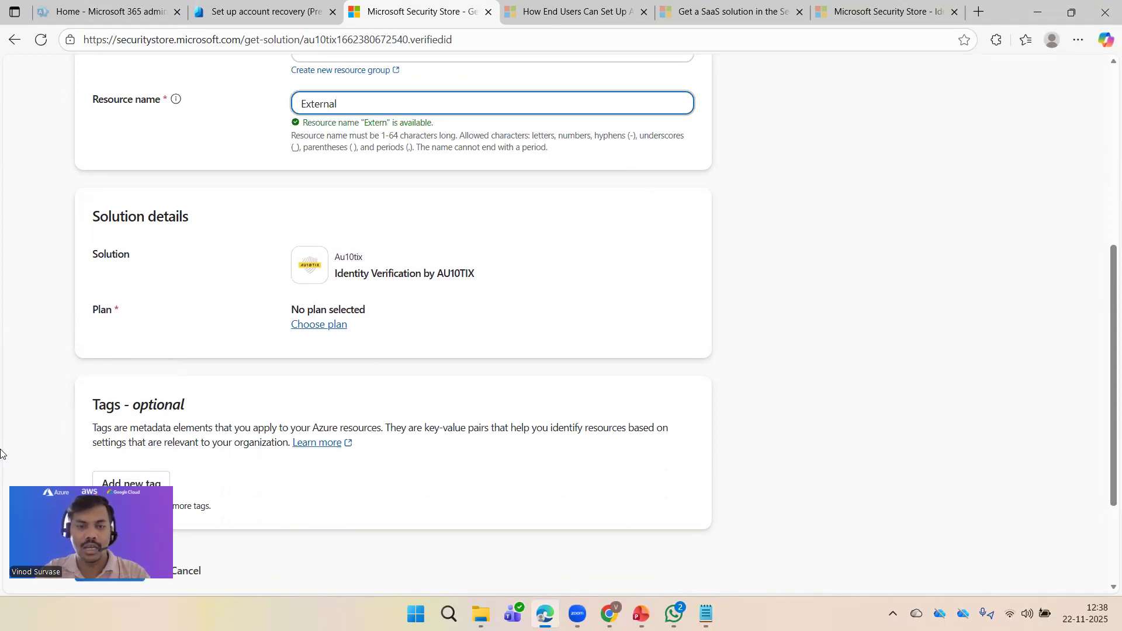
text(-ID-Veri)
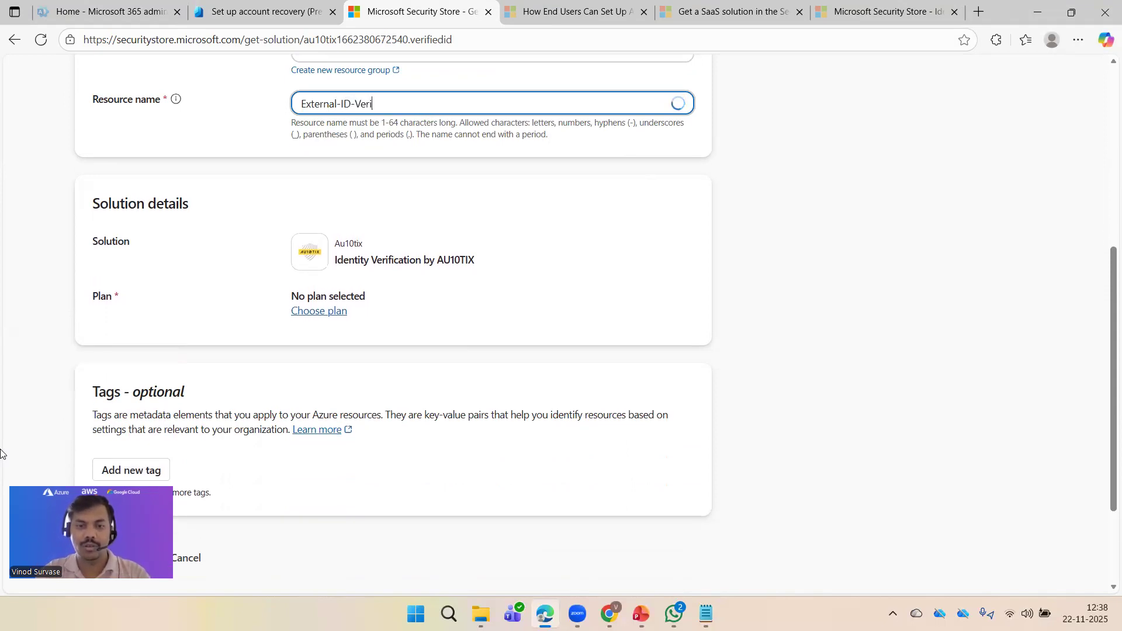
text(fc)
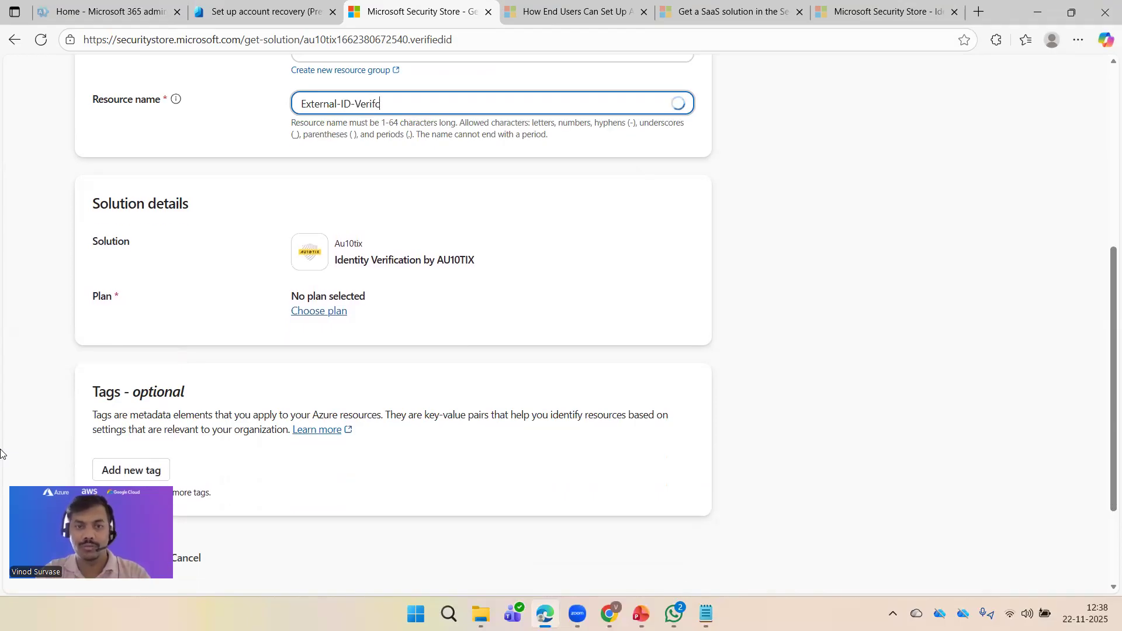
text(oc)
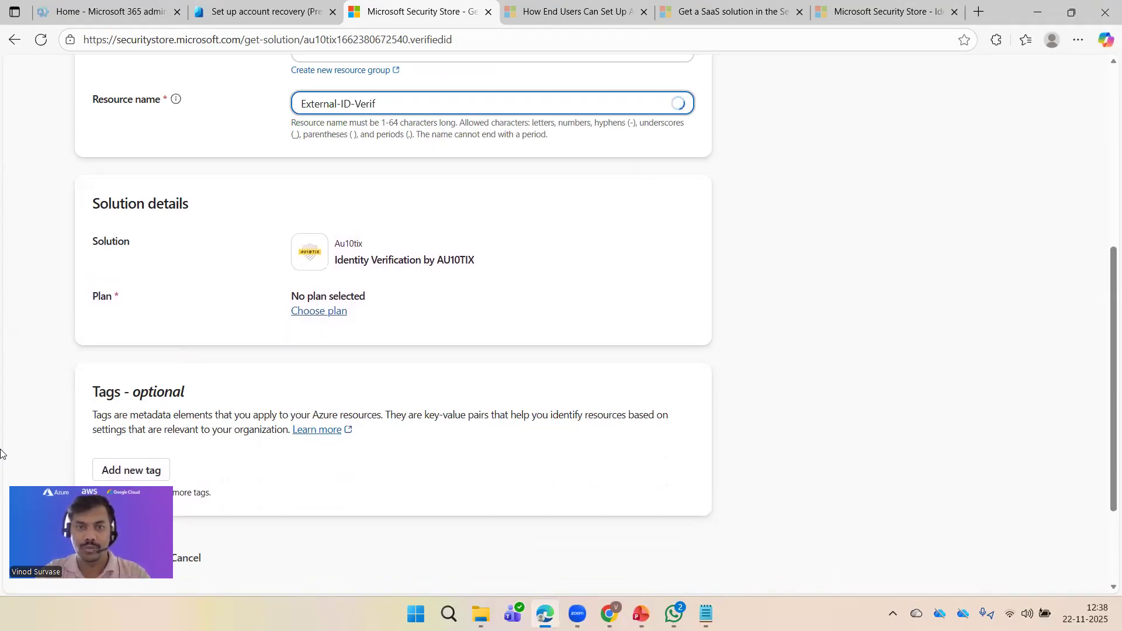
text(ation)
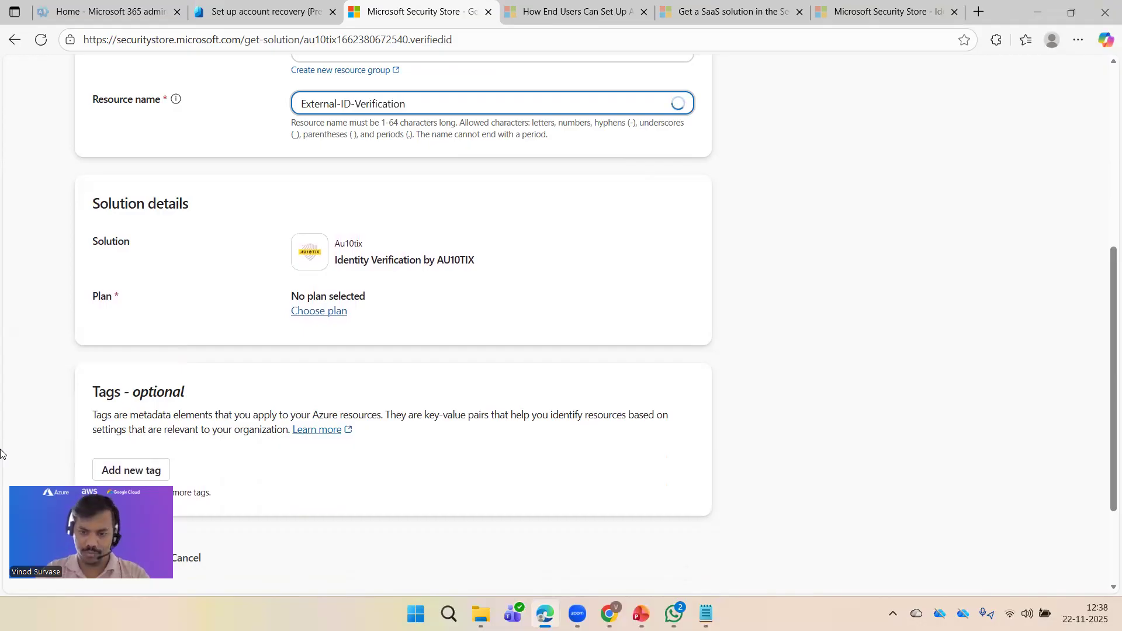
text(-)
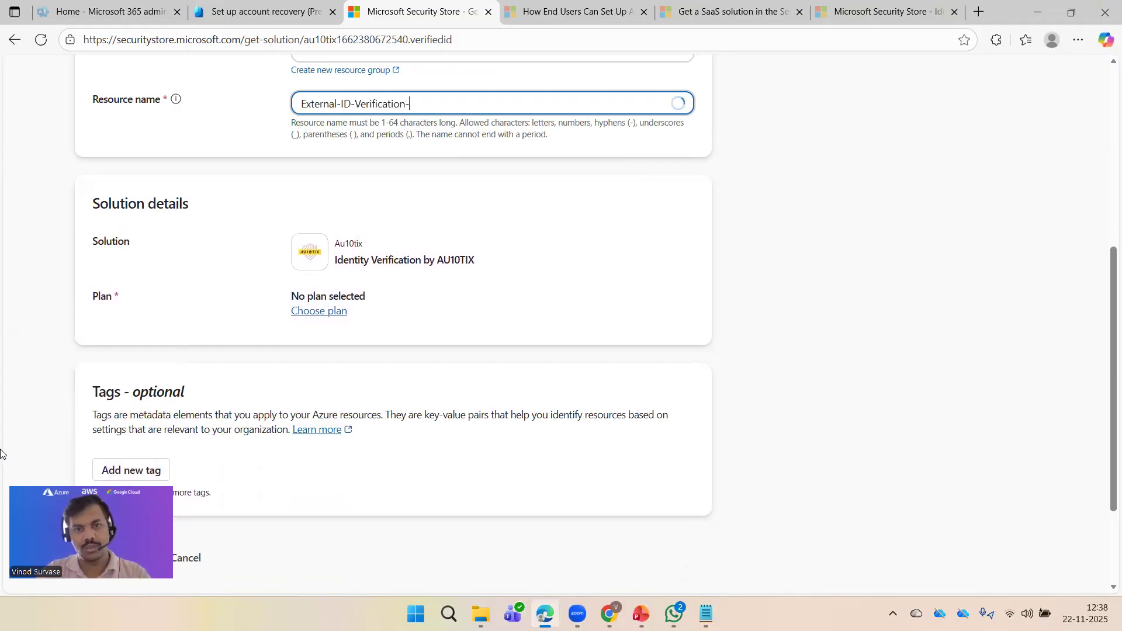
text(rg)
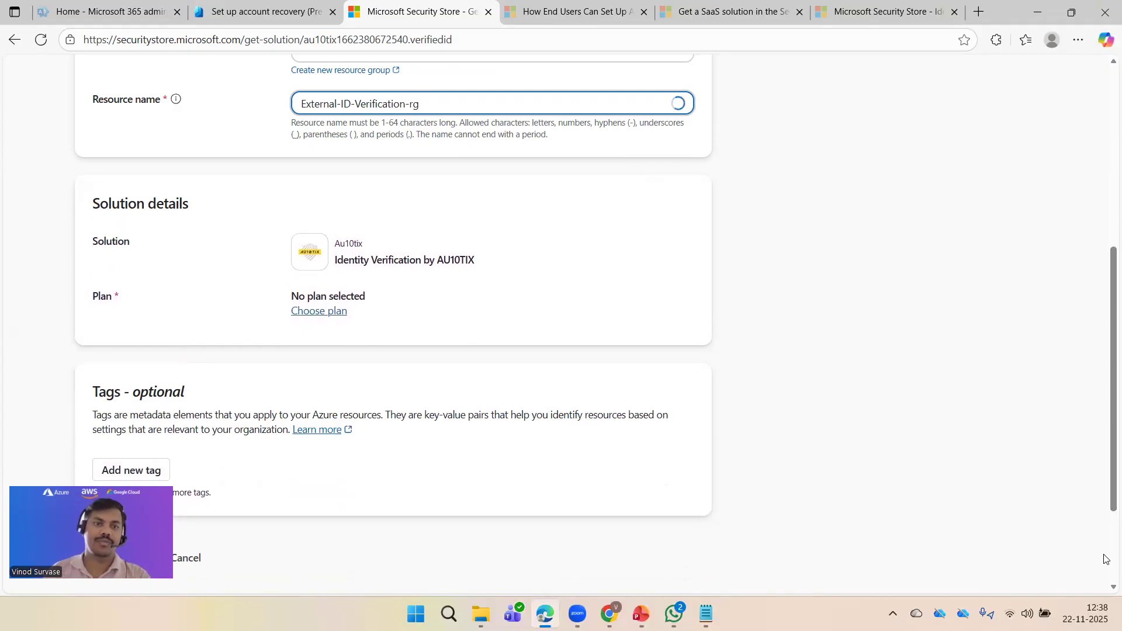
key(BackSpace)
key(BackSpace)
key(BackSpace)
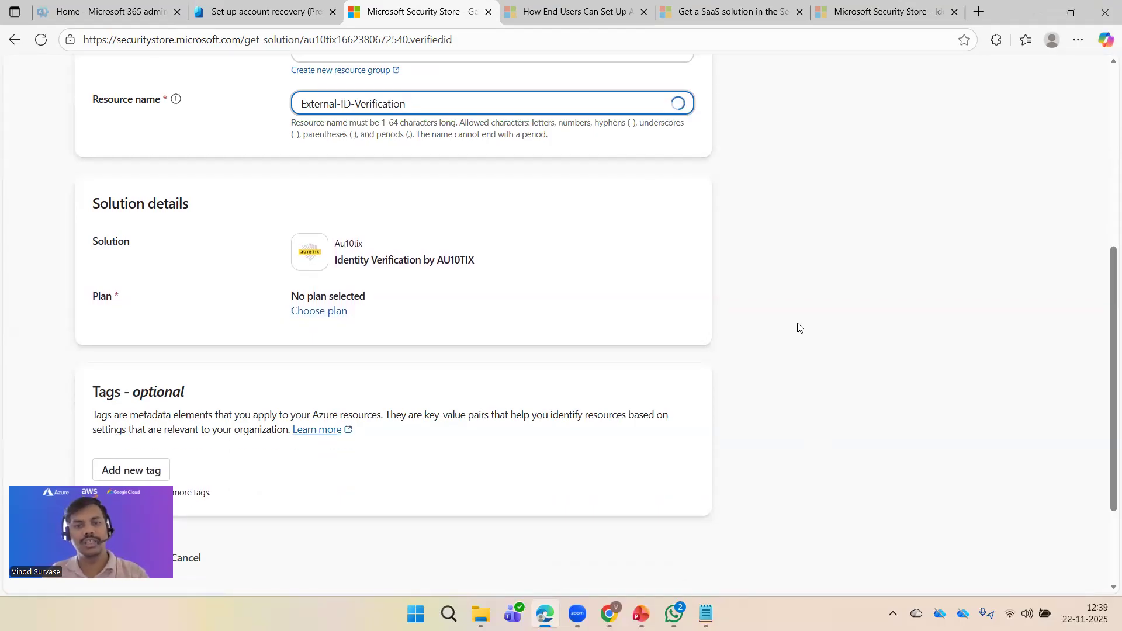
click(804, 322)
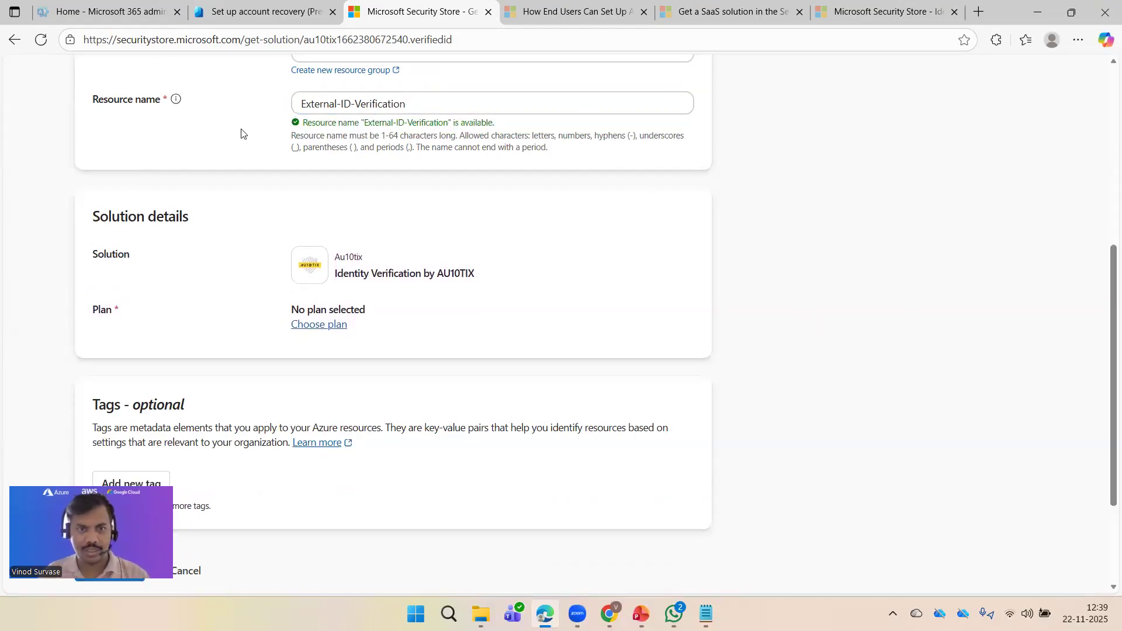
click(322, 325)
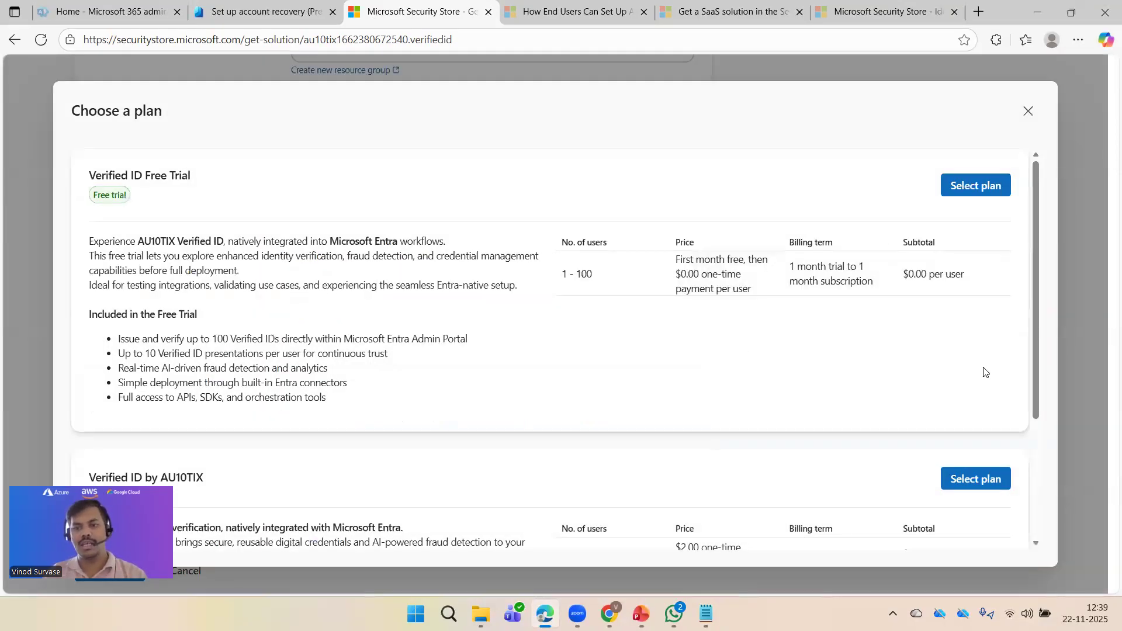
Step: Compare the available plans and their billing terms, then select the Verified ID Free Trial plan
scroll(859, 331, down, 3)
scroll(857, 433, up, 3)
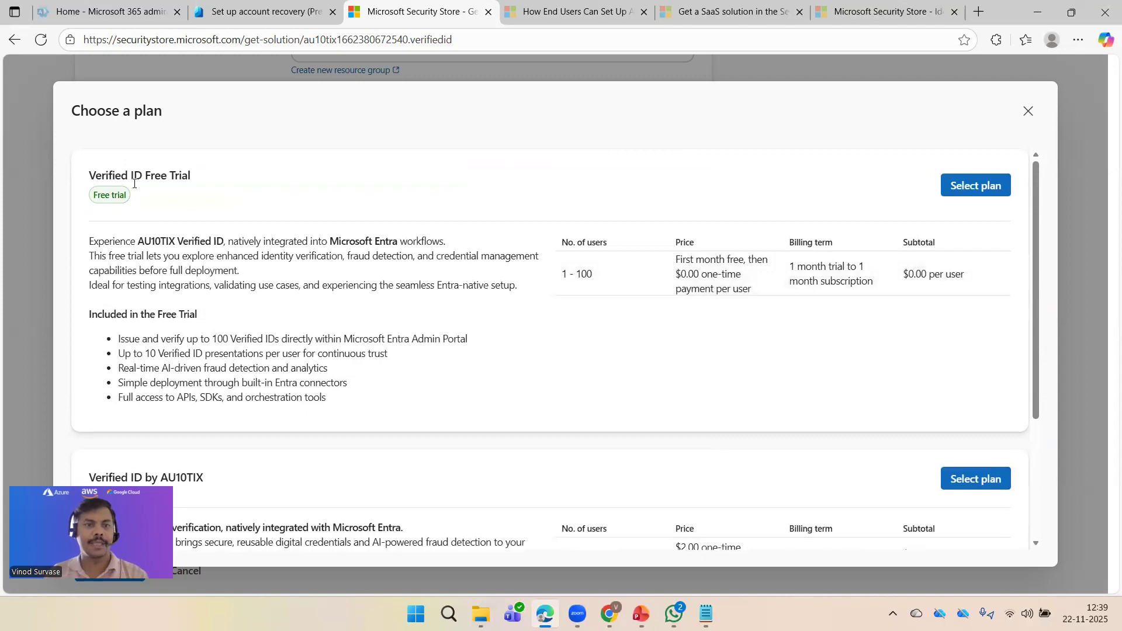
drag(98, 176, 188, 175)
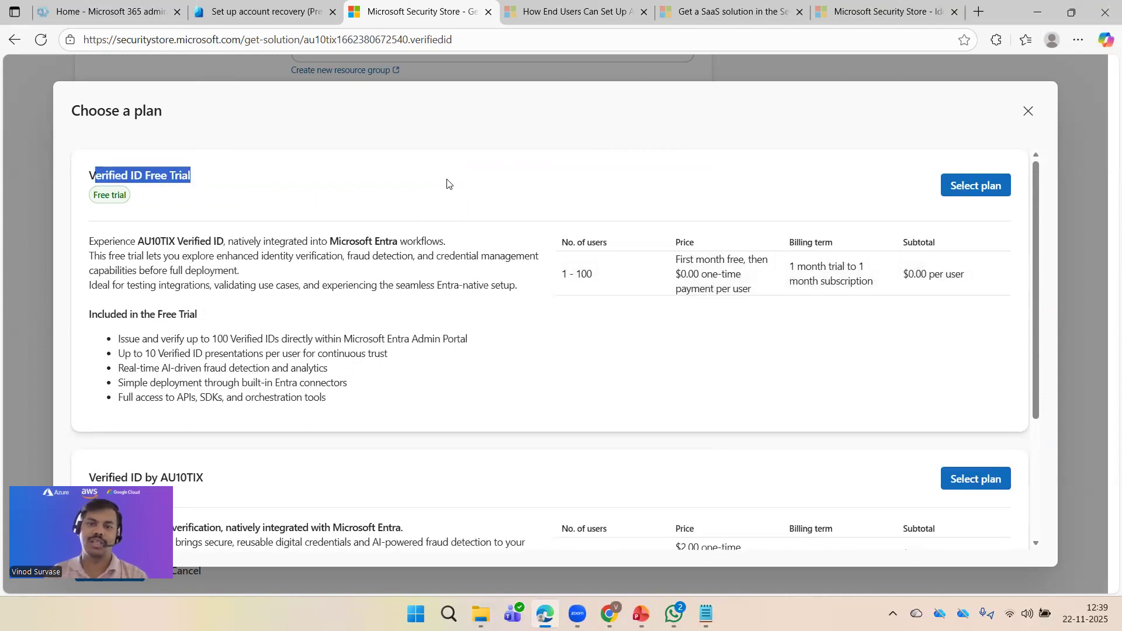
click(561, 182)
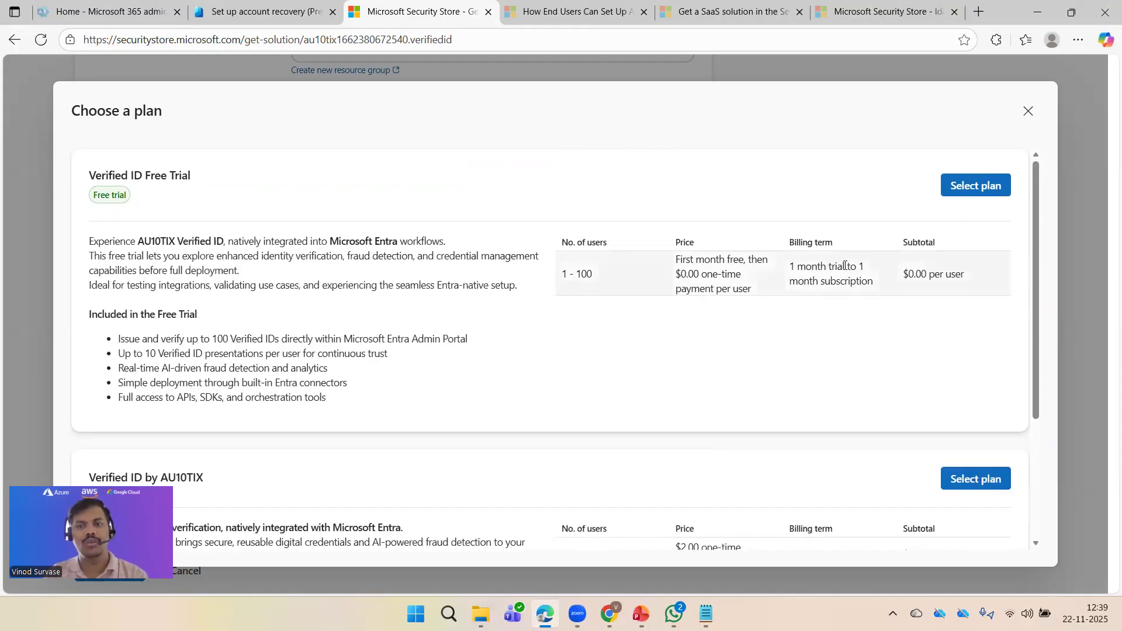
drag(809, 266, 876, 279)
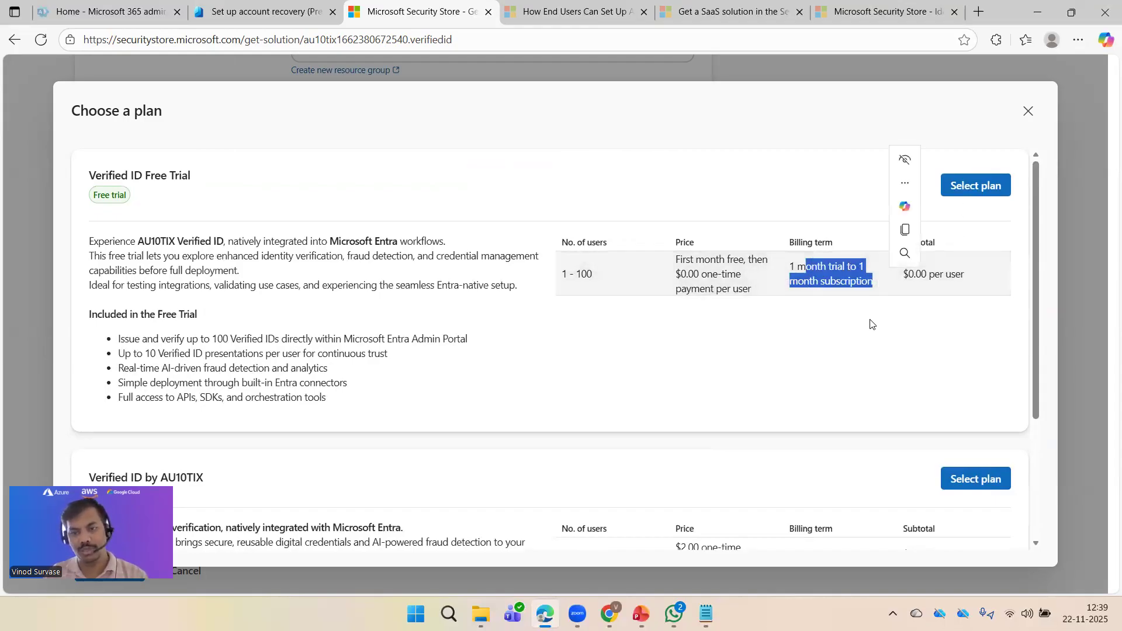
click(871, 355)
drag(790, 264, 872, 281)
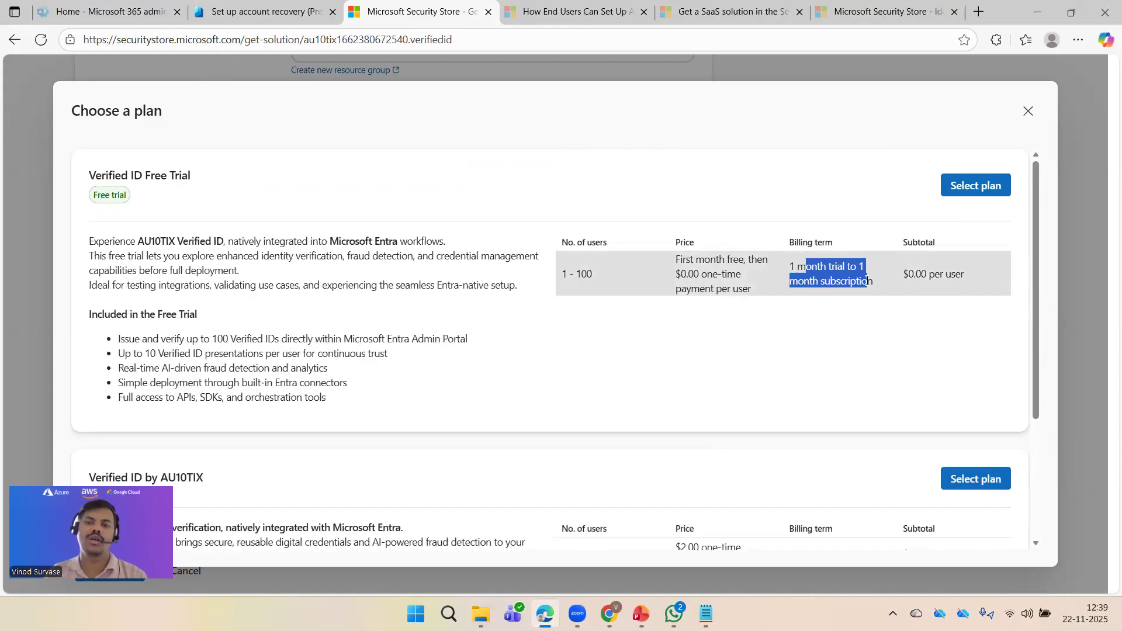
click(844, 338)
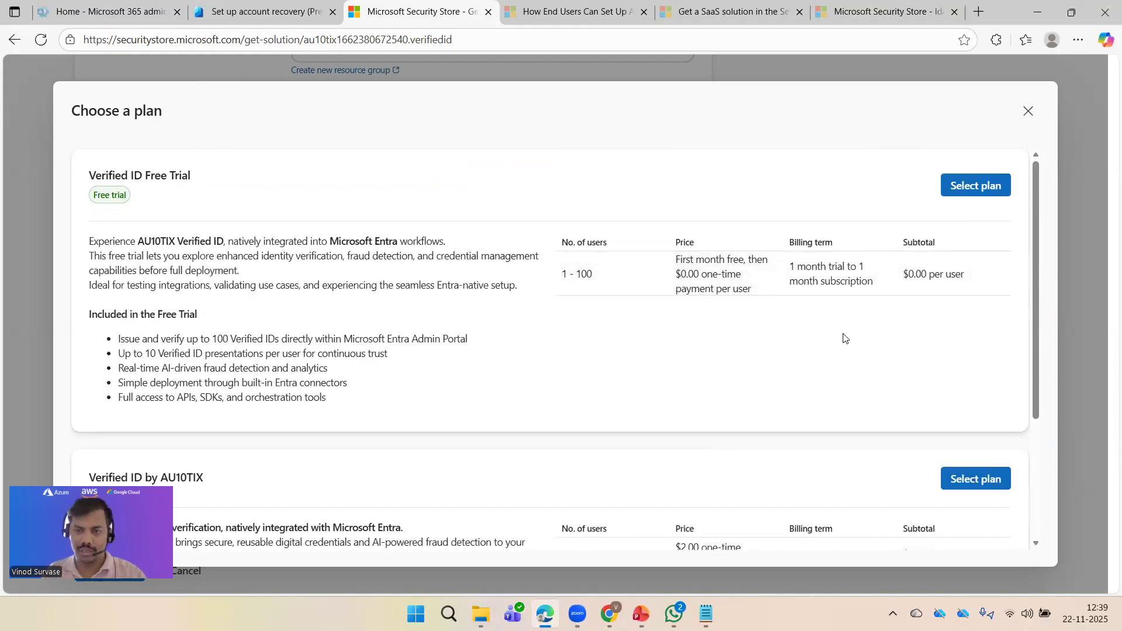
click(973, 186)
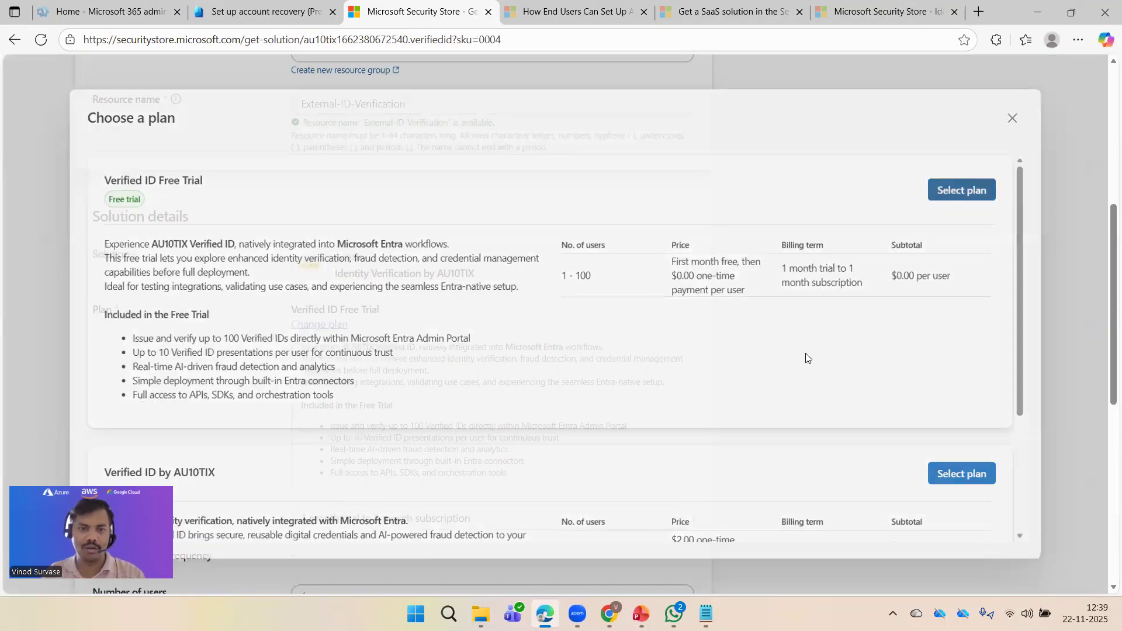
scroll(806, 356, down, 5)
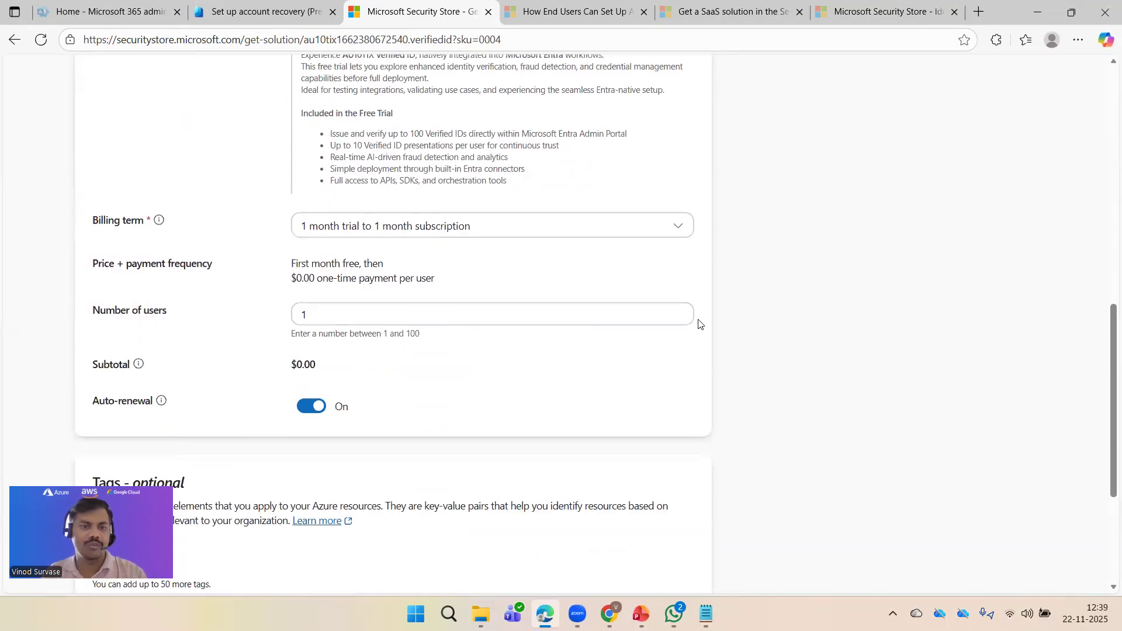
Step: Change the number of users from 1 to 5 and check the $0.00 subtotal
click(374, 317)
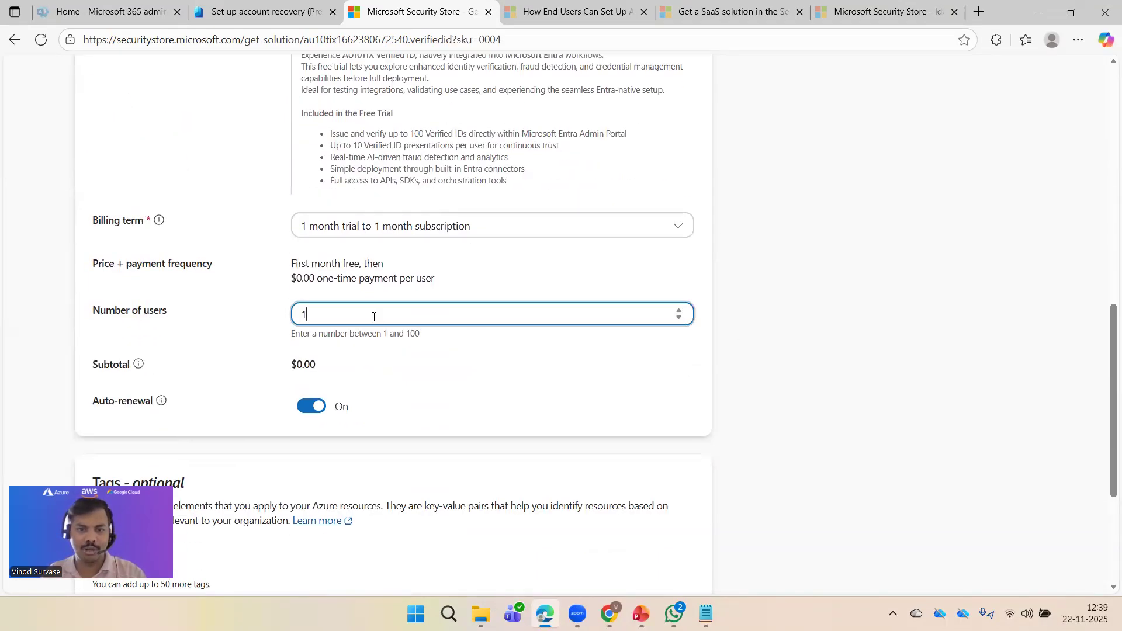
click(825, 353)
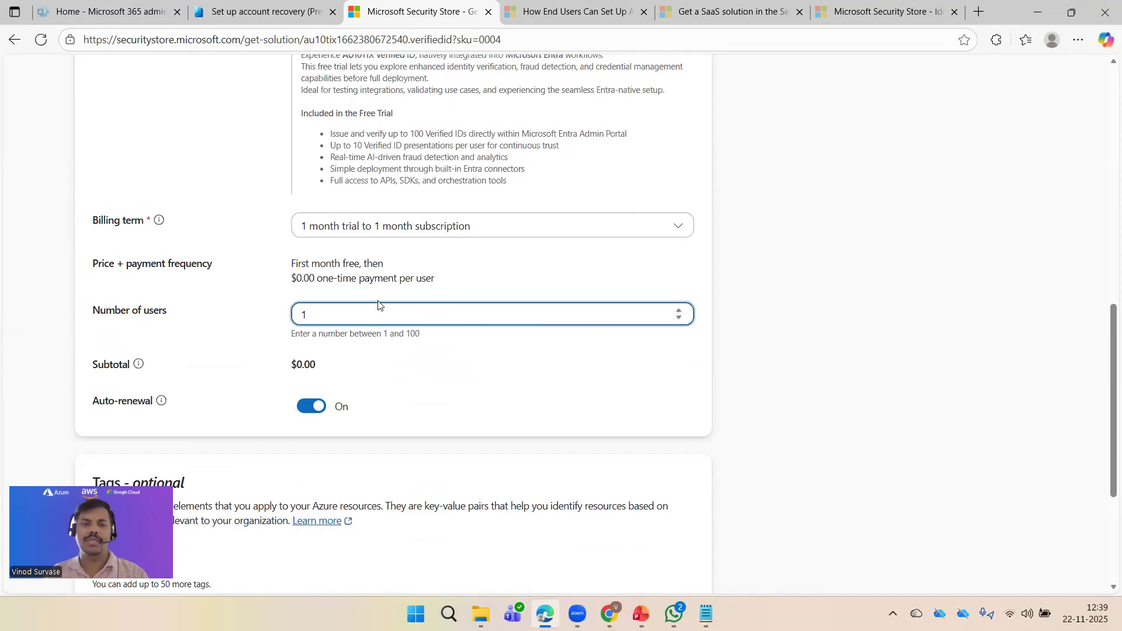
drag(331, 314, 249, 317)
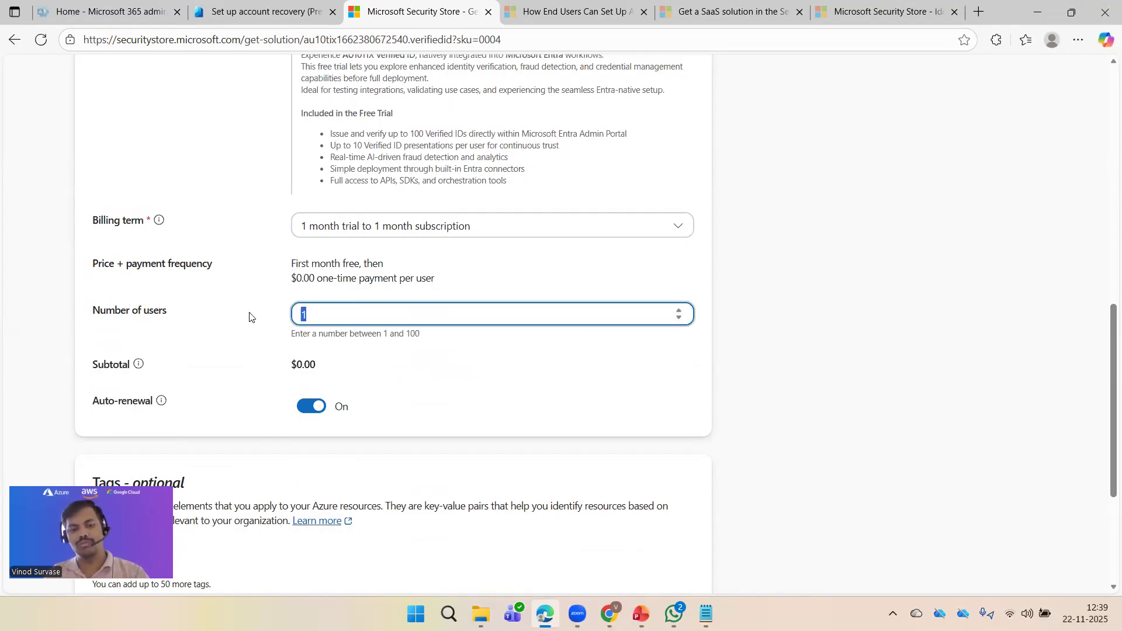
text(5)
click(862, 374)
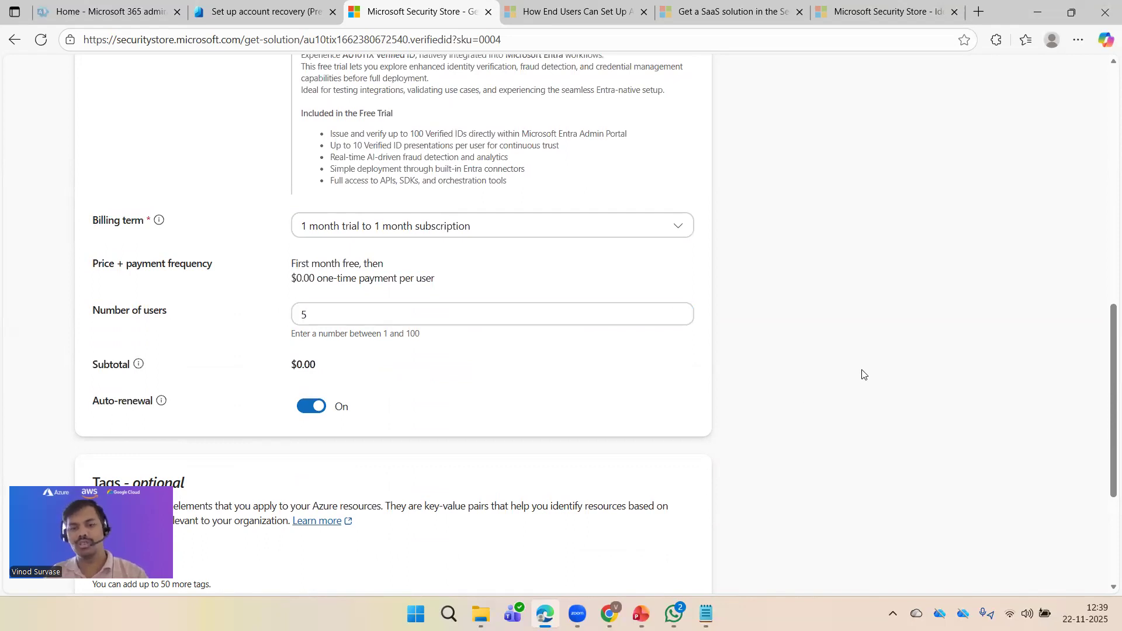
scroll(863, 374, down, 3)
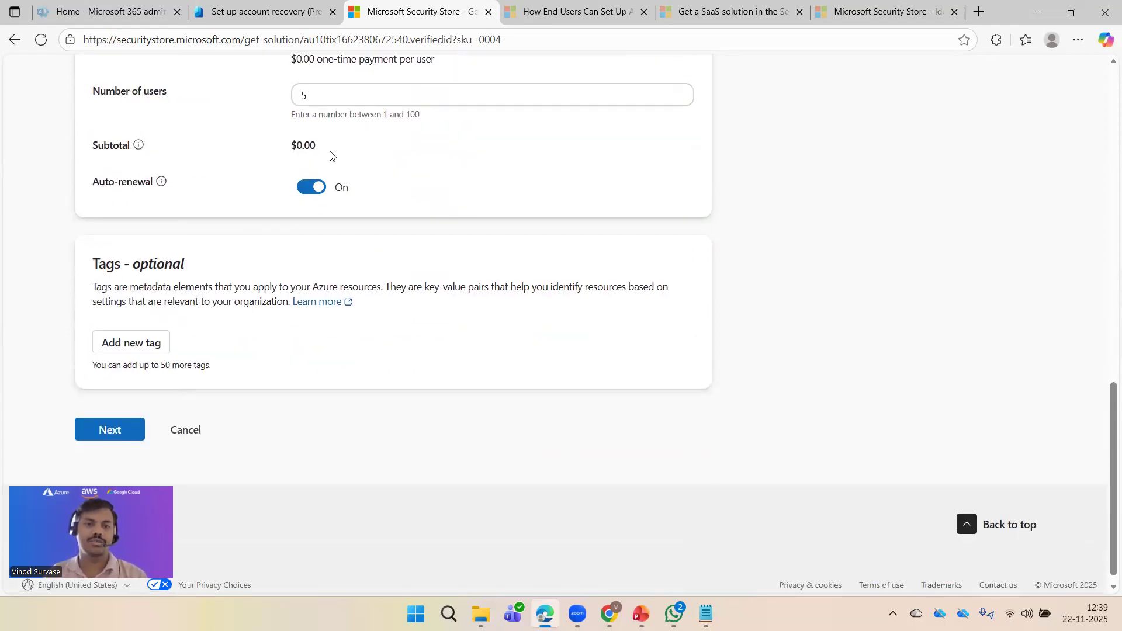
drag(288, 148, 335, 149)
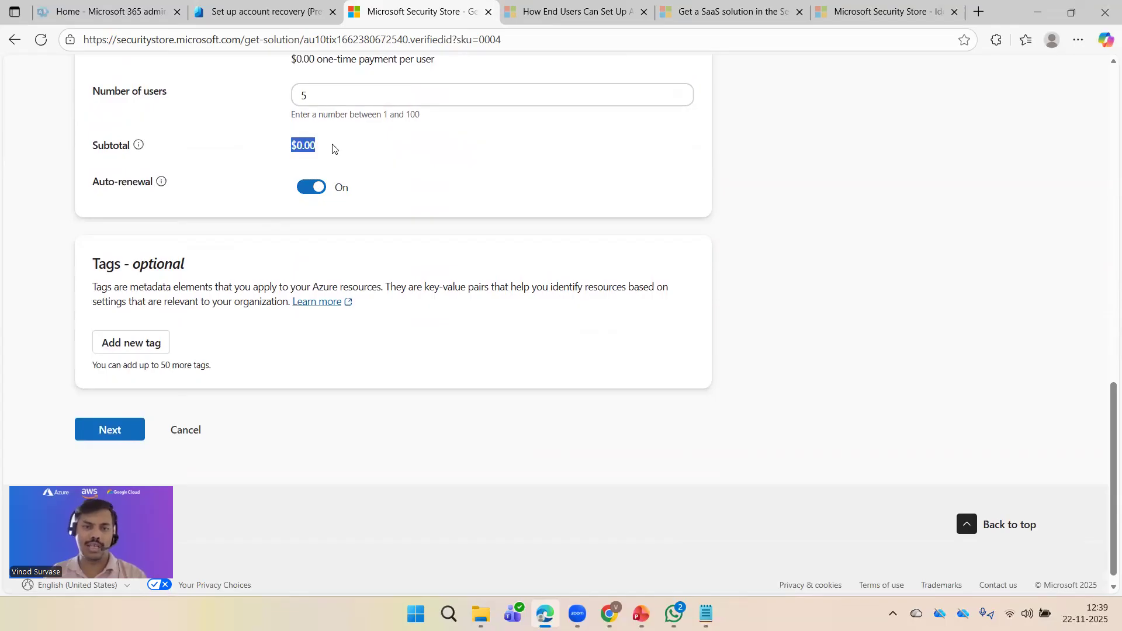
click(826, 221)
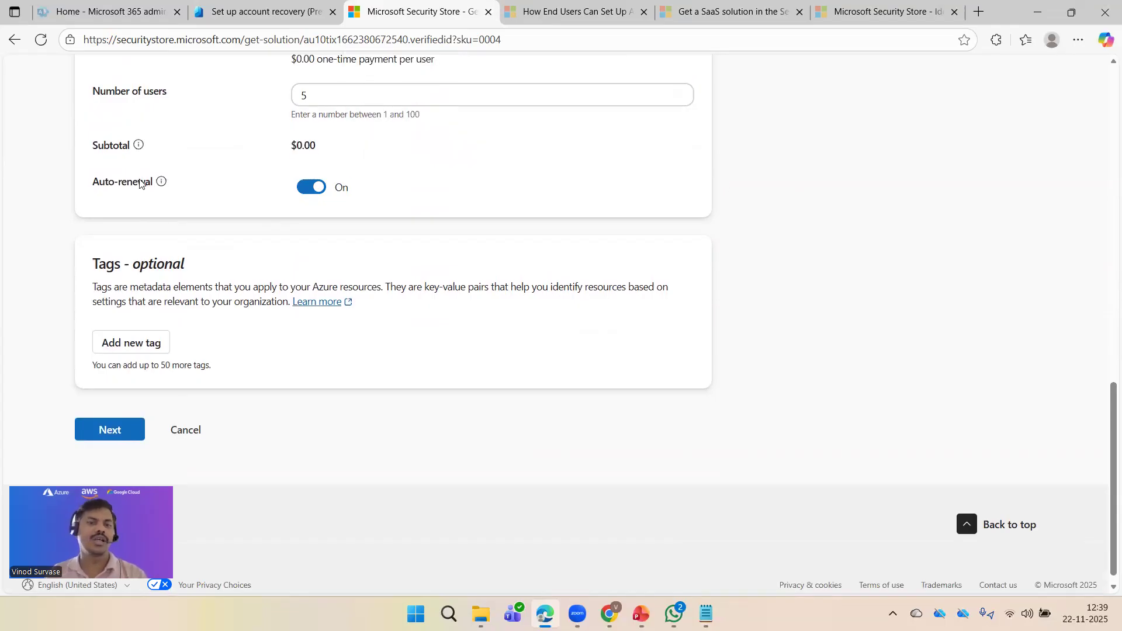
drag(291, 150, 330, 150)
click(821, 248)
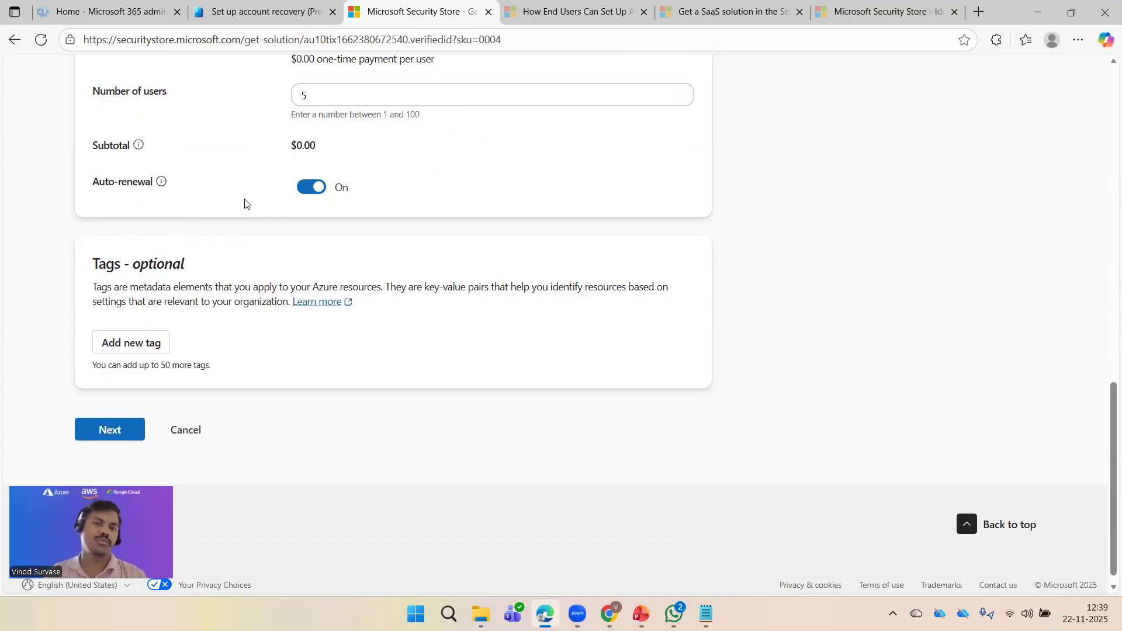
Step: Turn auto-renewal off and continue to the order Review step
triple_click(130, 182)
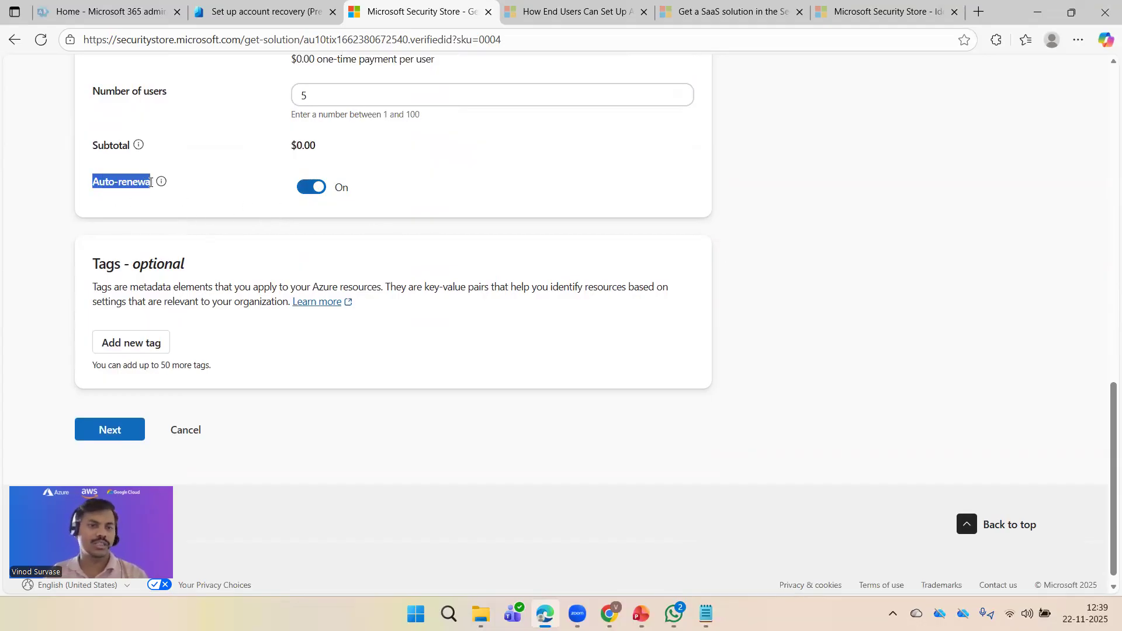
click(250, 210)
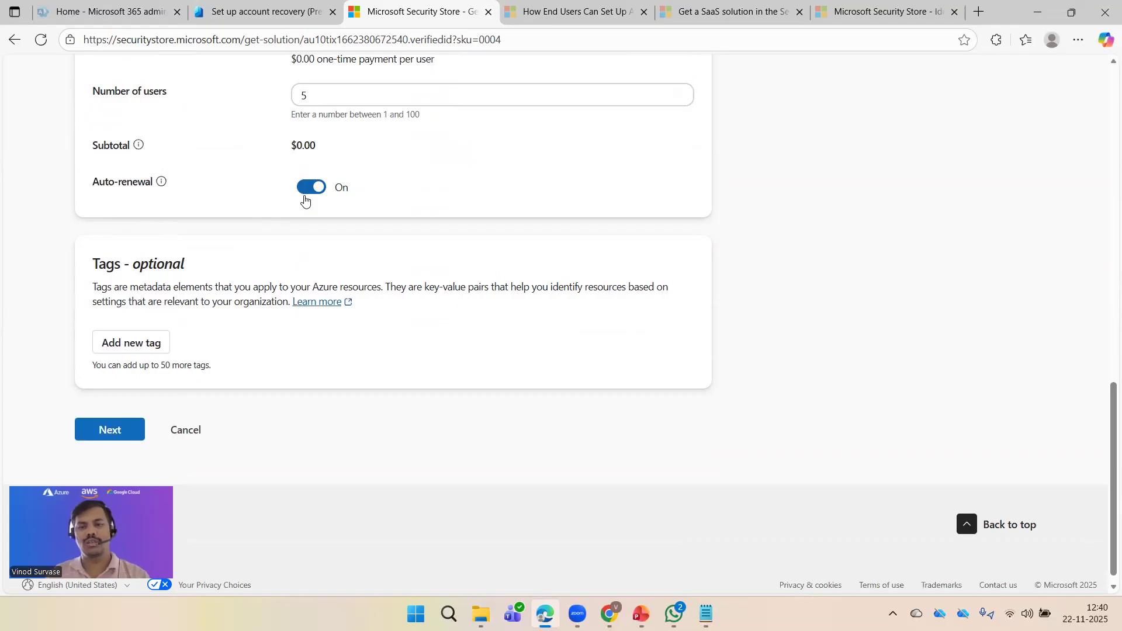
click(307, 188)
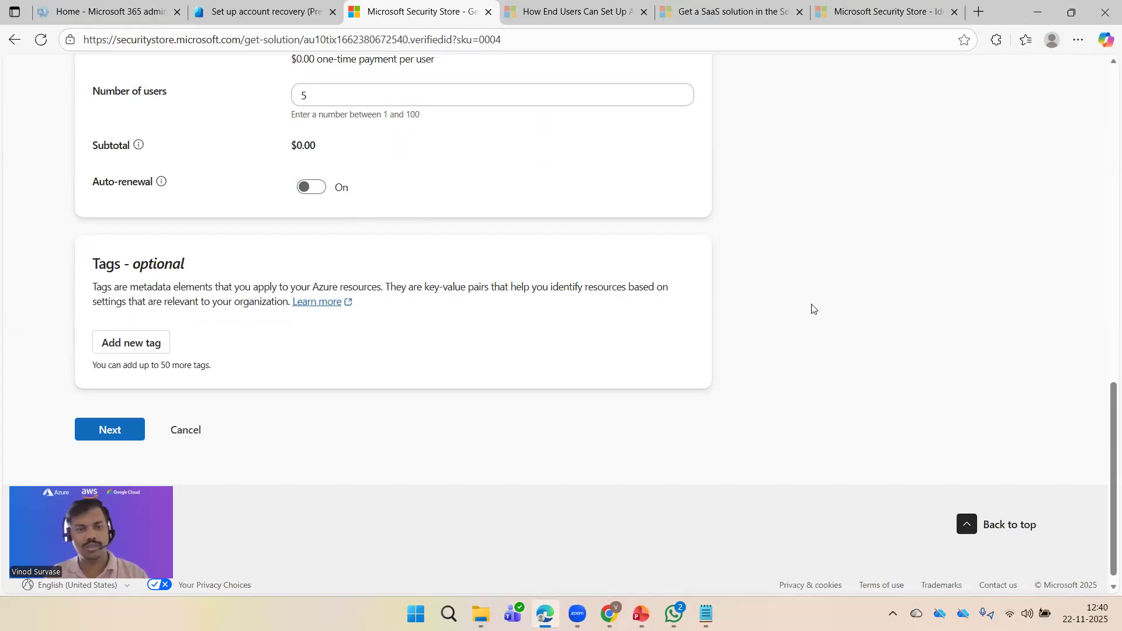
scroll(812, 309, down, 1)
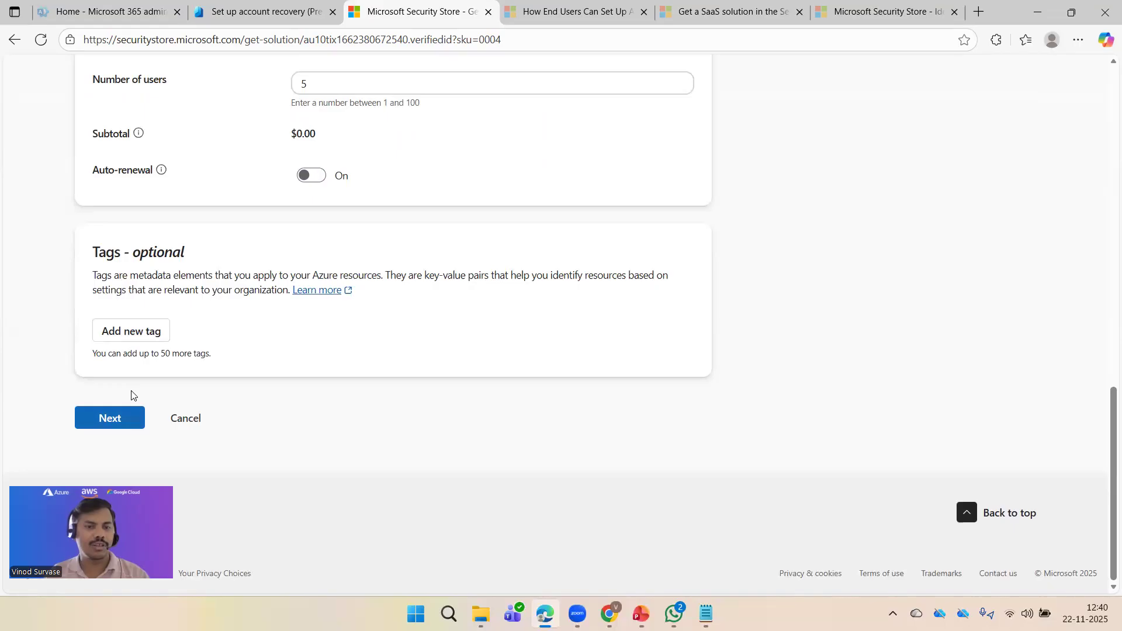
click(131, 416)
scroll(774, 284, down, 3)
scroll(774, 284, down, 5)
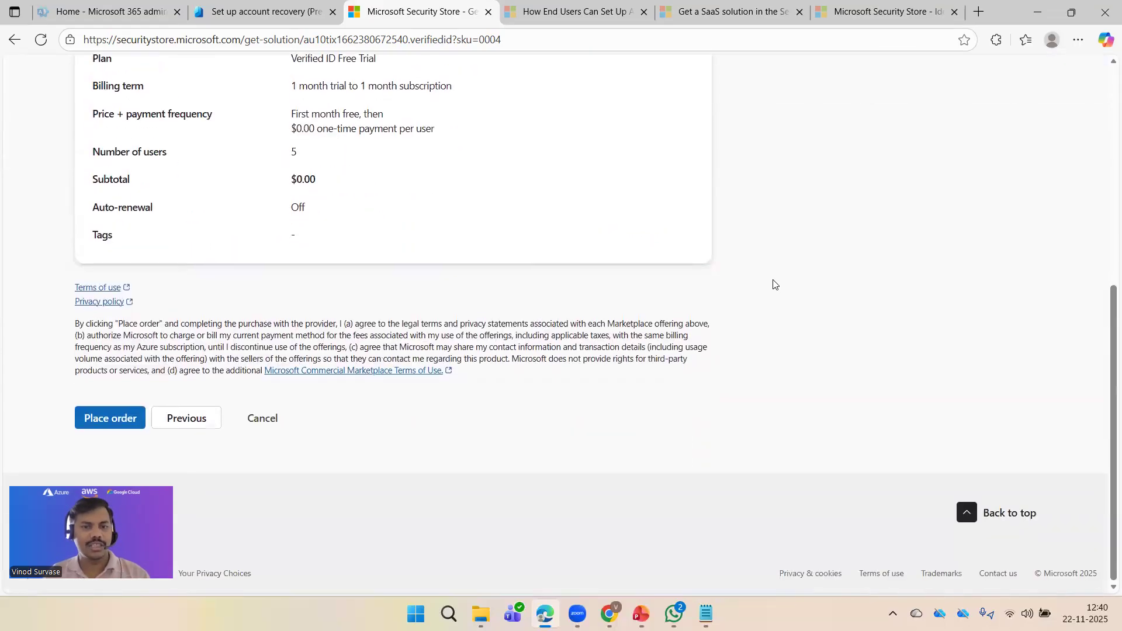
scroll(773, 289, up, 7)
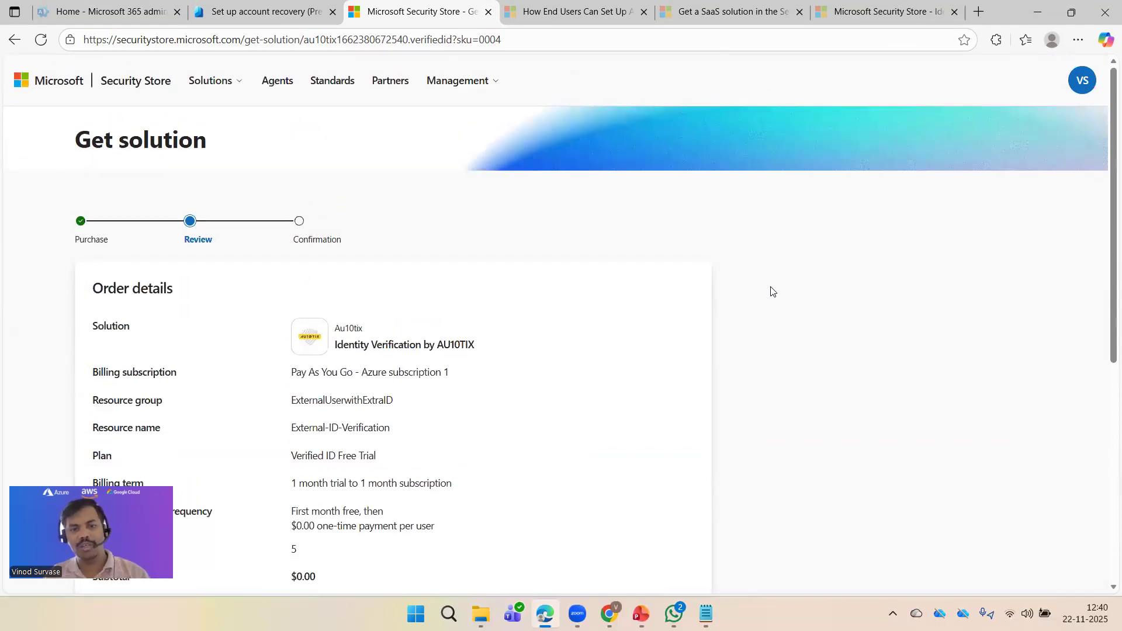
scroll(769, 292, down, 7)
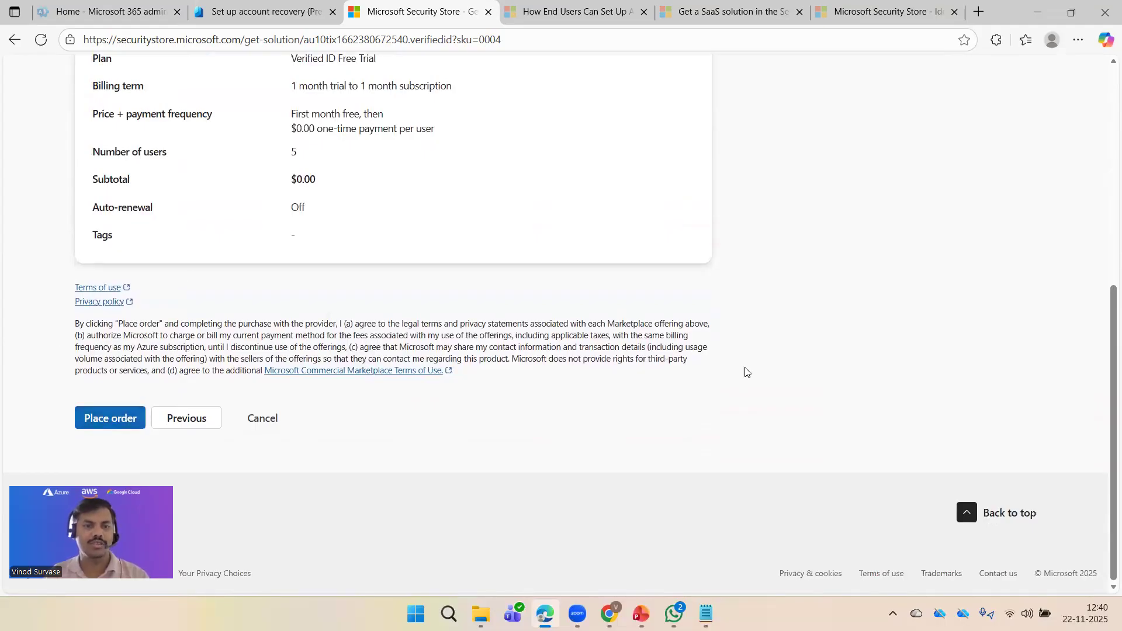
scroll(743, 374, up, 7)
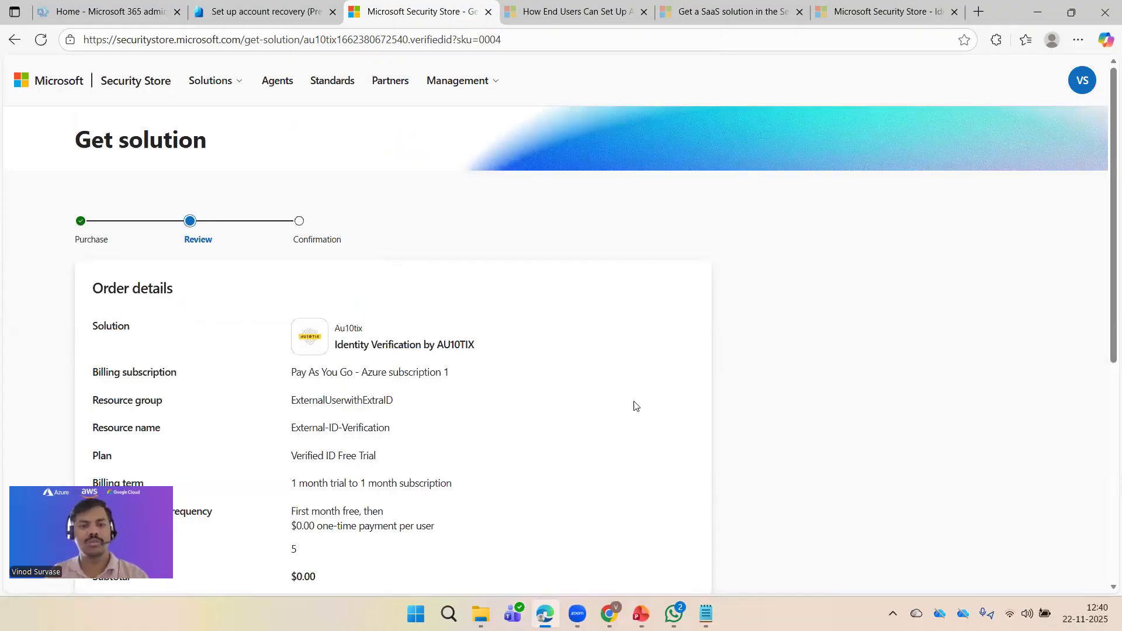
scroll(754, 388, down, 3)
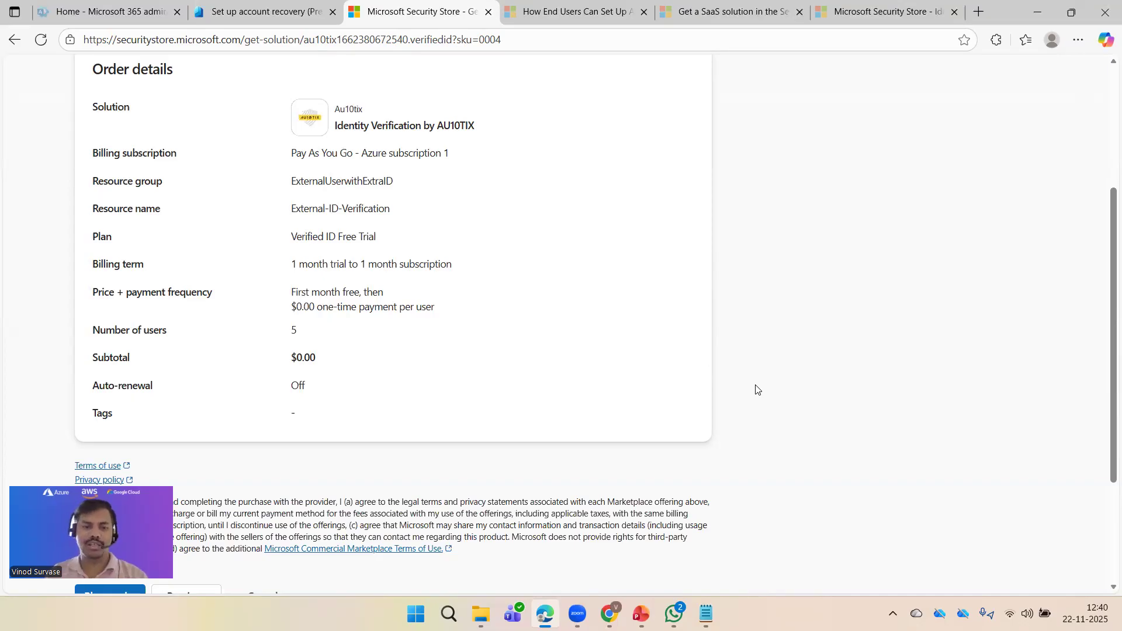
scroll(755, 390, down, 3)
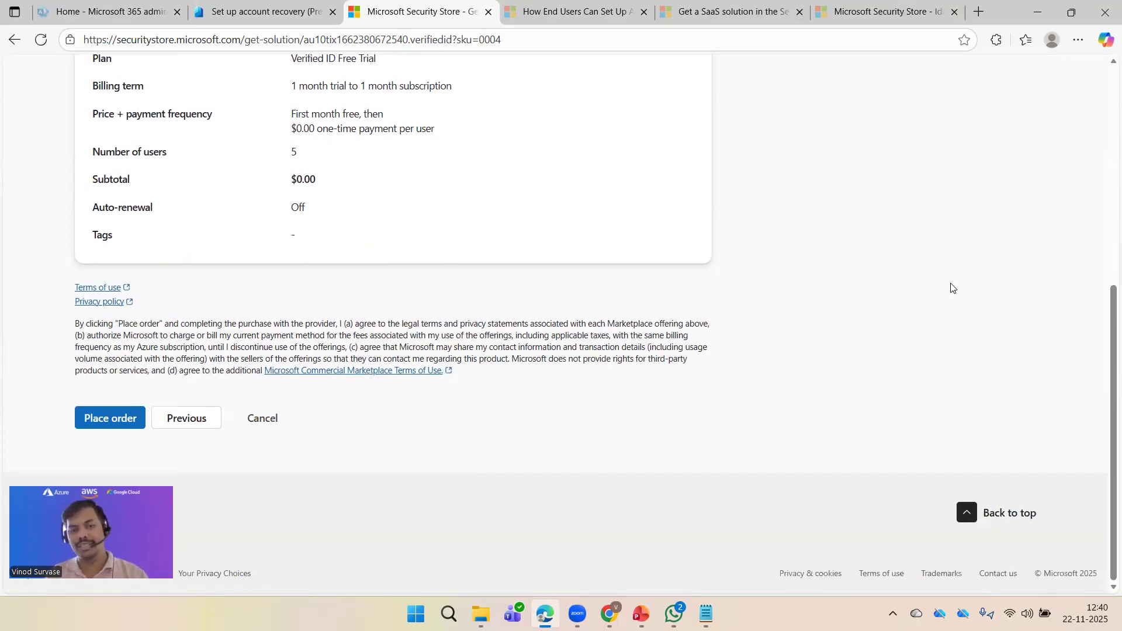
scroll(711, 350, up, 7)
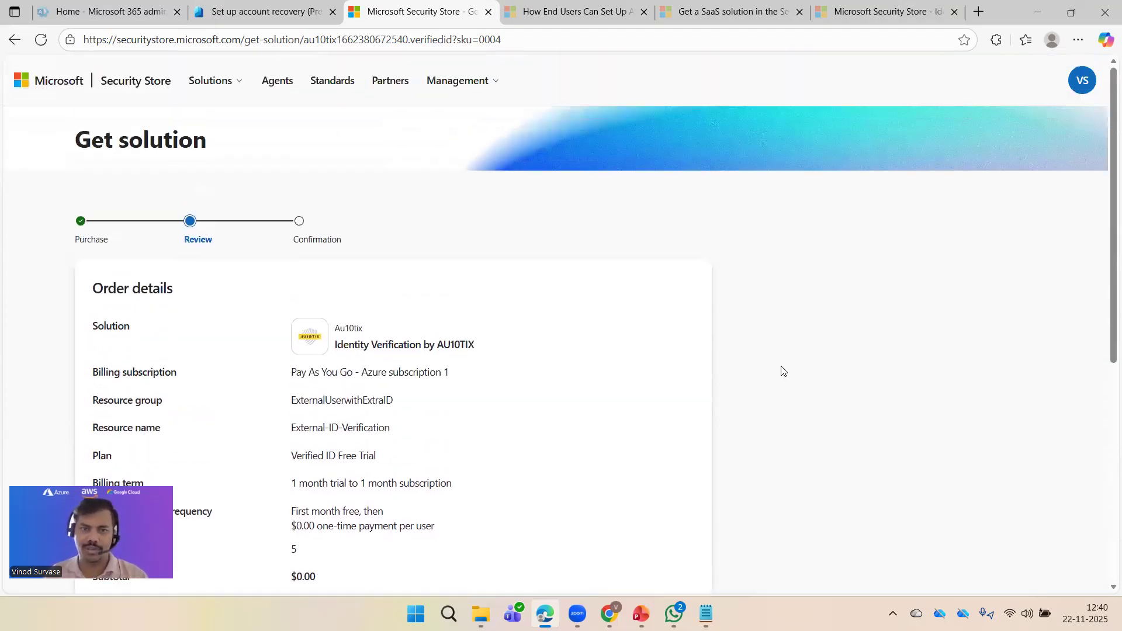
scroll(318, 293, down, 7)
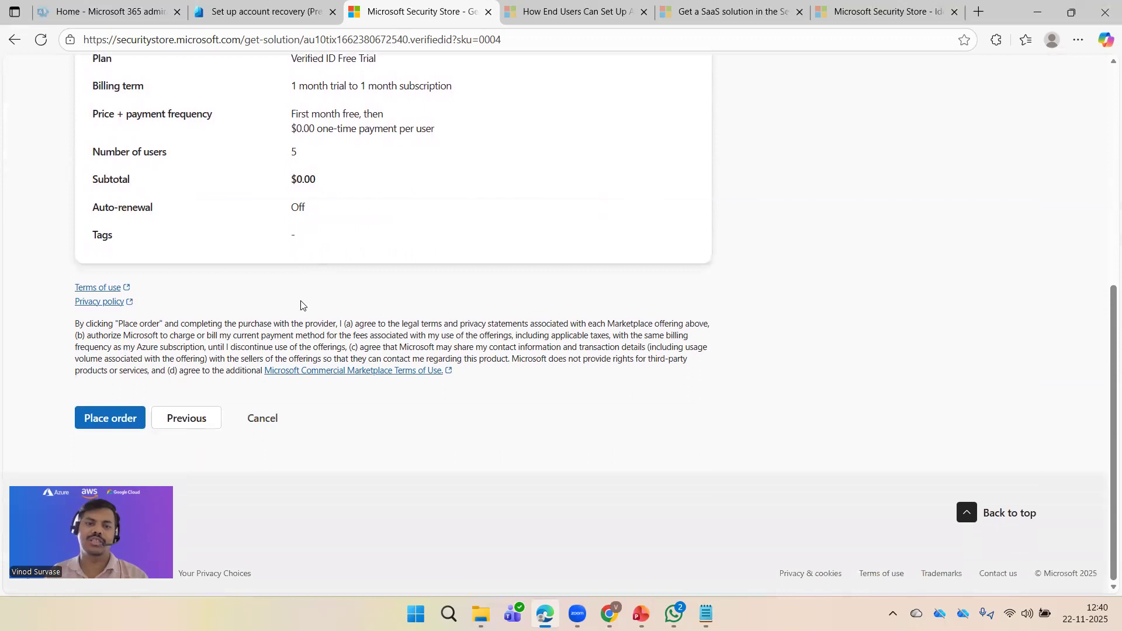
scroll(303, 305, up, 7)
drag(288, 224, 379, 238)
click(769, 307)
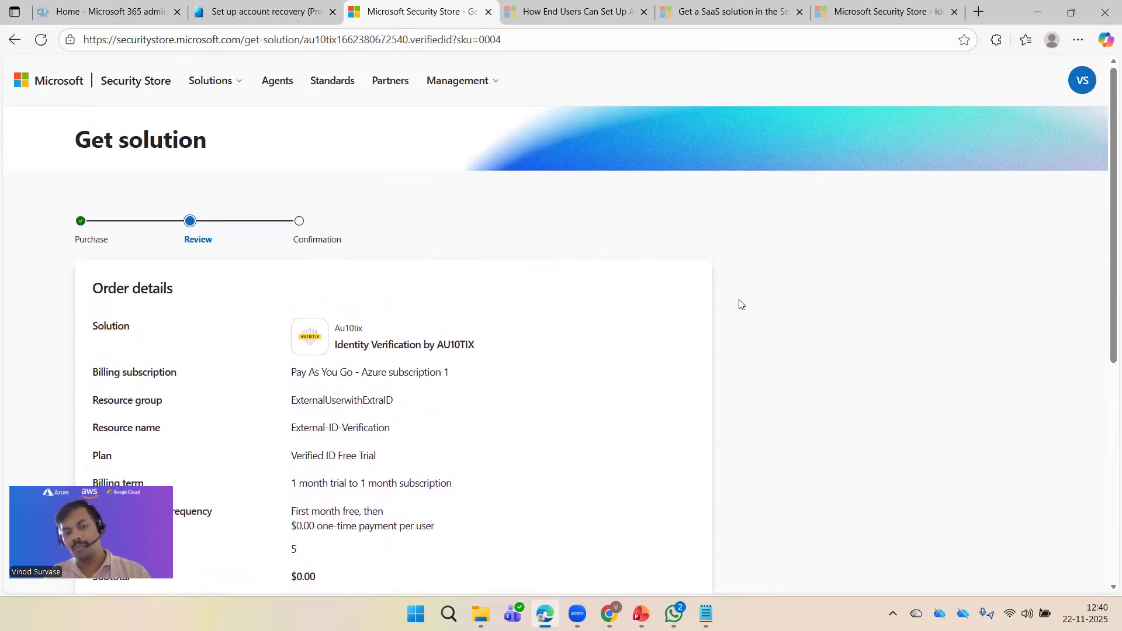
scroll(752, 309, down, 5)
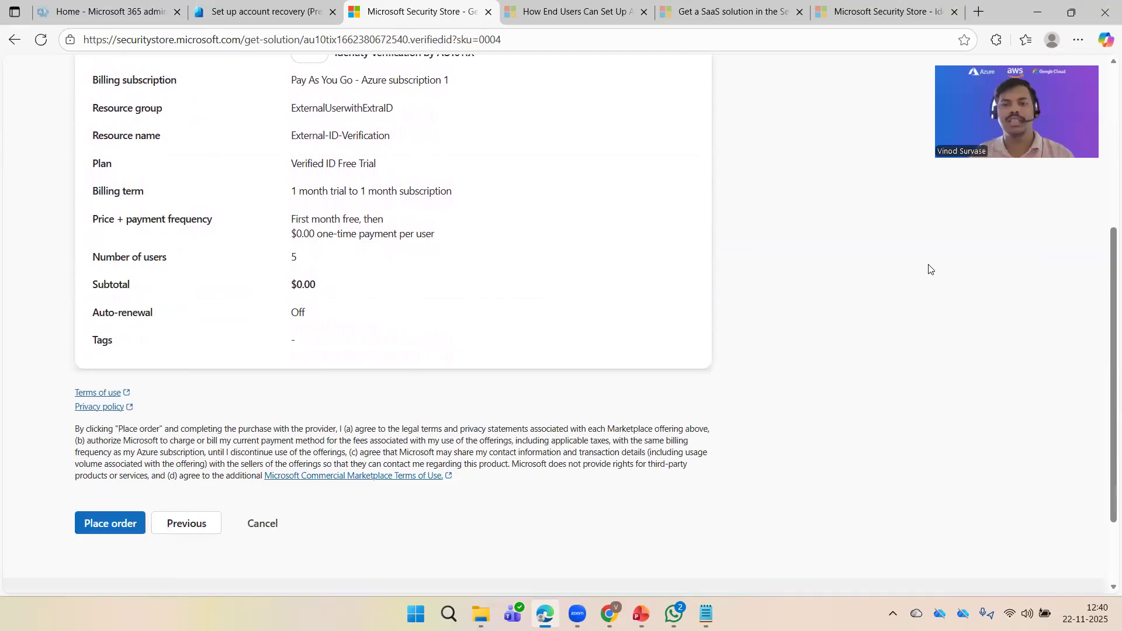
scroll(930, 267, up, 5)
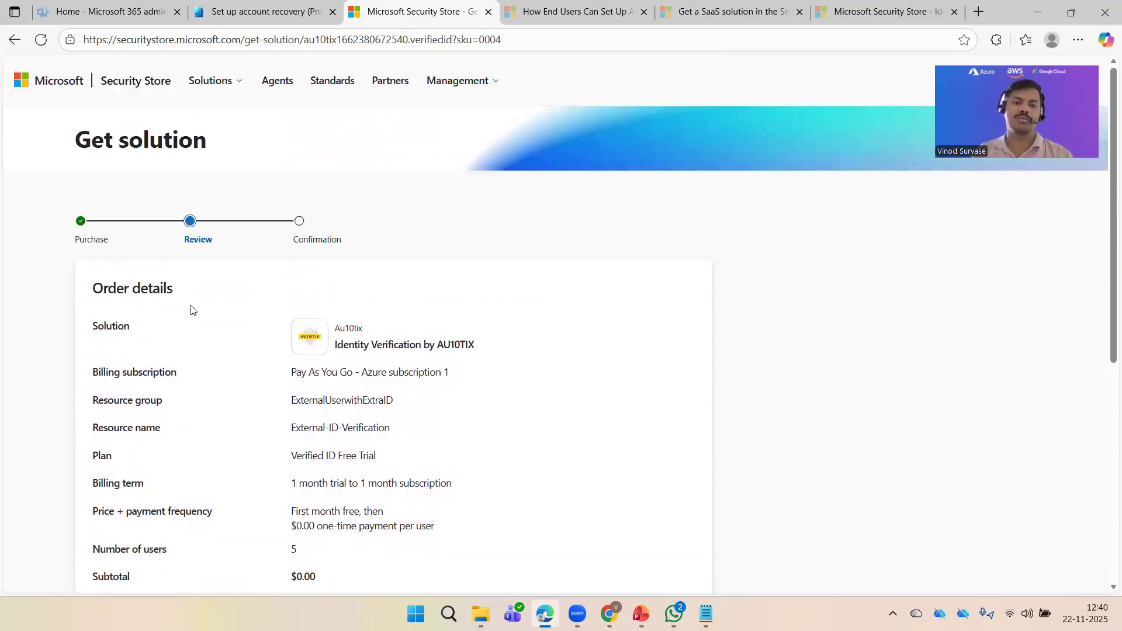
click(263, 12)
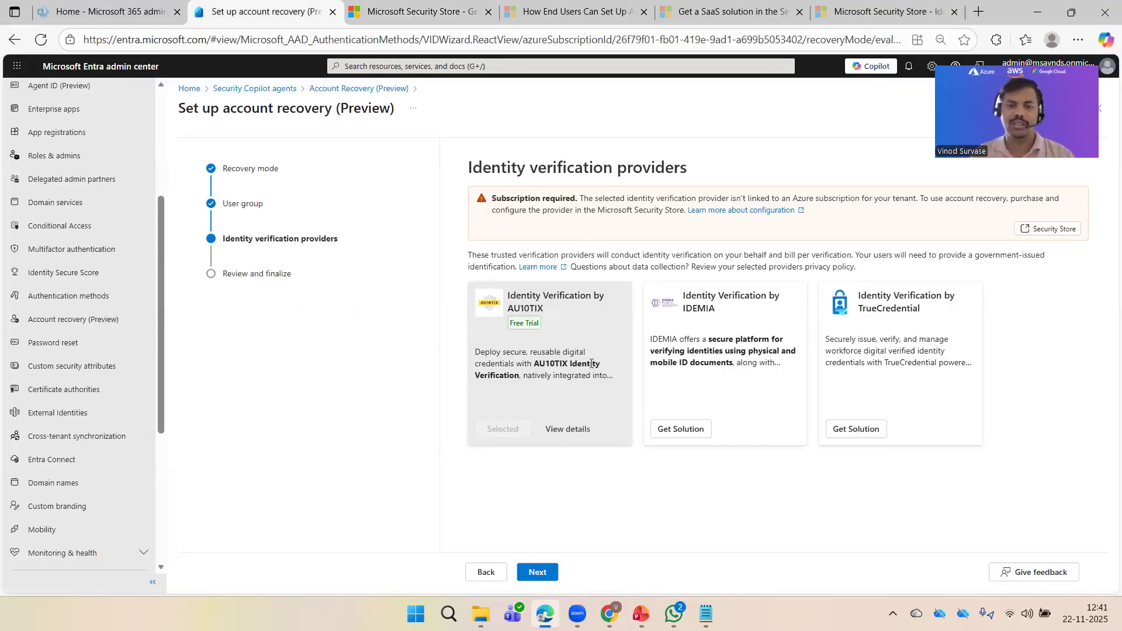
Step: Apply the account recovery setup from the review step and check Notifications for saving progress
click(538, 573)
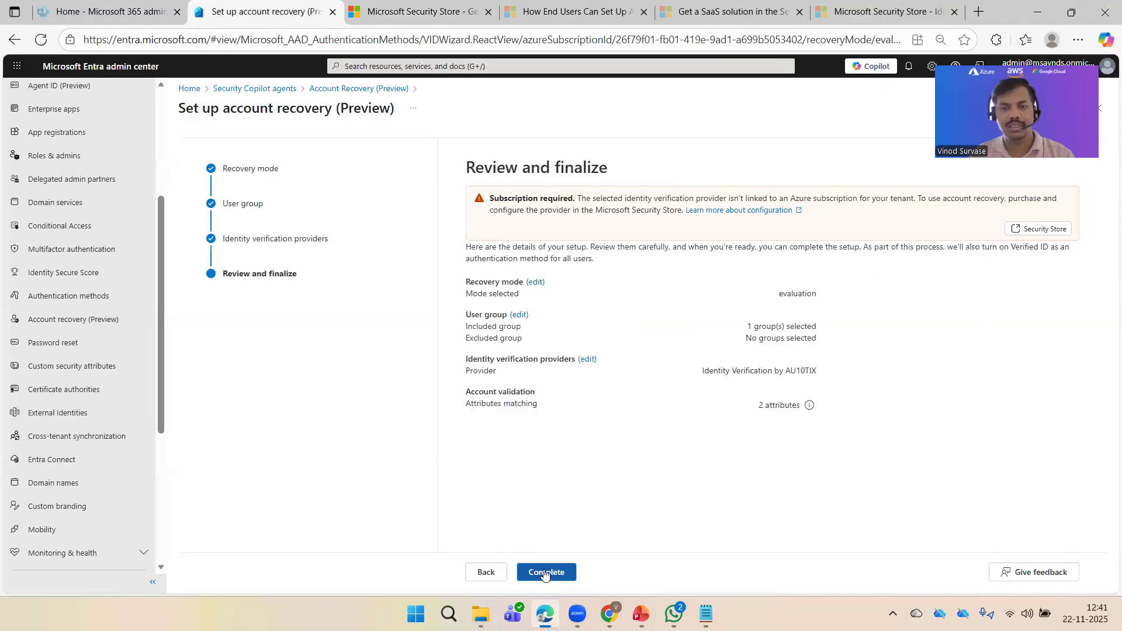
click(560, 572)
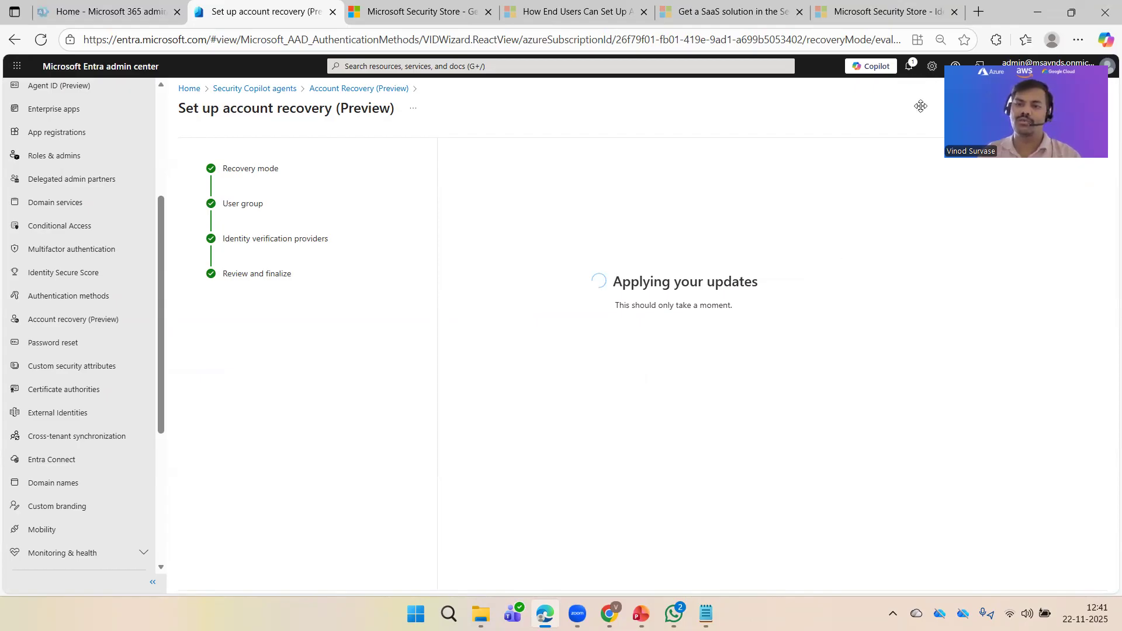
click(909, 68)
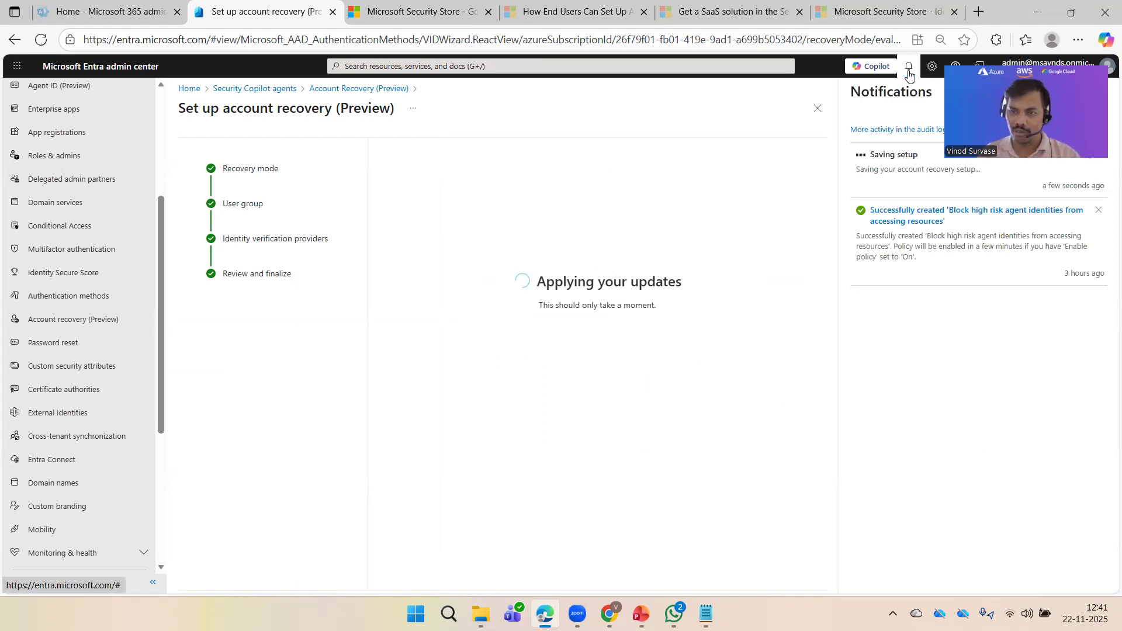
click(909, 68)
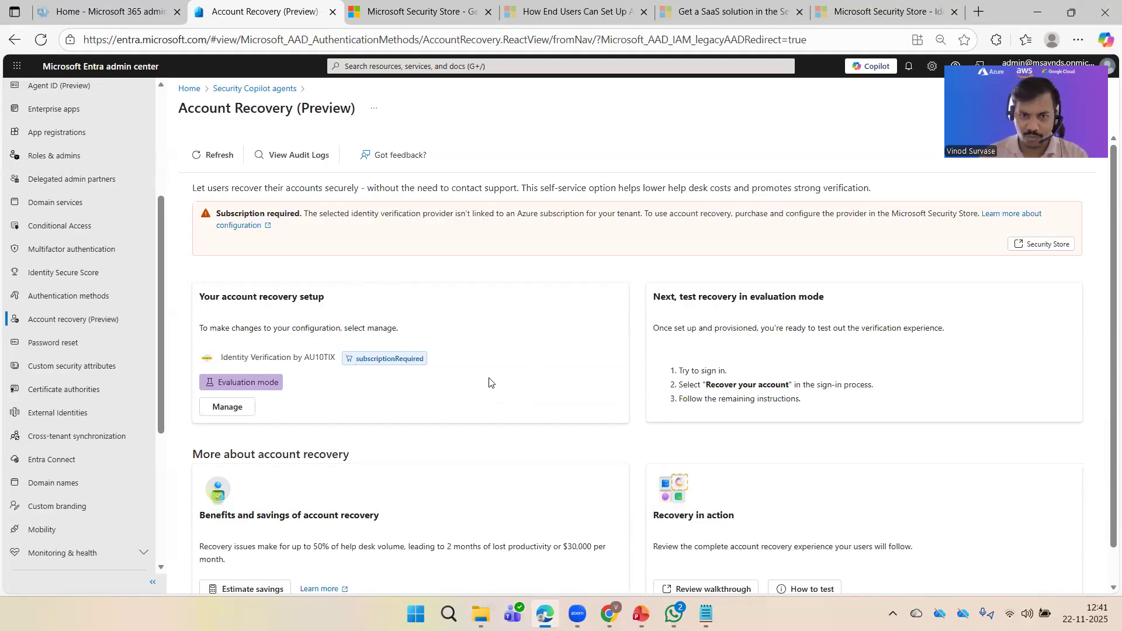
Step: Verify Account Recovery lists AU10TIX in evaluation mode, then place the AU10TIX free trial order
scroll(563, 313, down, 1)
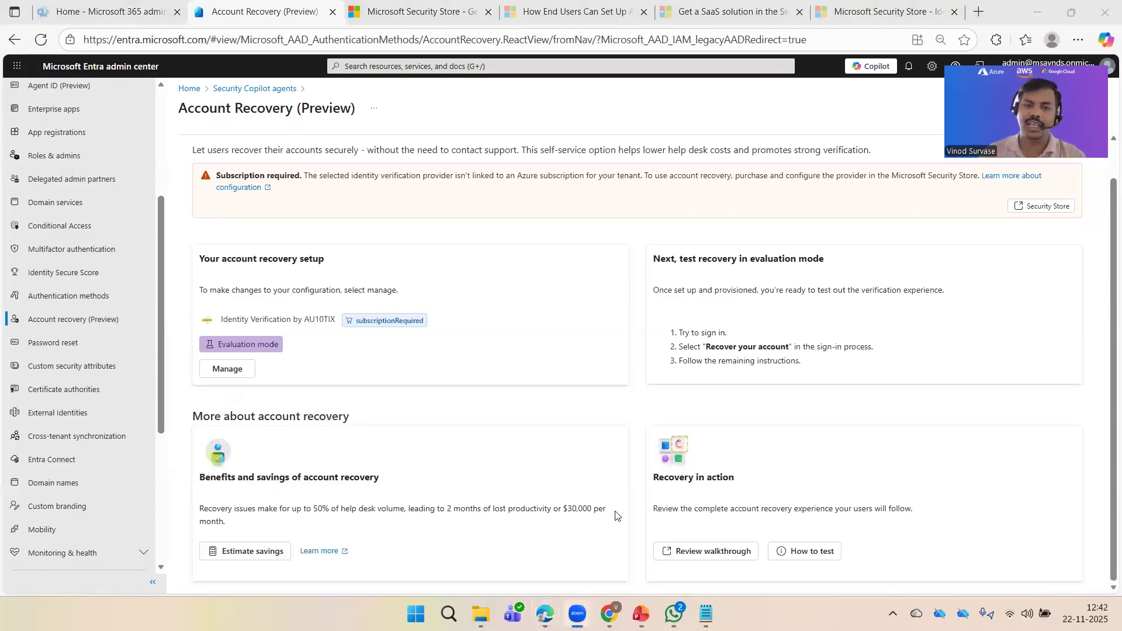
scroll(591, 451, up, 1)
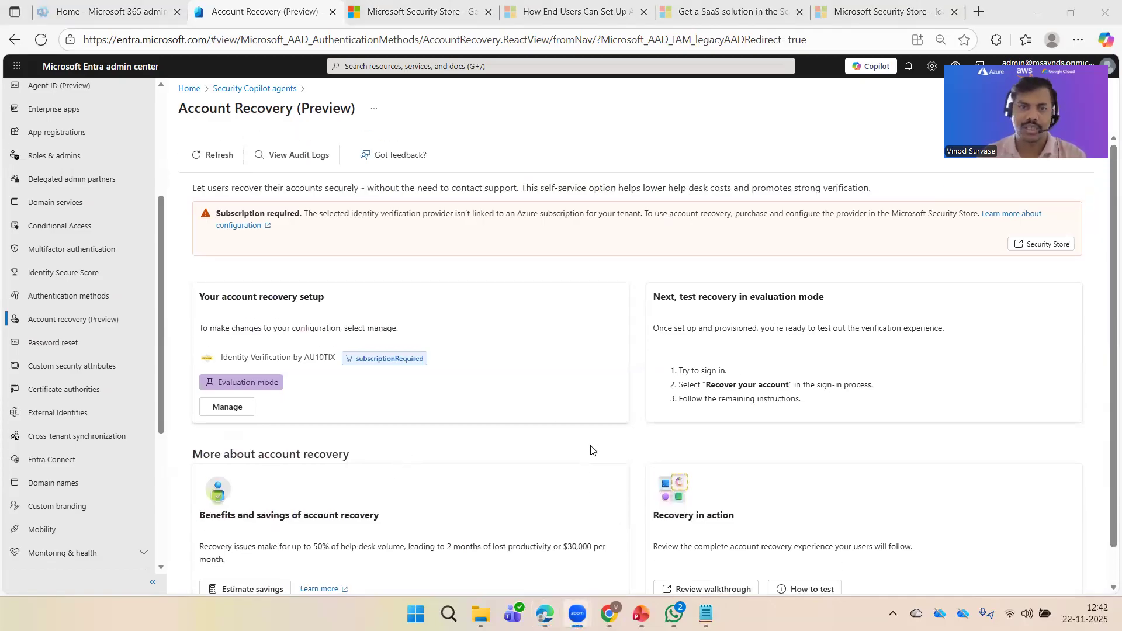
click(425, 9)
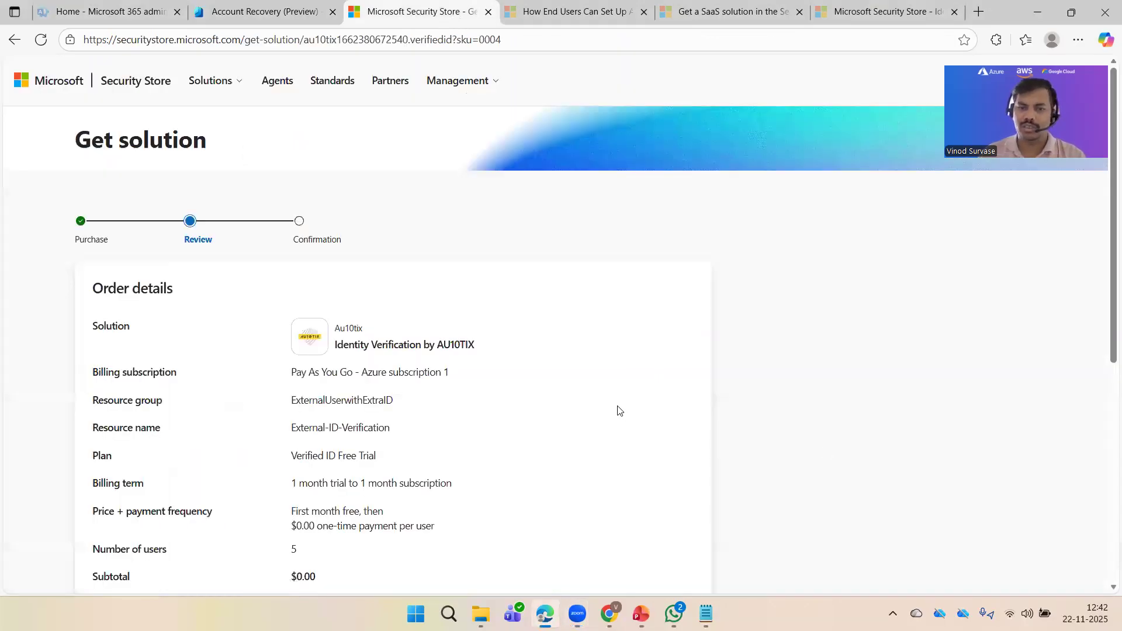
scroll(614, 409, down, 5)
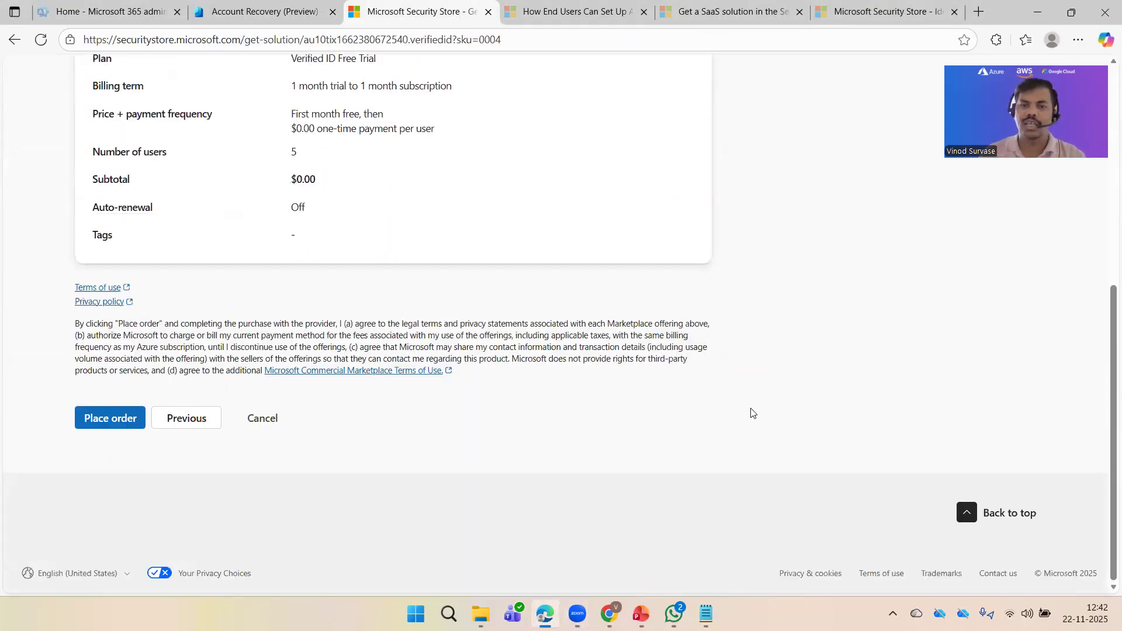
scroll(759, 415, up, 5)
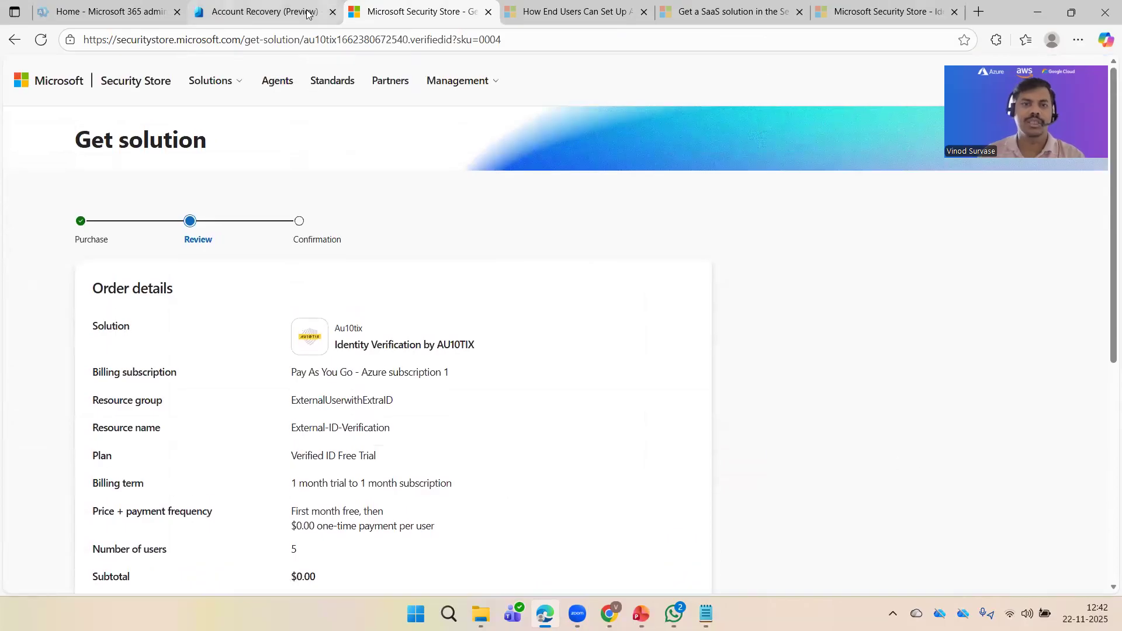
click(308, 14)
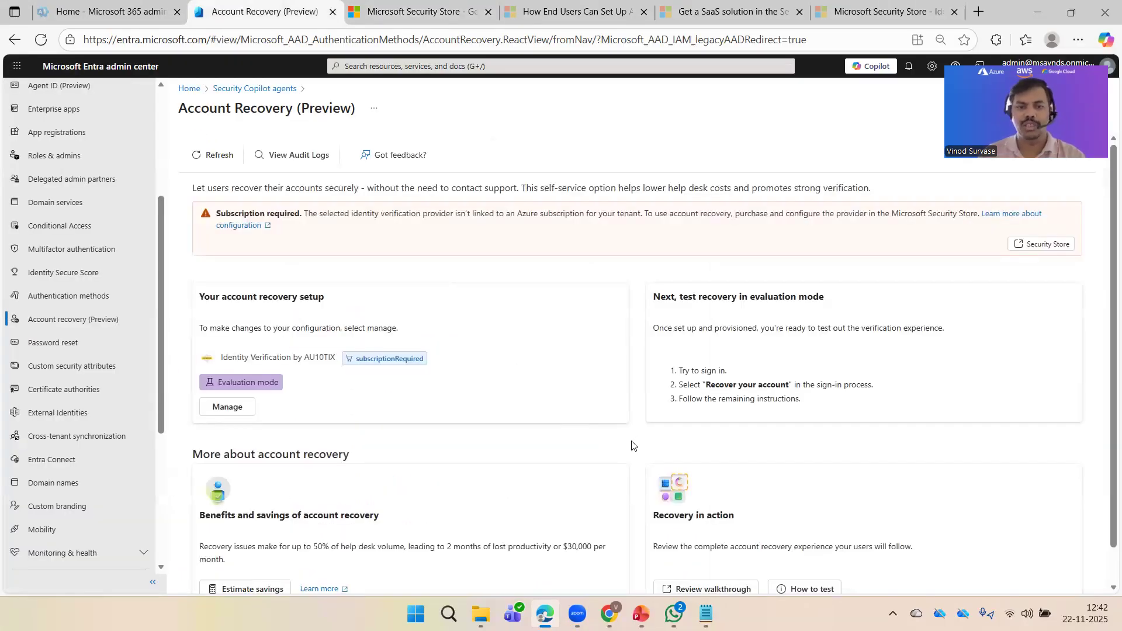
scroll(628, 449, down, 1)
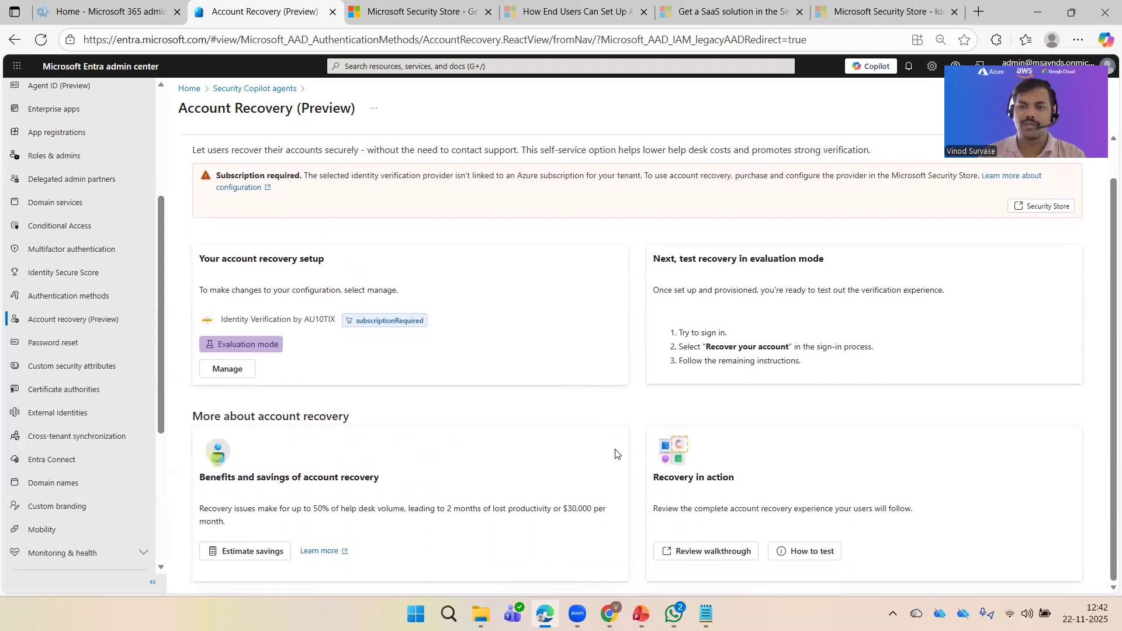
click(421, 12)
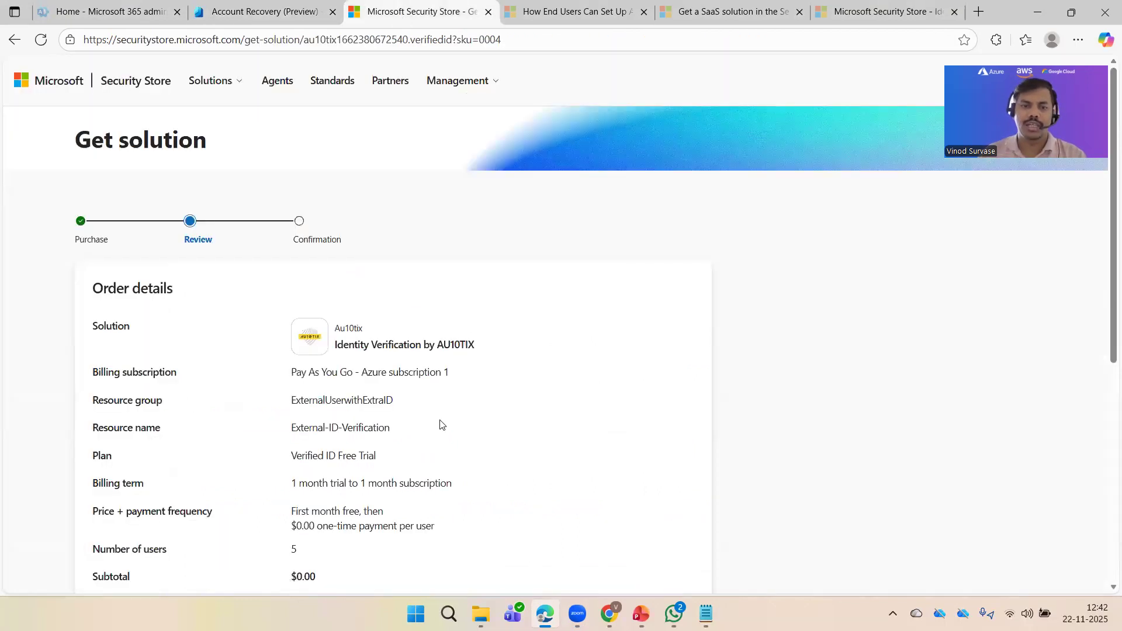
scroll(438, 423, down, 5)
click(95, 419)
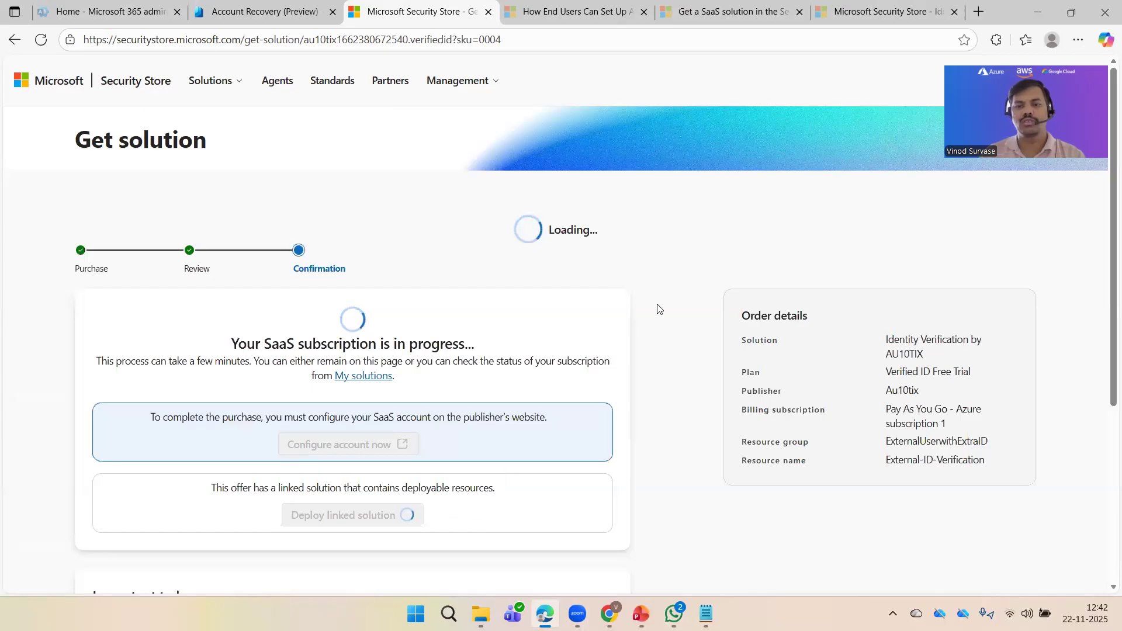
Step: Review the resource group and order details on the Confirmation page while the subscription processes
drag(888, 442, 1002, 441)
click(992, 464)
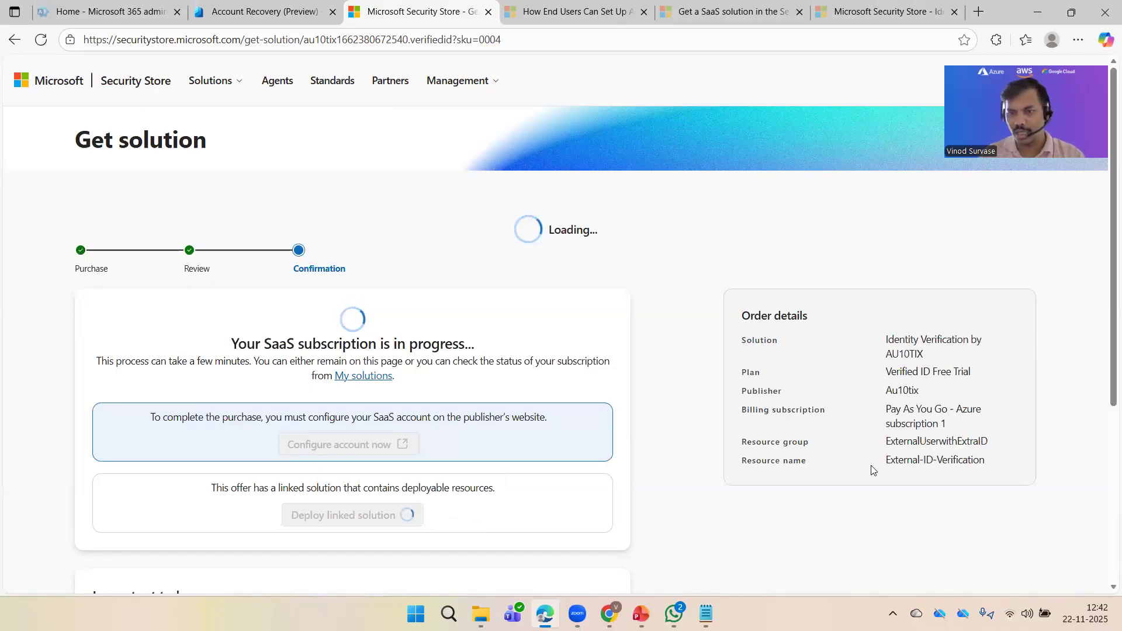
drag(957, 463, 976, 493)
click(907, 509)
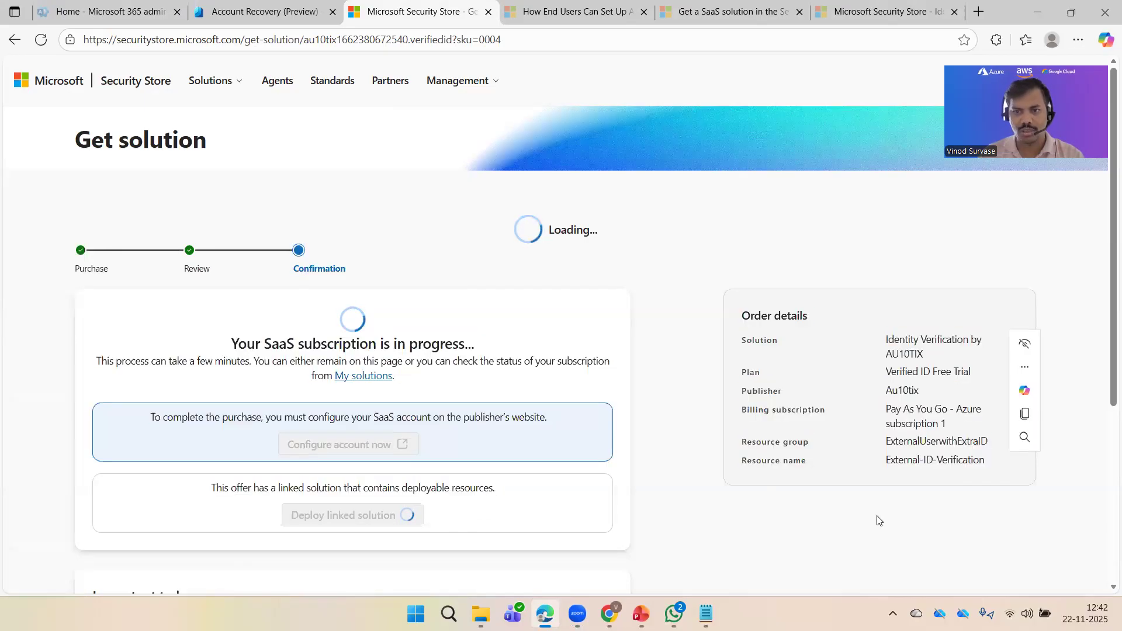
Step: Open the Azure portal with 'po' and view Azure subscription 1's resource groups
click(979, 11)
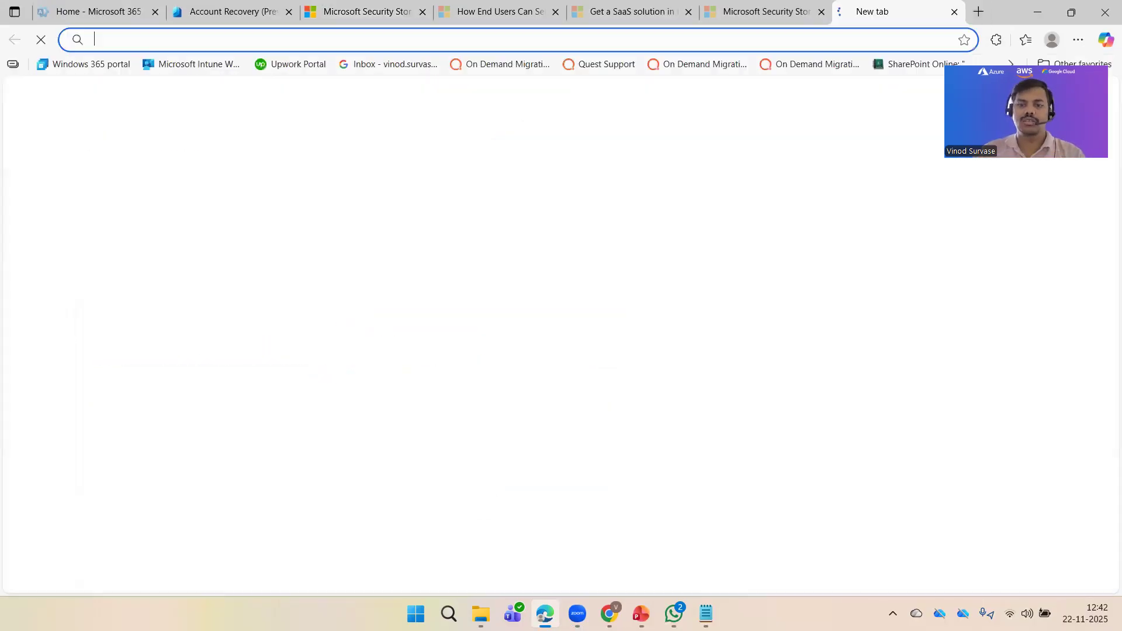
text(portal.azure.com)
key(Return)
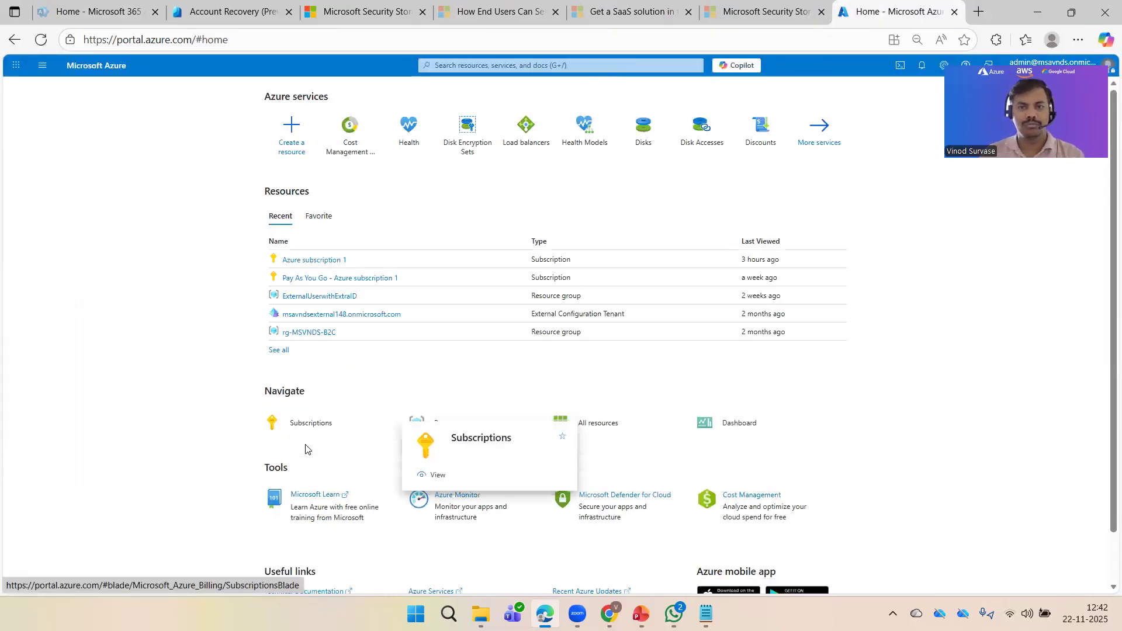
click(315, 260)
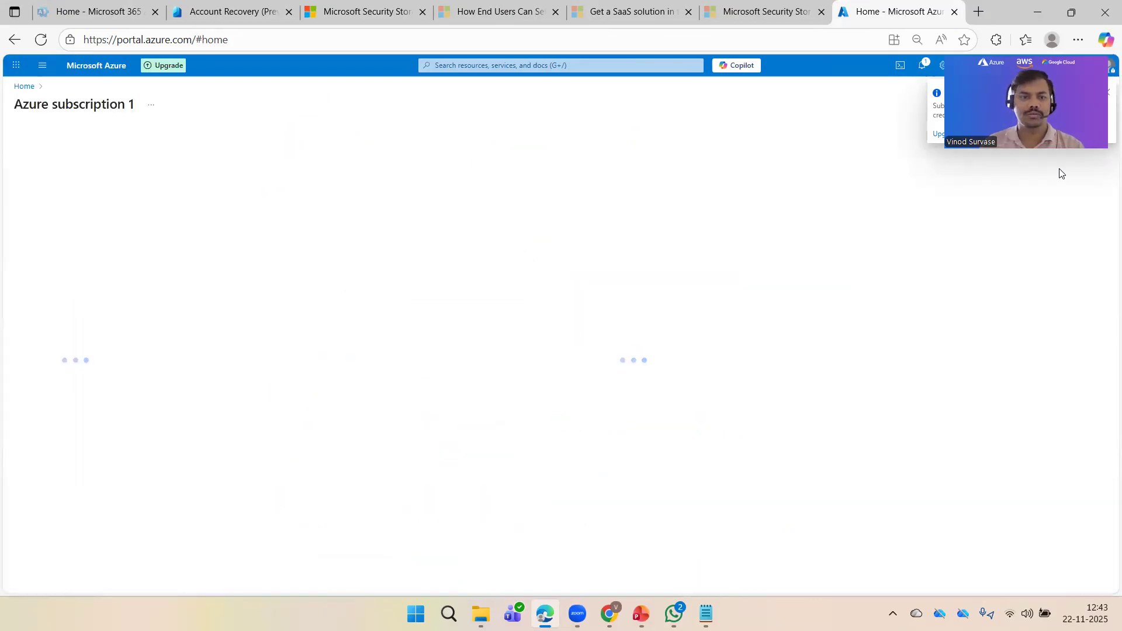
click(53, 297)
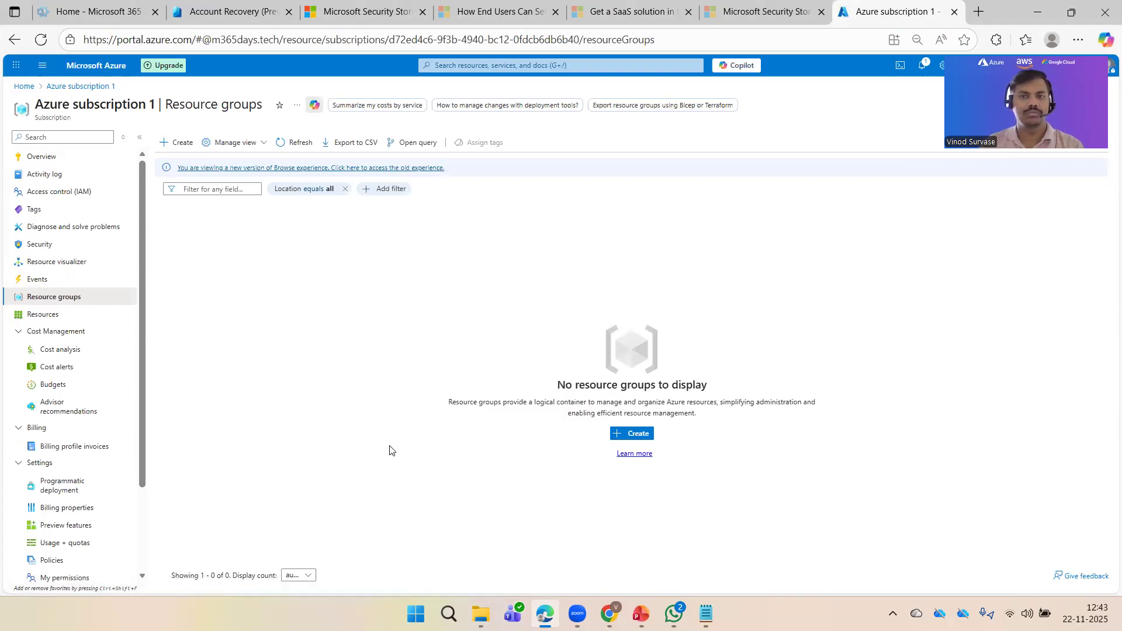
Step: Check the portal notifications, then go back to the Security Store order page
click(924, 66)
click(924, 72)
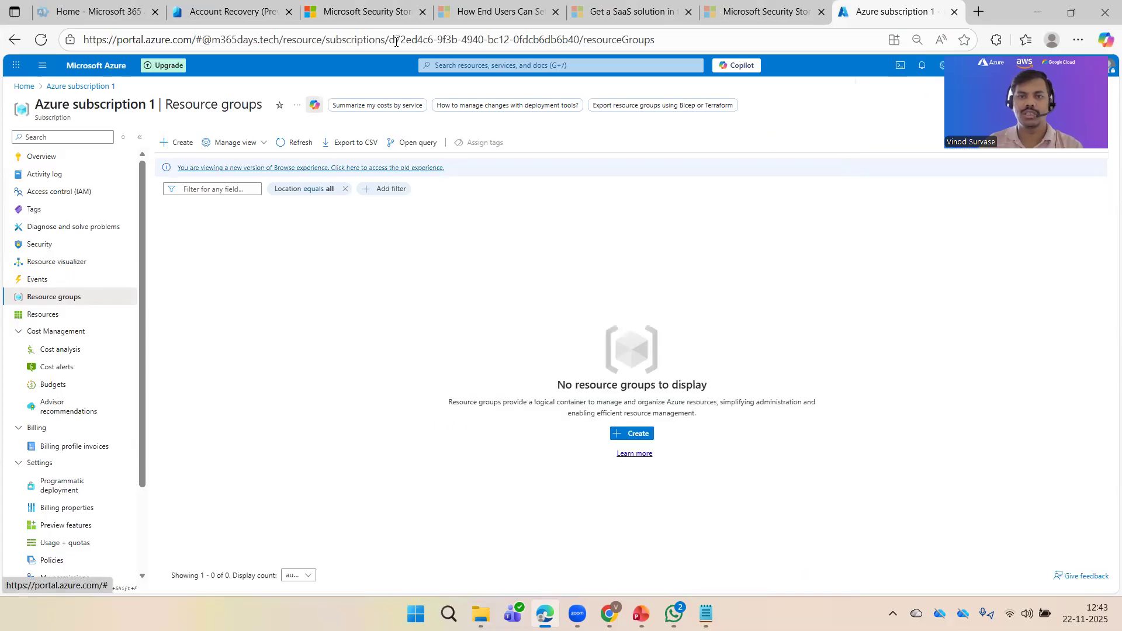
click(220, 7)
key(ctrl+Tab)
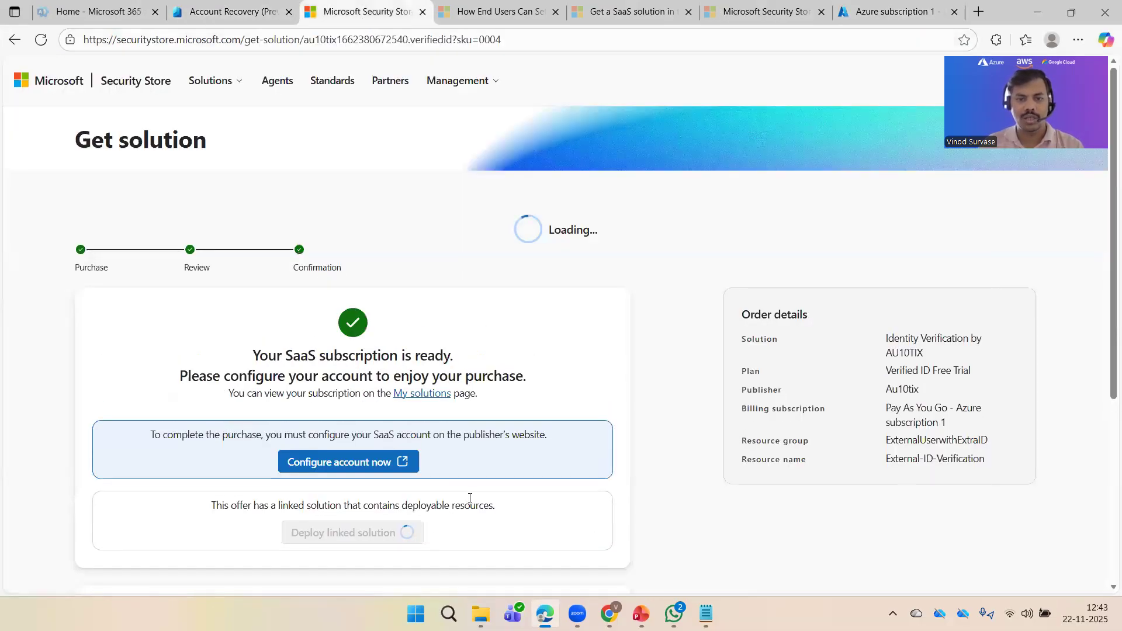
Step: Start configuring the AU10TIX account on the publisher's site and sign in with the admin work account
click(354, 466)
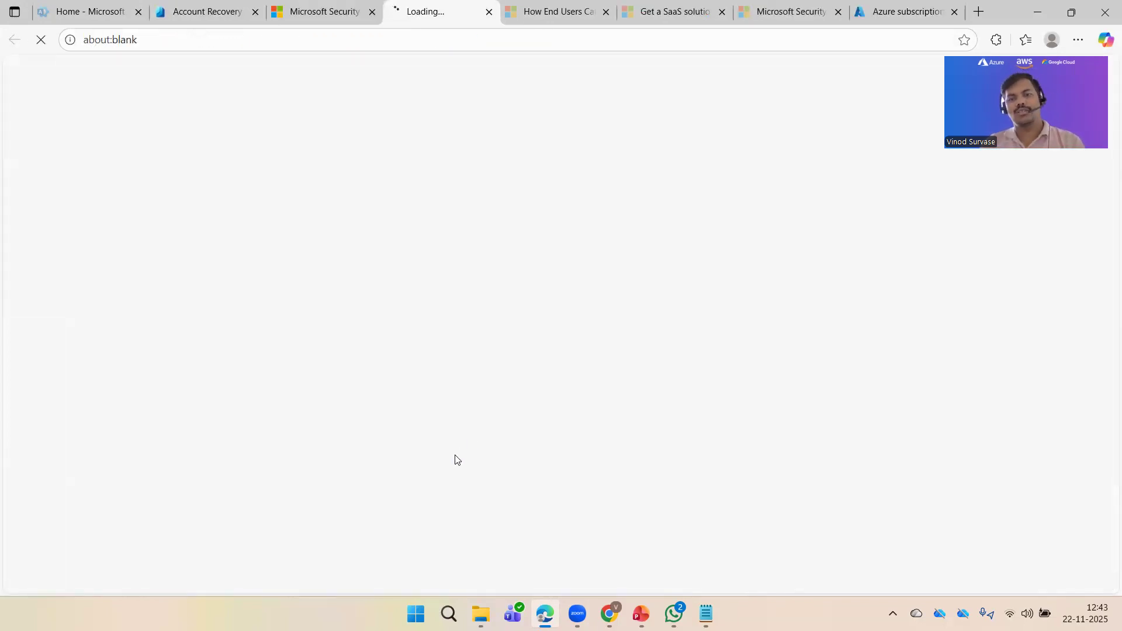
click(320, 5)
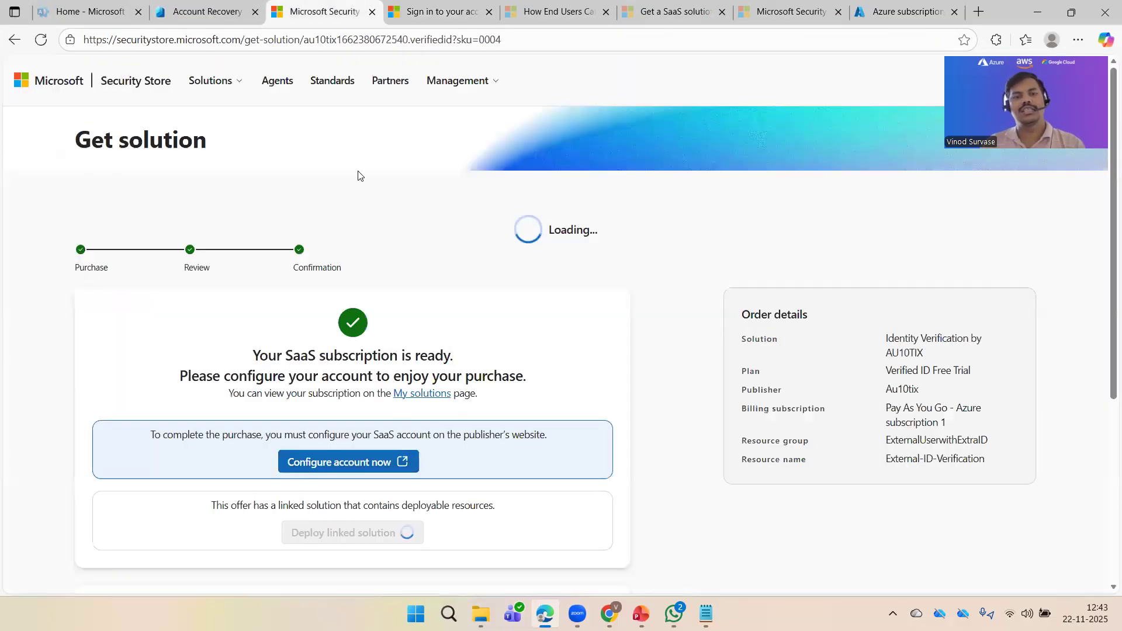
click(432, 6)
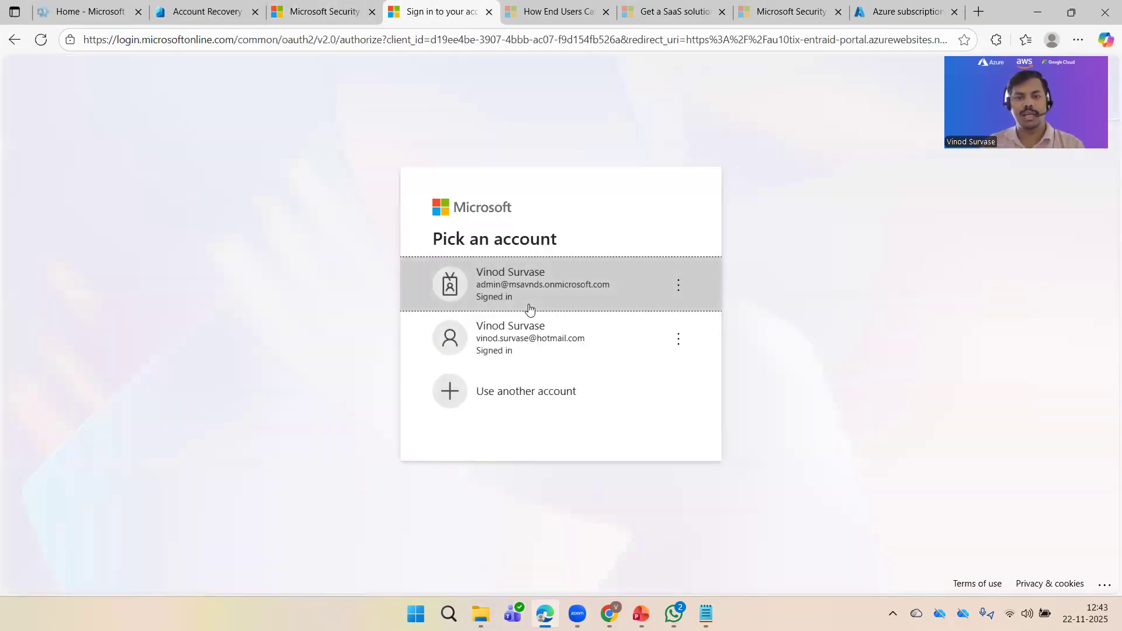
click(538, 294)
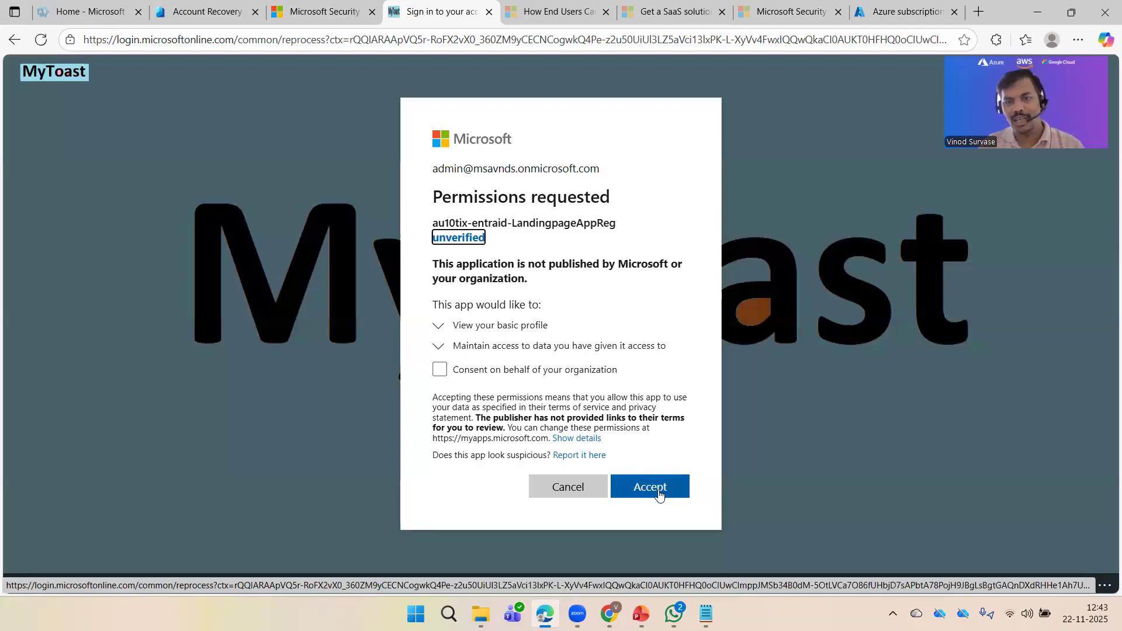
Step: Accept the permissions requested by the au10tix-entraid-LandingpageAppReg app
mouse_move(438, 223)
mouse_down()
mouse_move(600, 223)
mouse_move(486, 238)
mouse_move(617, 225)
mouse_up()
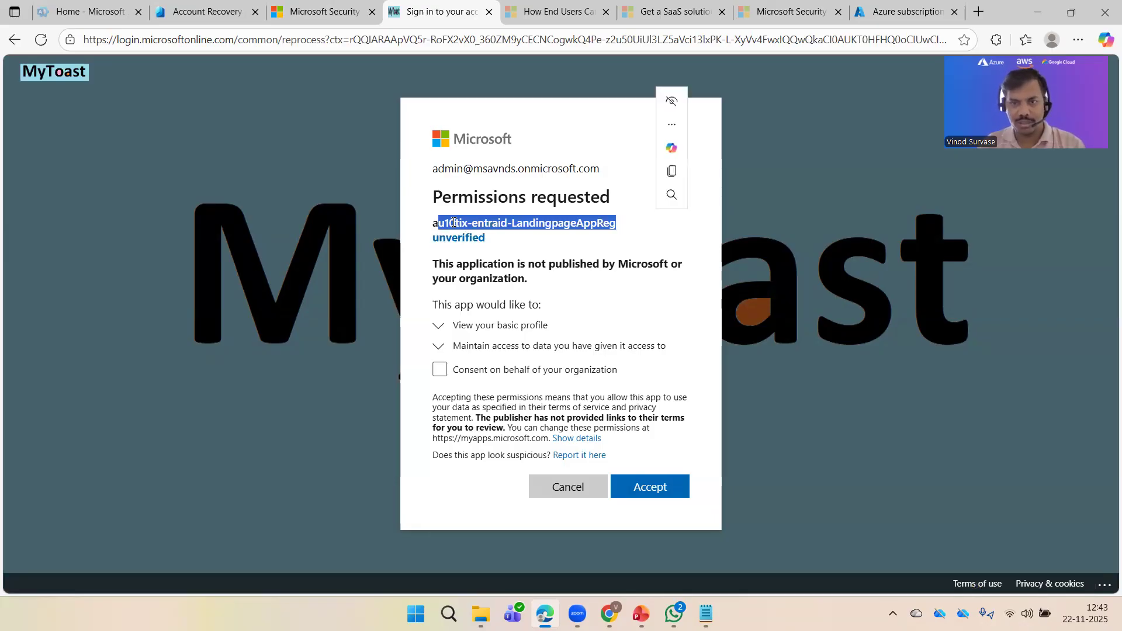
click(822, 134)
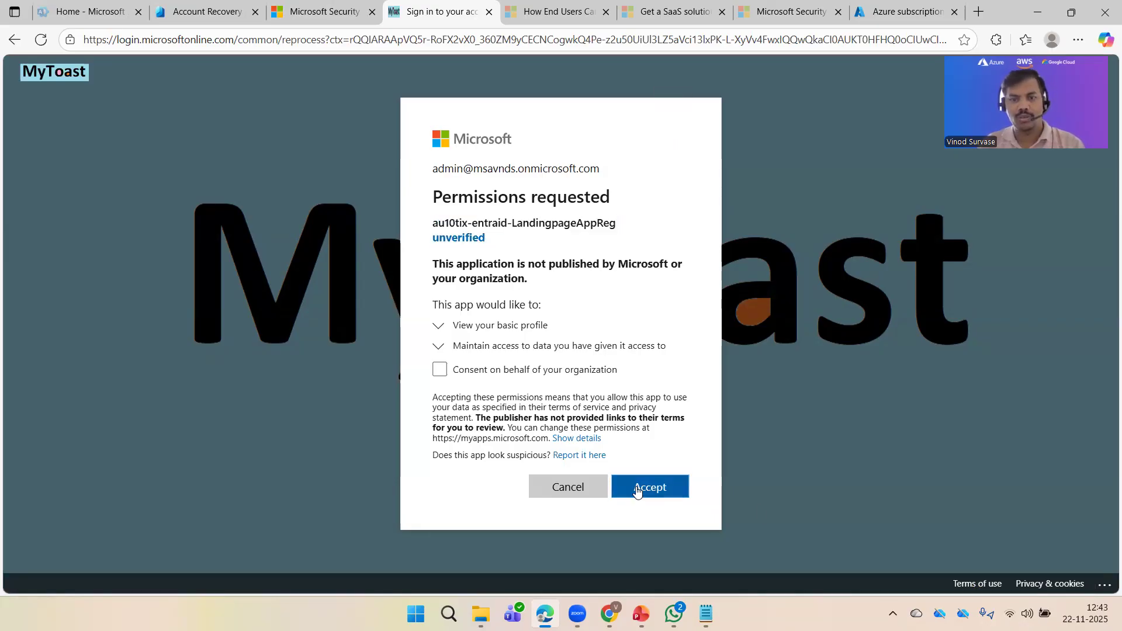
click(659, 487)
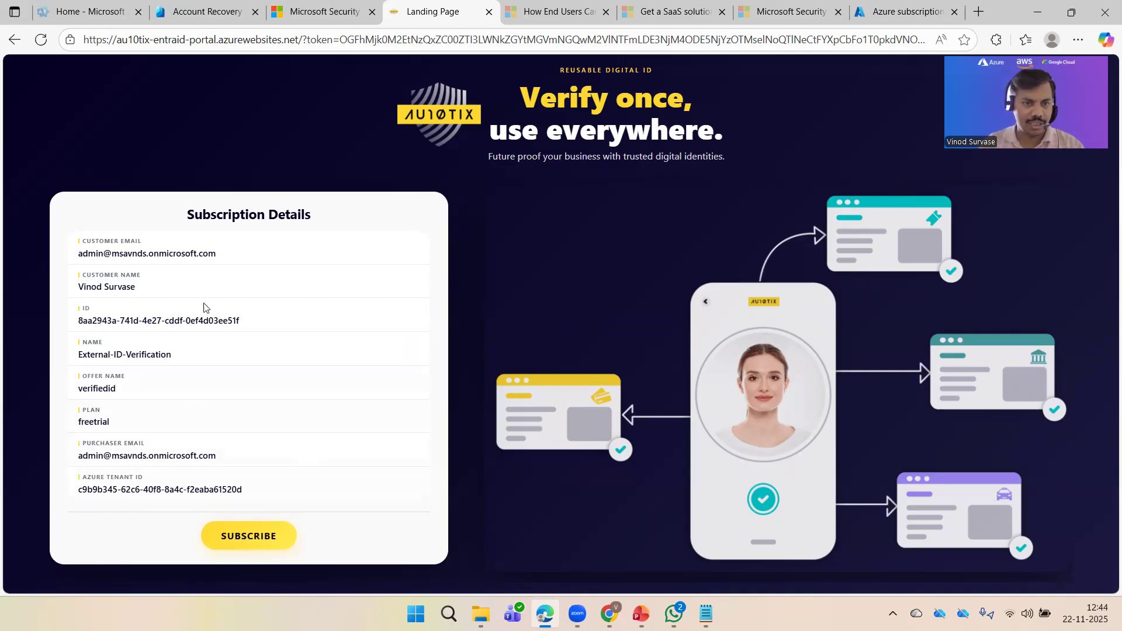
Step: Subscribe to the AU10TIX verifiedid free trial and view the Thank you for your purchase page
click(260, 537)
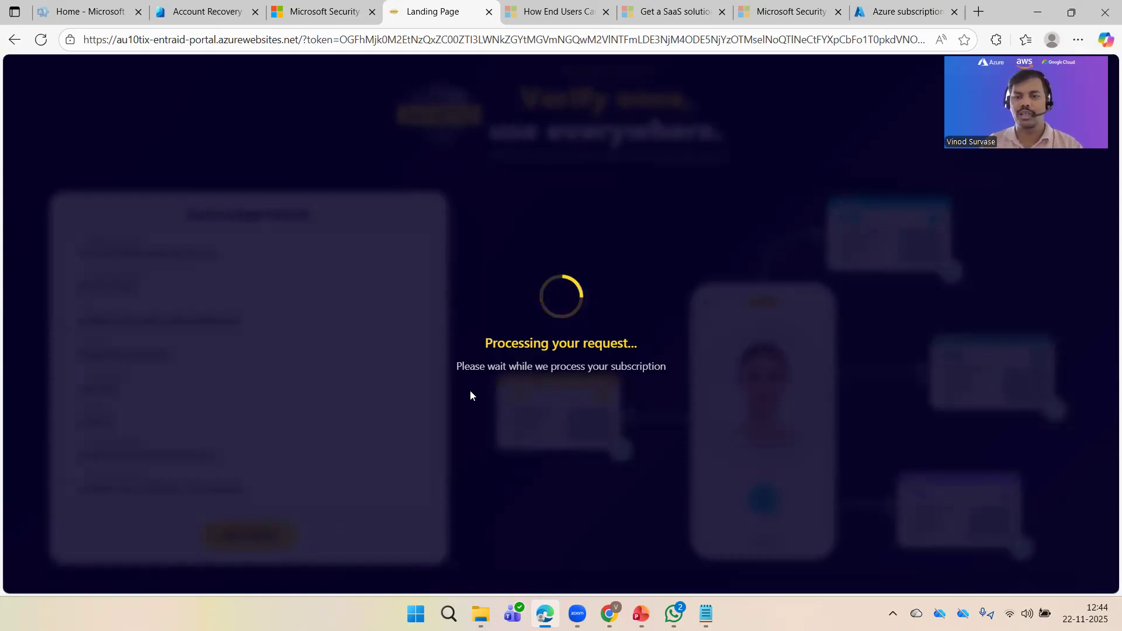
click(298, 4)
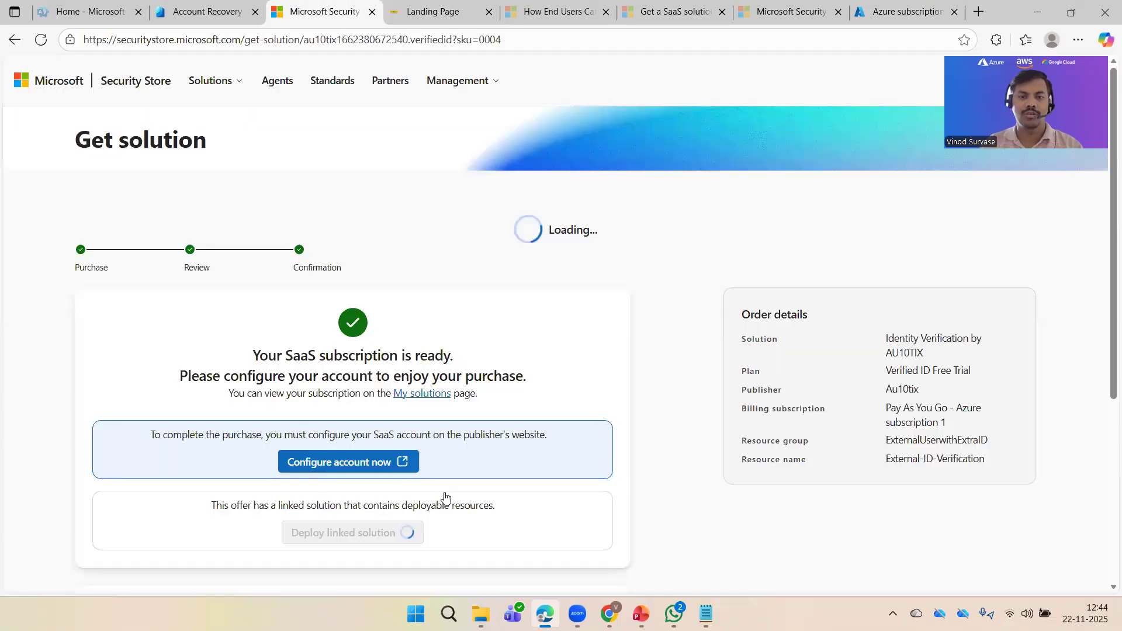
scroll(500, 510, down, 2)
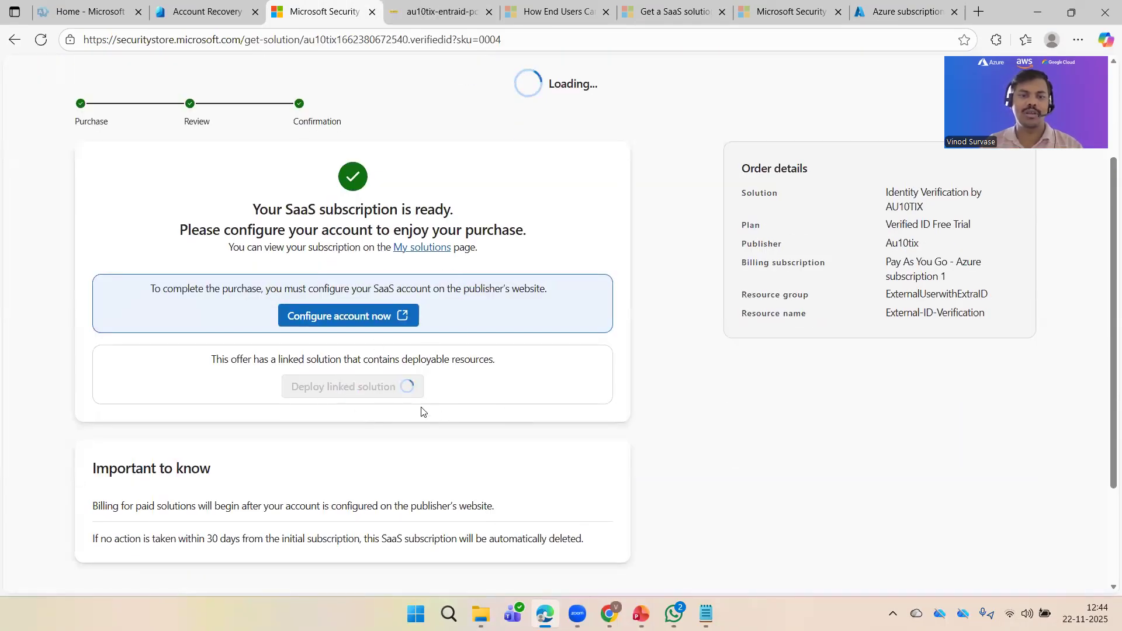
click(429, 15)
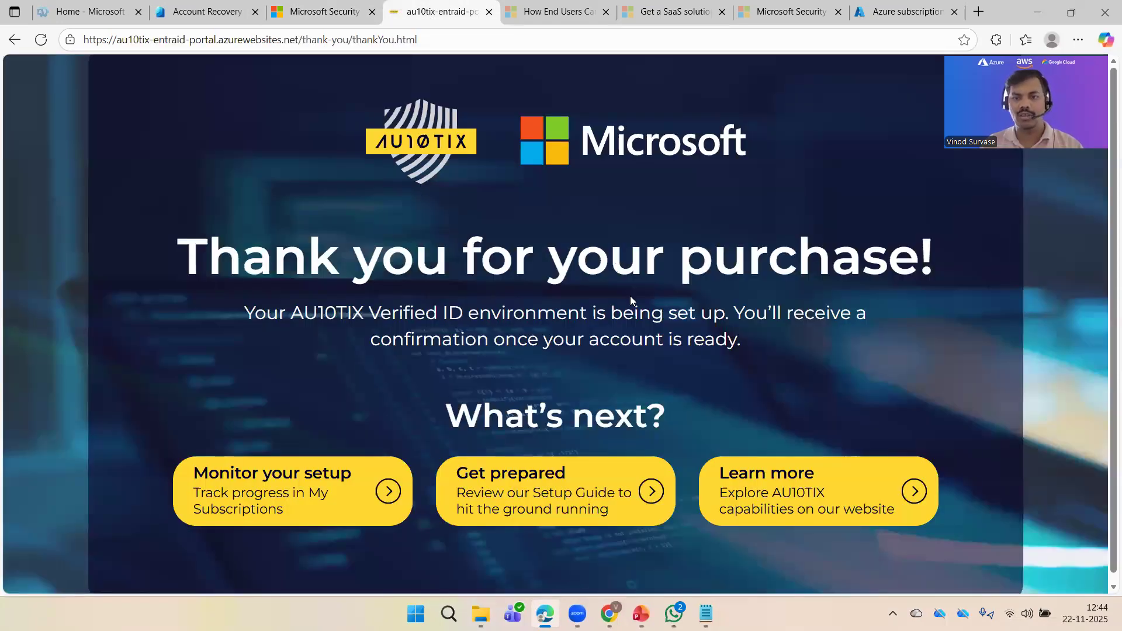
Step: Read the AU10TIX thank-you page, then check the Security Store confirmation showing the SaaS subscription ready
scroll(397, 262, down, 1)
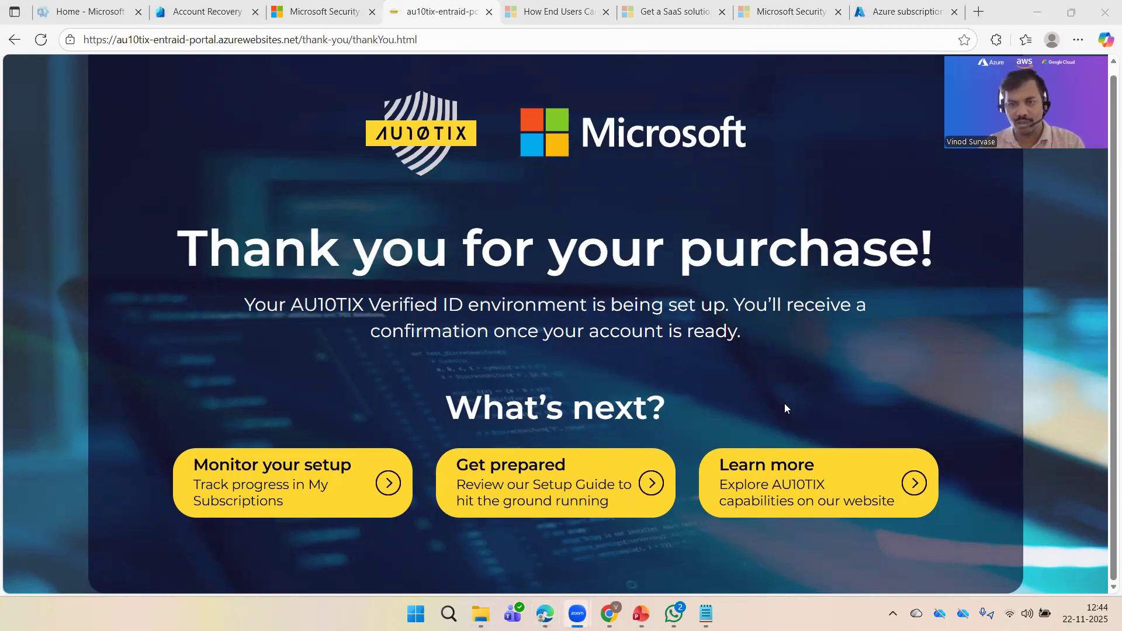
scroll(877, 409, up, 1)
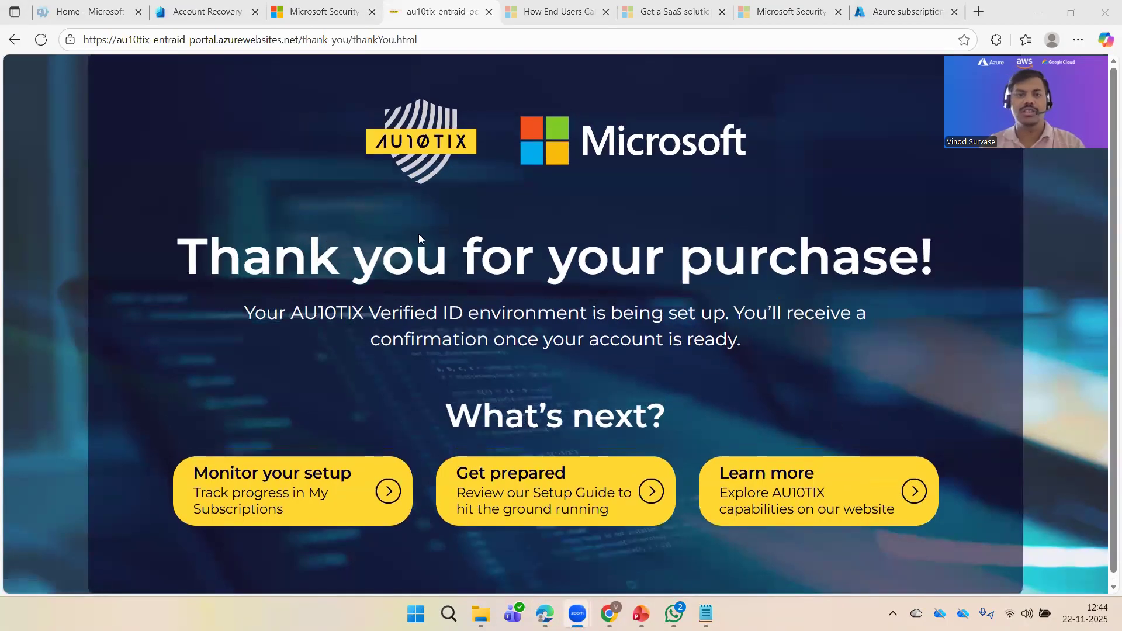
click(318, 13)
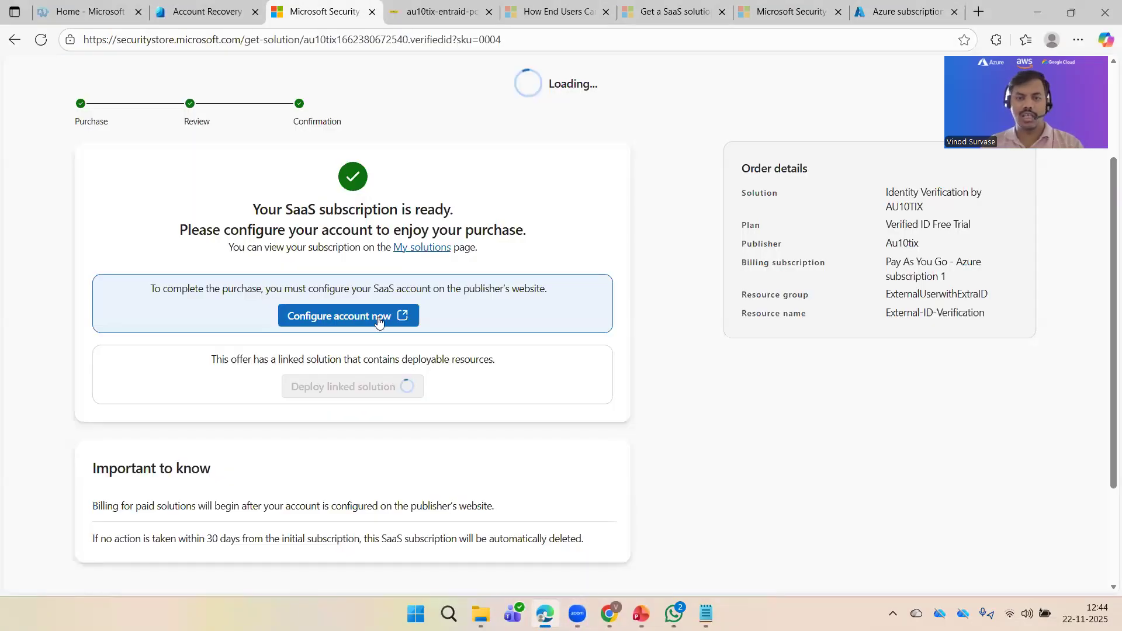
scroll(585, 410, down, 3)
scroll(617, 421, up, 5)
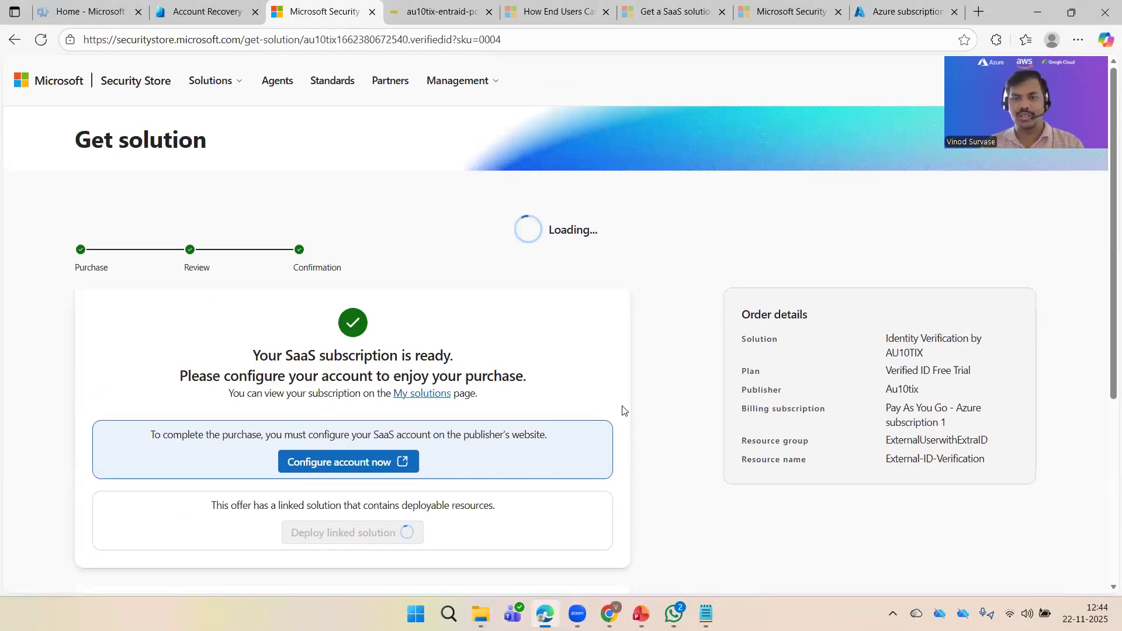
scroll(469, 430, down, 5)
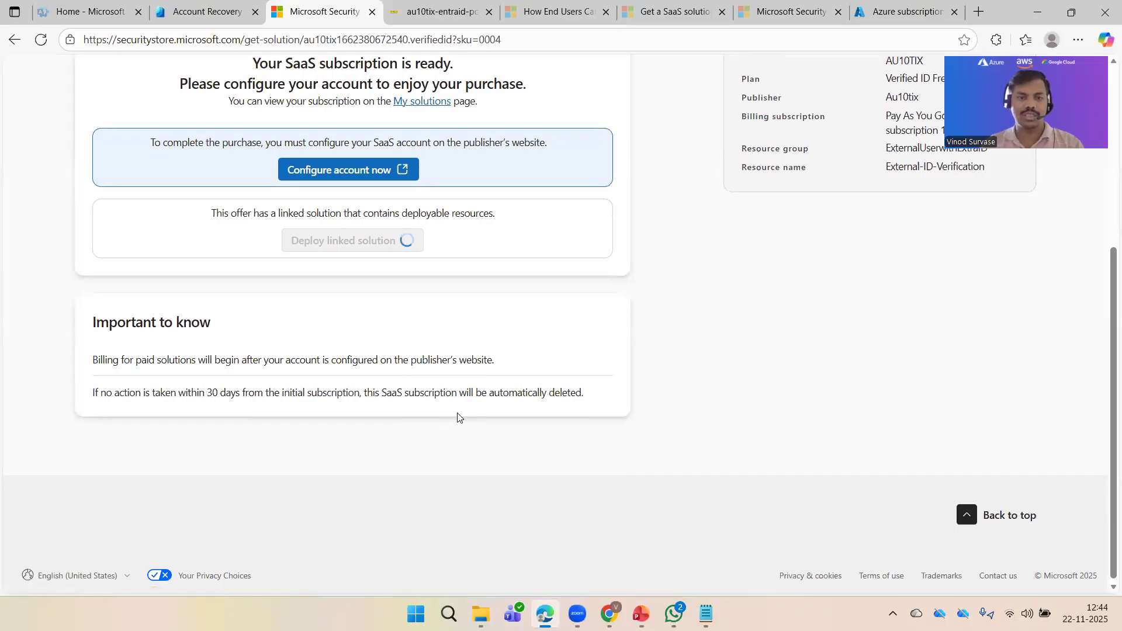
Step: Launch Outlook in a new tab from the Microsoft 365 app launcher, then return to the Security Store page
click(175, 14)
click(100, 13)
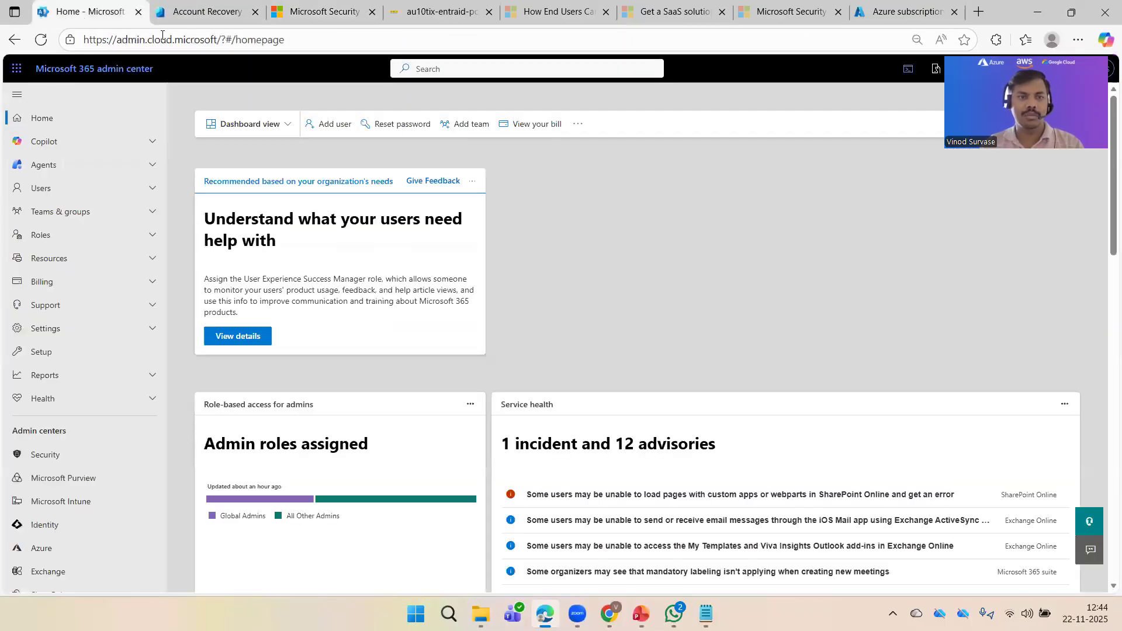
click(190, 21)
click(16, 66)
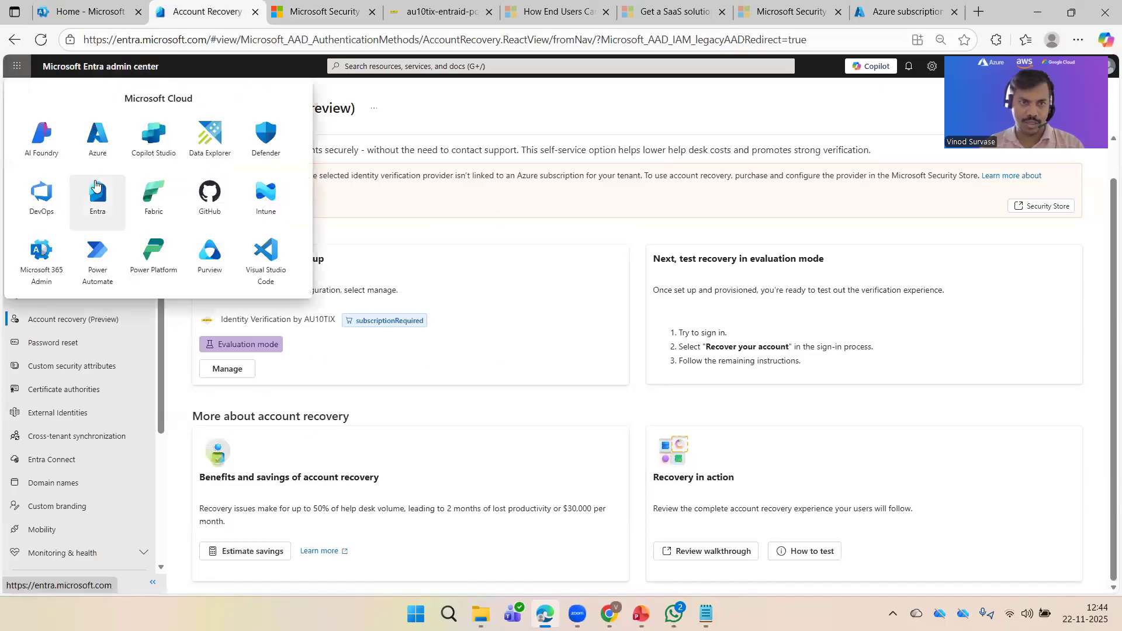
click(409, 118)
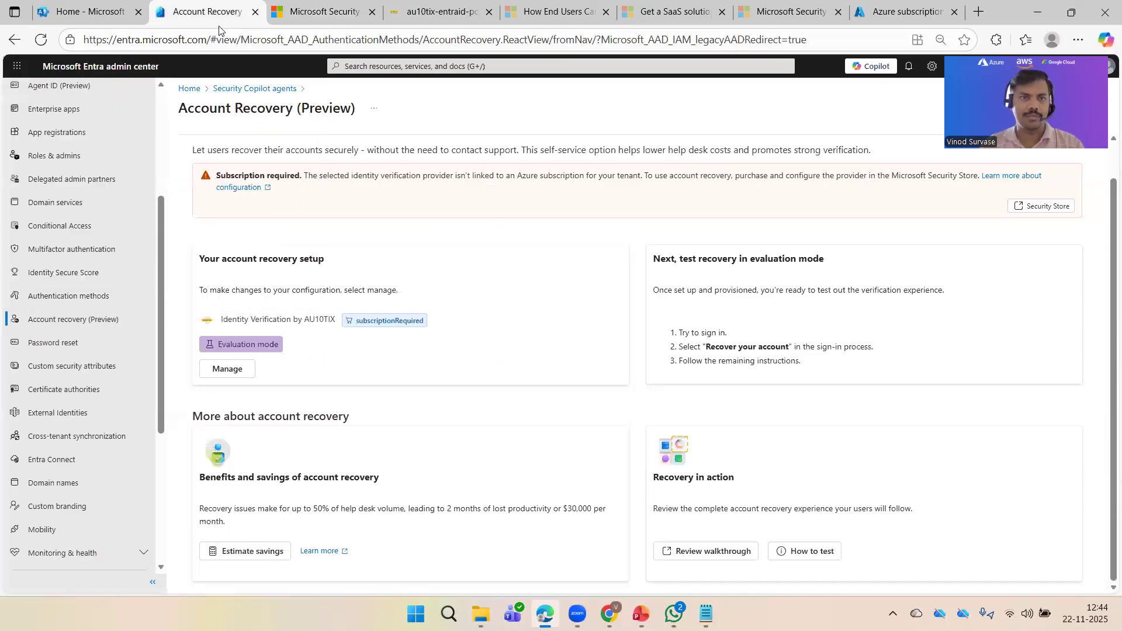
click(88, 11)
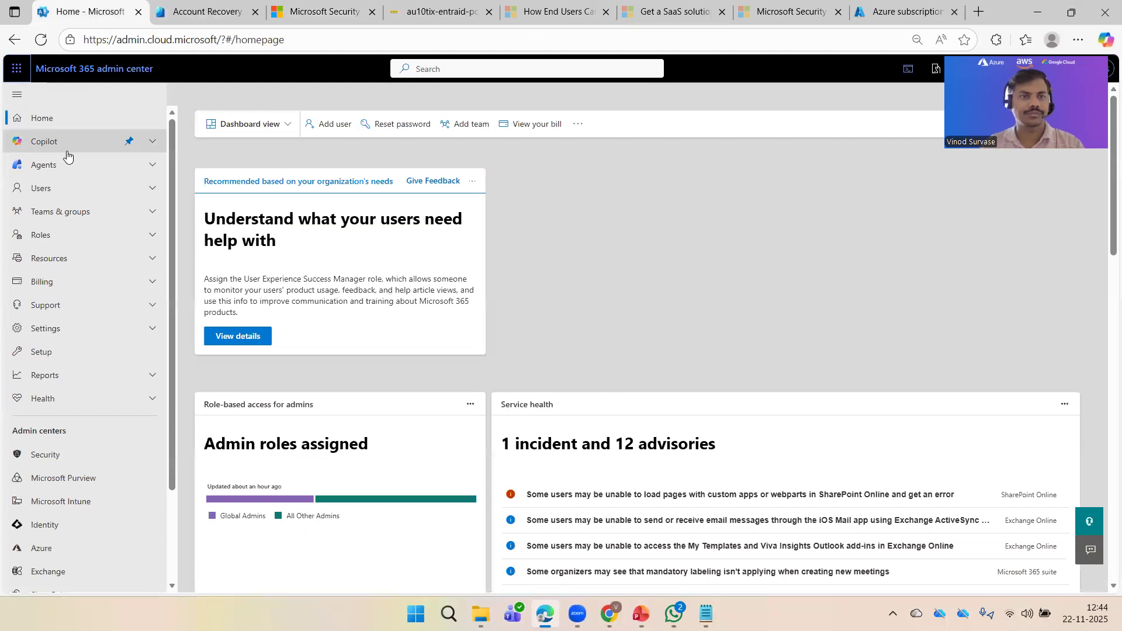
click(17, 69)
click(93, 147)
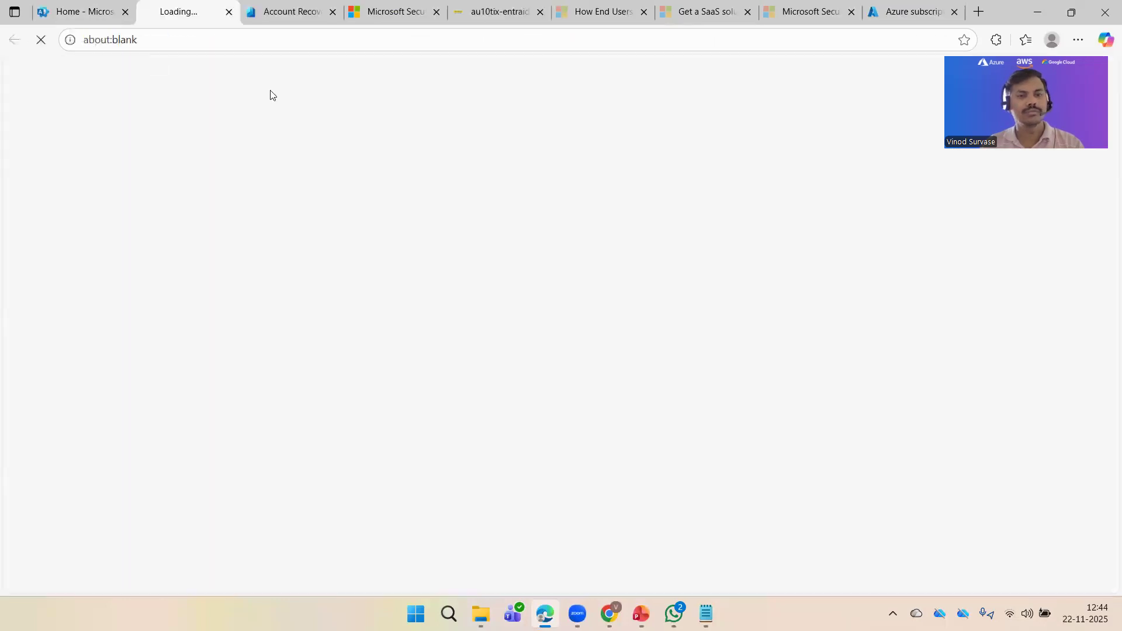
click(388, 13)
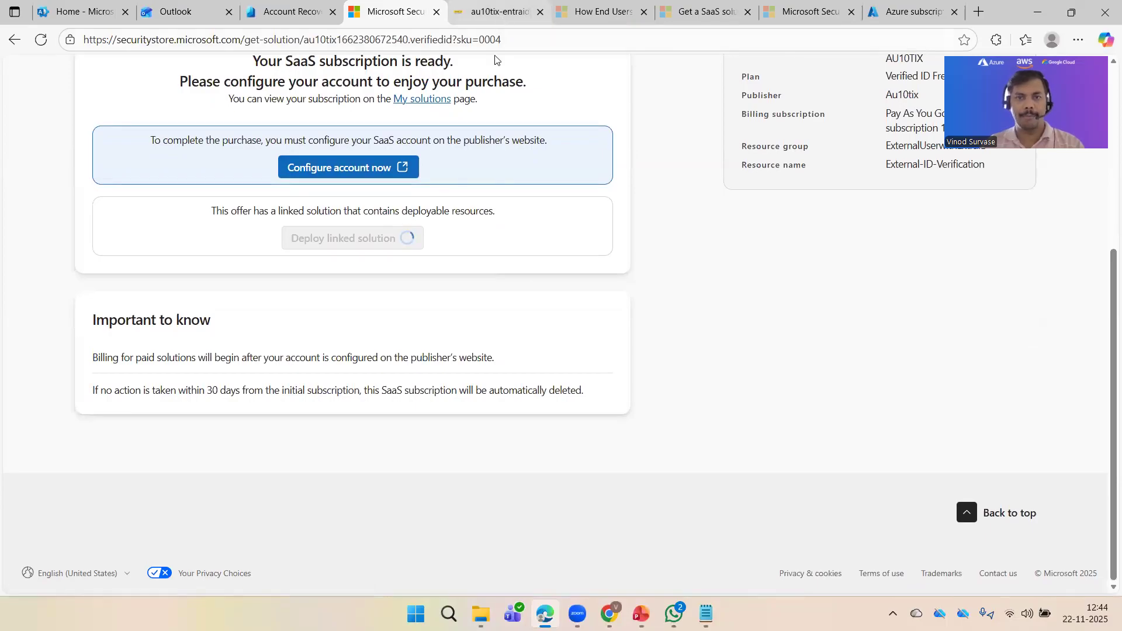
Step: Go from the AU10TIX confirmation page to My solutions, showing Identity Verification by AU10TIX as Pending configuration
click(497, 13)
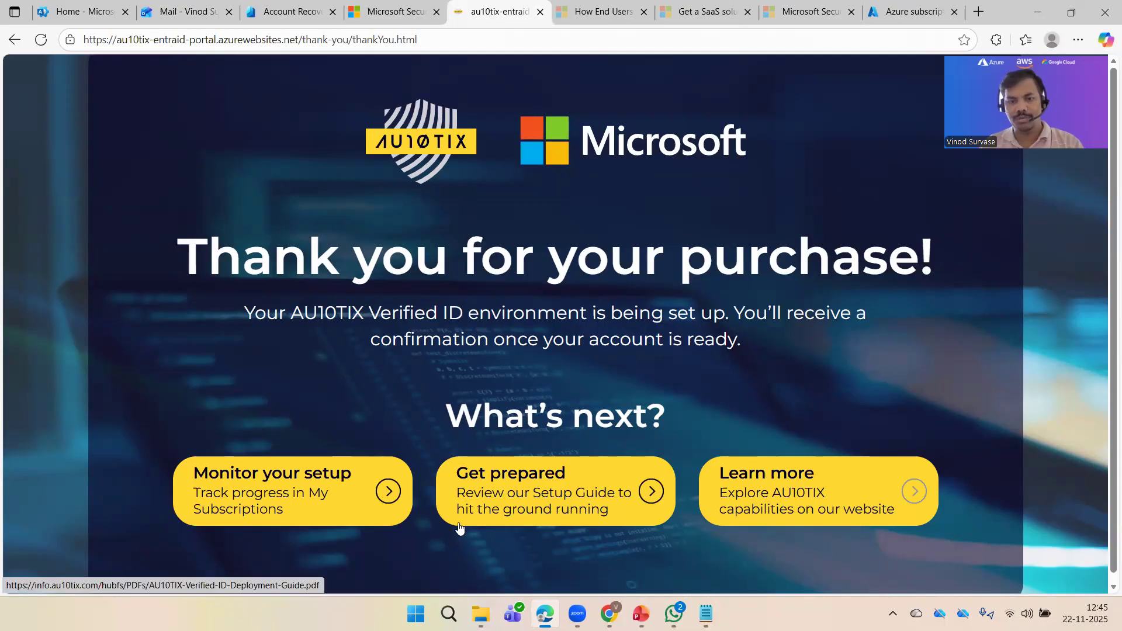
click(334, 501)
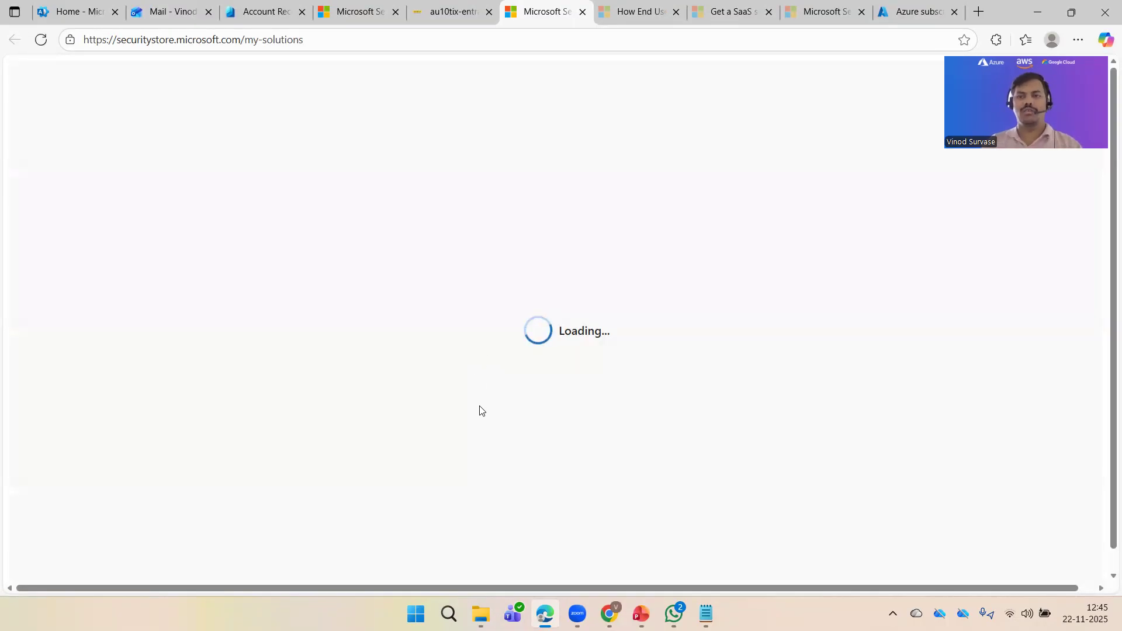
click(916, 14)
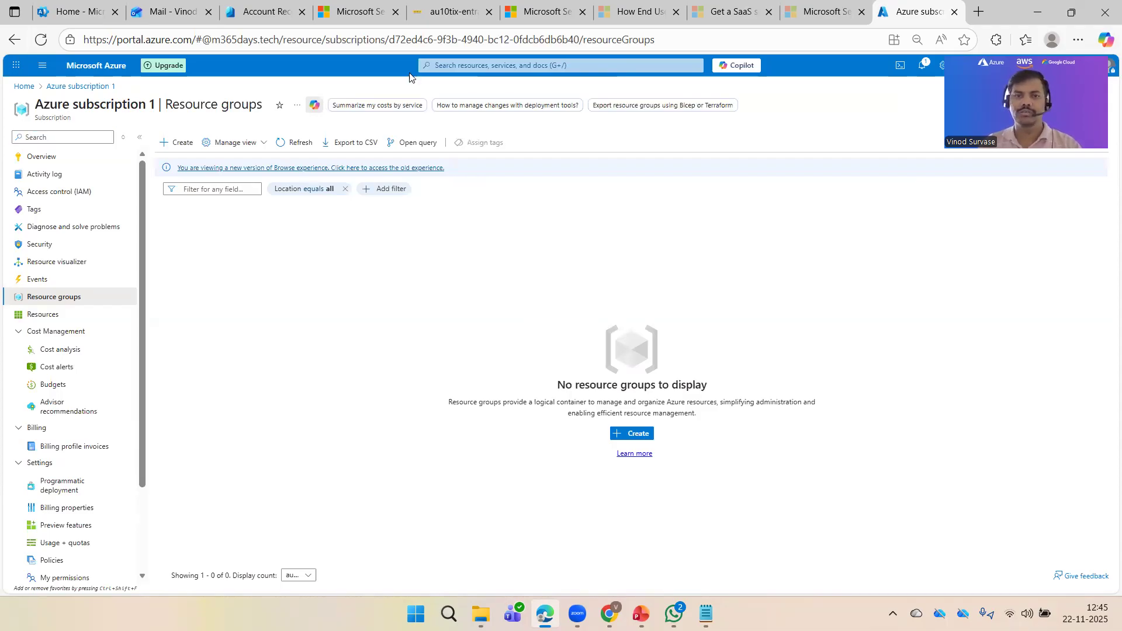
click(356, 12)
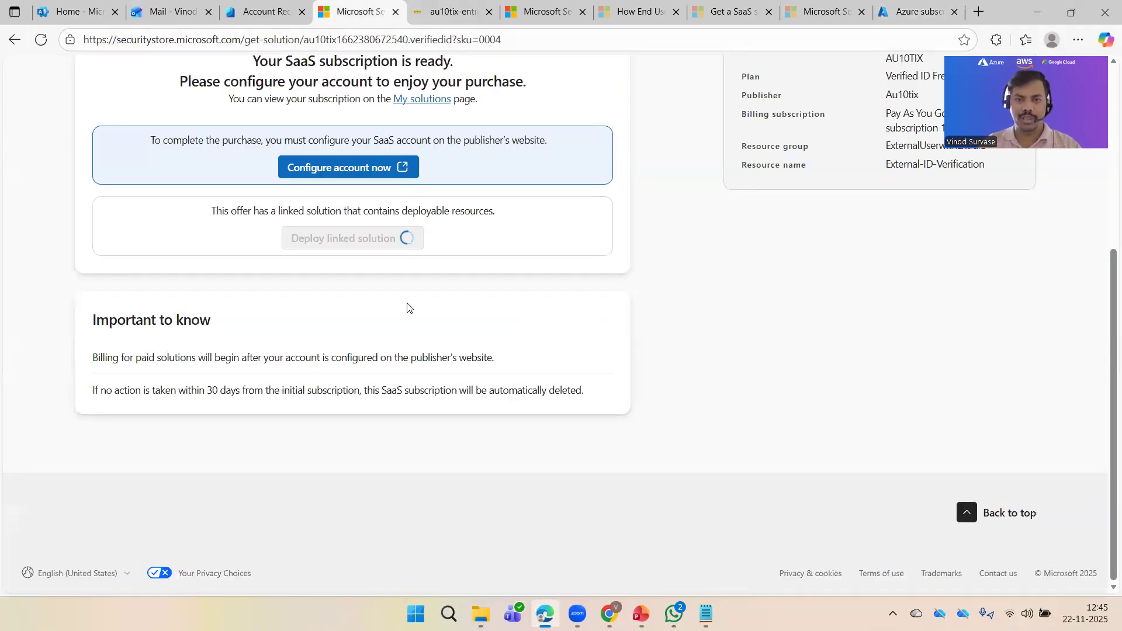
scroll(578, 439, up, 5)
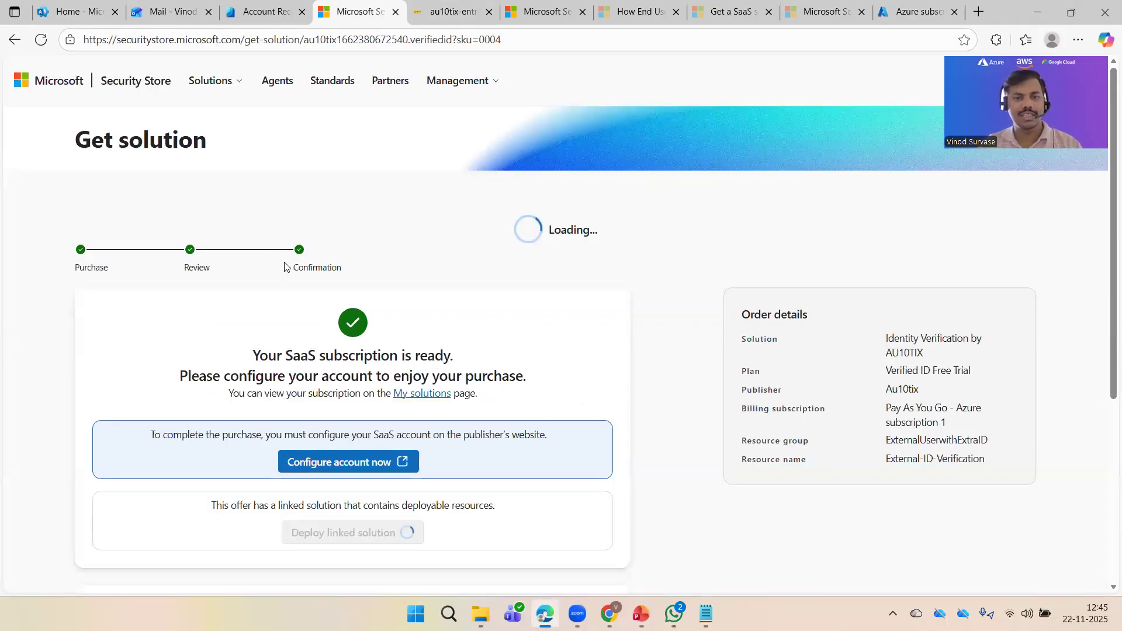
double_click(363, 279)
click(495, 342)
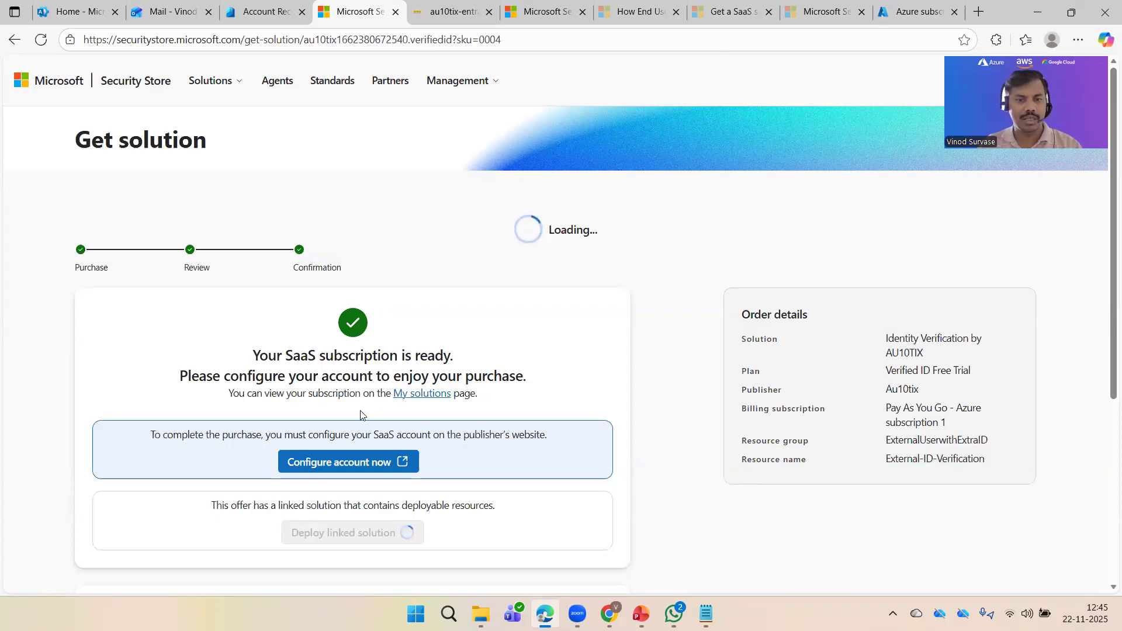
click(423, 395)
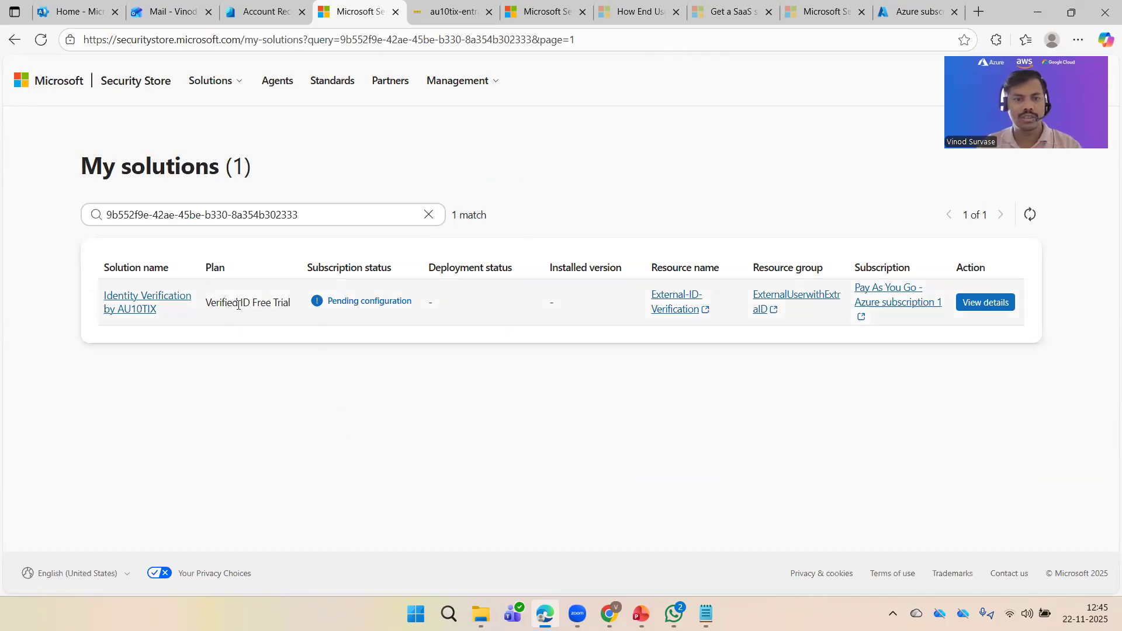
Step: From the AU10TIX solution details, configure the account and Subscribe on the AU10TIX site
click(972, 304)
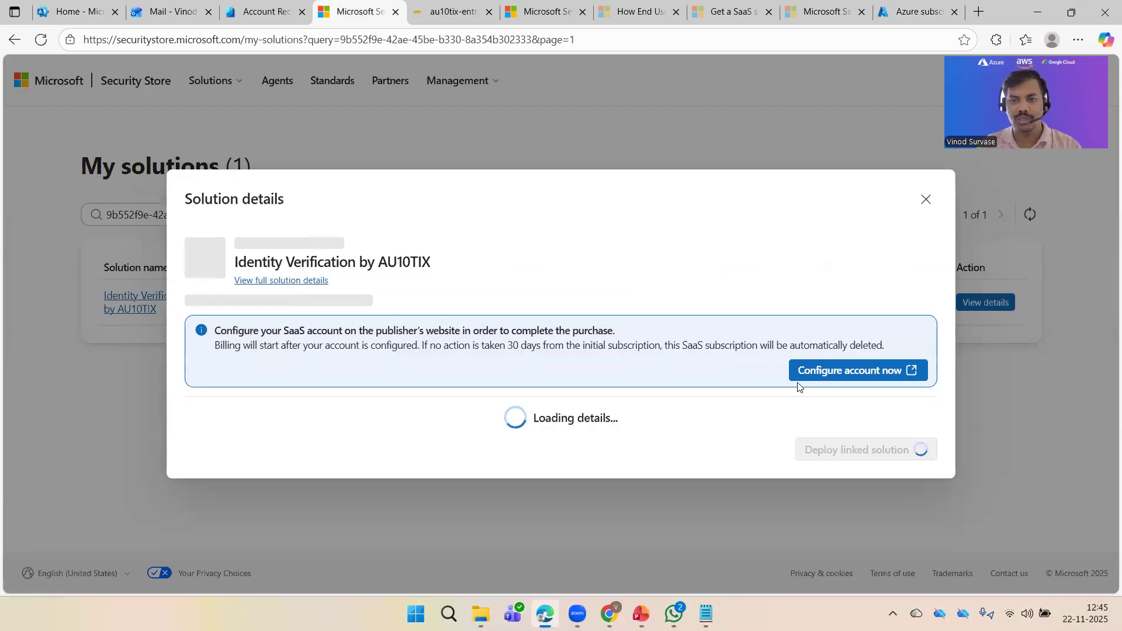
click(847, 373)
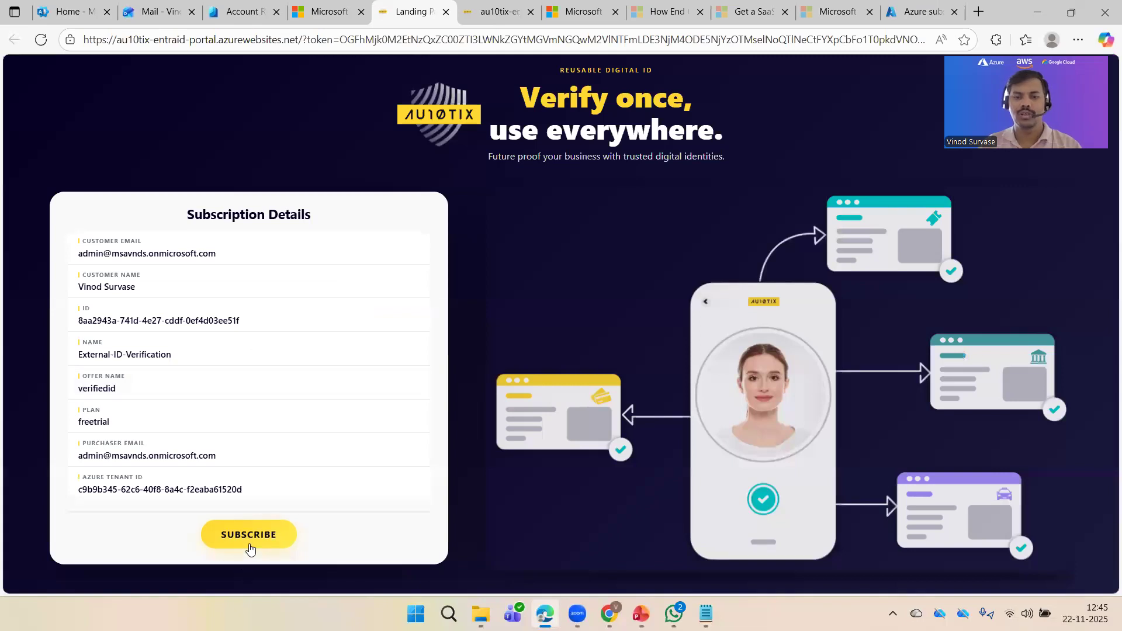
click(249, 545)
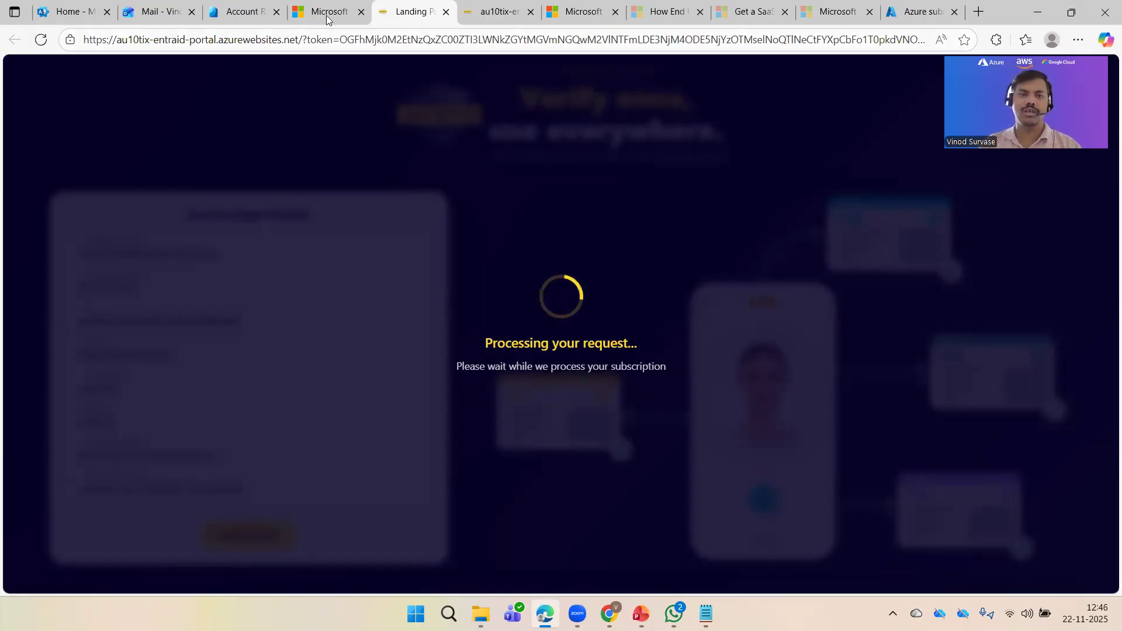
click(497, 11)
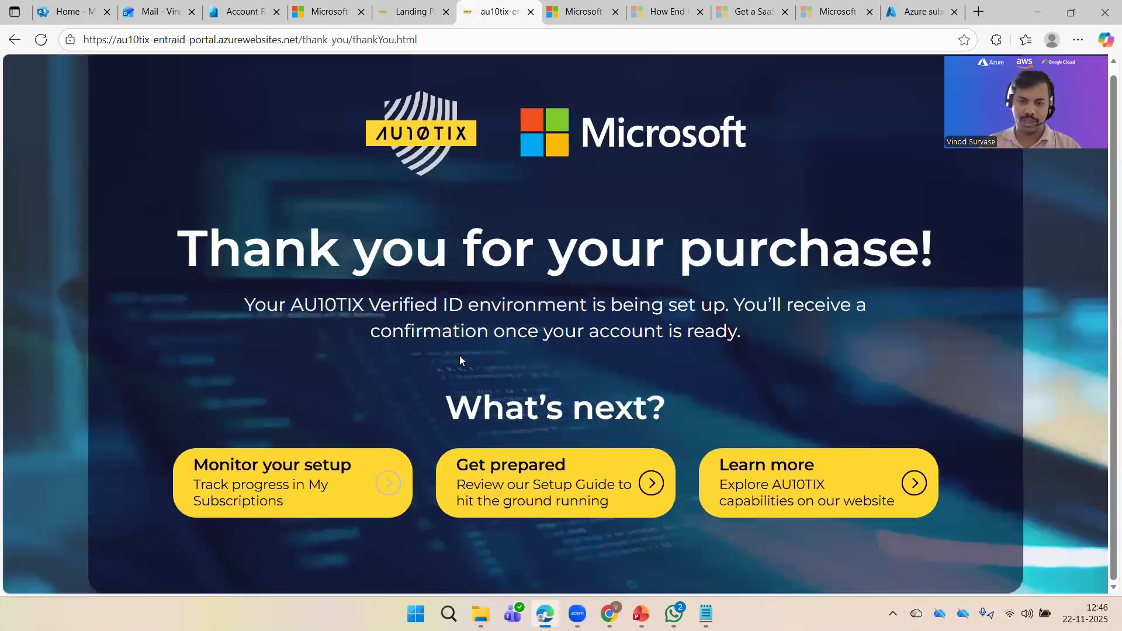
click(155, 13)
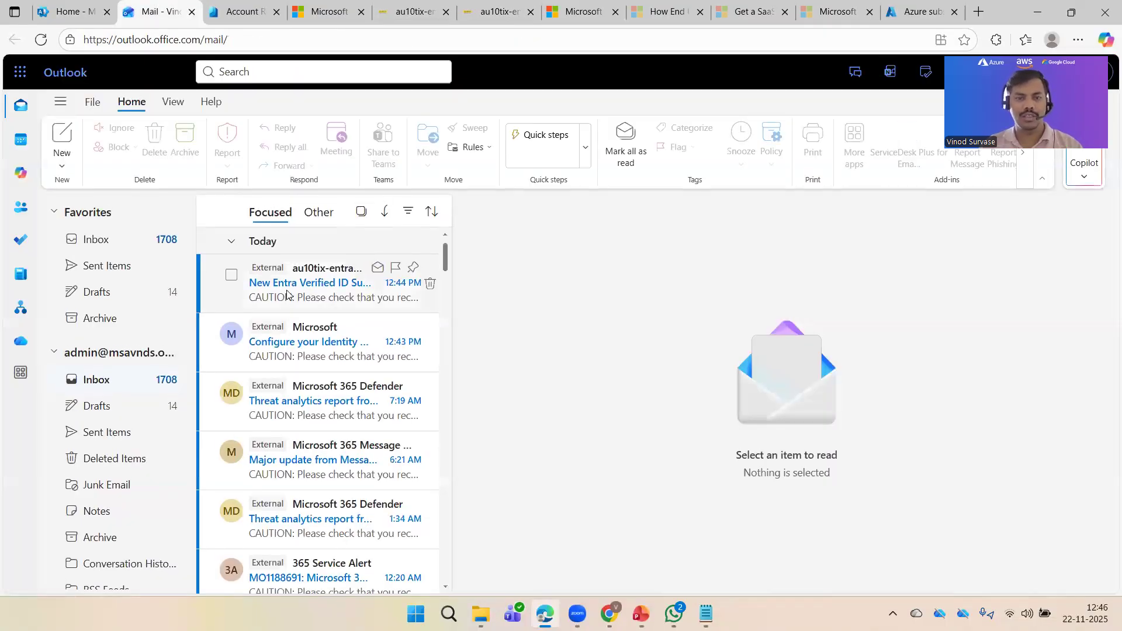
Step: Read the newest AU10TIX subscription emails in Outlook
click(290, 292)
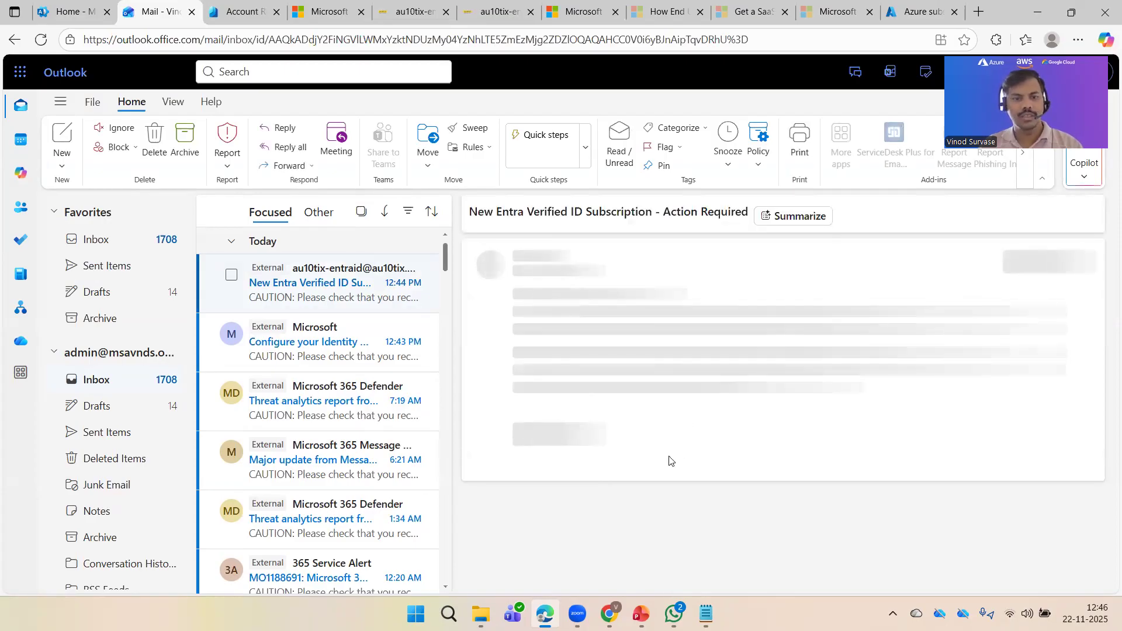
scroll(738, 450, down, 7)
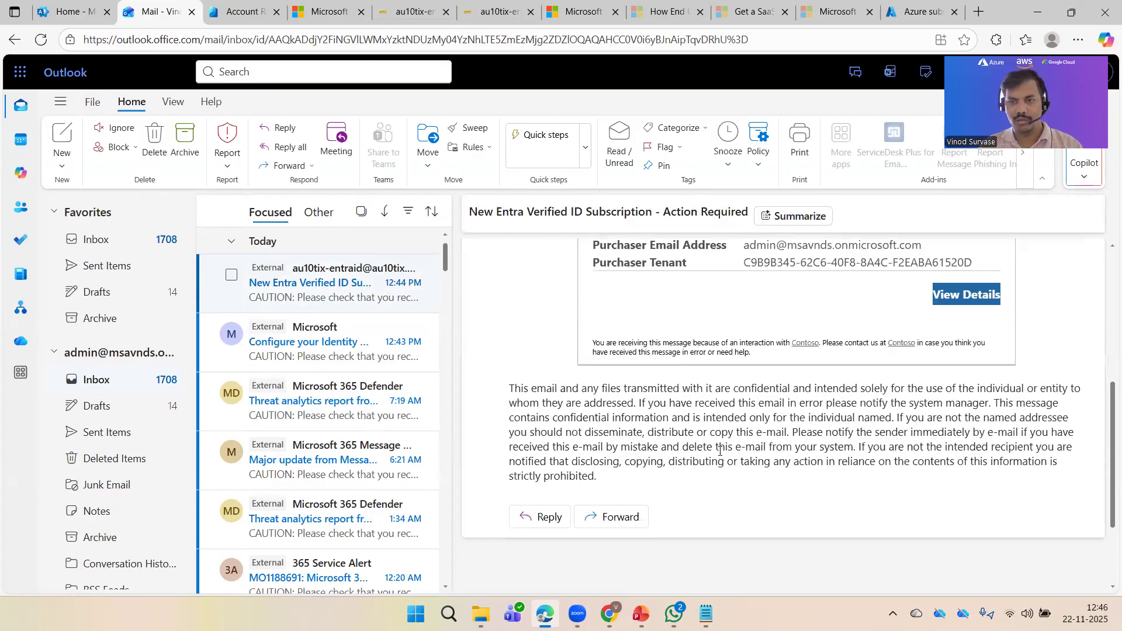
scroll(702, 385, up, 4)
click(284, 298)
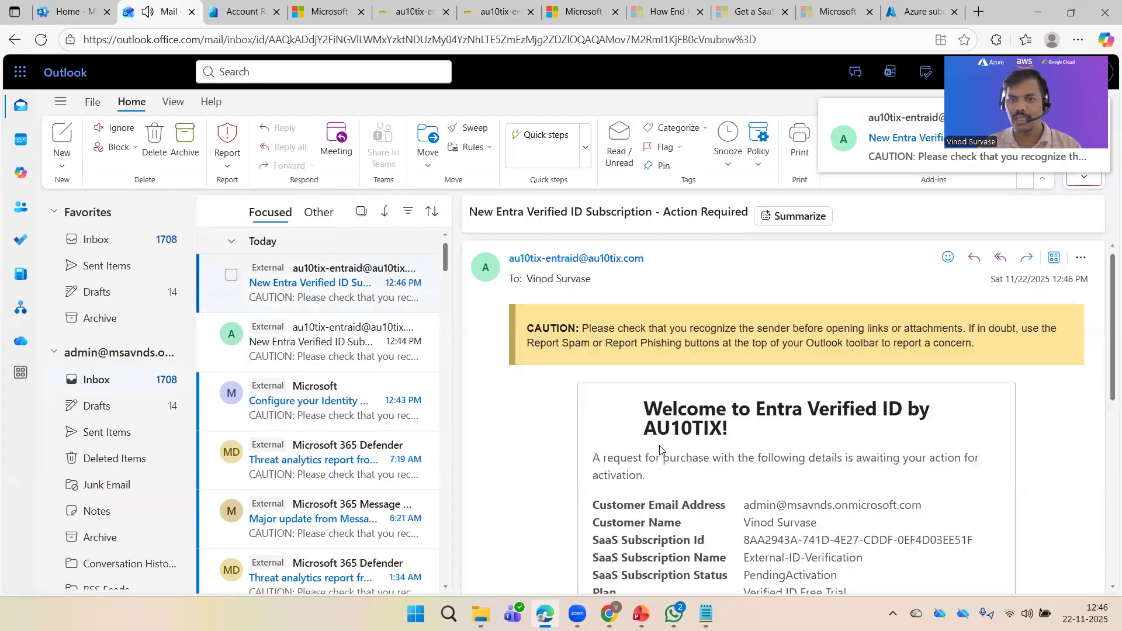
scroll(588, 454, down, 4)
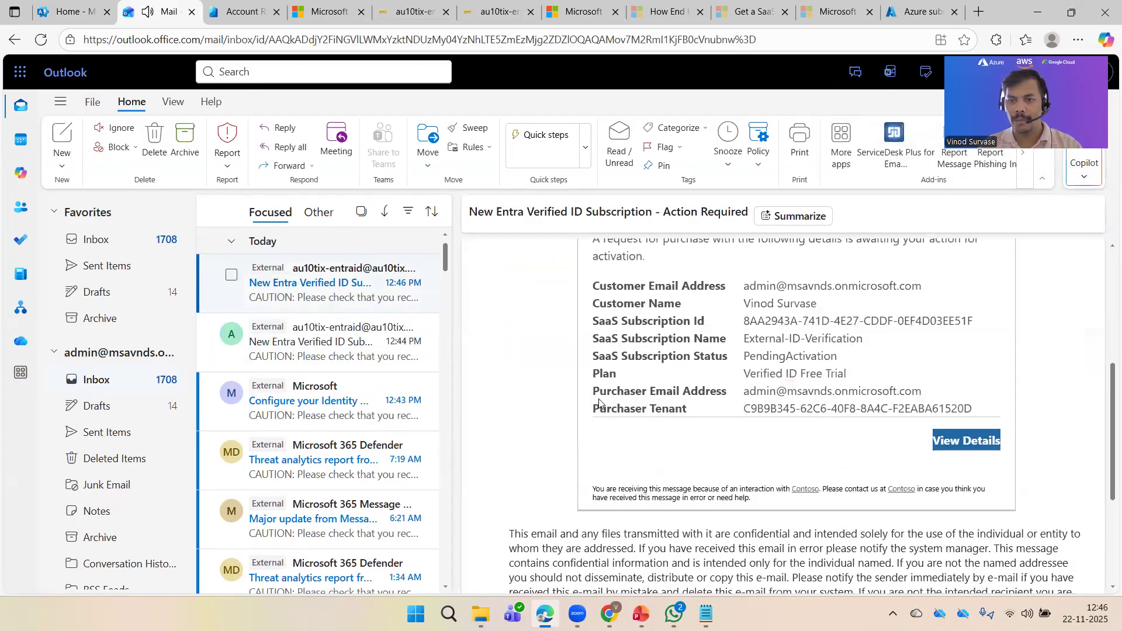
scroll(599, 403, down, 1)
scroll(715, 447, up, 3)
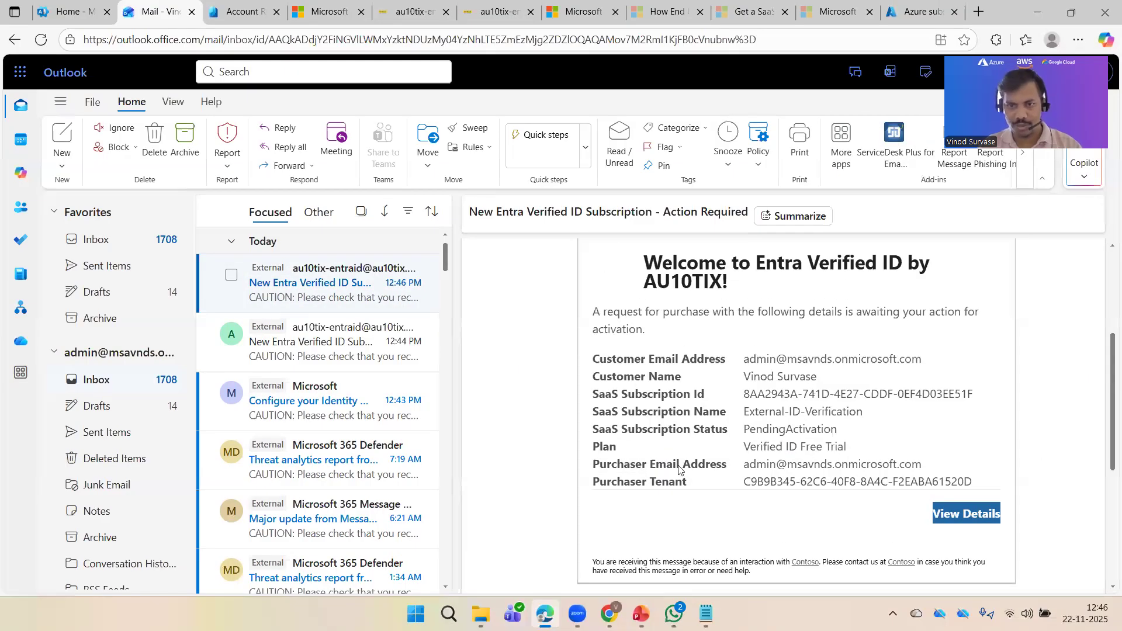
Step: Open the Configure your Identity Verification email and follow its Configure account link
key(Down)
key(Down)
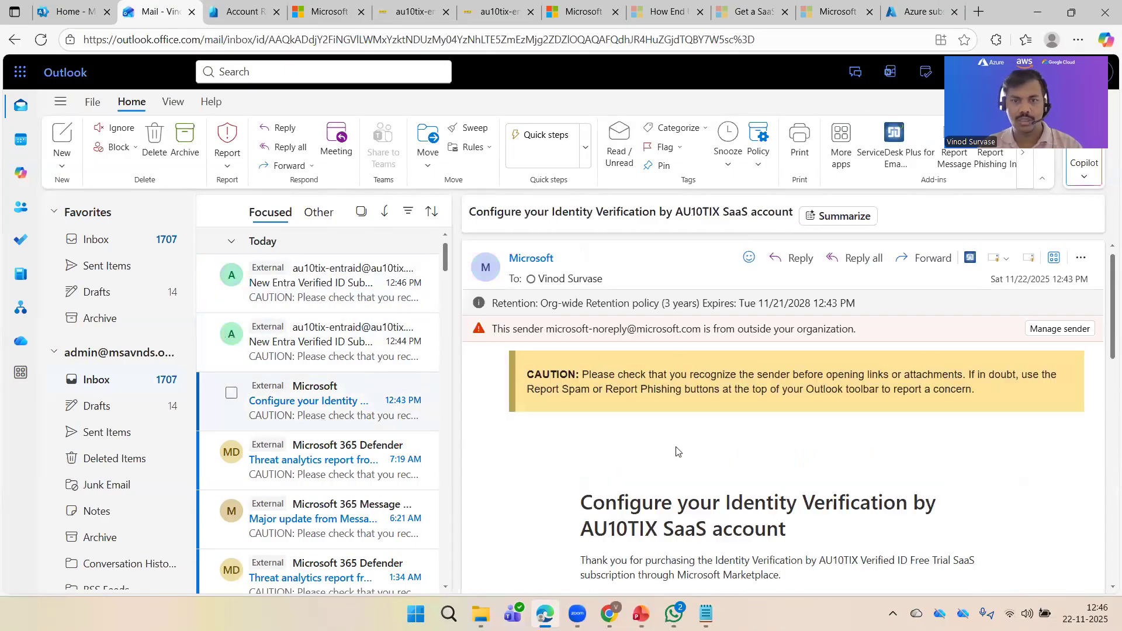
scroll(677, 451, down, 6)
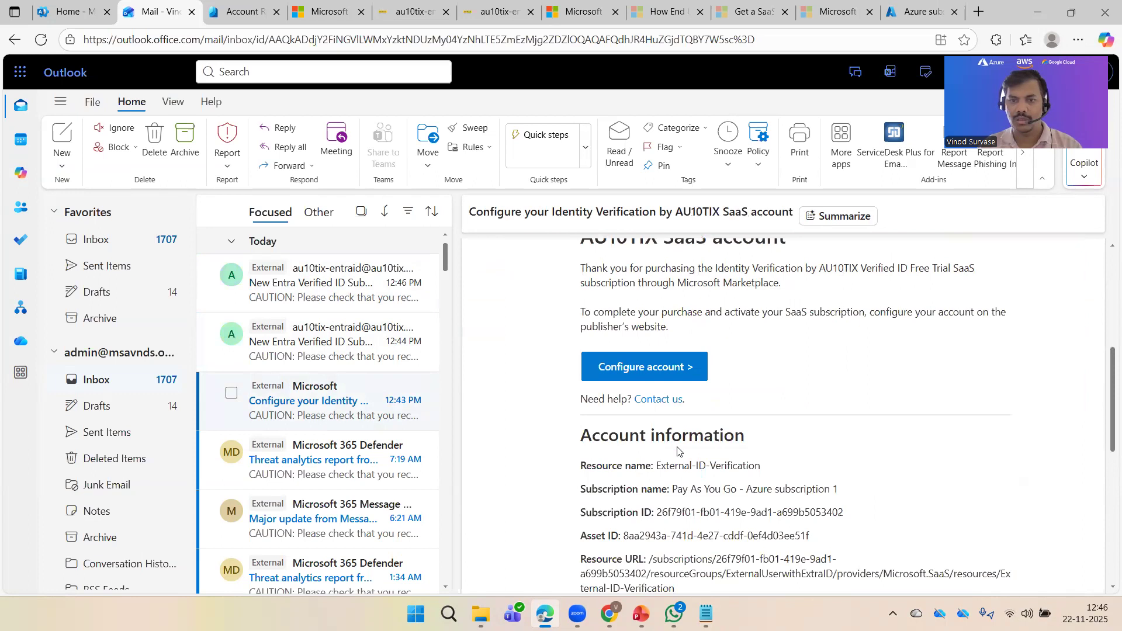
scroll(677, 450, down, 1)
scroll(683, 450, up, 1)
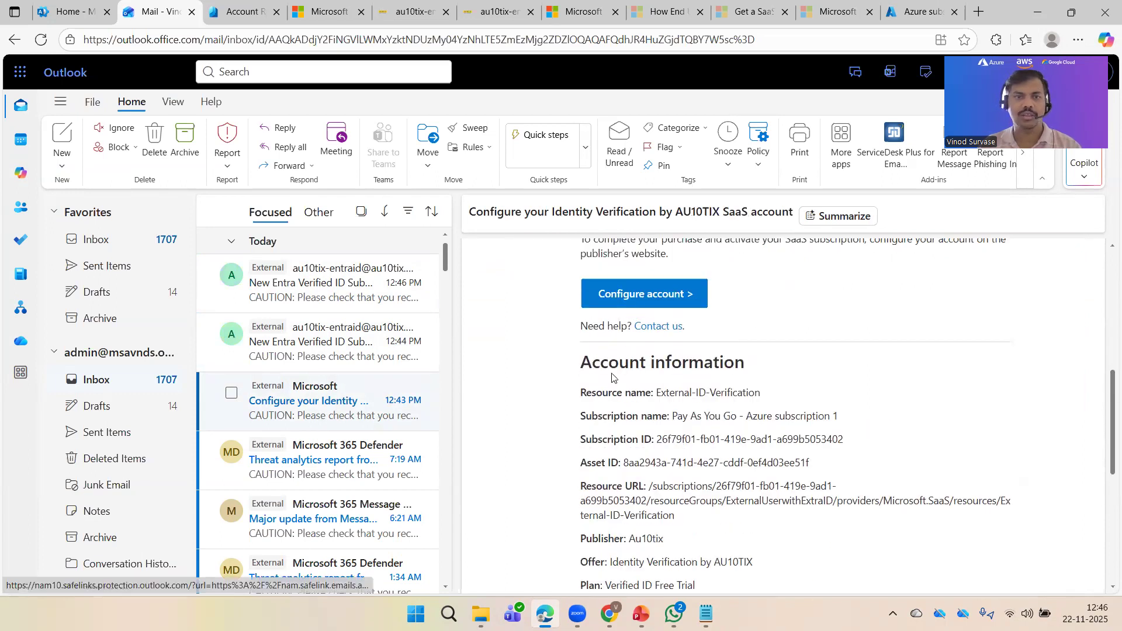
click(632, 301)
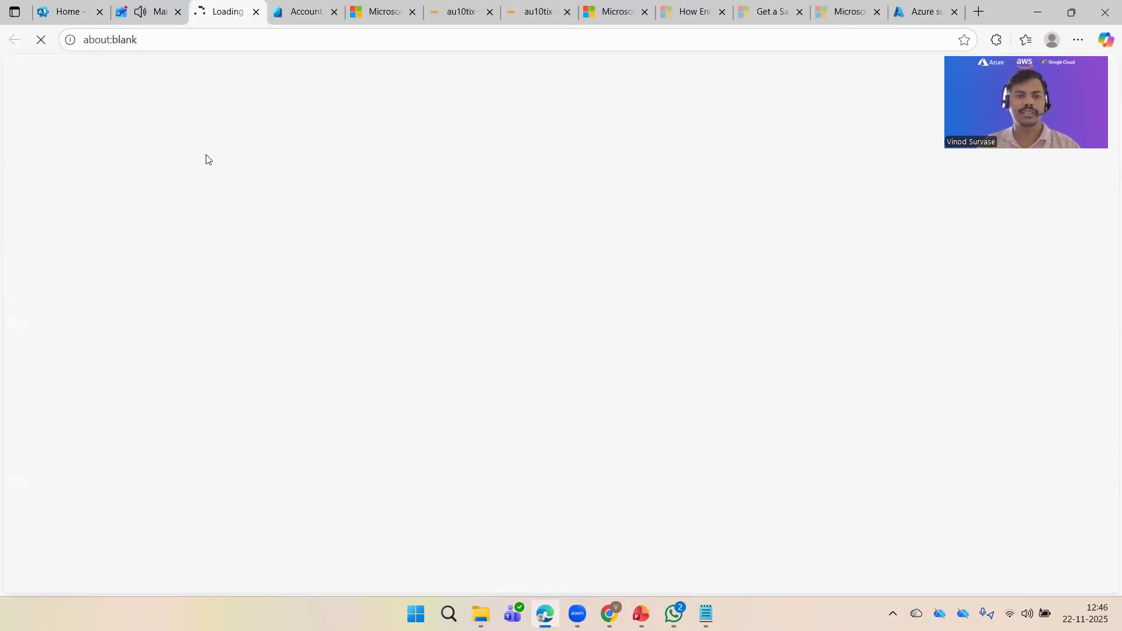
Step: Read the email confirming the tenant is already subscribed to Identity Verification by AU10TIX
click(156, 13)
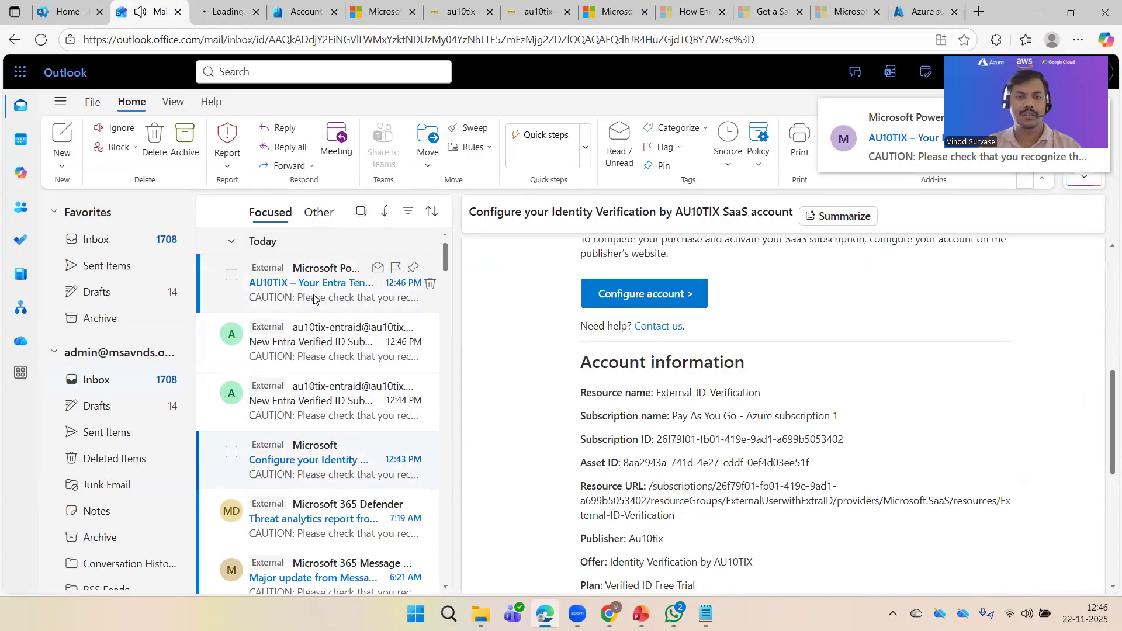
click(314, 299)
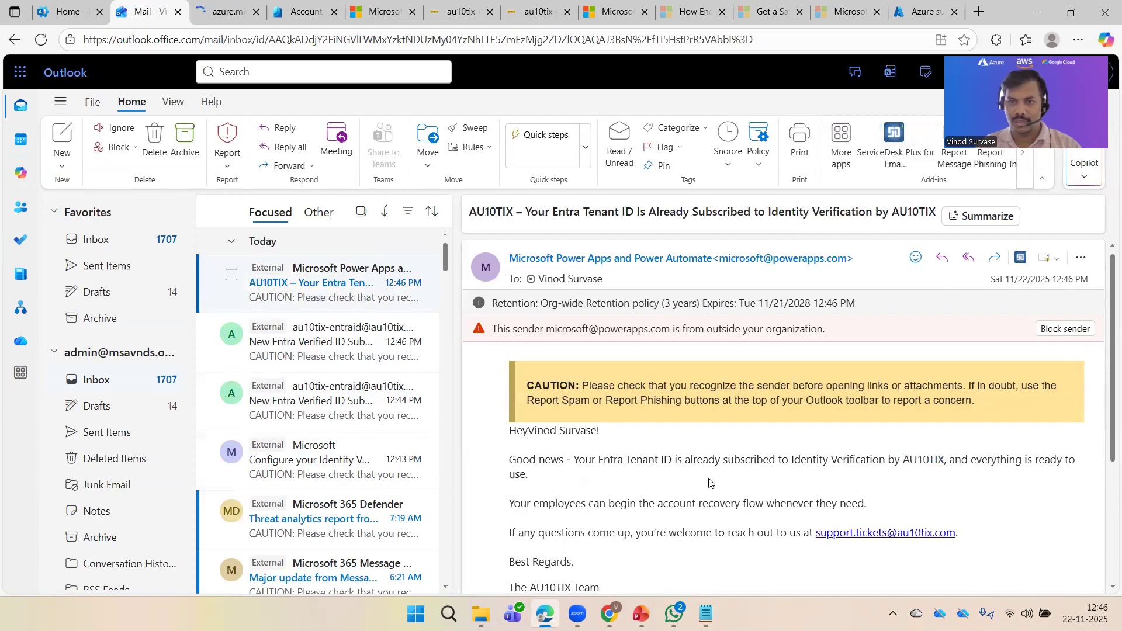
scroll(696, 486, down, 3)
scroll(768, 406, up, 3)
click(232, 5)
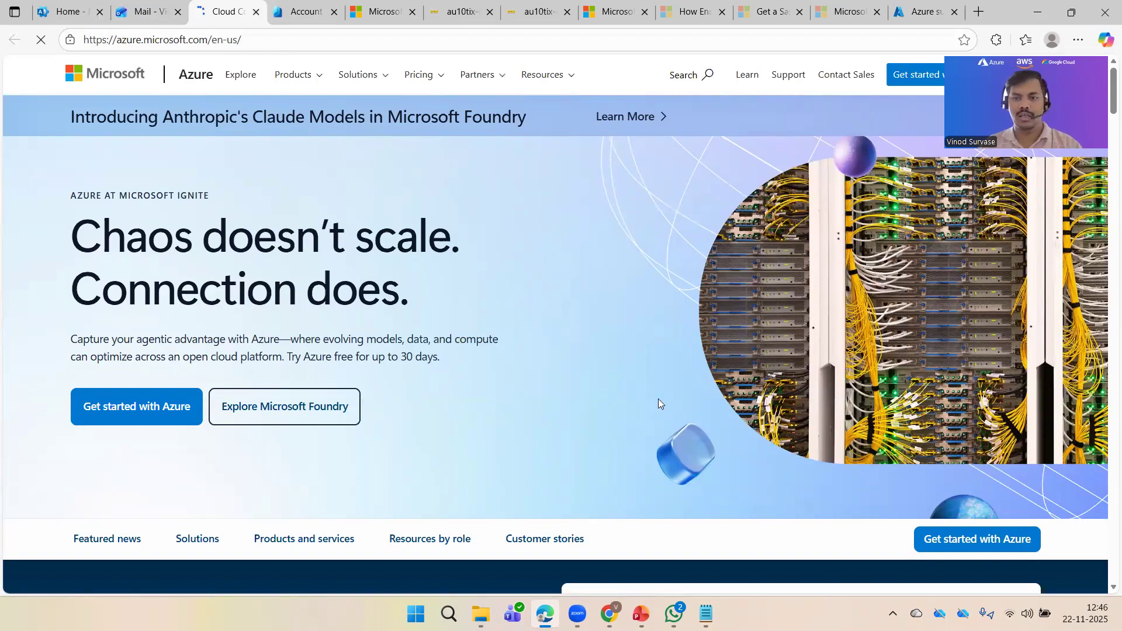
Step: Close the stray Azure tab and the Solution details dialog, and go back to Mail
key(ctrl+w)
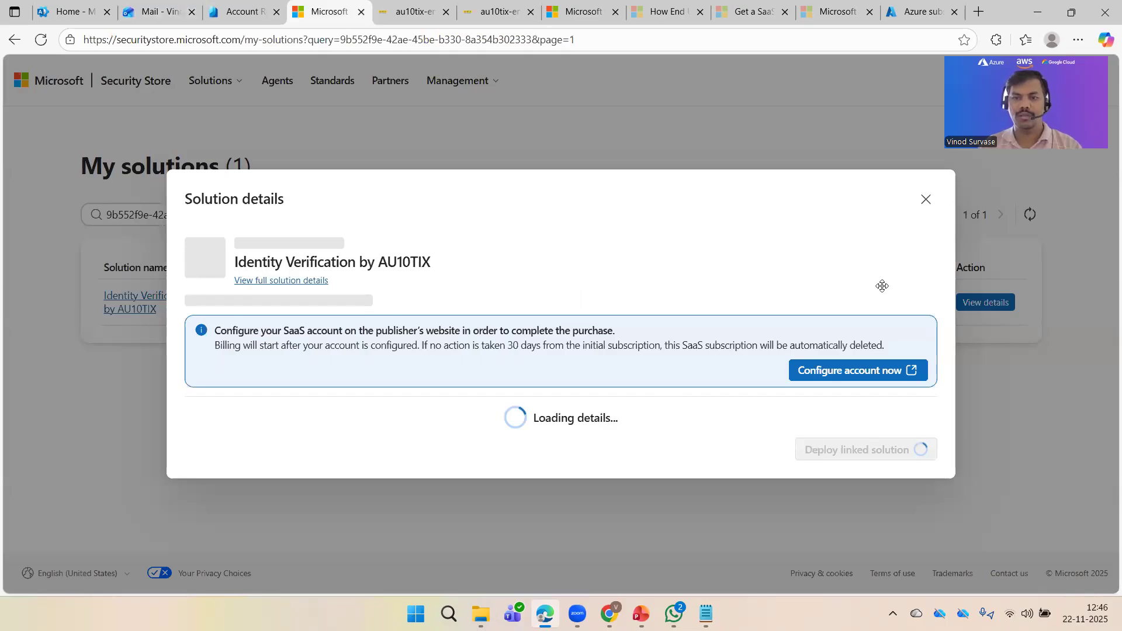
key(Escape)
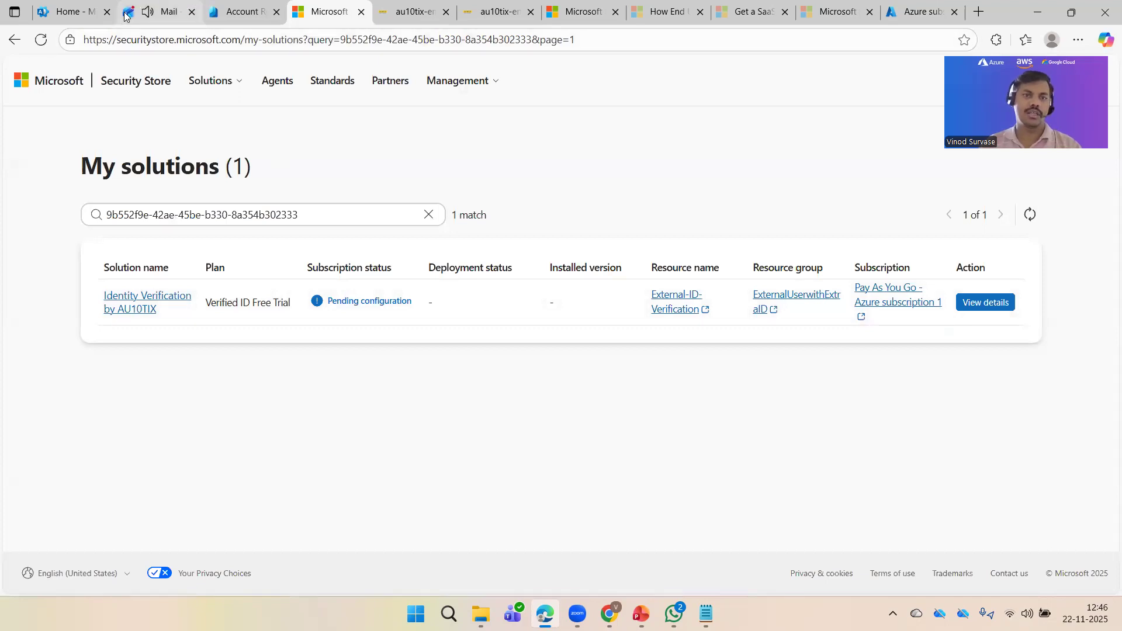
key(ctrl+2)
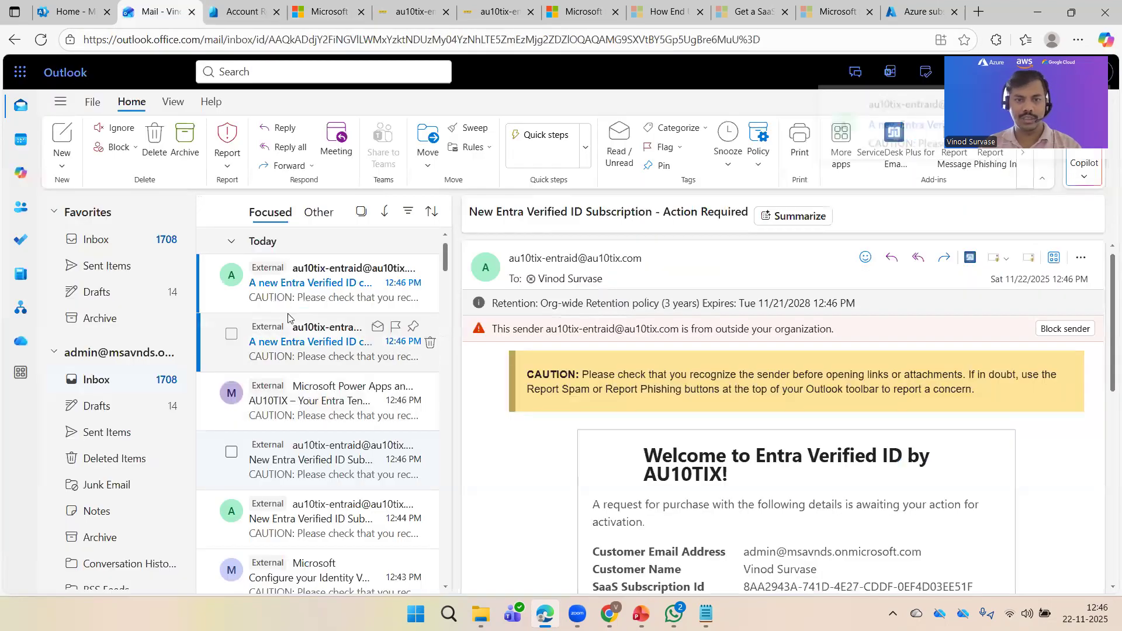
Step: Open the 'A new Entra Verified ID customer subscribed' emails showing the SaaS subscription as Subscribed
scroll(678, 409, down, 7)
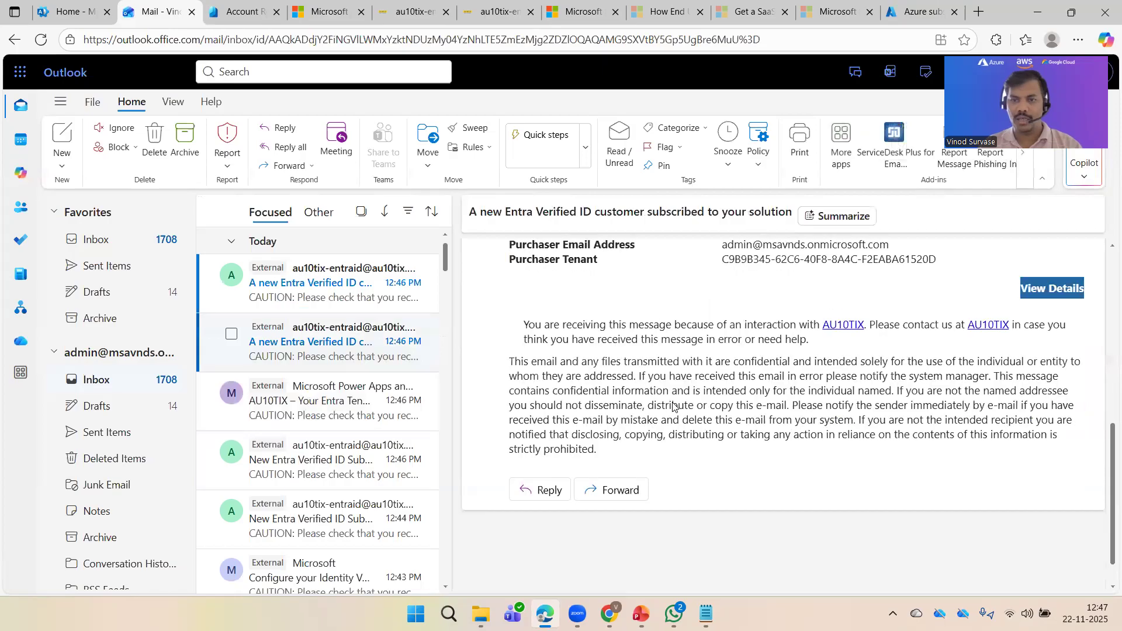
click(280, 347)
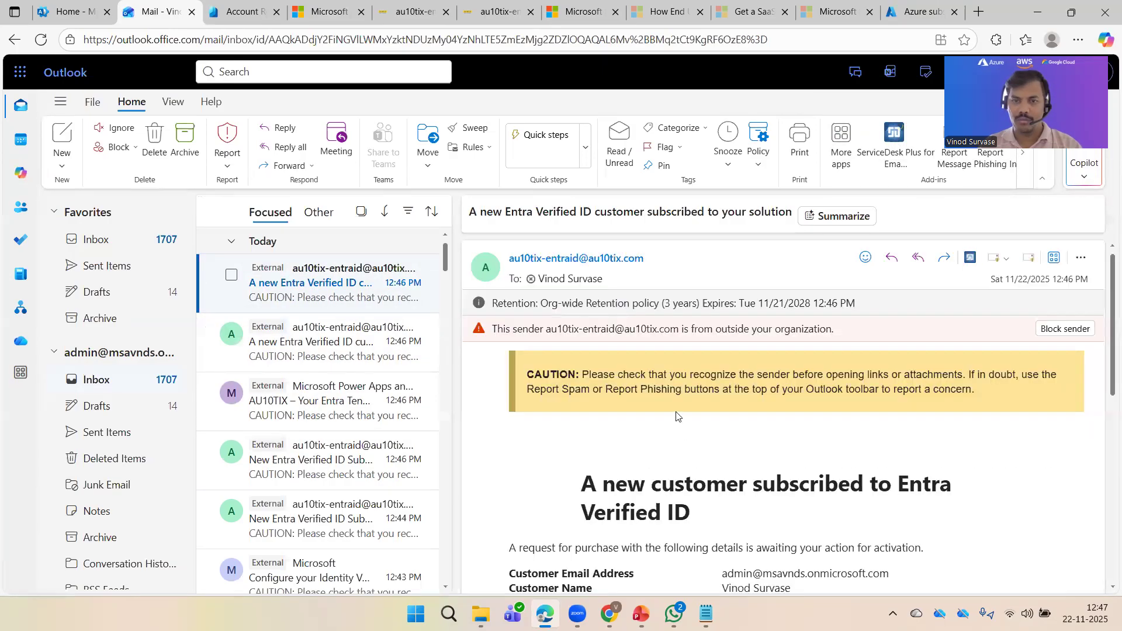
scroll(707, 439, down, 5)
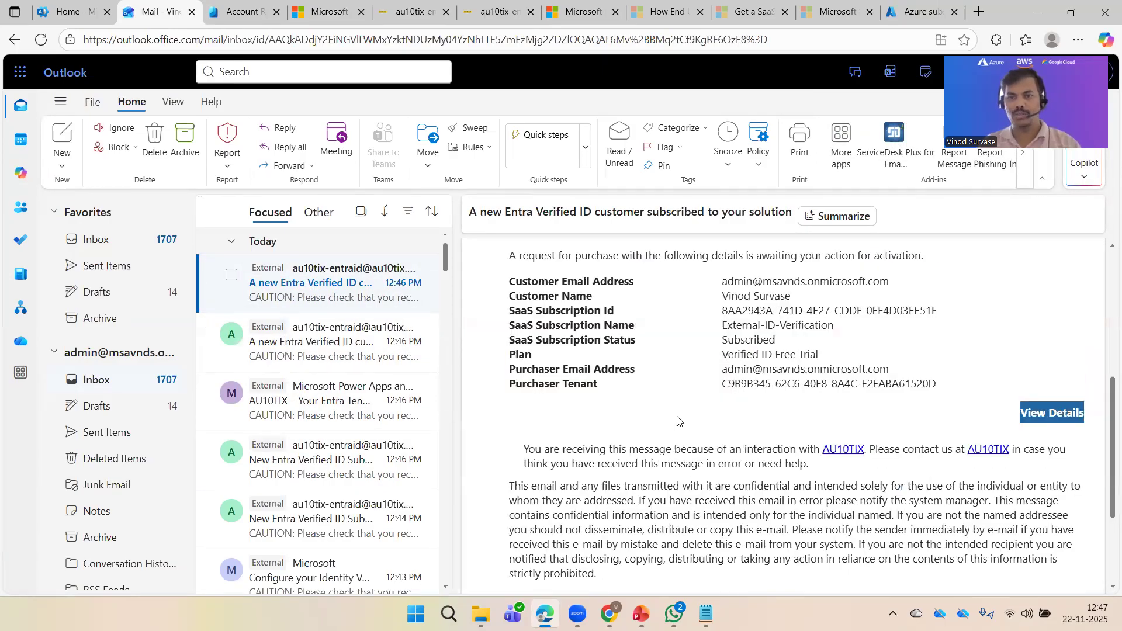
scroll(678, 421, down, 3)
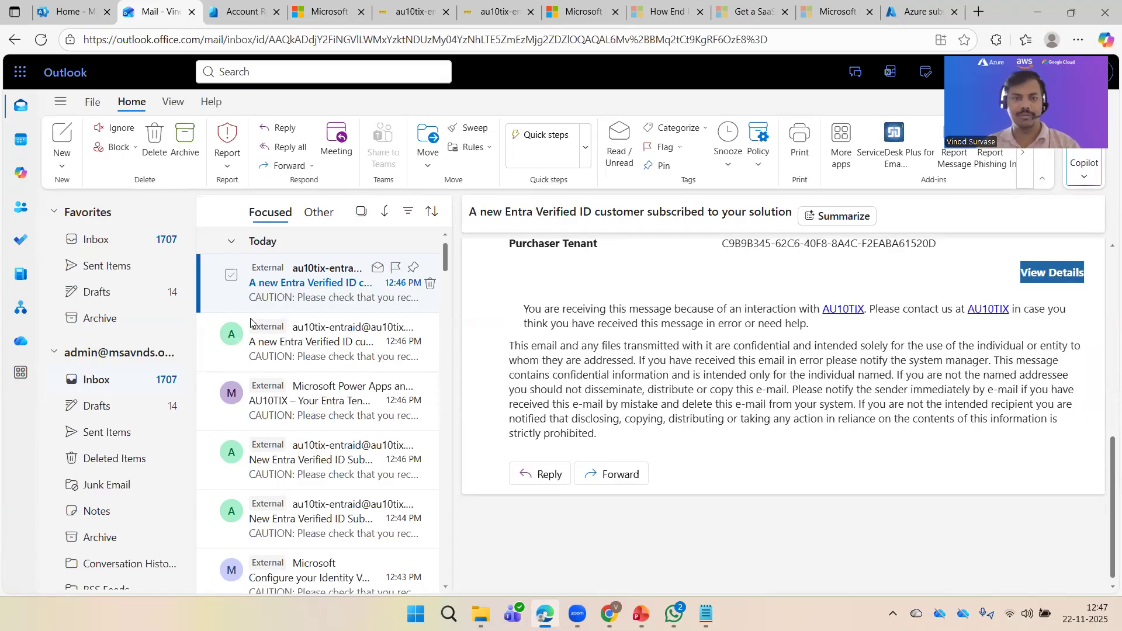
click(298, 336)
Step: Refresh Azure subscription 1's resource groups, which stay empty, then go to the Entra admin center home
click(260, 12)
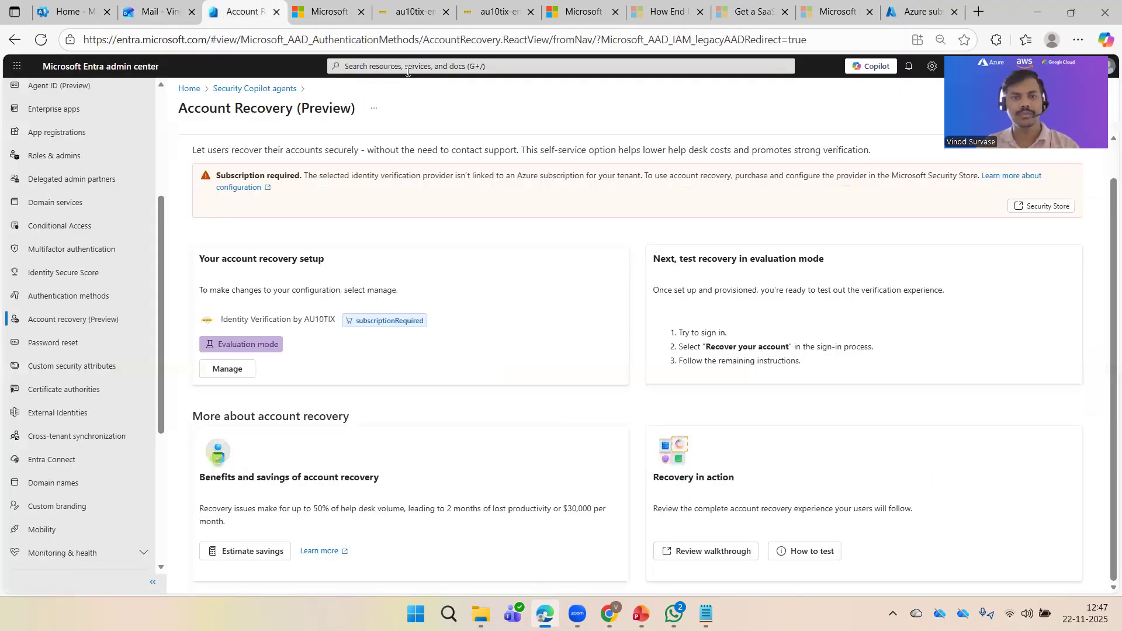
click(412, 11)
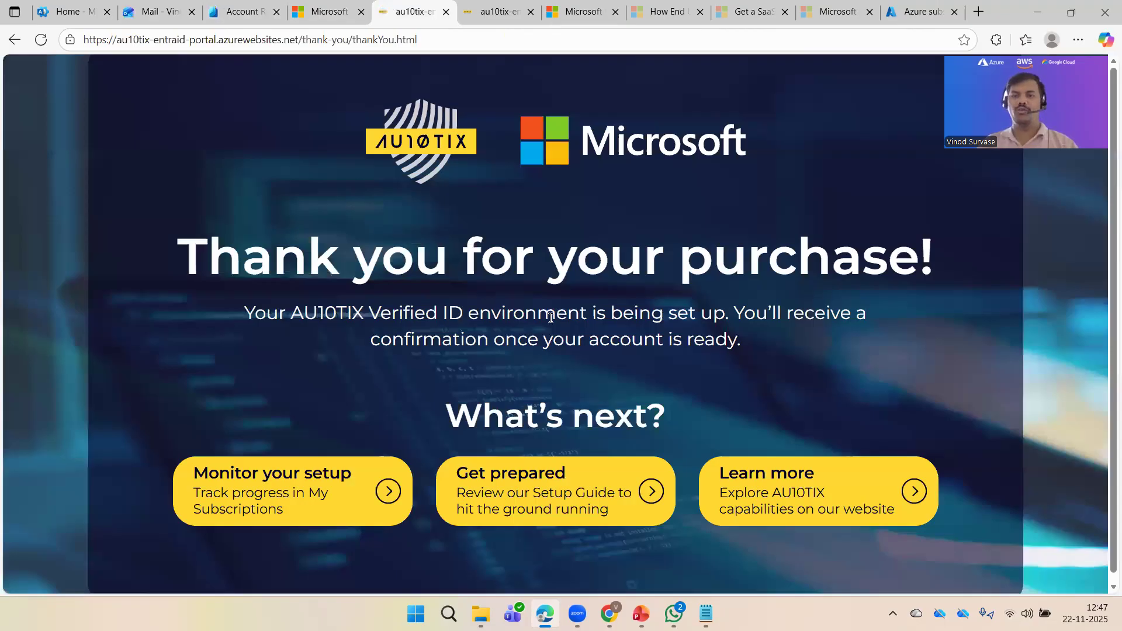
click(327, 12)
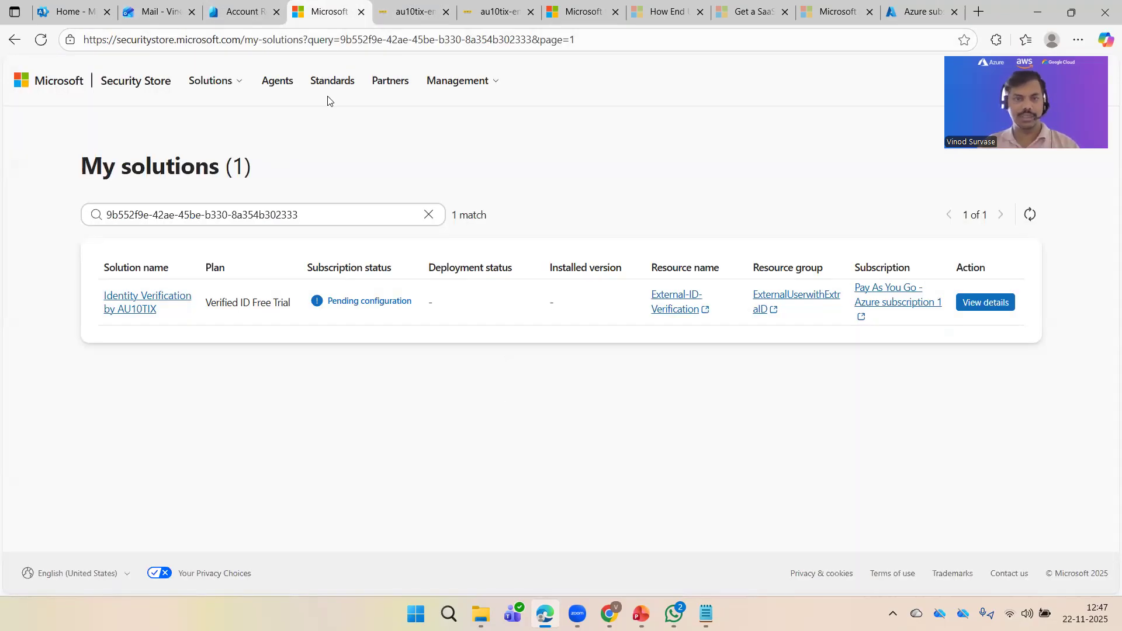
click(916, 14)
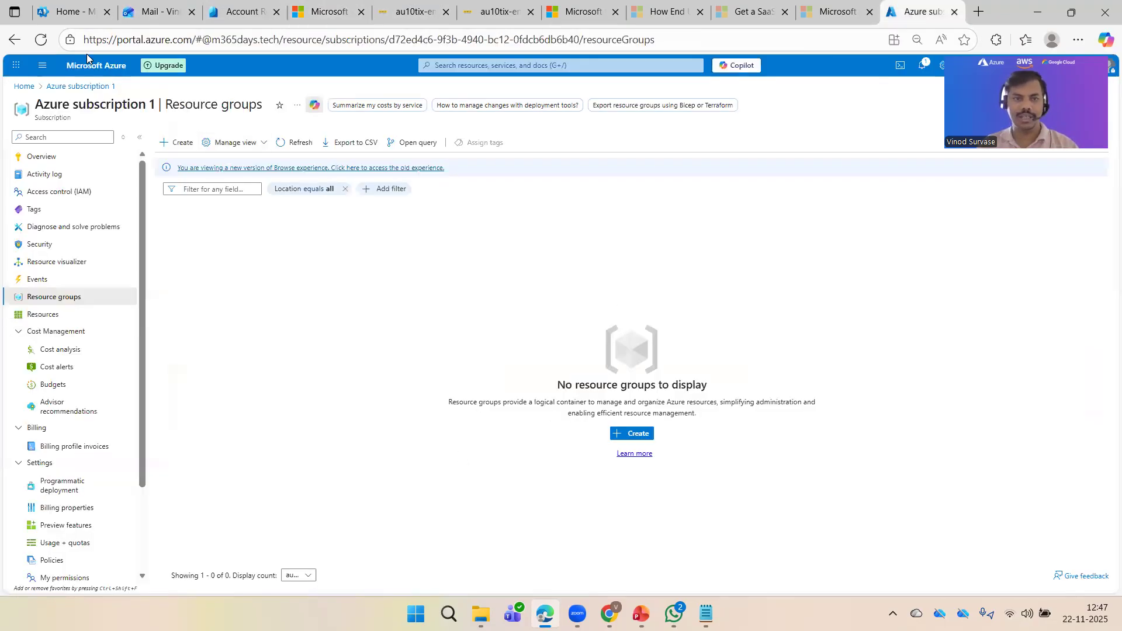
click(39, 42)
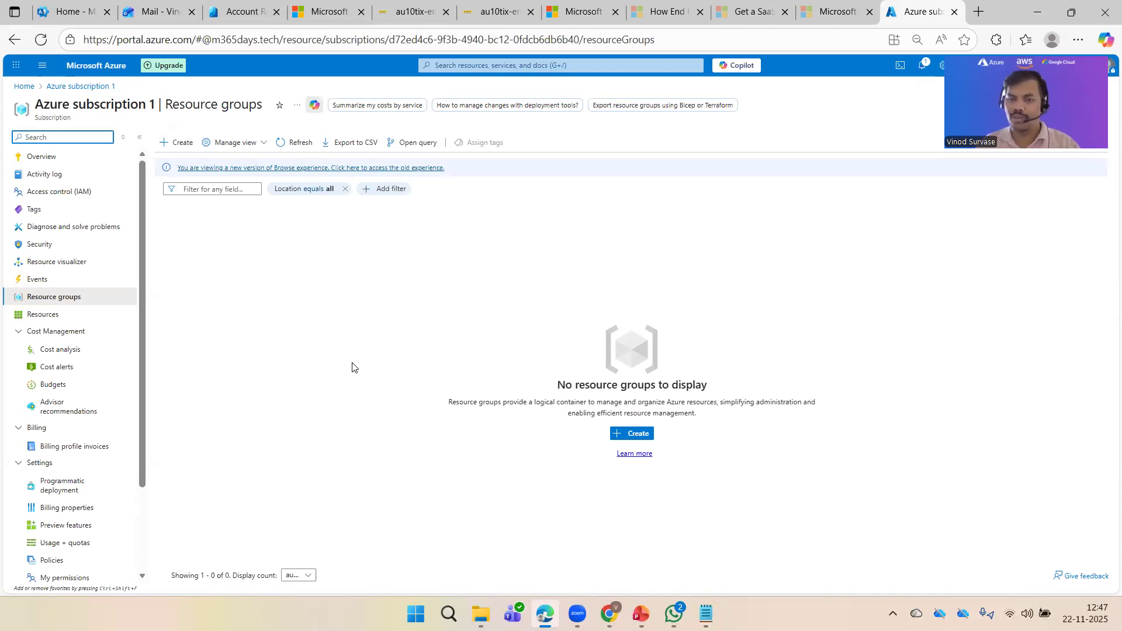
click(359, 391)
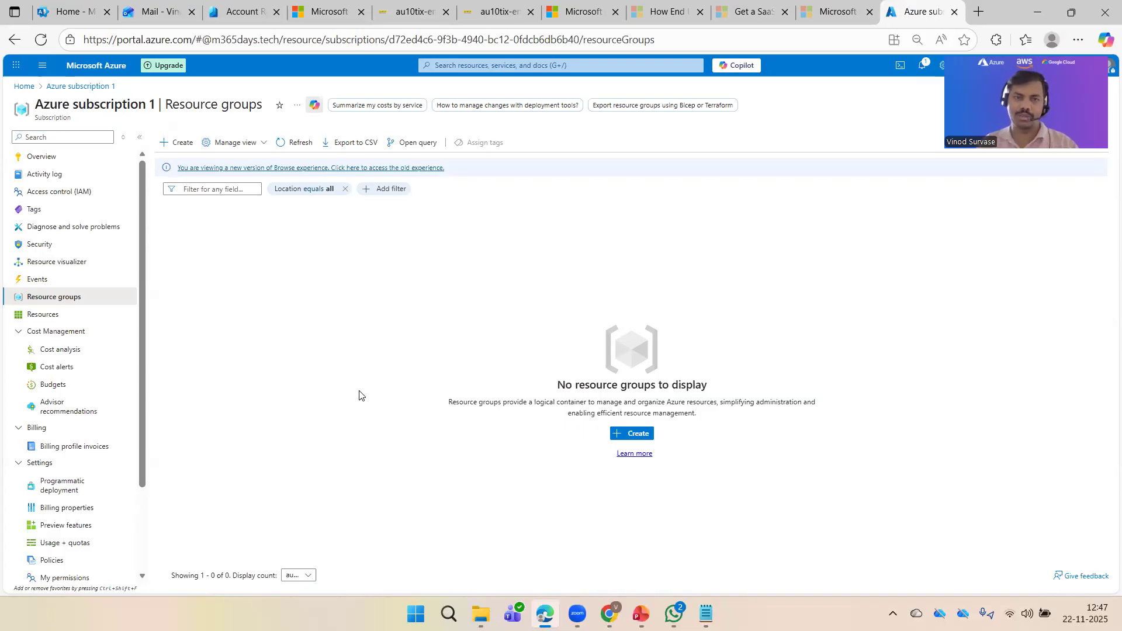
click(243, 11)
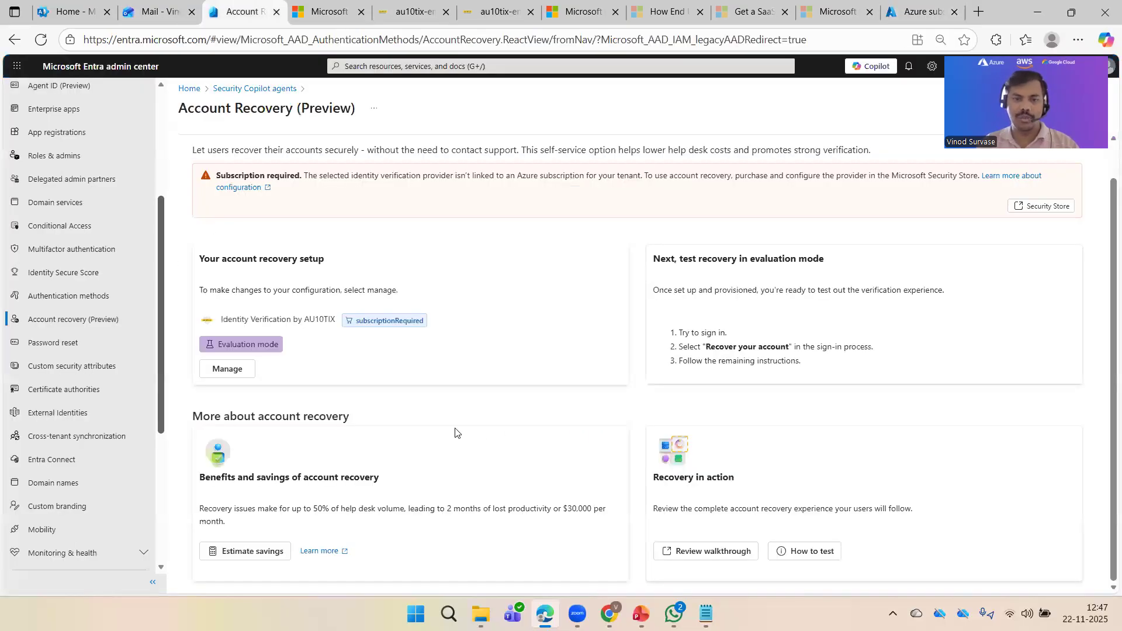
click(189, 89)
Step: Open the AU10TIX subscription-configured email and follow its Review SaaS subscription link into Azure
click(45, 45)
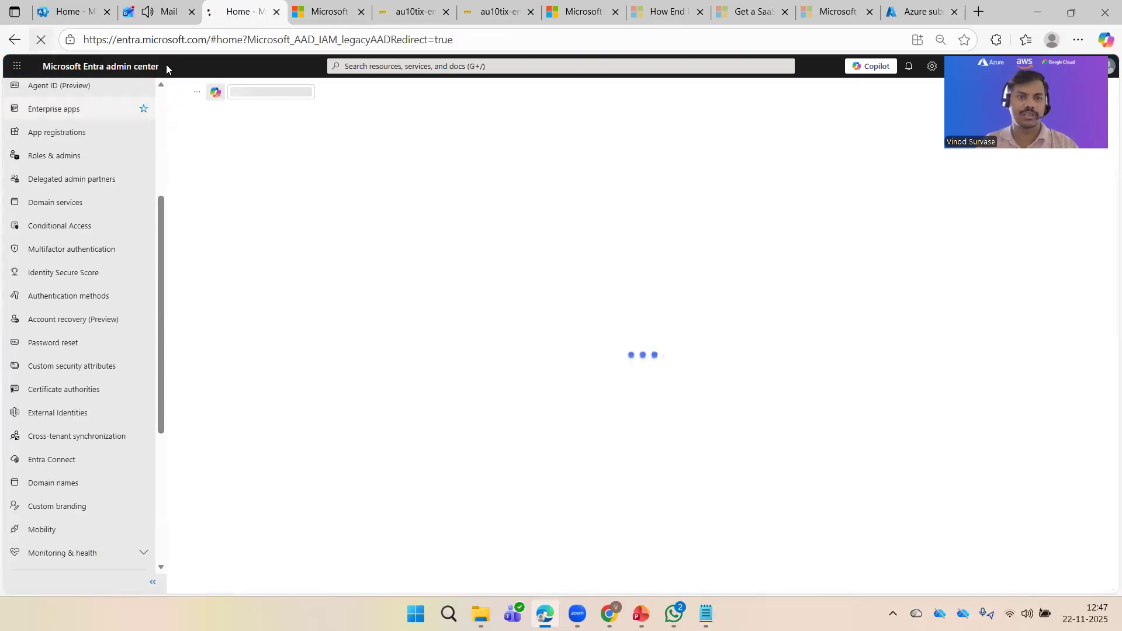
click(135, 6)
click(289, 295)
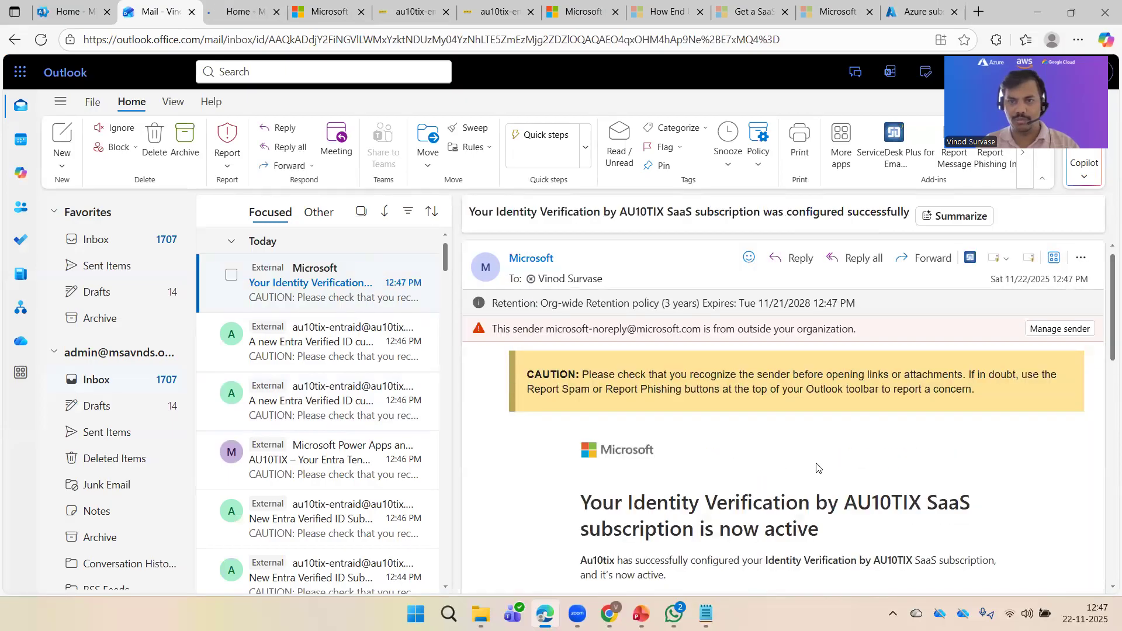
scroll(817, 468, down, 3)
scroll(823, 459, down, 1)
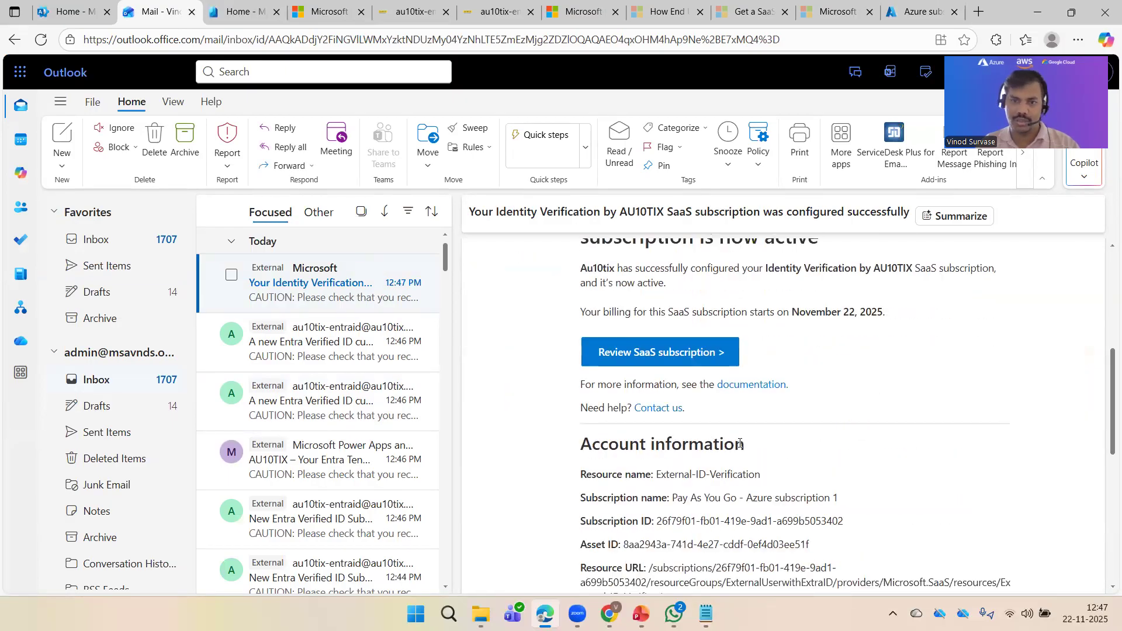
scroll(824, 467, down, 2)
scroll(832, 449, up, 1)
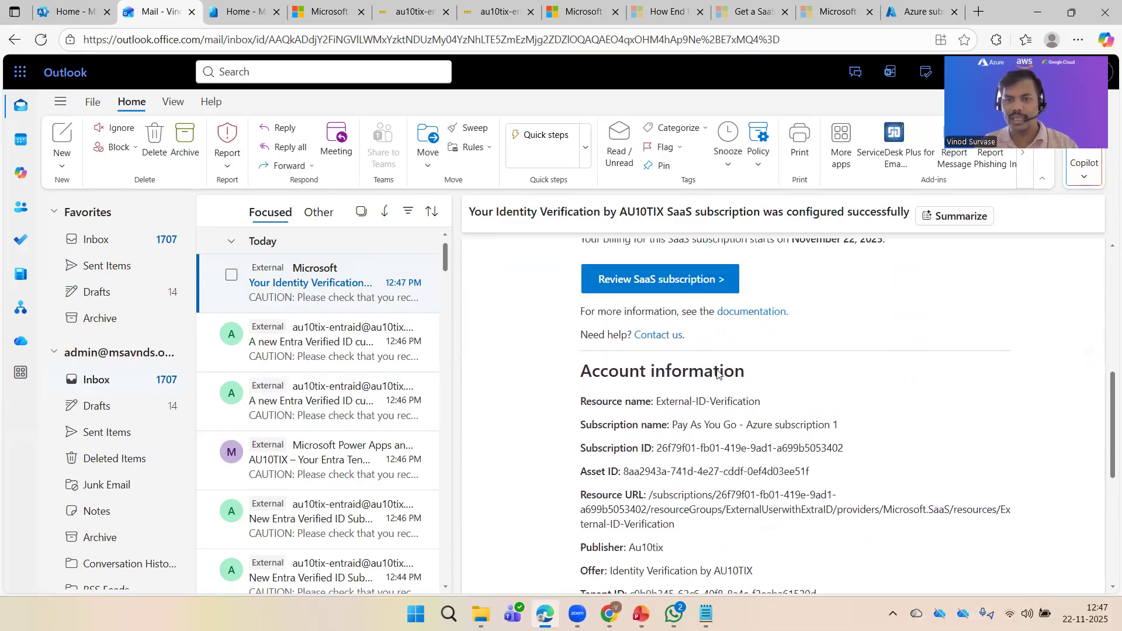
click(661, 279)
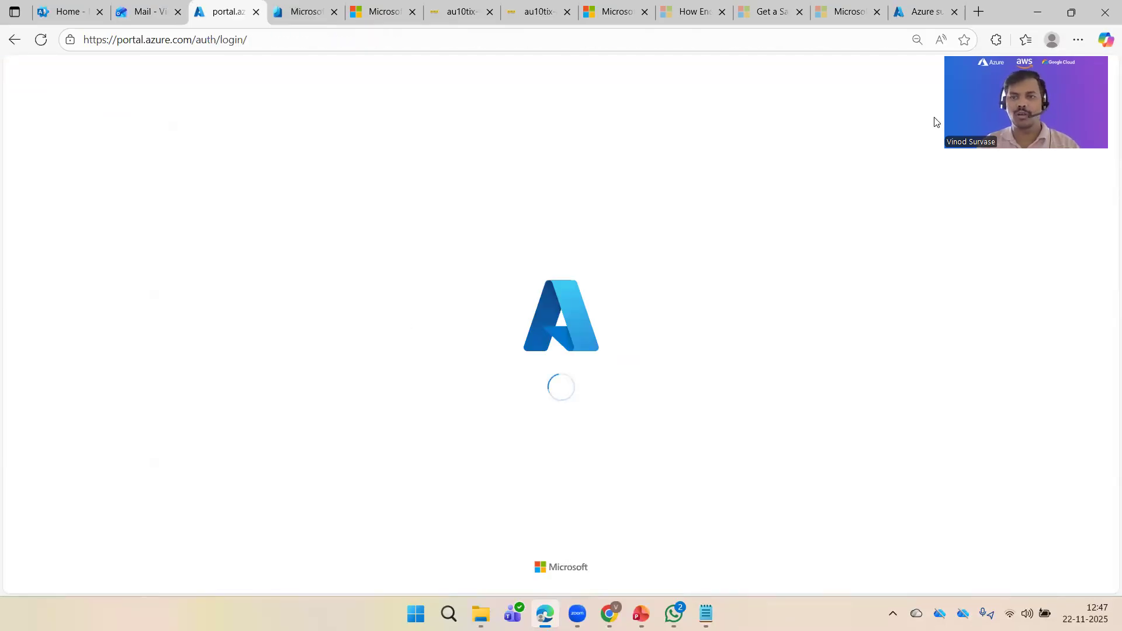
Step: Open the External-ID-Verification SaaS subscription page in the Azure portal
click(40, 41)
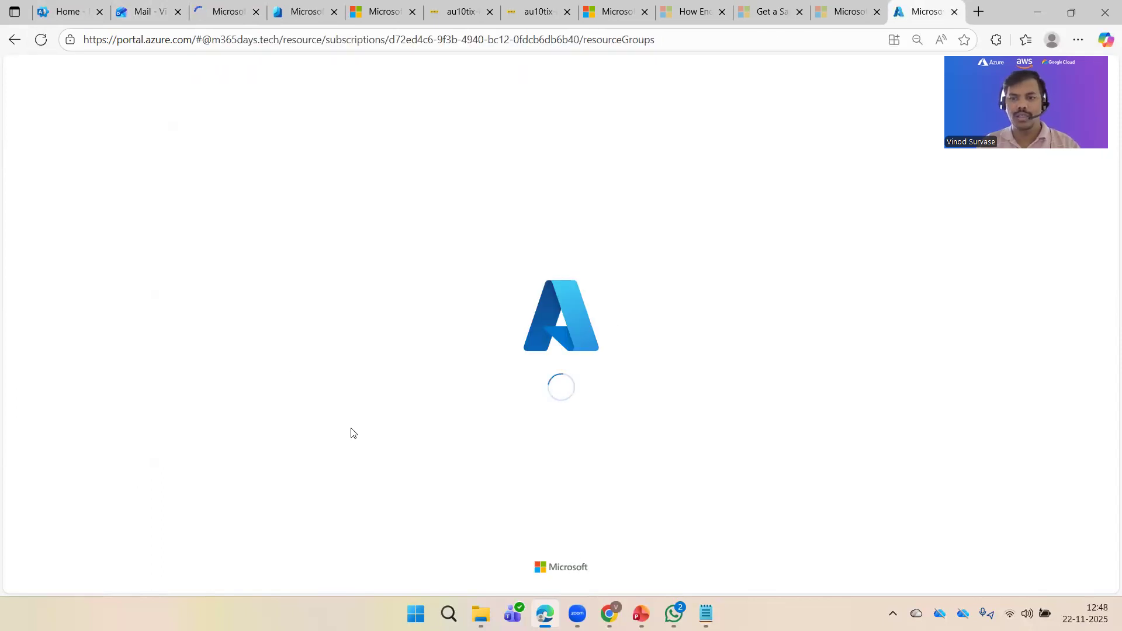
click(214, 6)
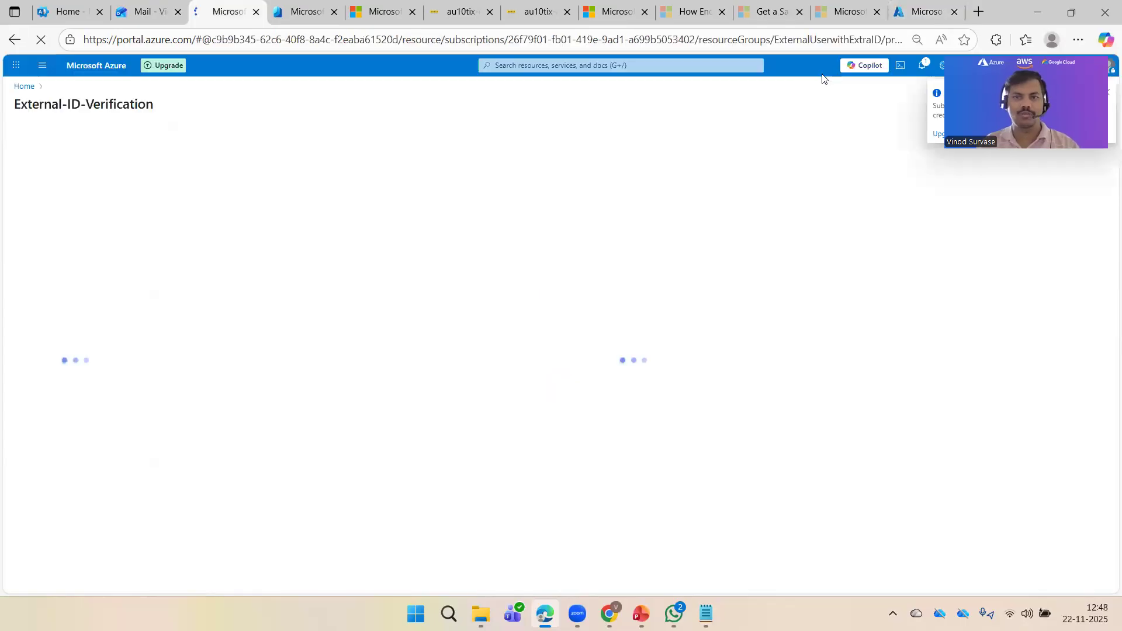
click(926, 4)
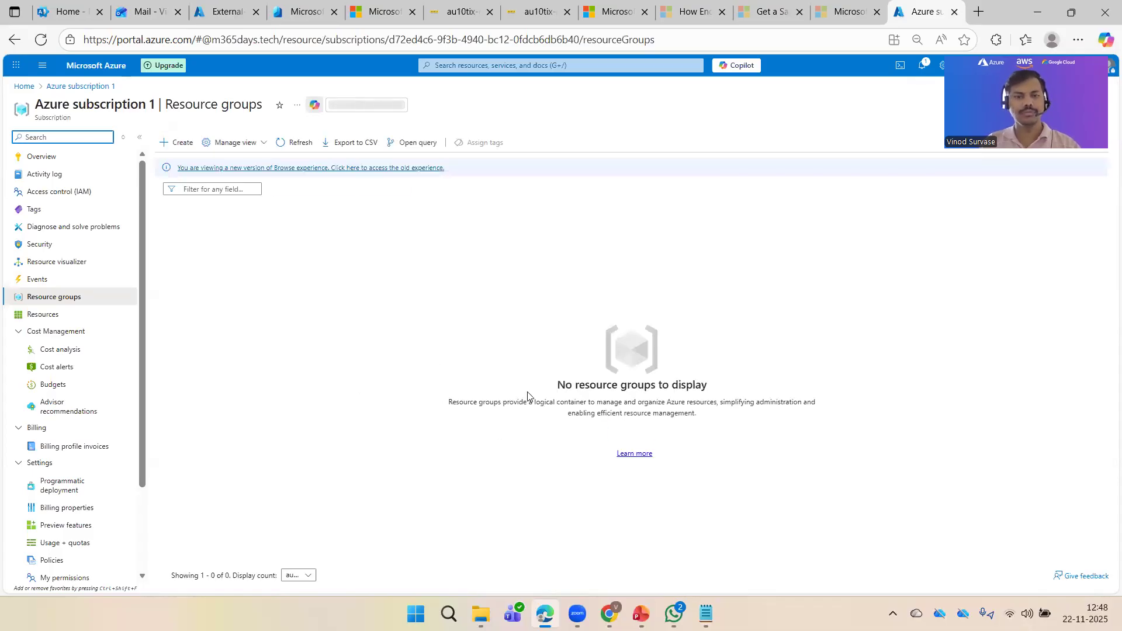
click(225, 12)
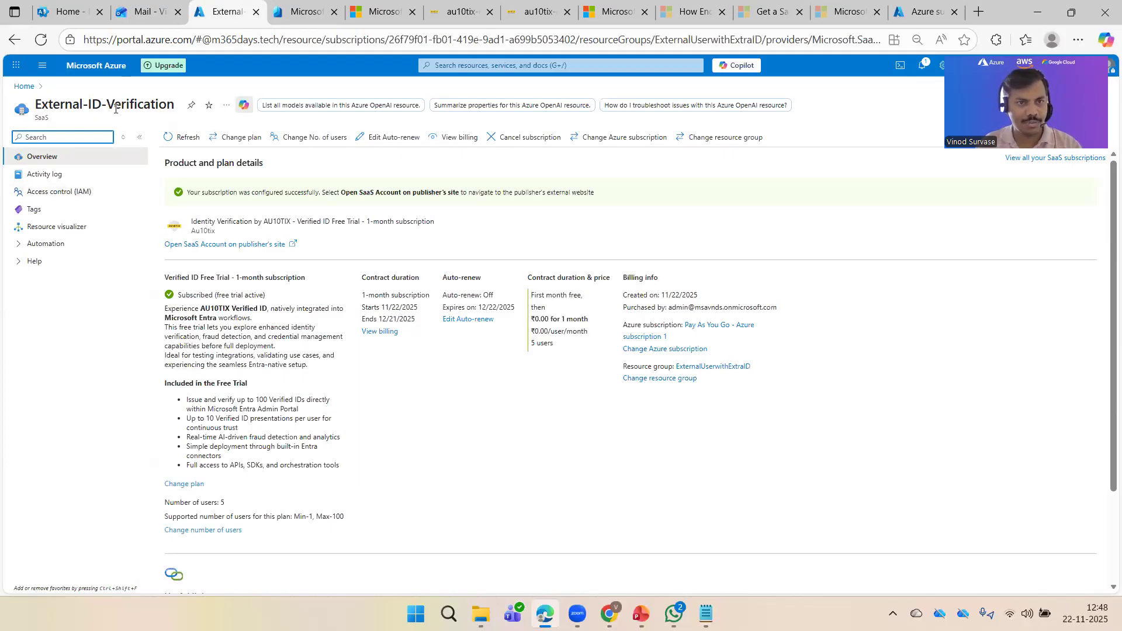
Step: Review the resource's contract duration, price and free trial plan details, confirming it is Subscribed
drag(115, 108, 59, 105)
drag(121, 129, 26, 107)
key(ctrl+c)
click(155, 103)
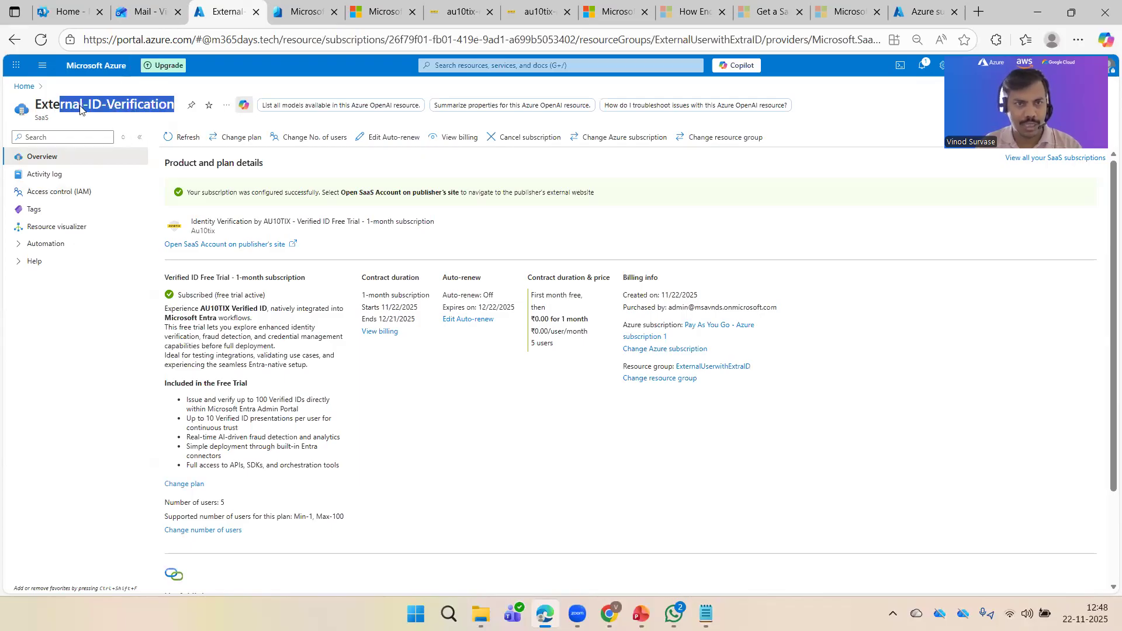
click(450, 447)
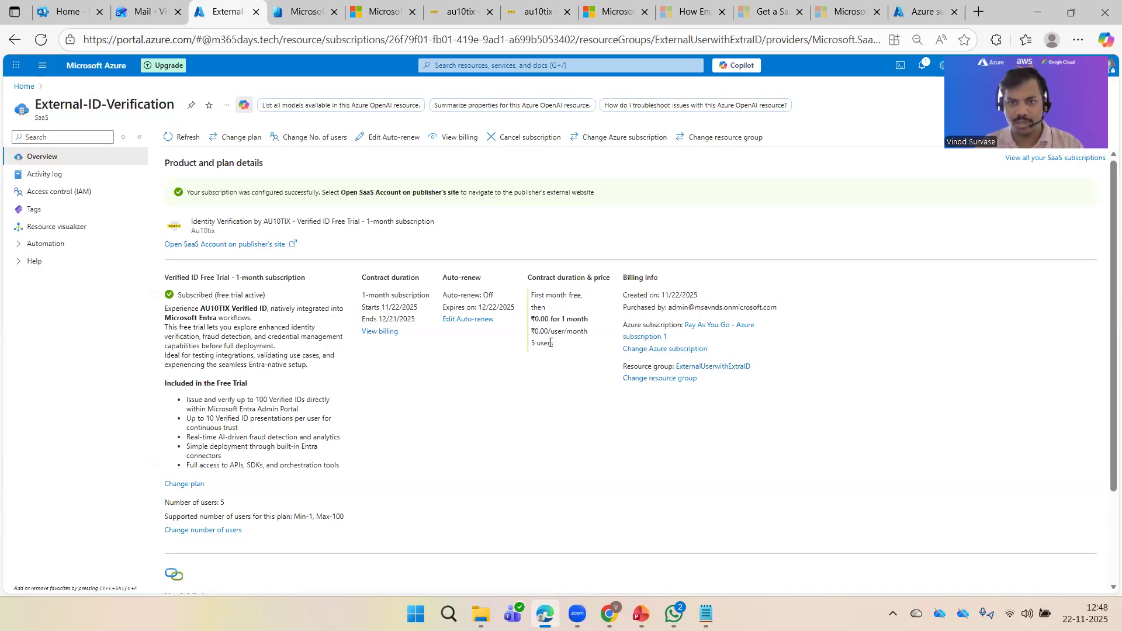
drag(530, 279, 597, 279)
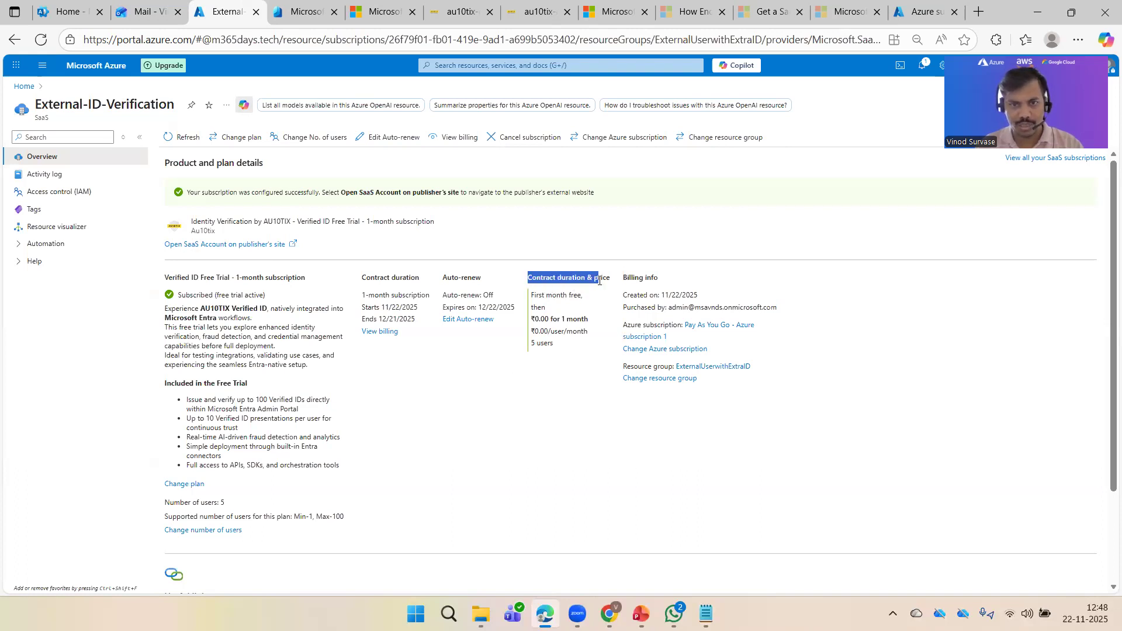
drag(387, 279, 400, 278)
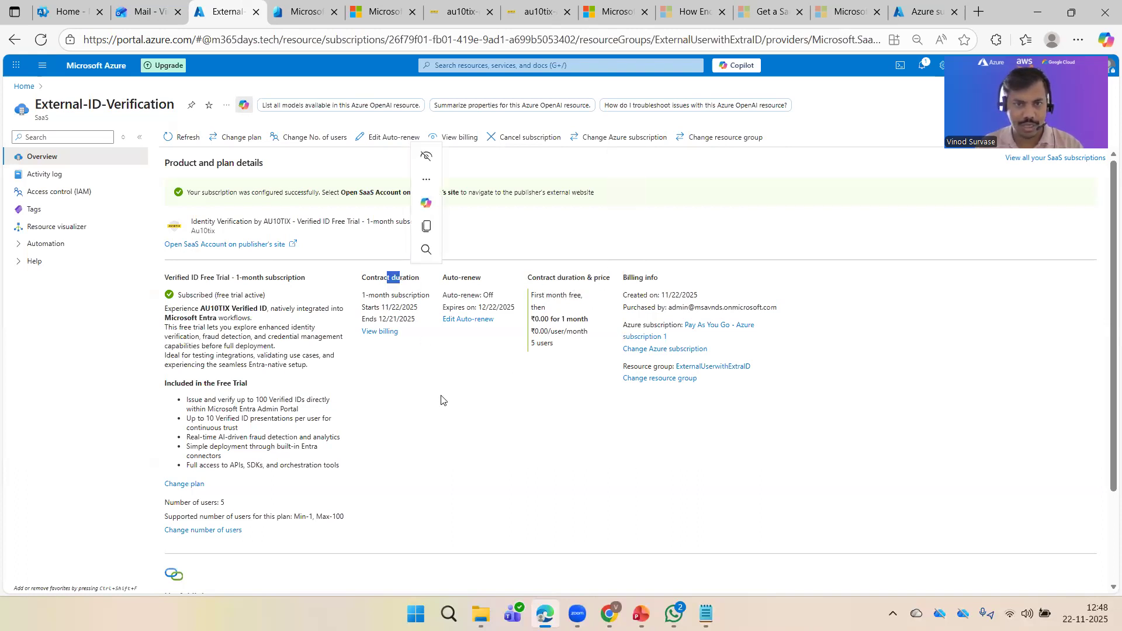
click(439, 421)
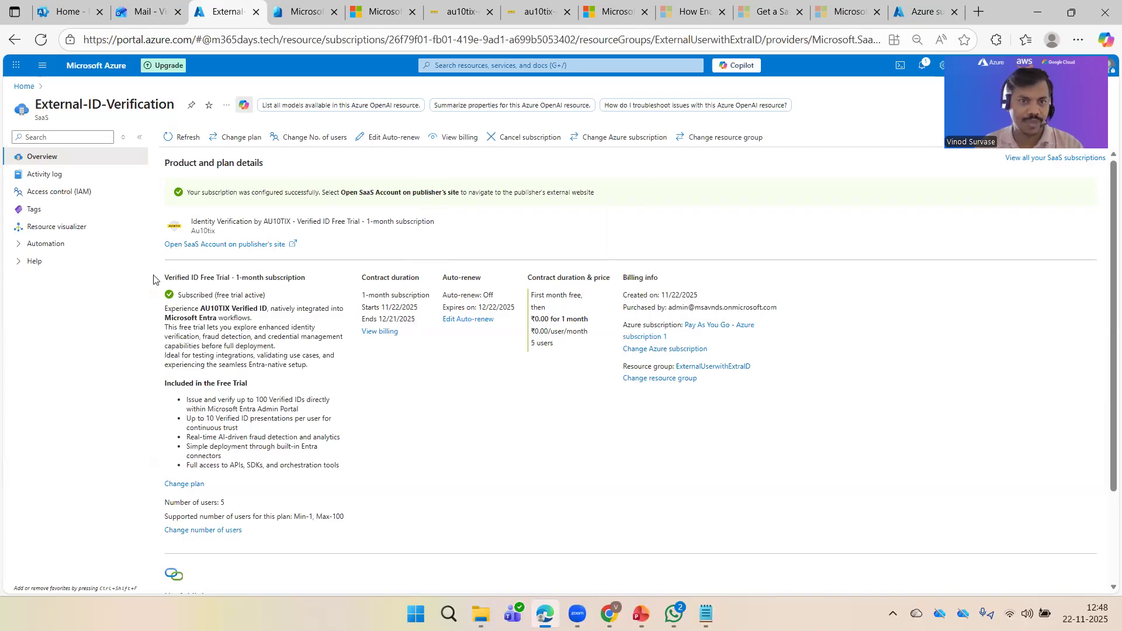
drag(151, 274, 371, 464)
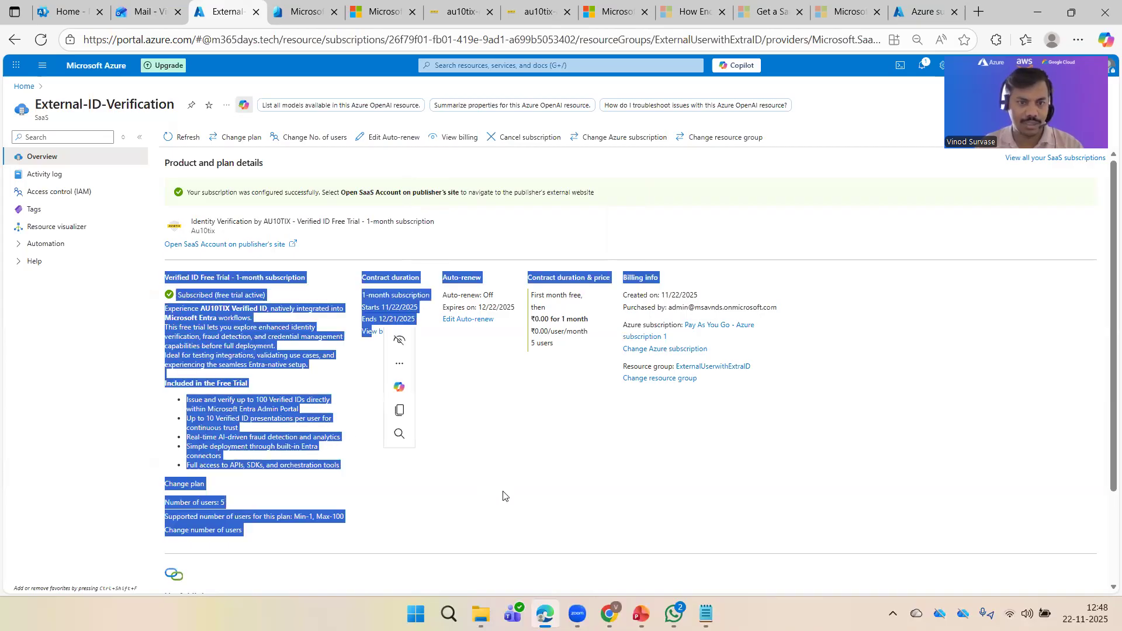
click(556, 480)
scroll(268, 412, down, 2)
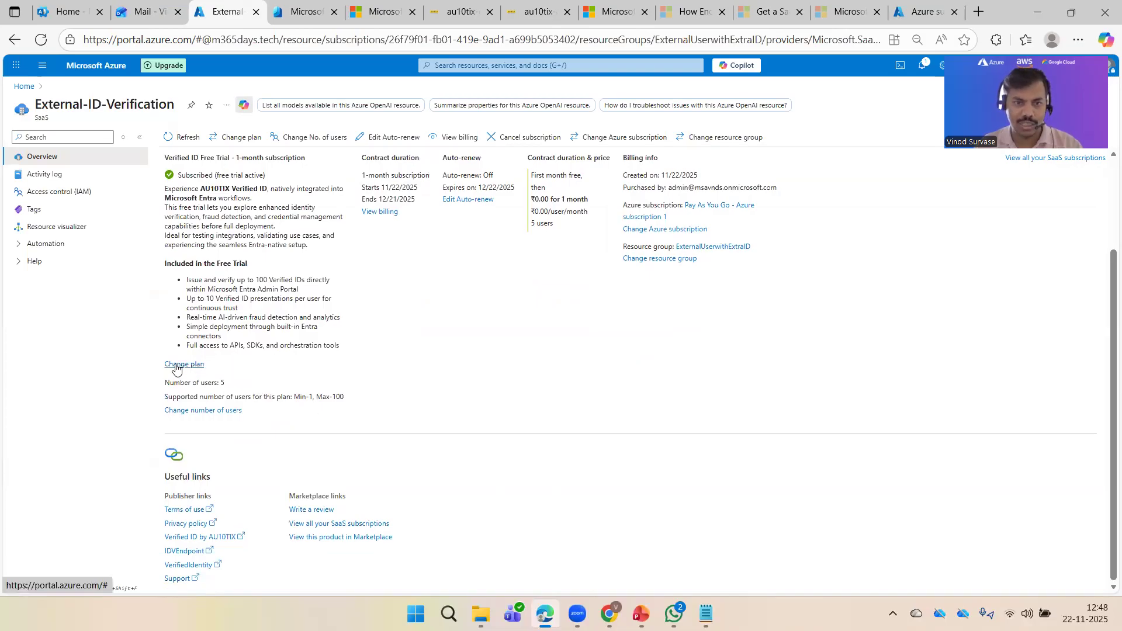
scroll(431, 397, up, 2)
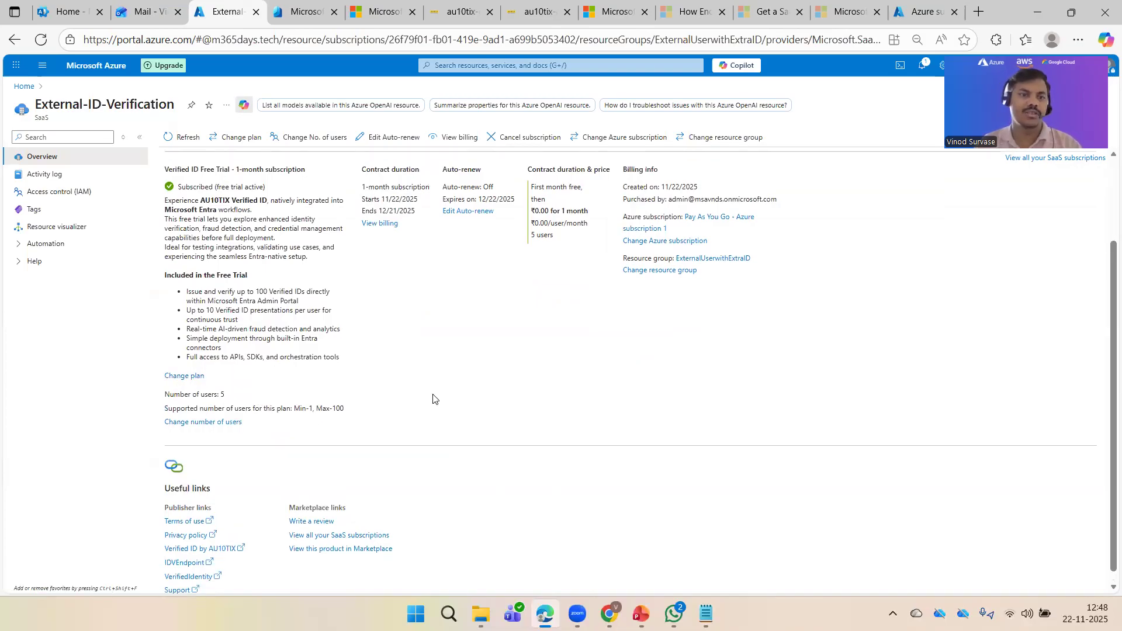
Step: Check the automation and help options, then search the portal for External-ID-Verification and open it
click(36, 244)
click(33, 278)
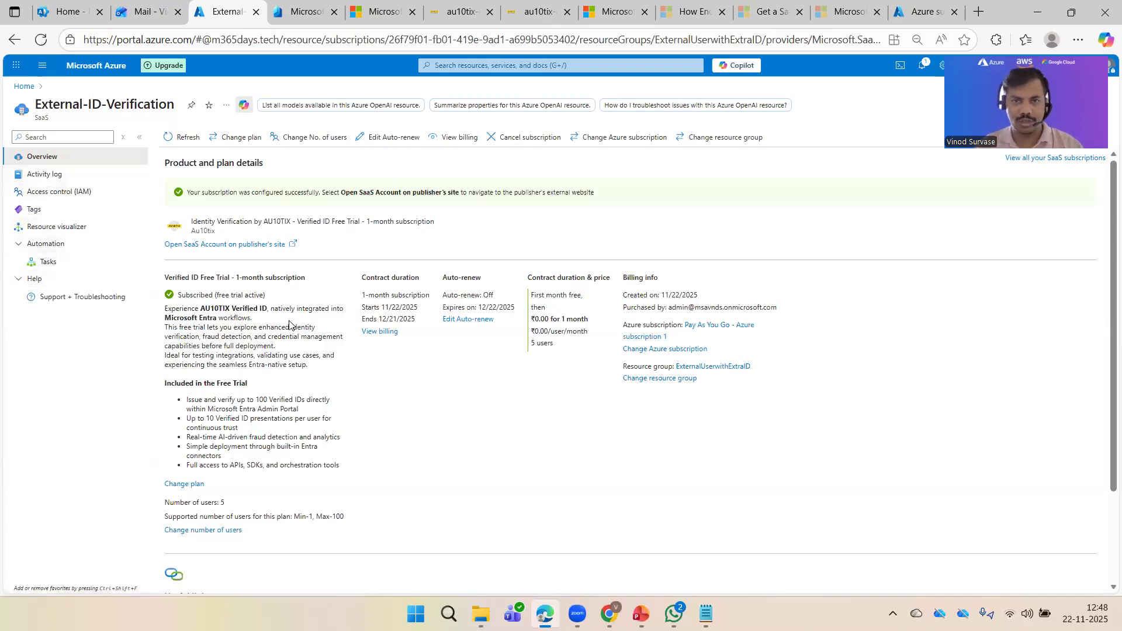
click(928, 10)
click(441, 66)
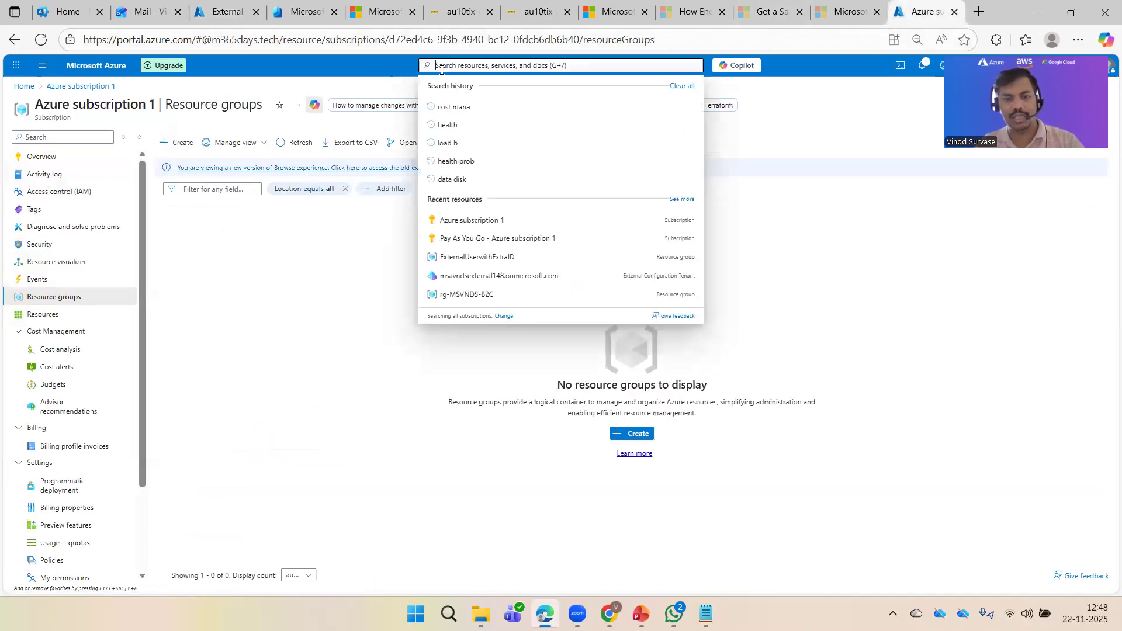
key(ctrl+v)
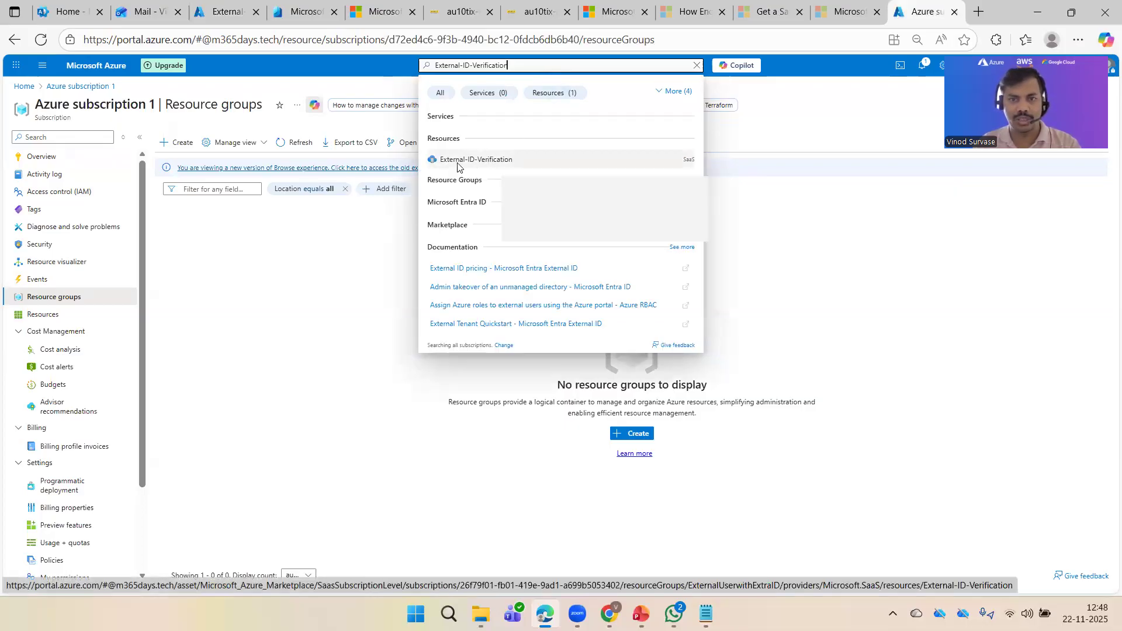
click(455, 140)
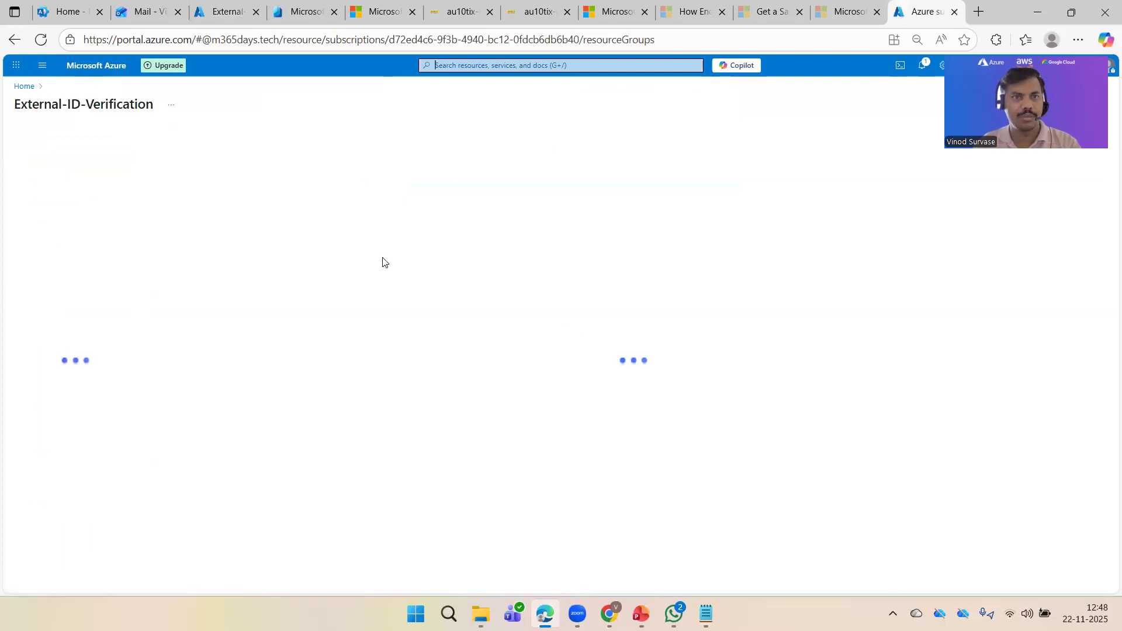
click(301, 12)
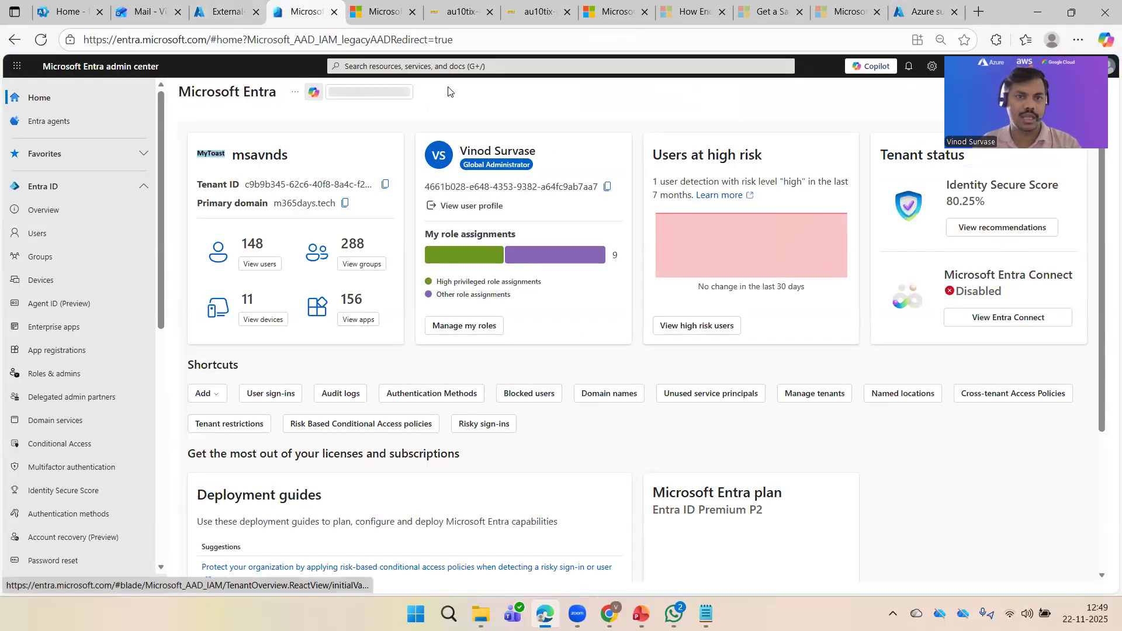
Step: Search the Entra admin center and Enterprise applications for External-ID-Verification, finding no app
click(432, 65)
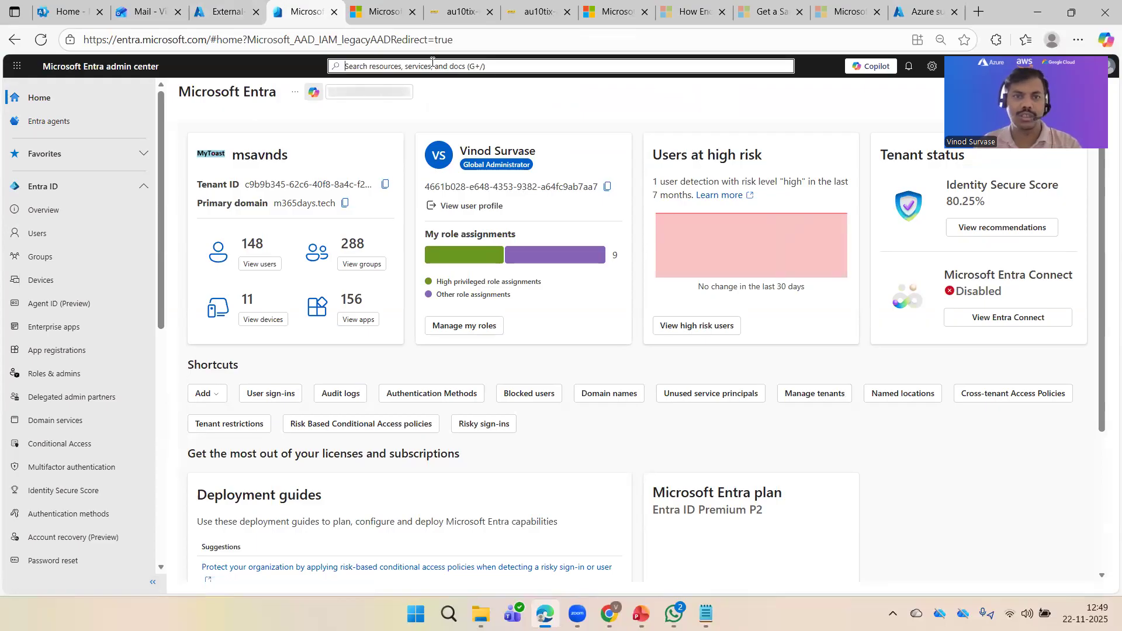
key(ctrl+v)
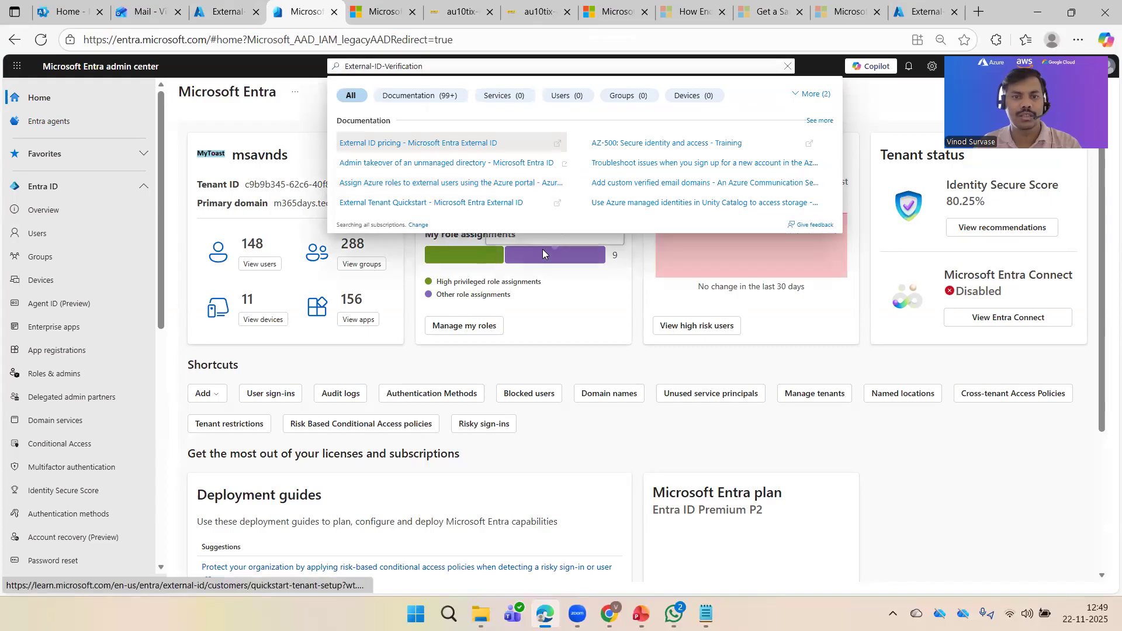
click(633, 322)
click(456, 66)
key(ctrl+v)
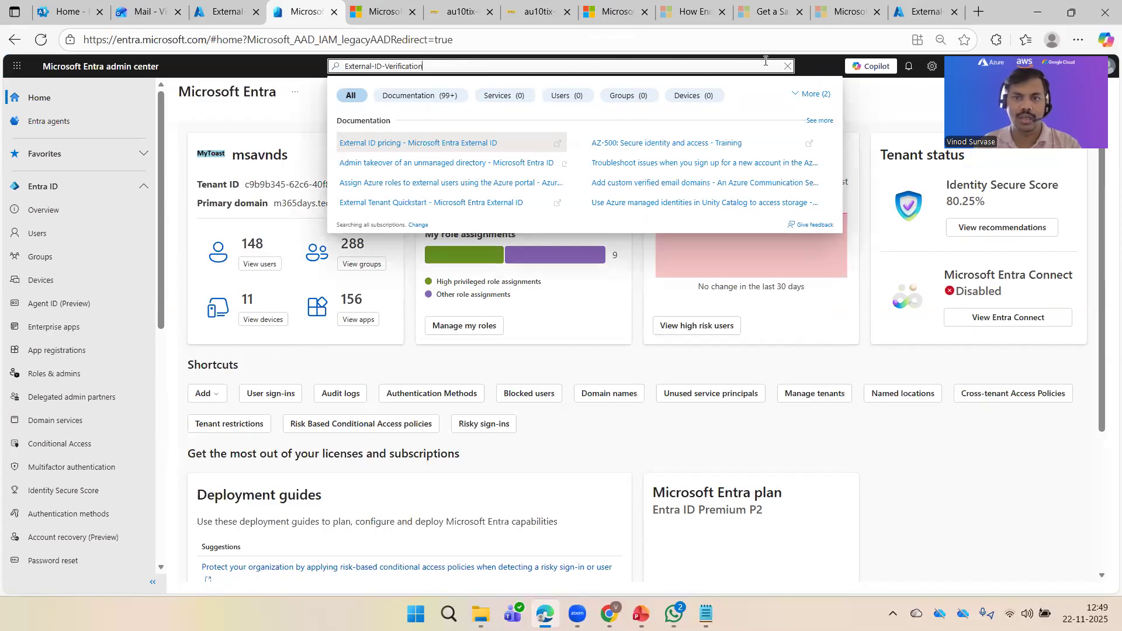
click(785, 66)
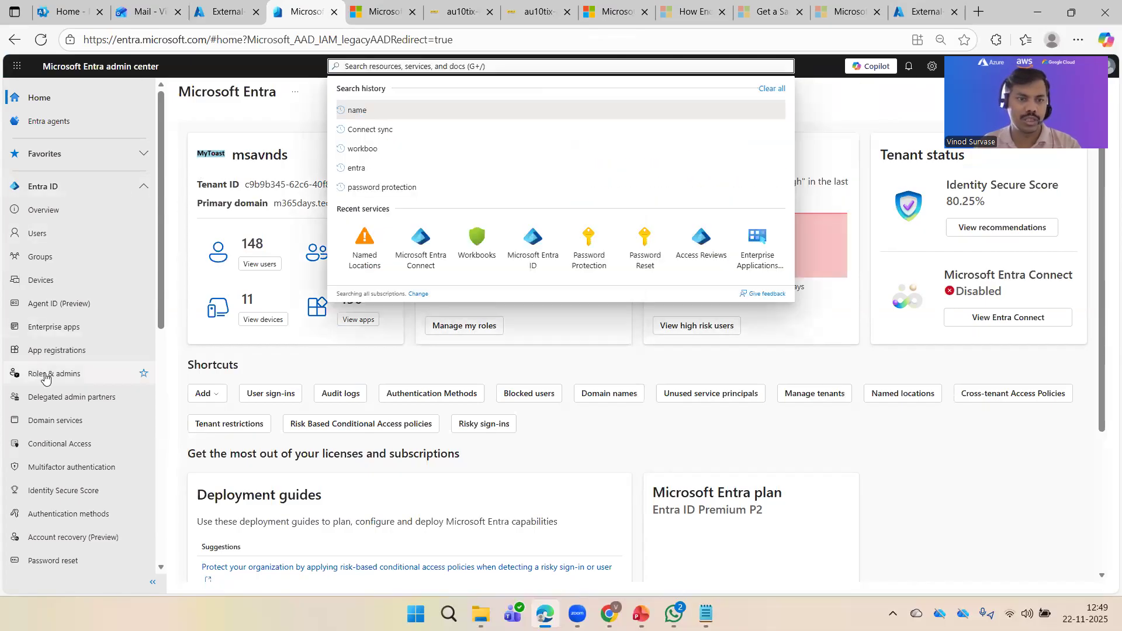
click(60, 328)
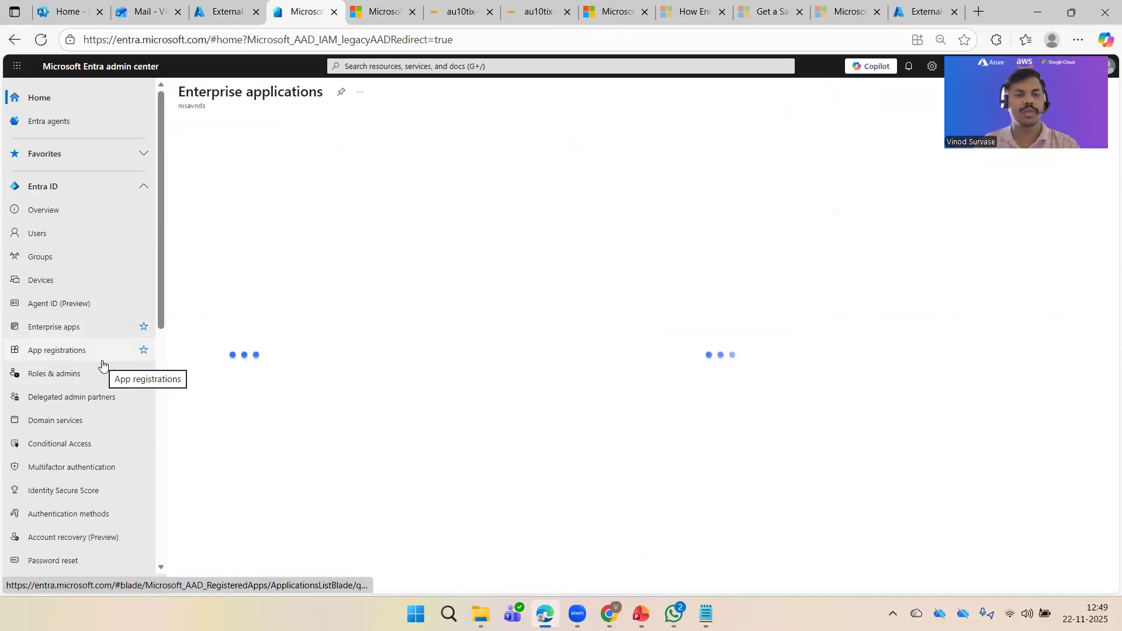
click(390, 253)
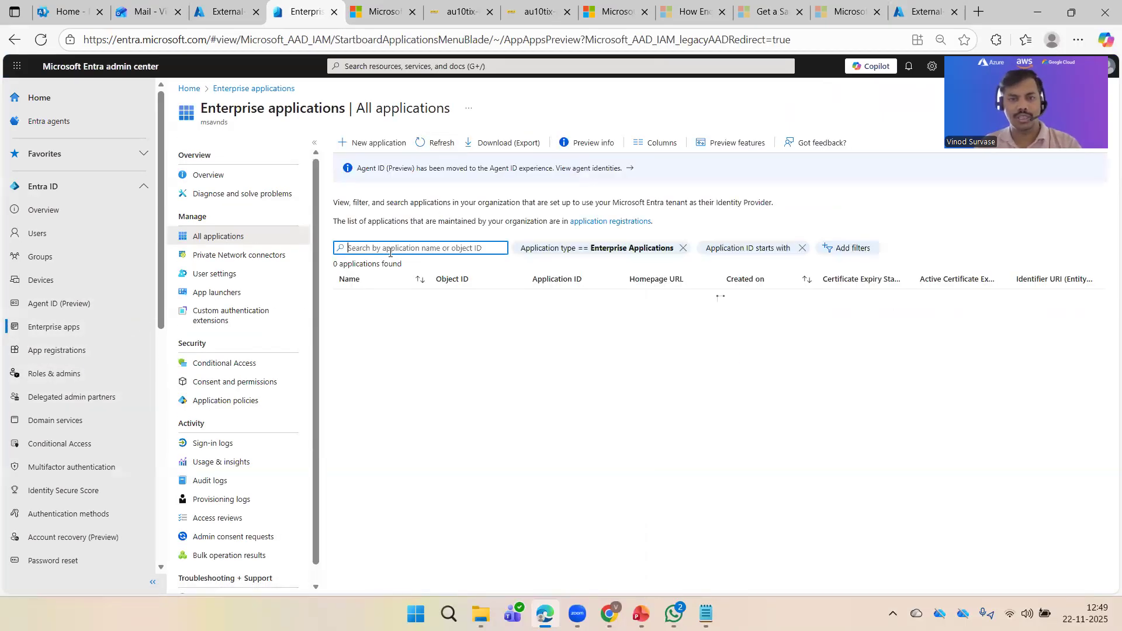
key(ctrl+v)
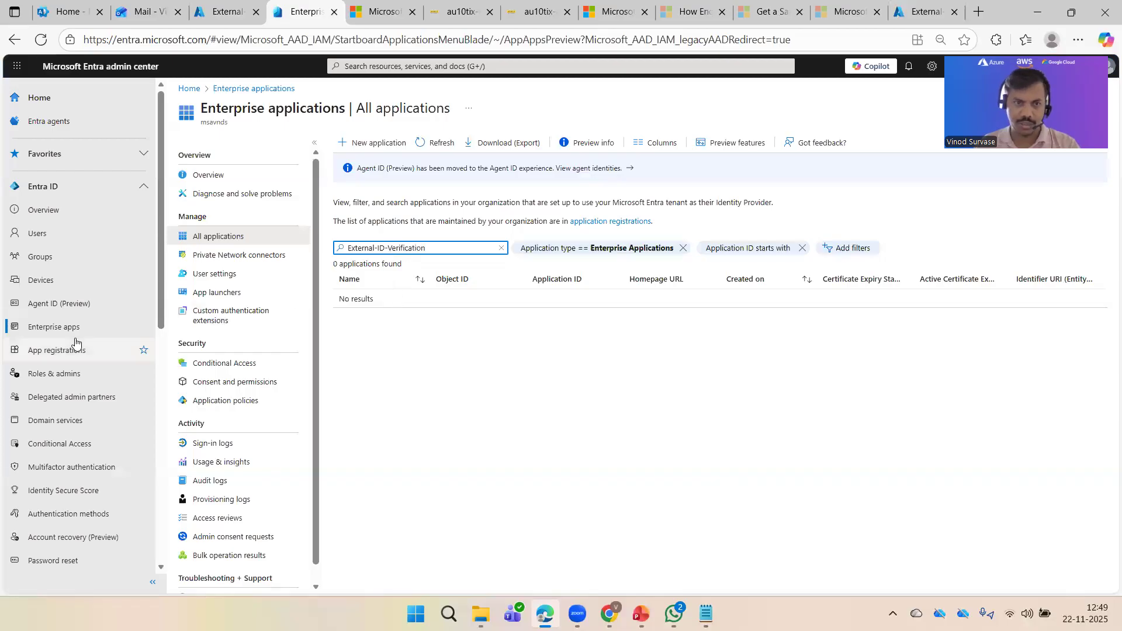
Step: Filter App registrations, all and owned, for External-ID-Verification, find none, and clear the filter
click(75, 347)
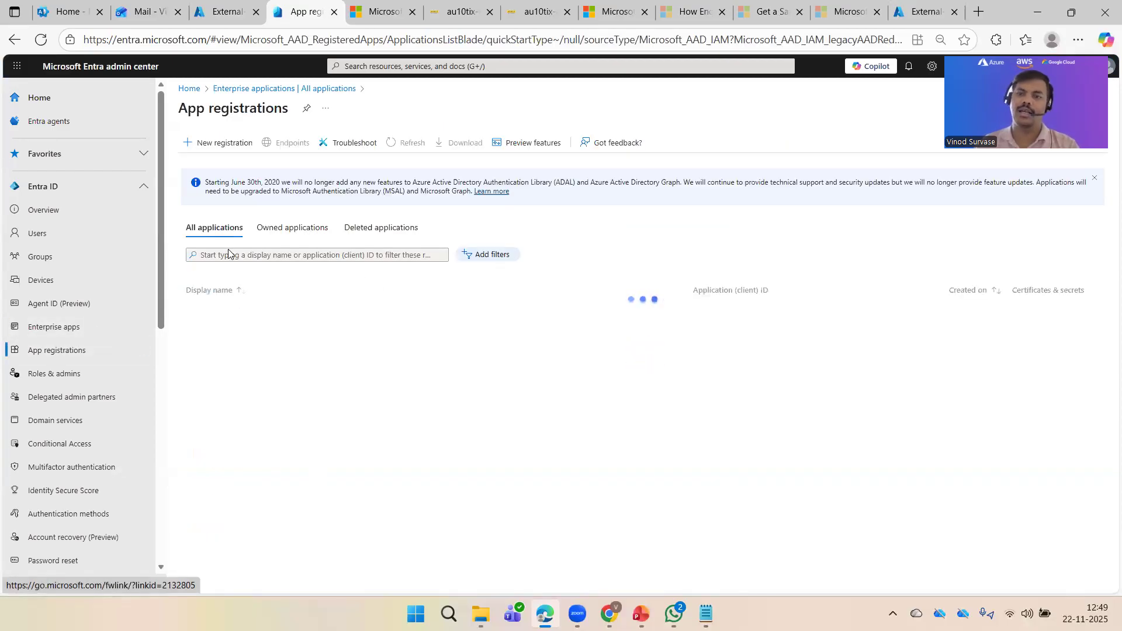
click(203, 233)
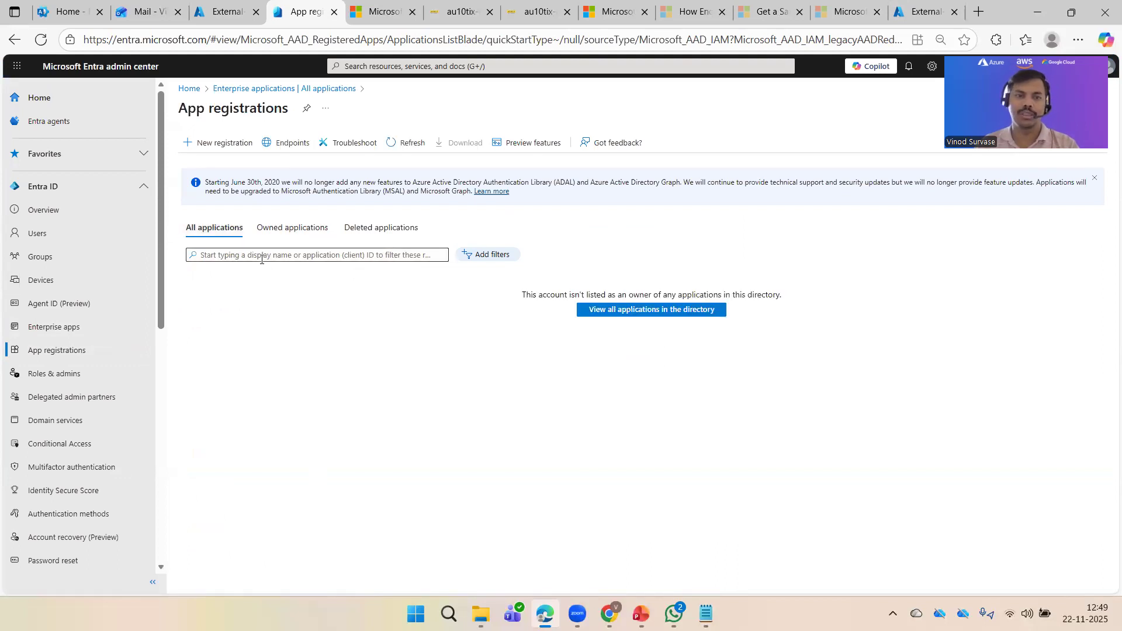
click(261, 258)
text(External-ID-Verification)
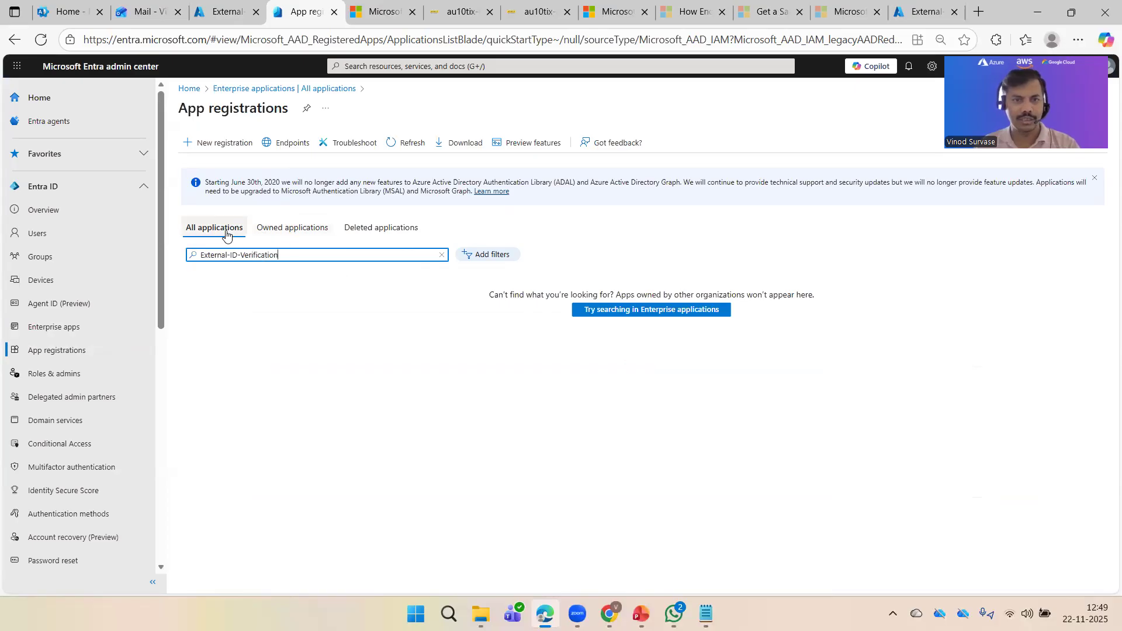
click(280, 232)
click(230, 227)
click(287, 255)
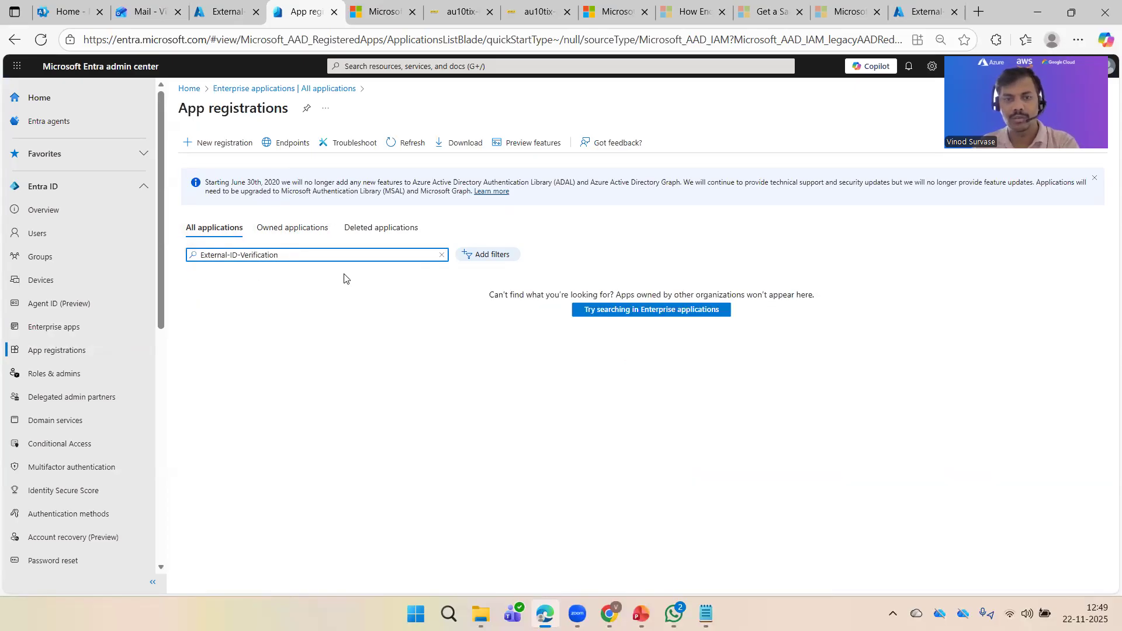
click(442, 255)
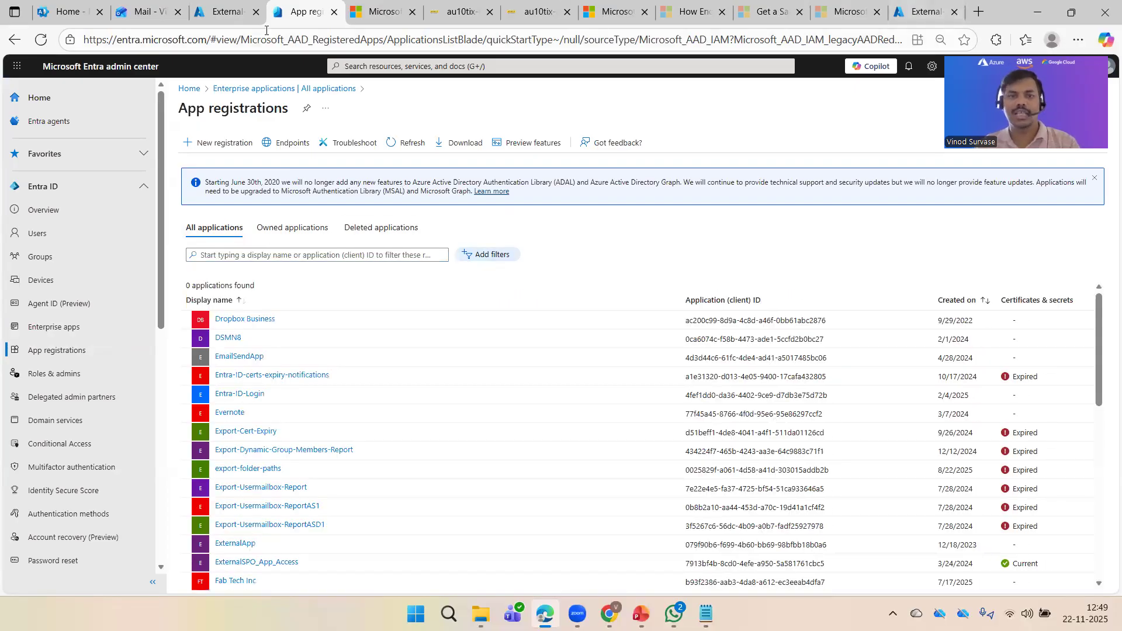
click(146, 12)
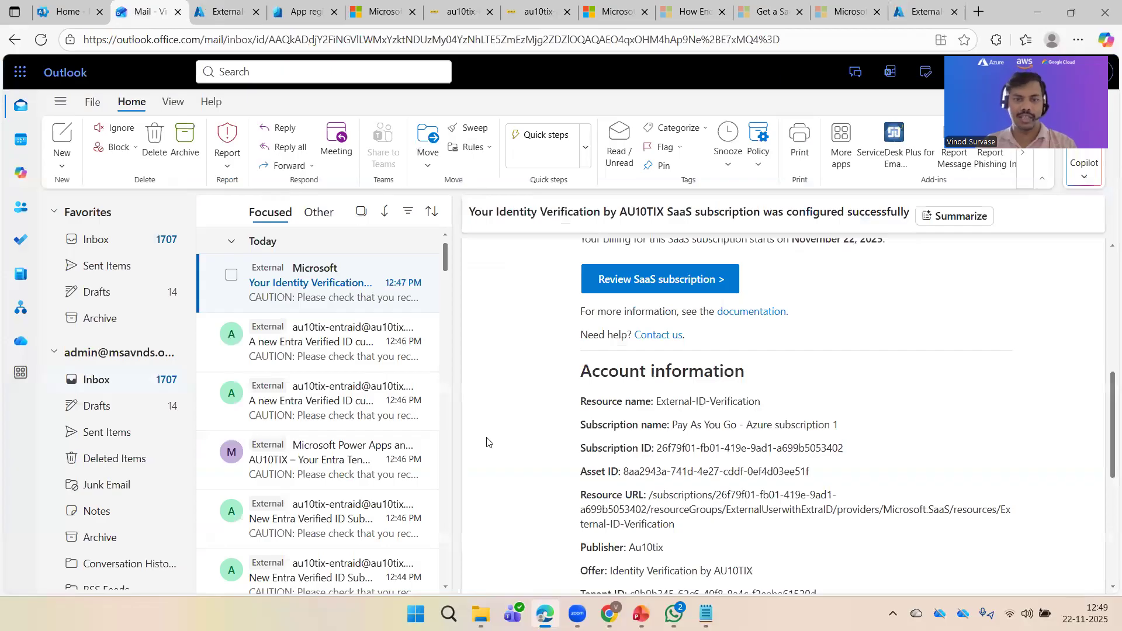
Step: View details of the Pending configuration AU10TIX solution in My solutions, then return to App registrations
key(ctrl+Tab)
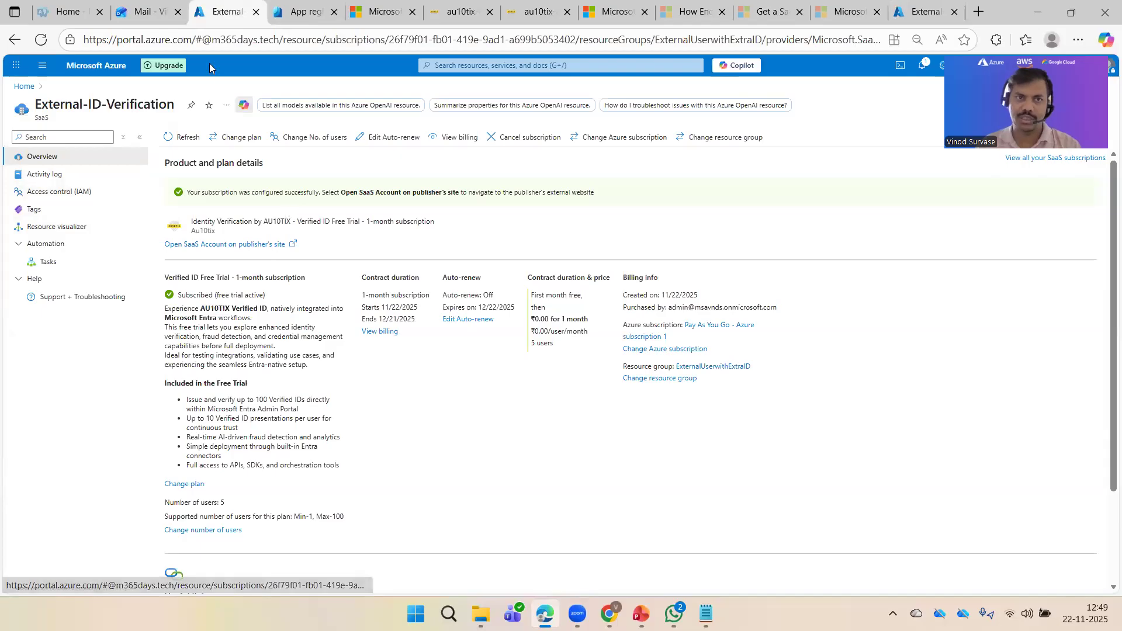
click(375, 11)
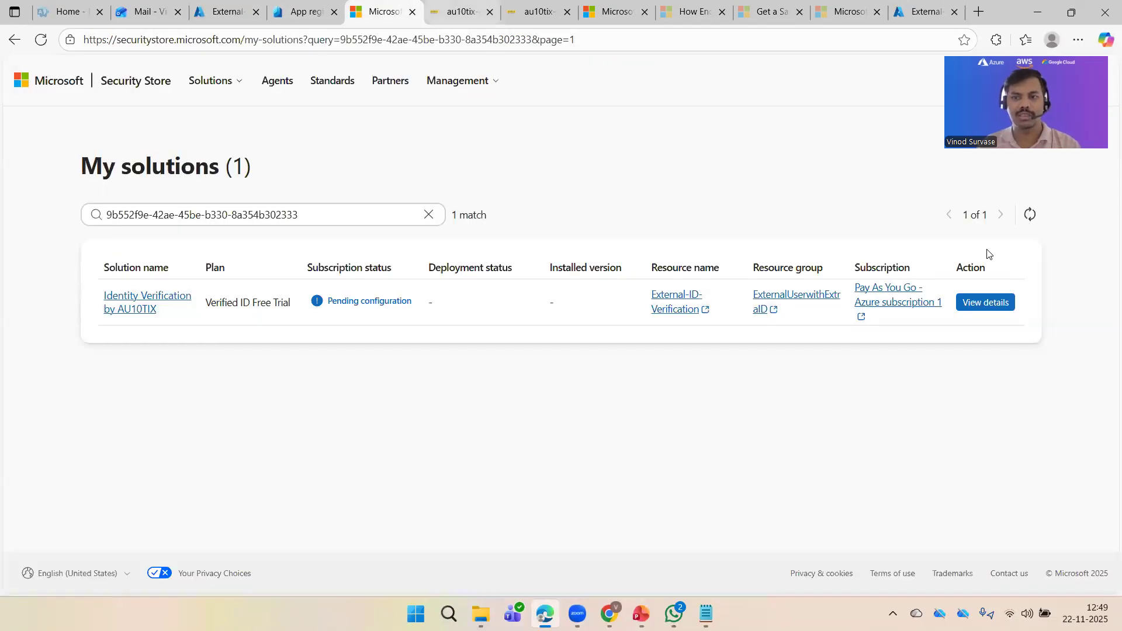
click(987, 307)
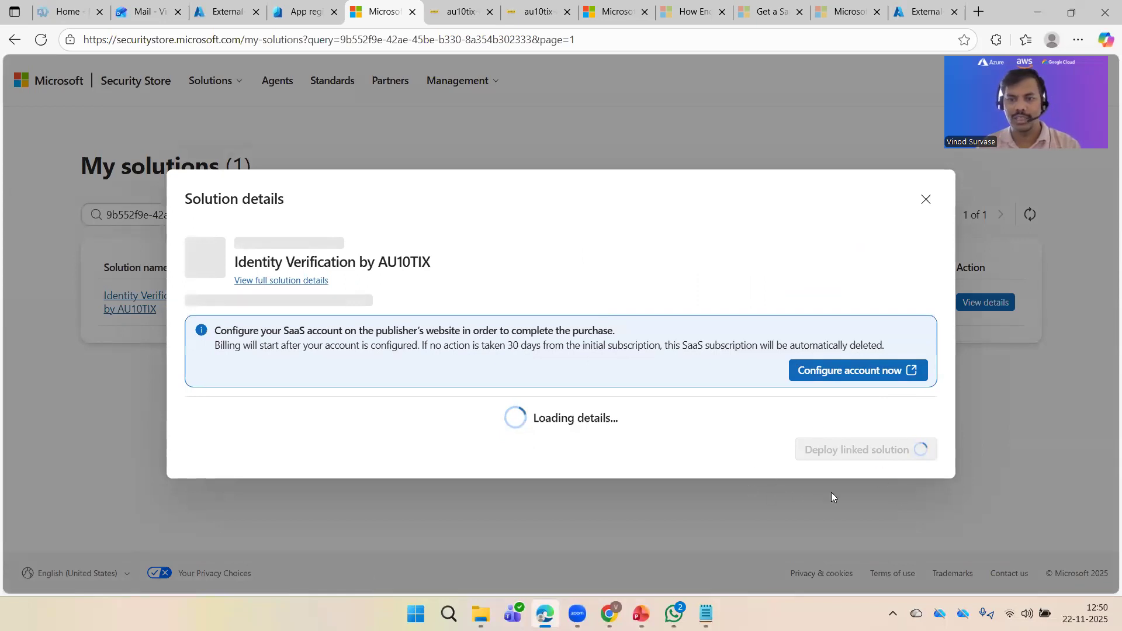
click(461, 10)
key(ctrl+shift+Tab)
key(ctrl+shift+Tab)
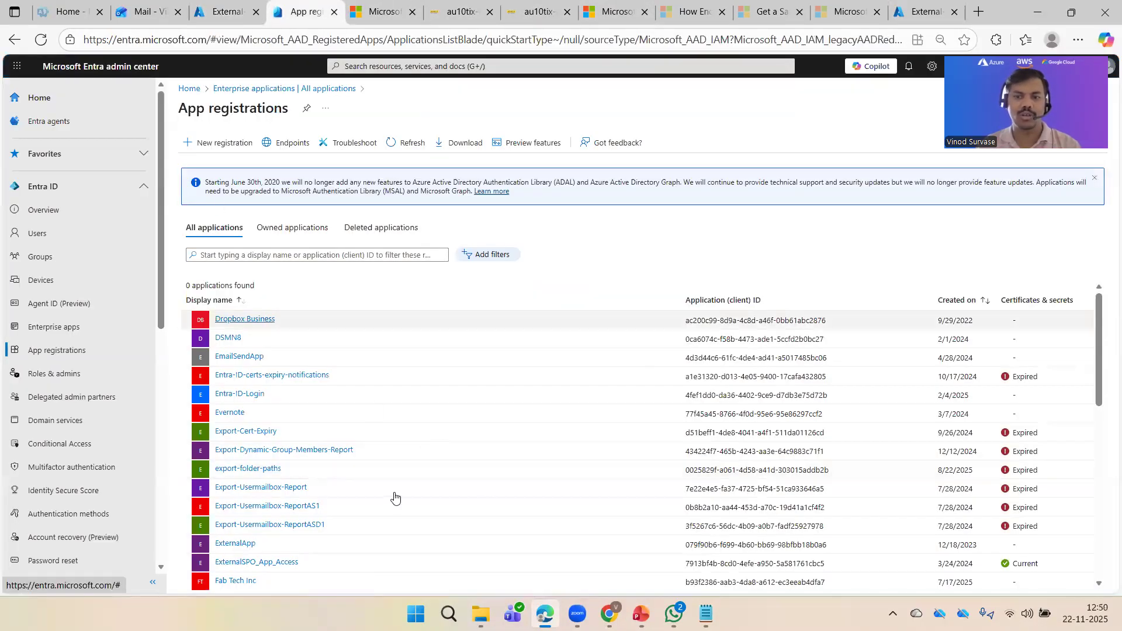
Step: Switch to Outlook and open the new Entra Verified ID customer email
click(76, 186)
key(ctrl+shift+Tab)
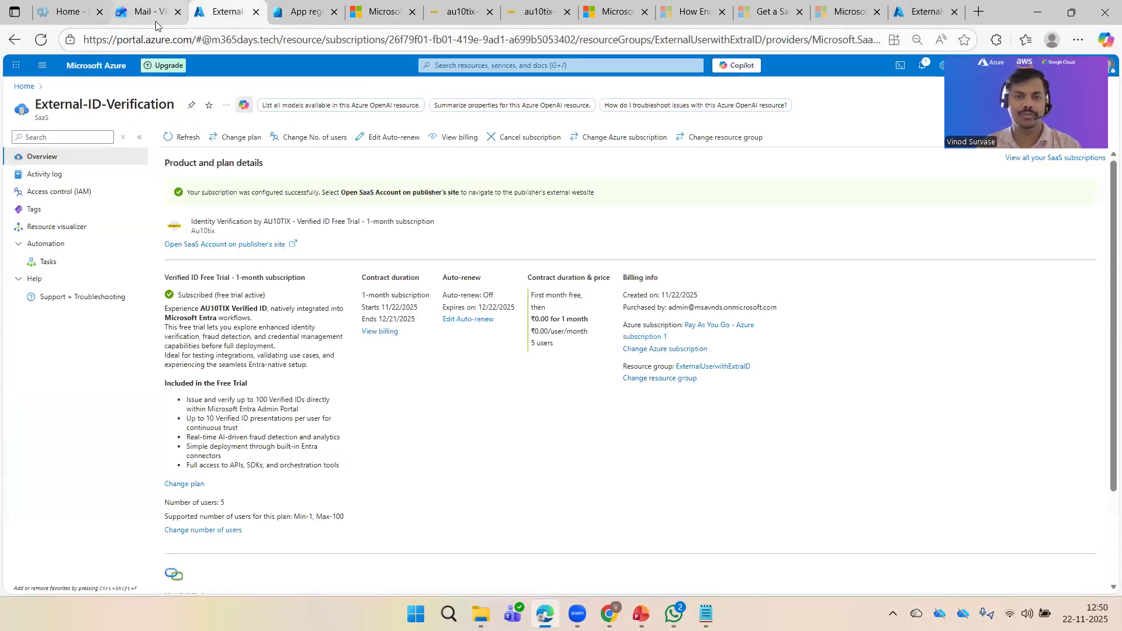
click(156, 19)
click(332, 351)
Step: View the email's subscription details, close the AU10TIX tab, and return to App registrations
scroll(858, 391, down, 4)
scroll(1020, 339, down, 3)
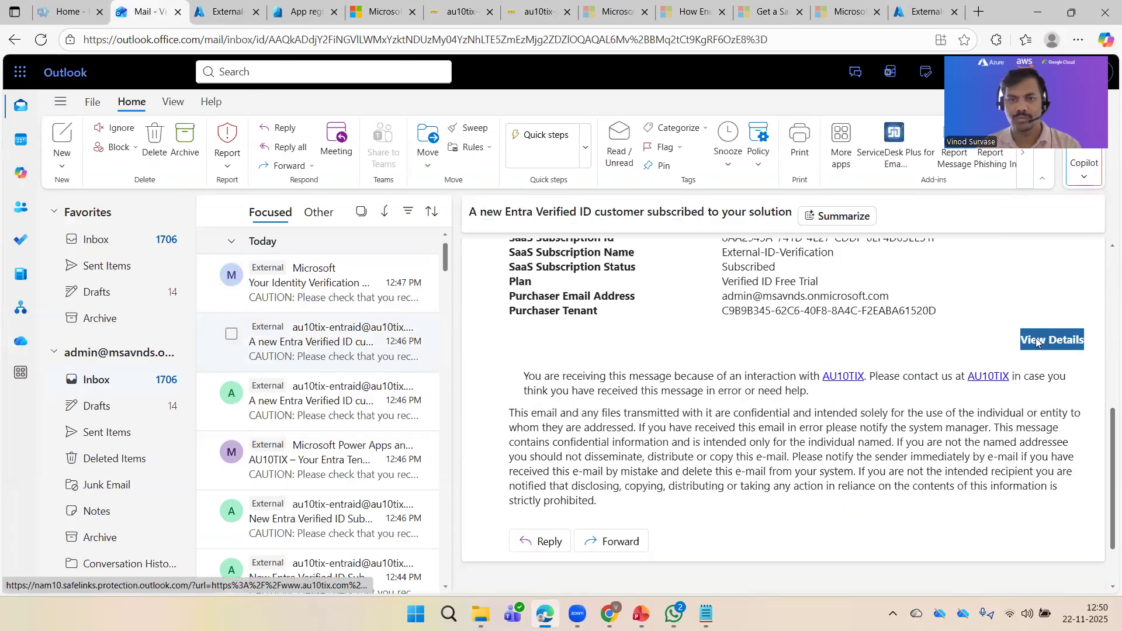
click(1037, 340)
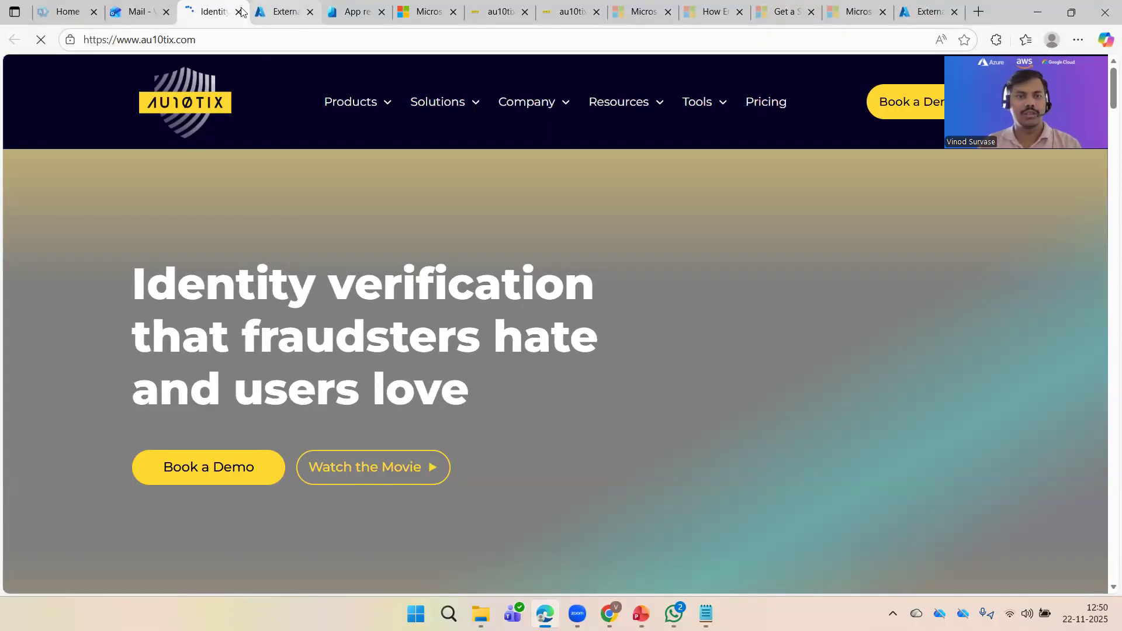
key(ctrl+w)
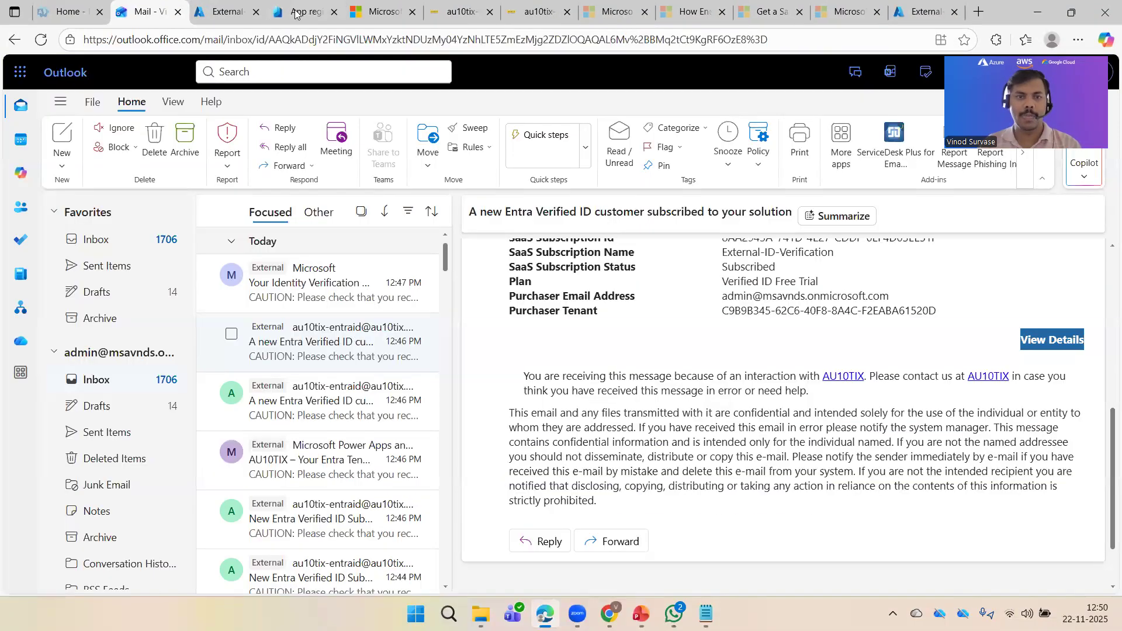
click(299, 12)
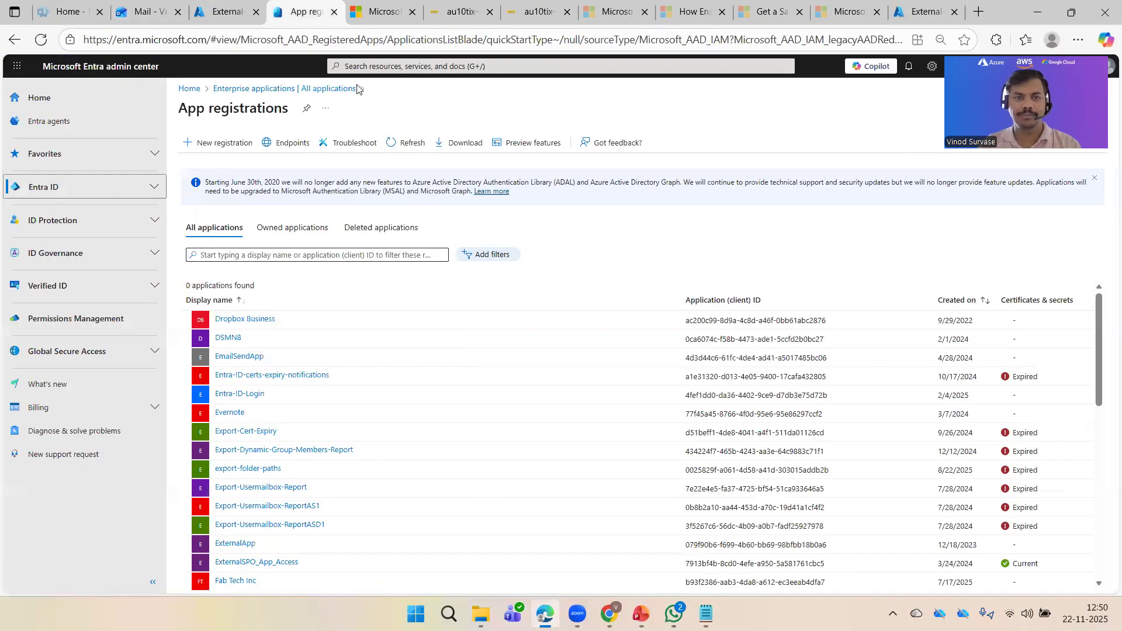
Step: Refresh Security Store's My solutions and reopen the AU10TIX solution details
click(381, 11)
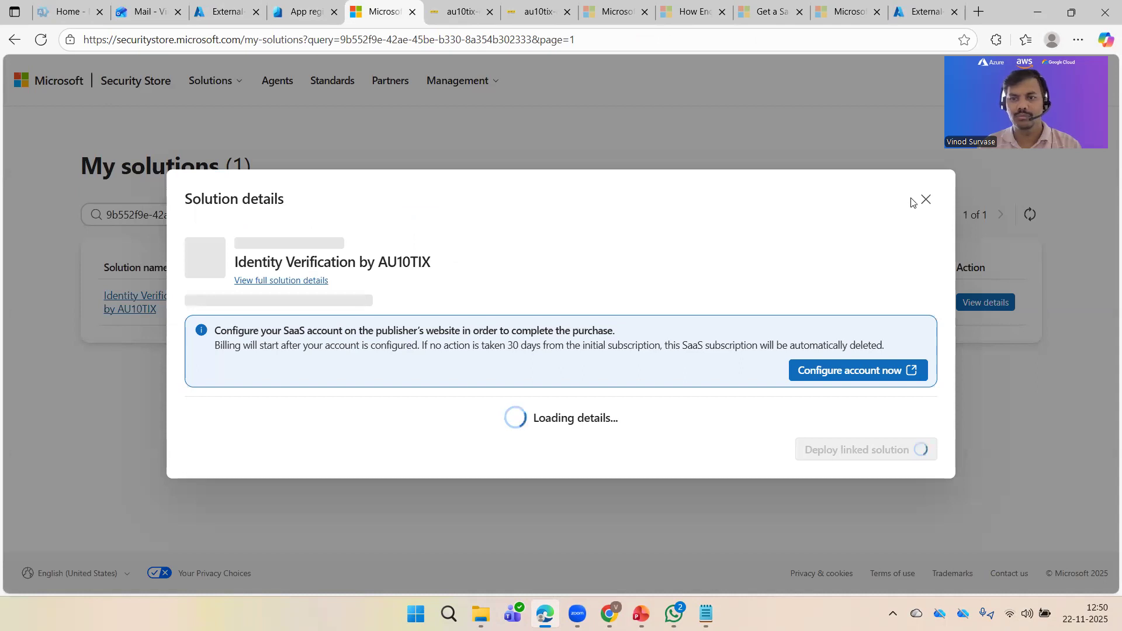
click(751, 150)
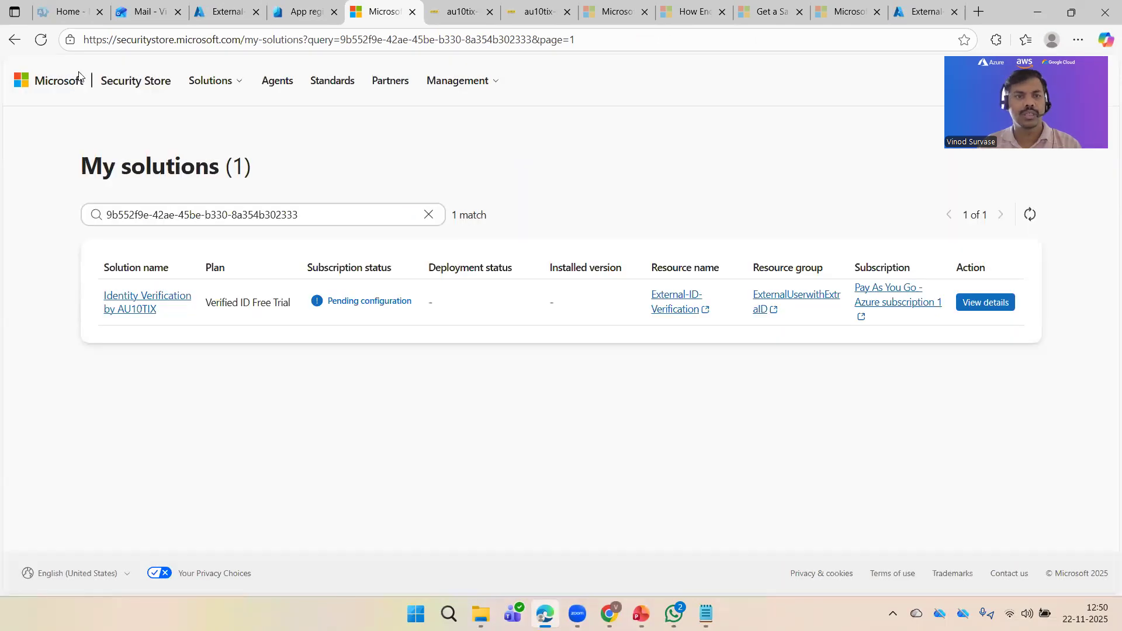
click(40, 39)
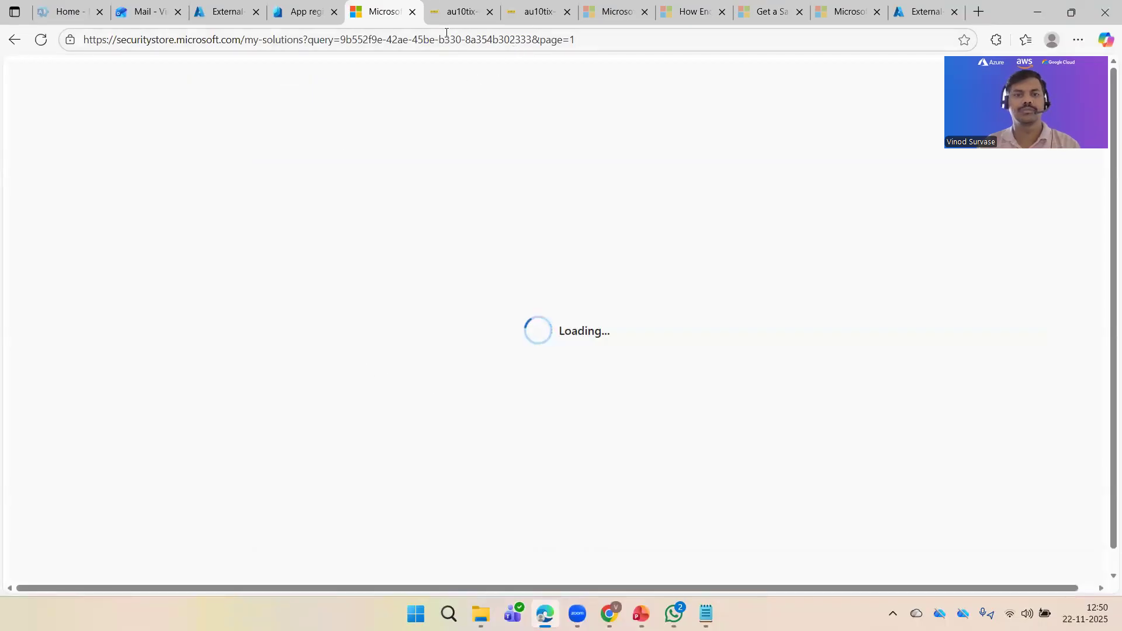
click(459, 13)
click(466, 40)
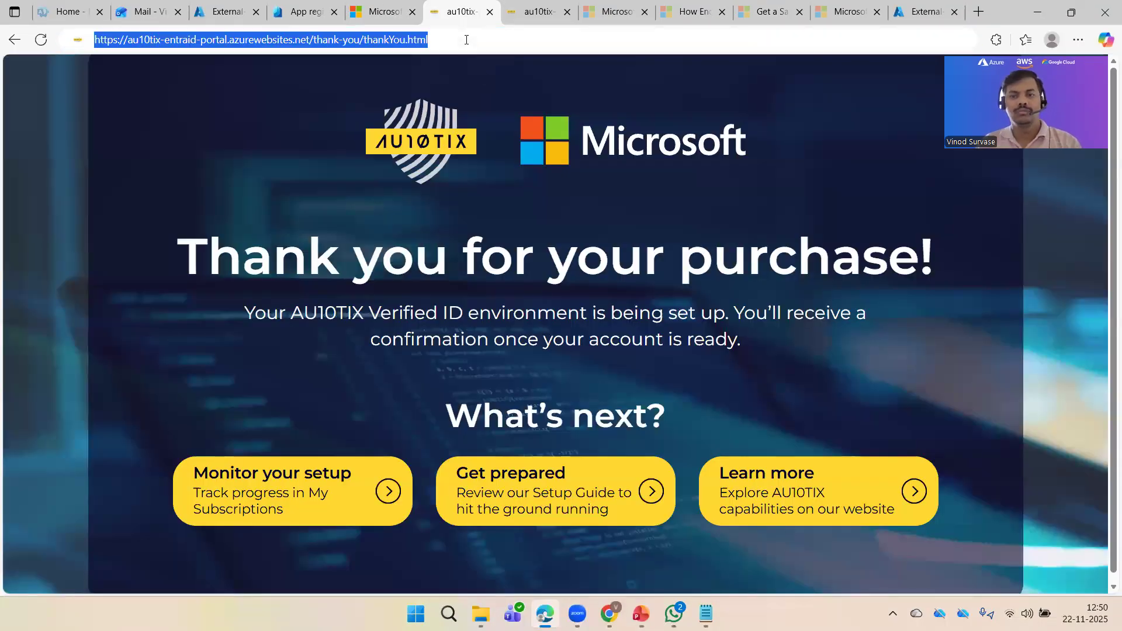
click(472, 71)
click(383, 12)
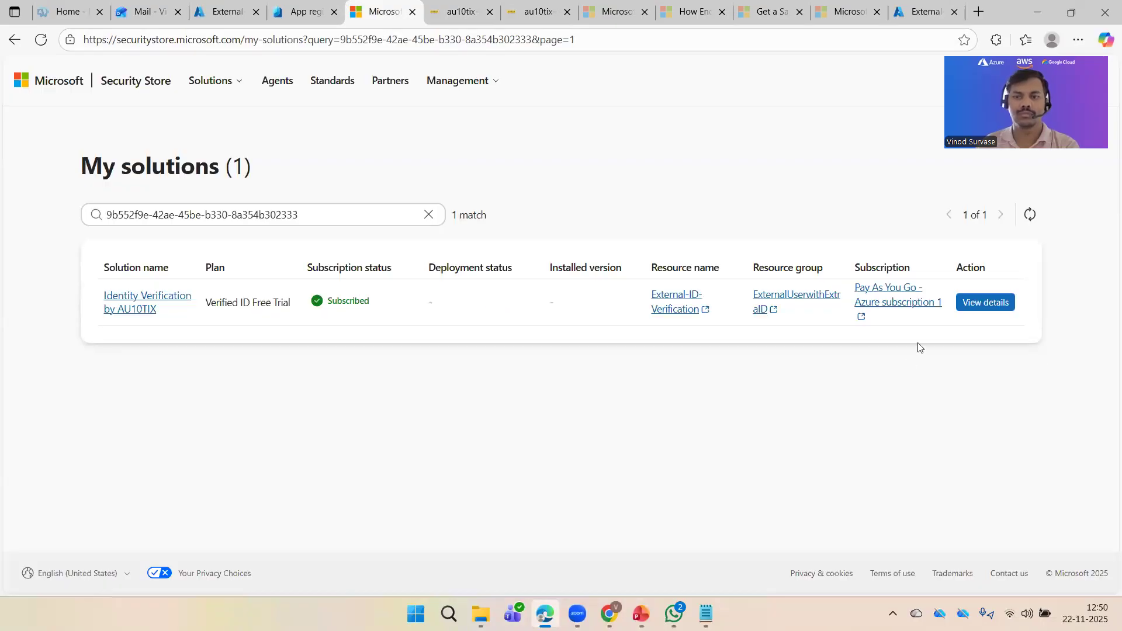
click(985, 303)
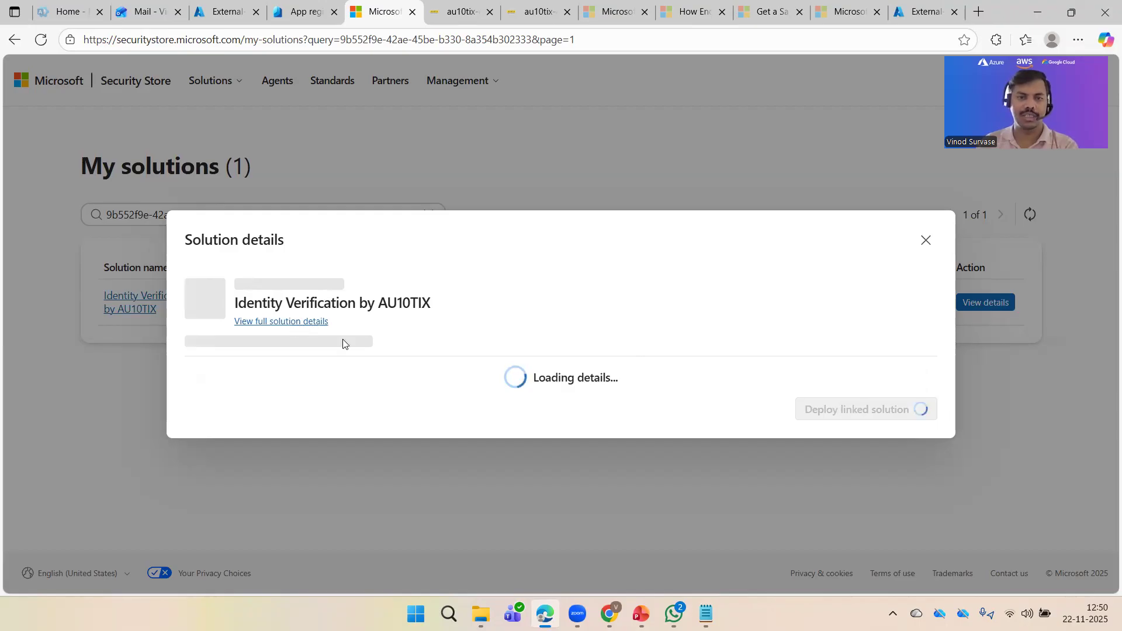
Step: Close the duplicate AU10TIX thank-you page, then go back to App registrations
click(451, 14)
click(509, 17)
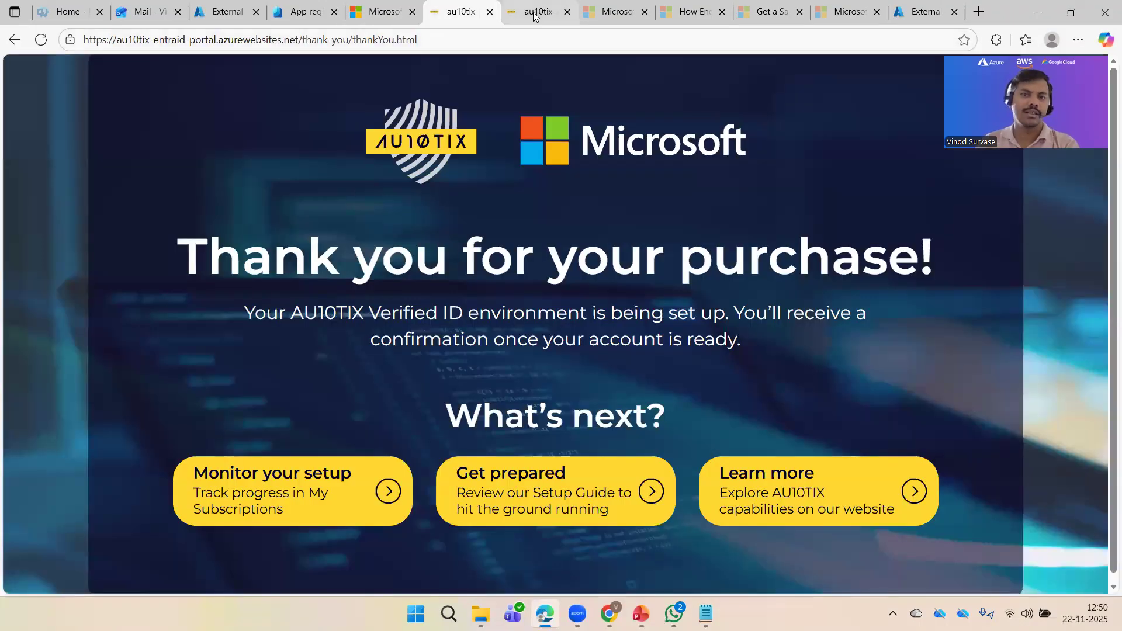
click(567, 12)
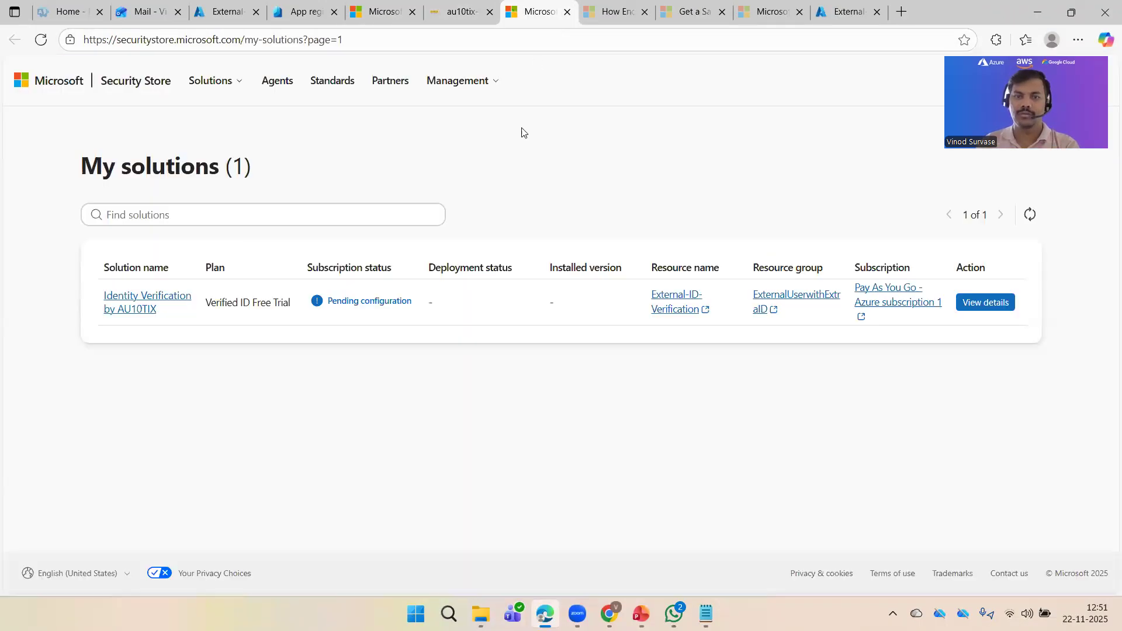
click(403, 11)
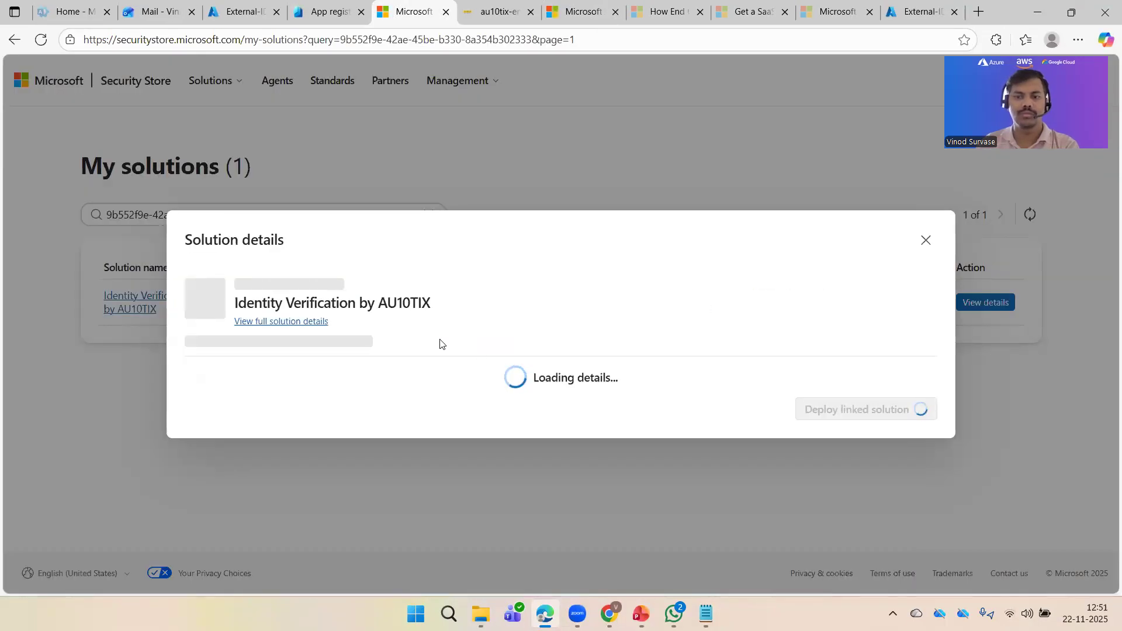
click(497, 12)
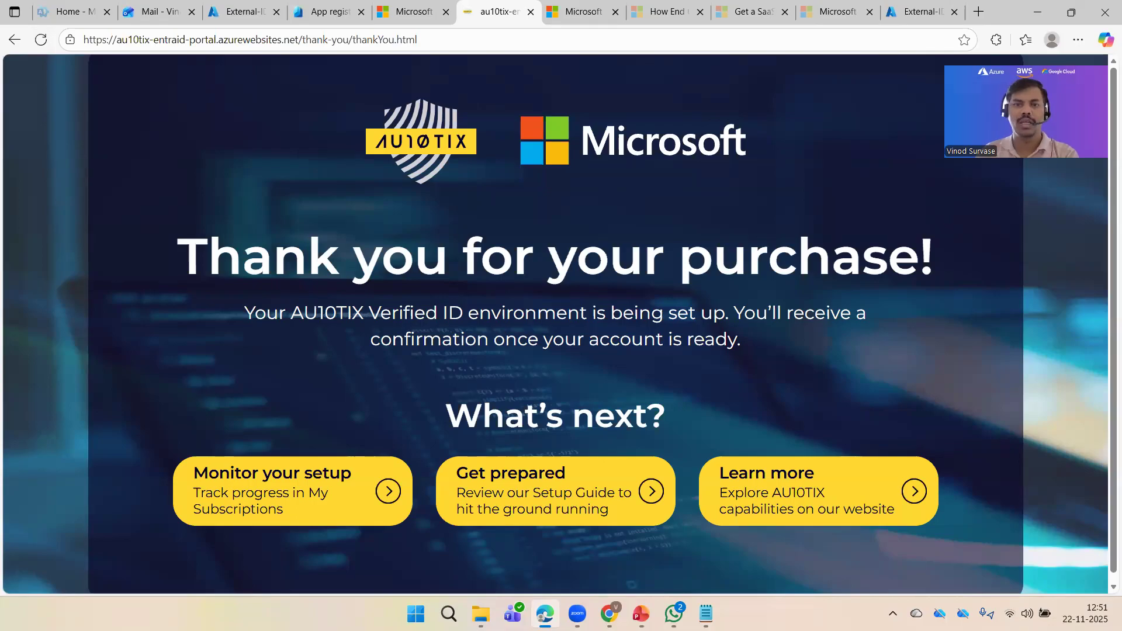
click(395, 5)
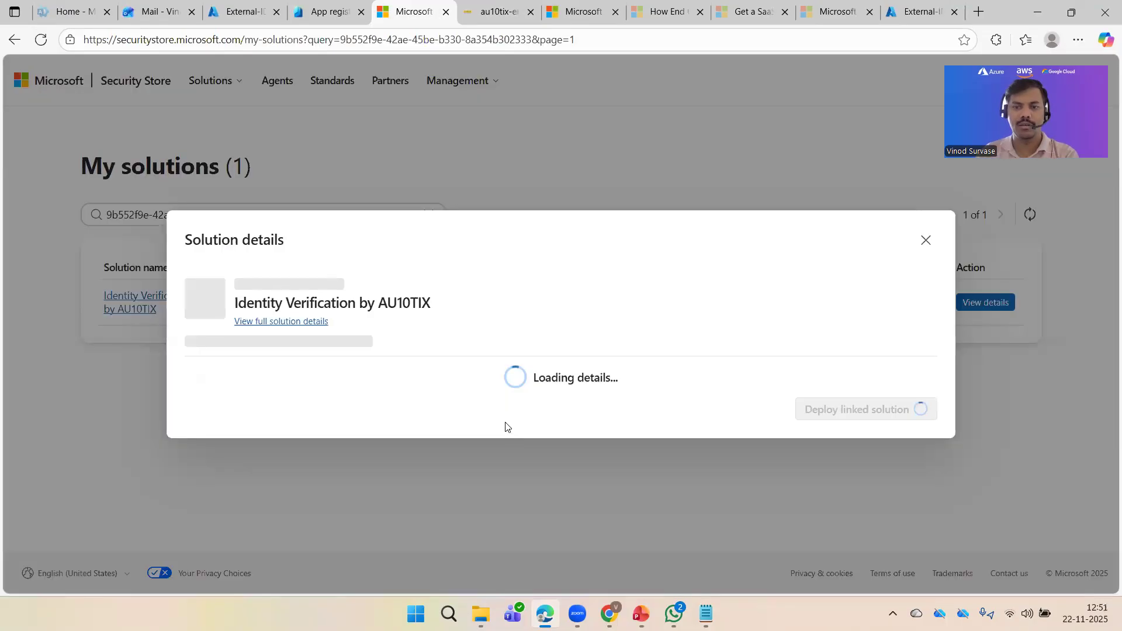
click(330, 9)
Step: Open Account recovery (Preview) and confirm AU10TIX is successfully provisioned as Subscribed in Evaluation mode
click(92, 185)
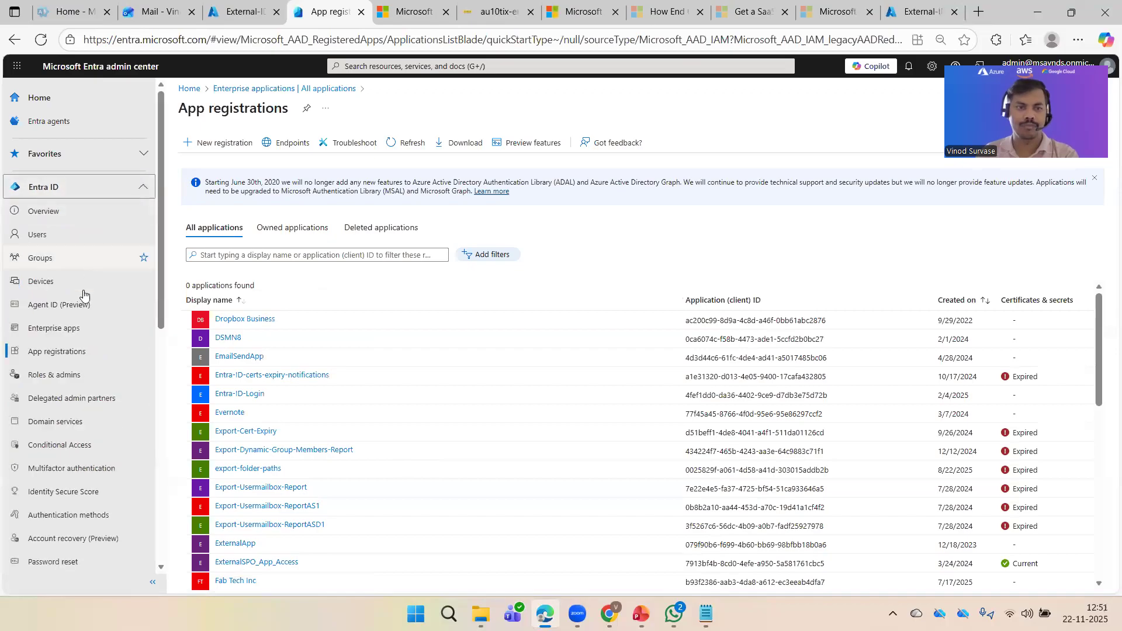
scroll(93, 409, down, 4)
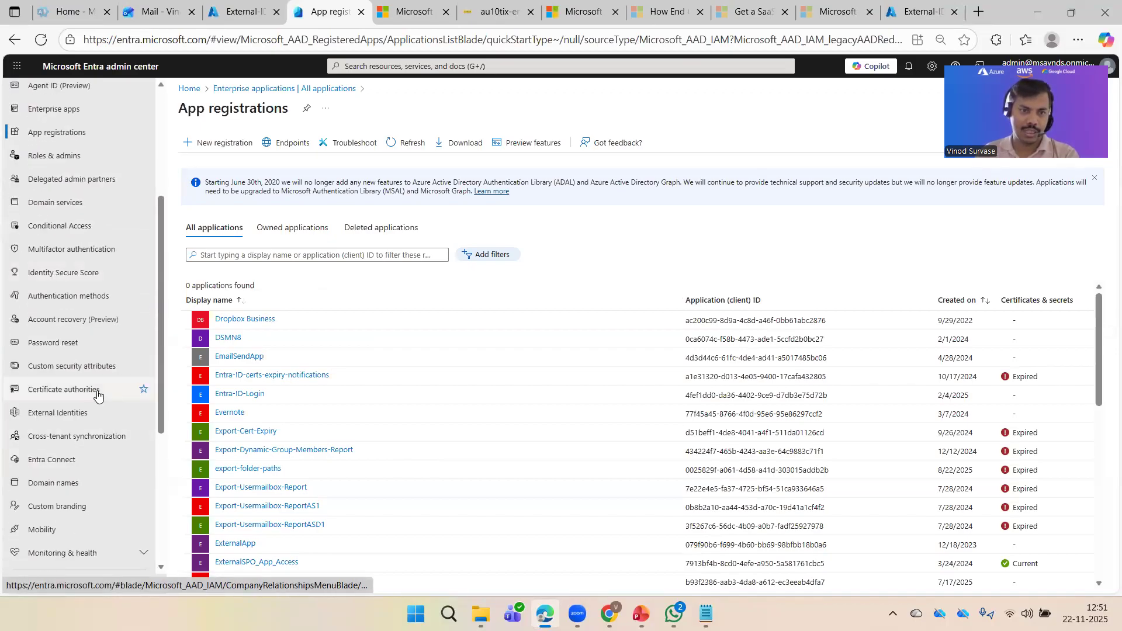
click(70, 319)
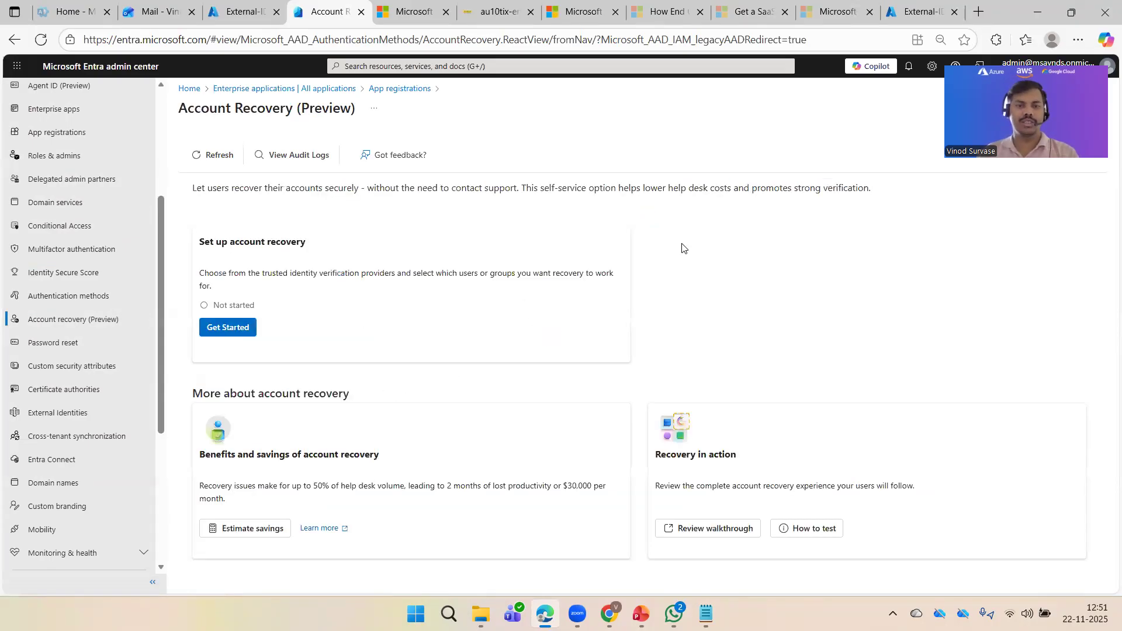
drag(618, 189, 715, 206)
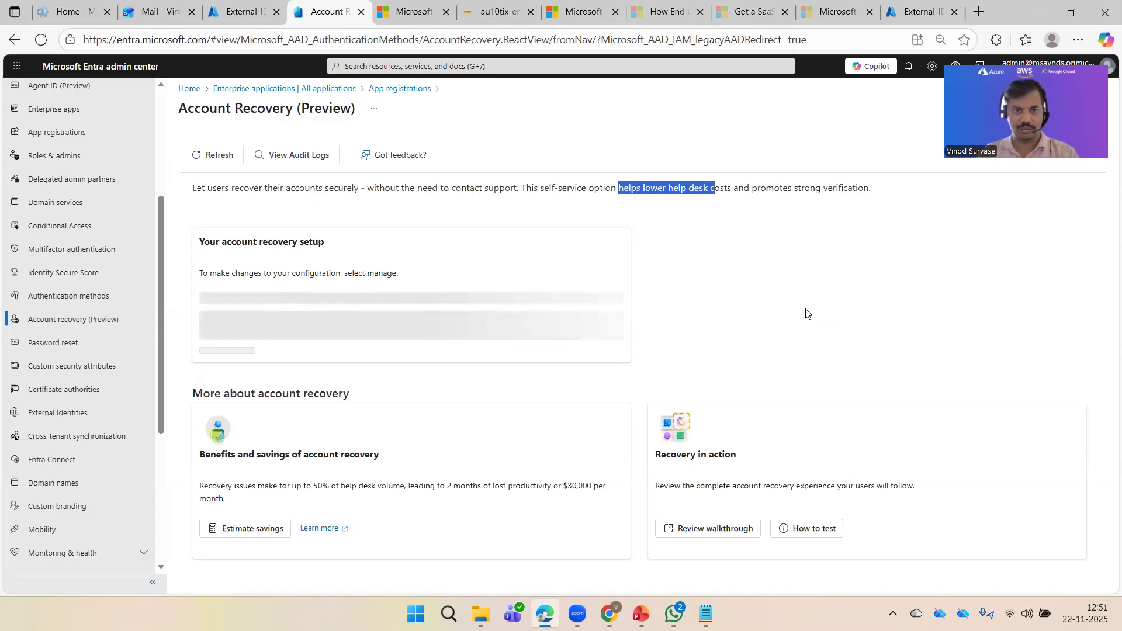
click(866, 294)
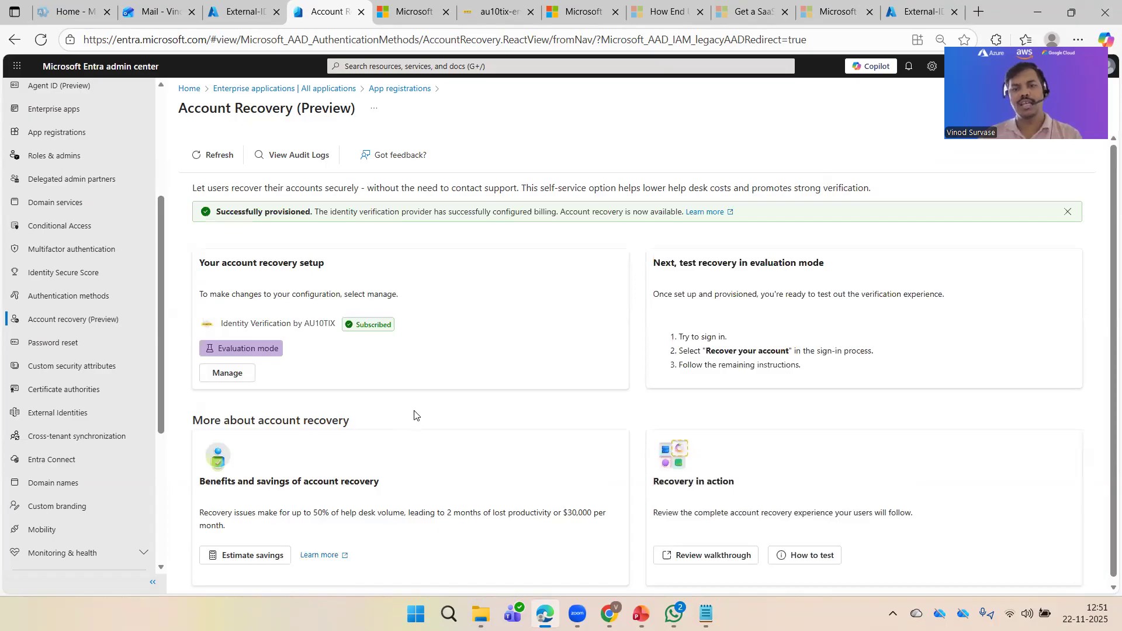
drag(220, 208, 433, 220)
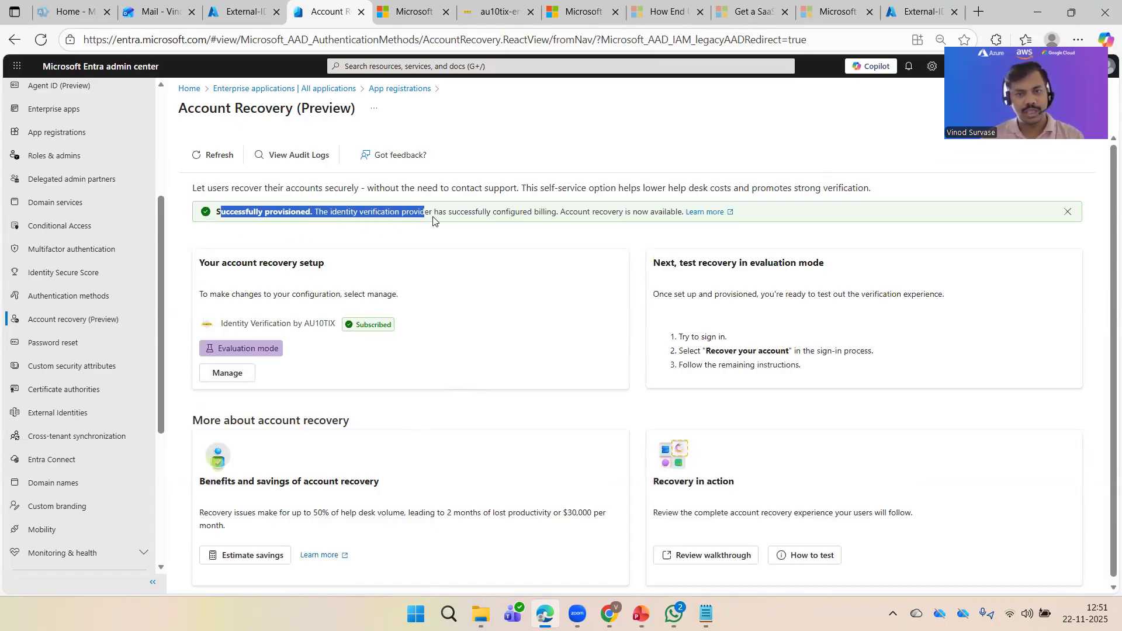
click(514, 227)
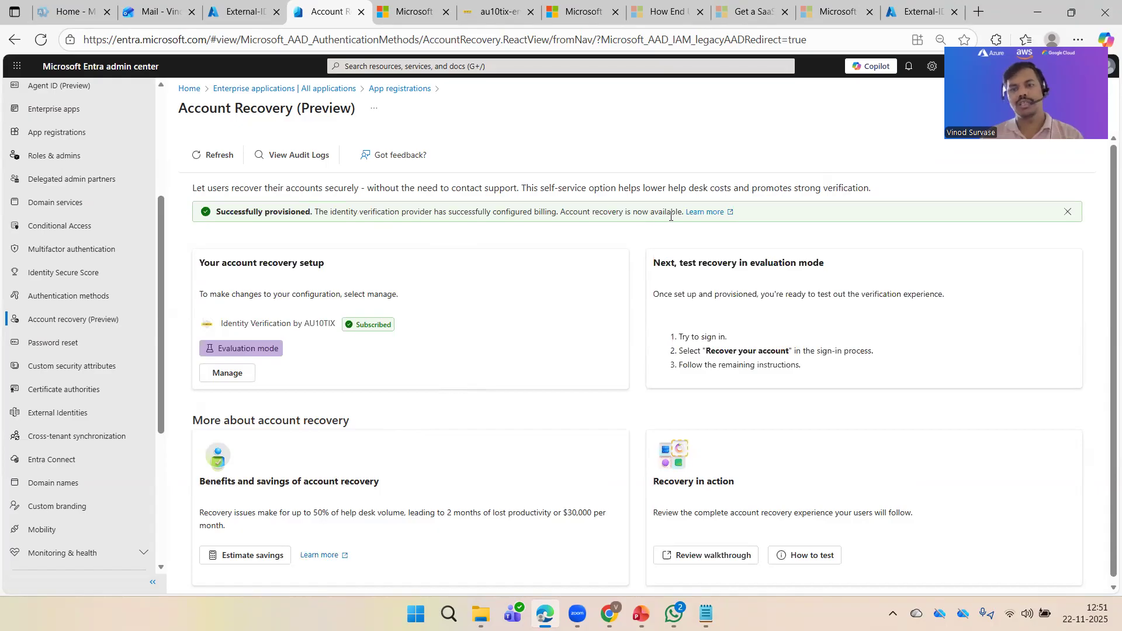
Step: Read the Microsoft Learn guide on purchasing a SaaS solution, then return to Account Recovery
click(704, 212)
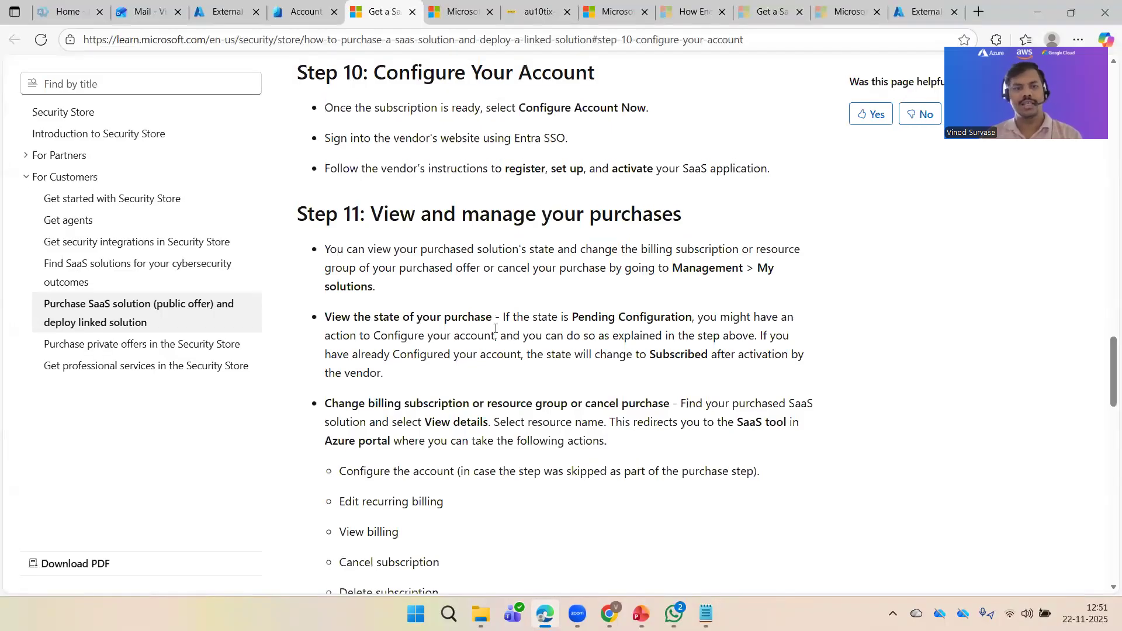
scroll(544, 303, up, 15)
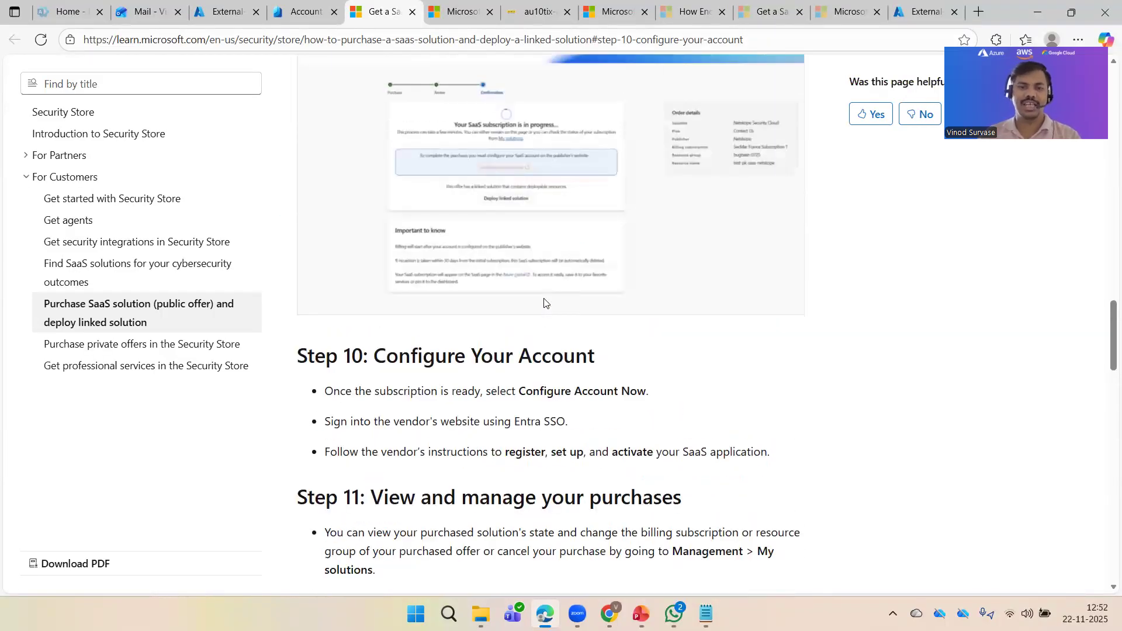
scroll(544, 303, up, 15)
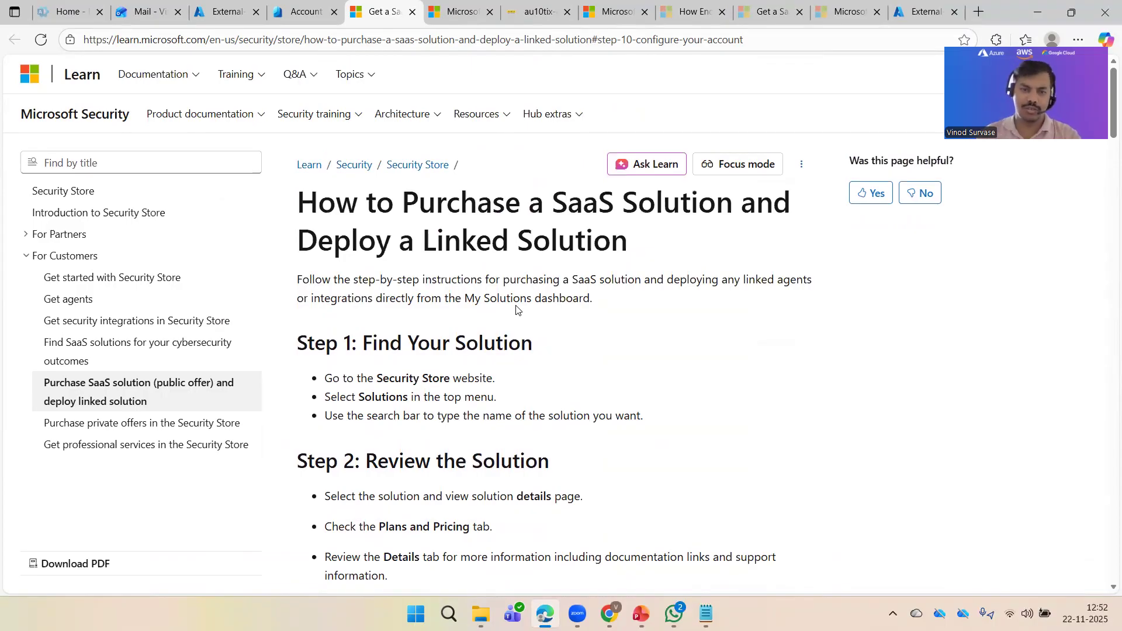
scroll(576, 384, down, 10)
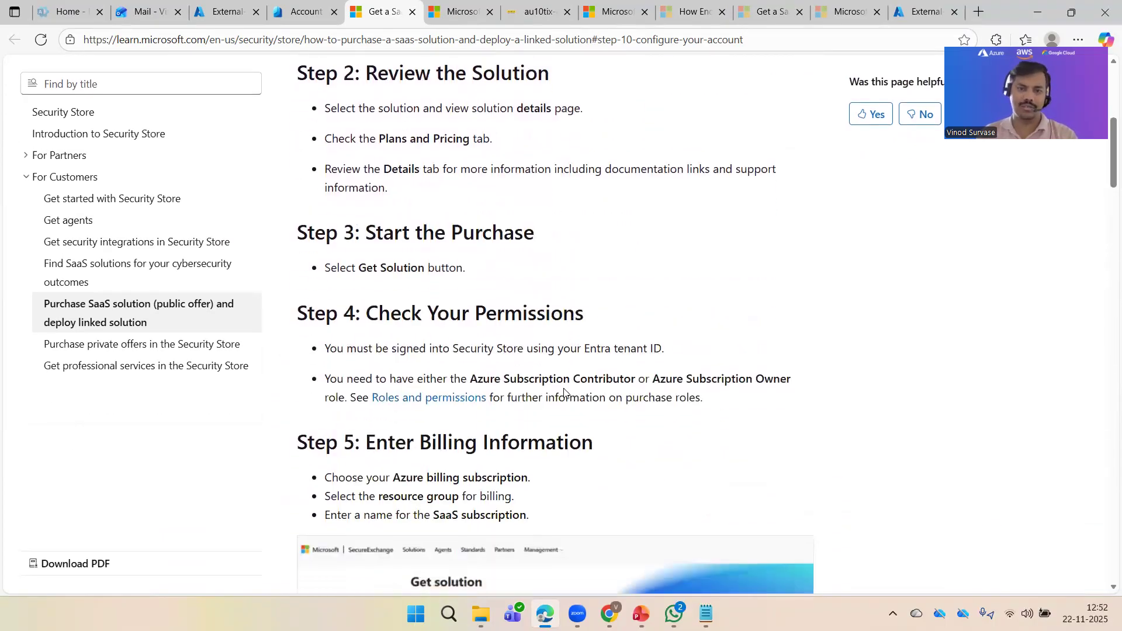
scroll(564, 393, down, 14)
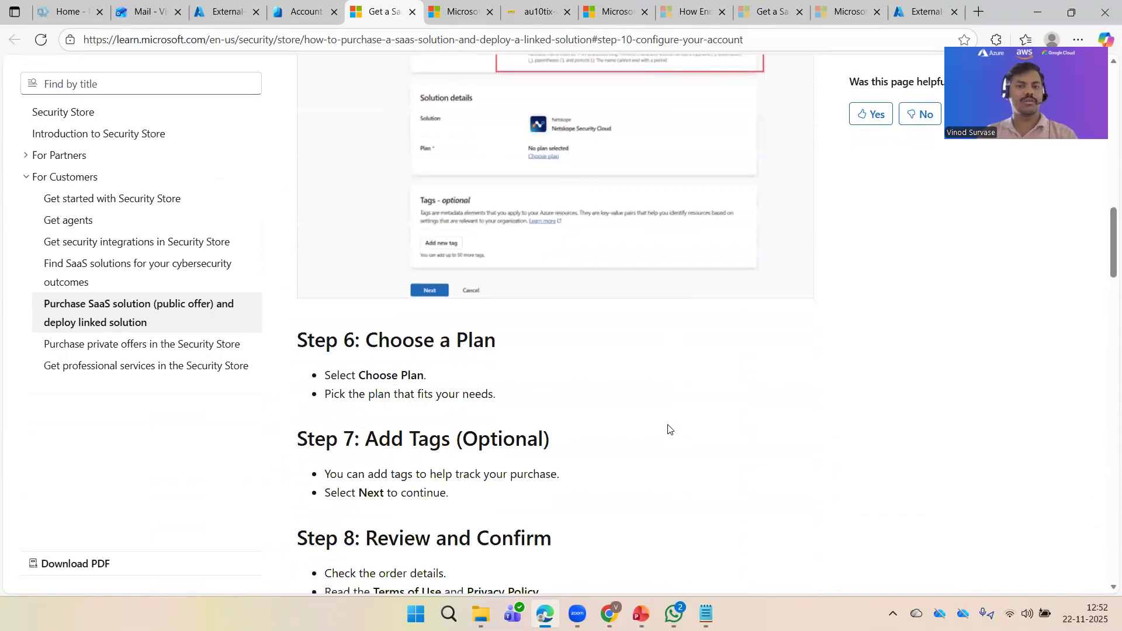
scroll(554, 275, down, 15)
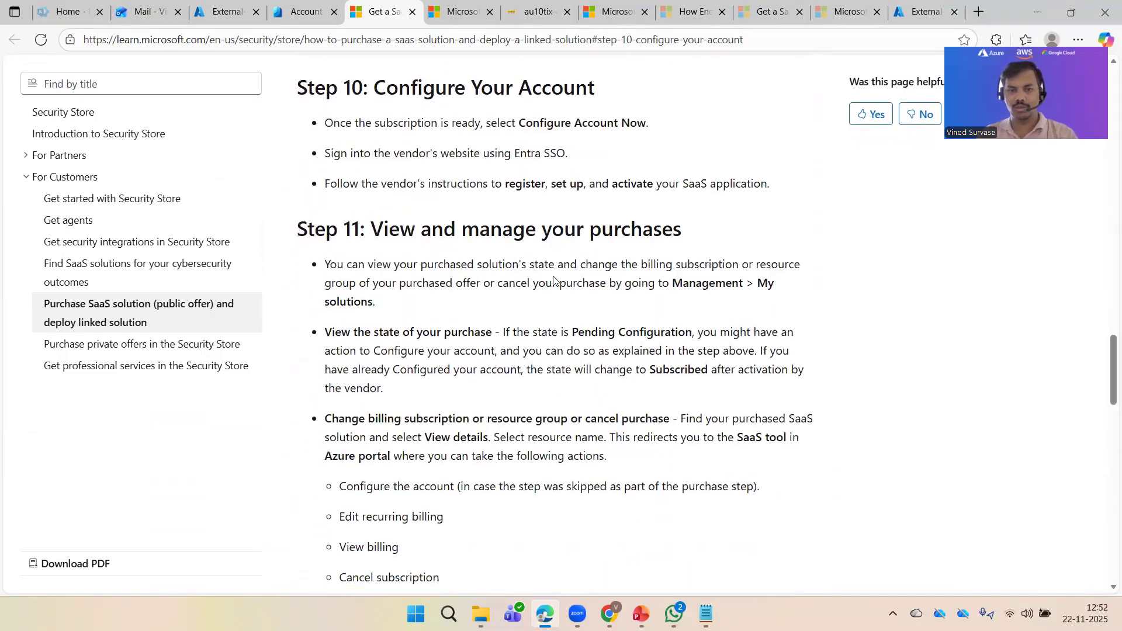
scroll(554, 275, down, 12)
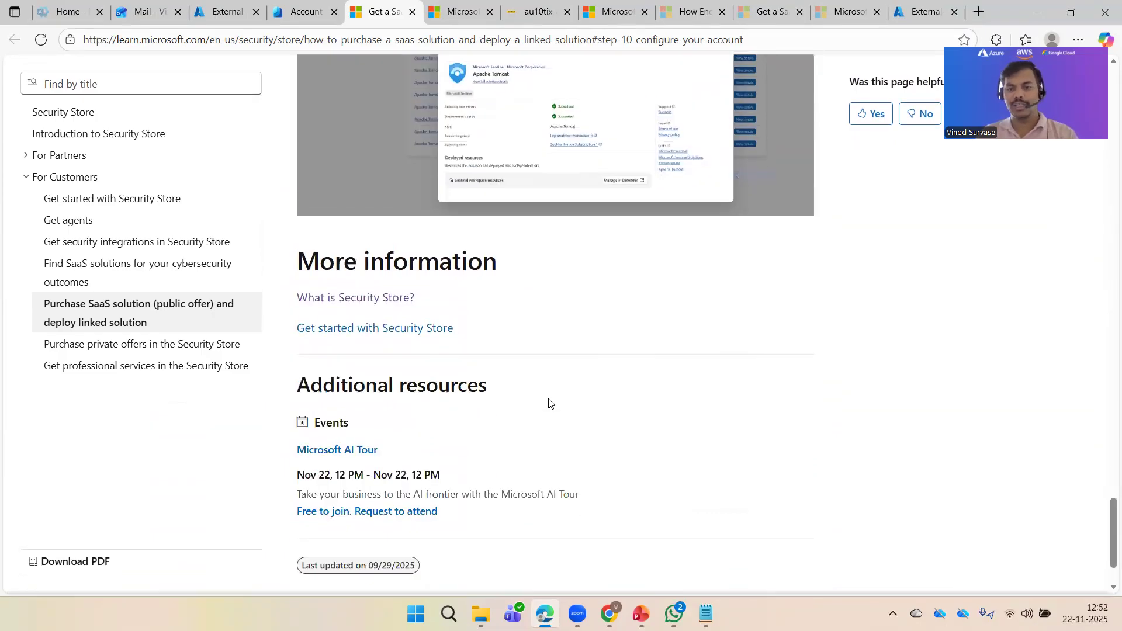
scroll(777, 371, up, 20)
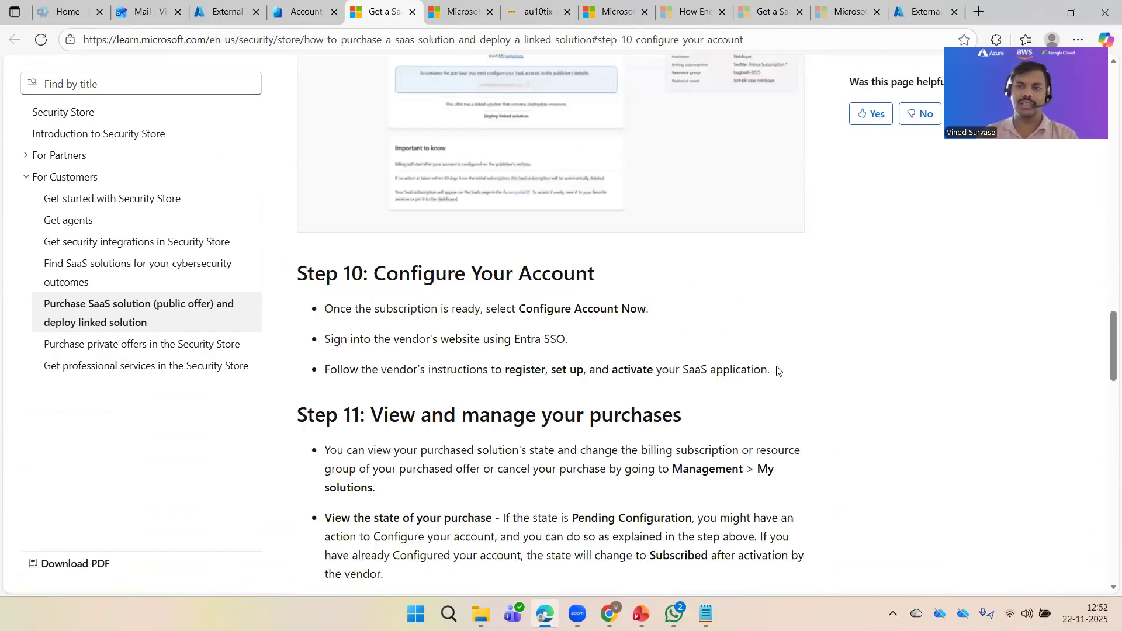
scroll(537, 345, down, 1)
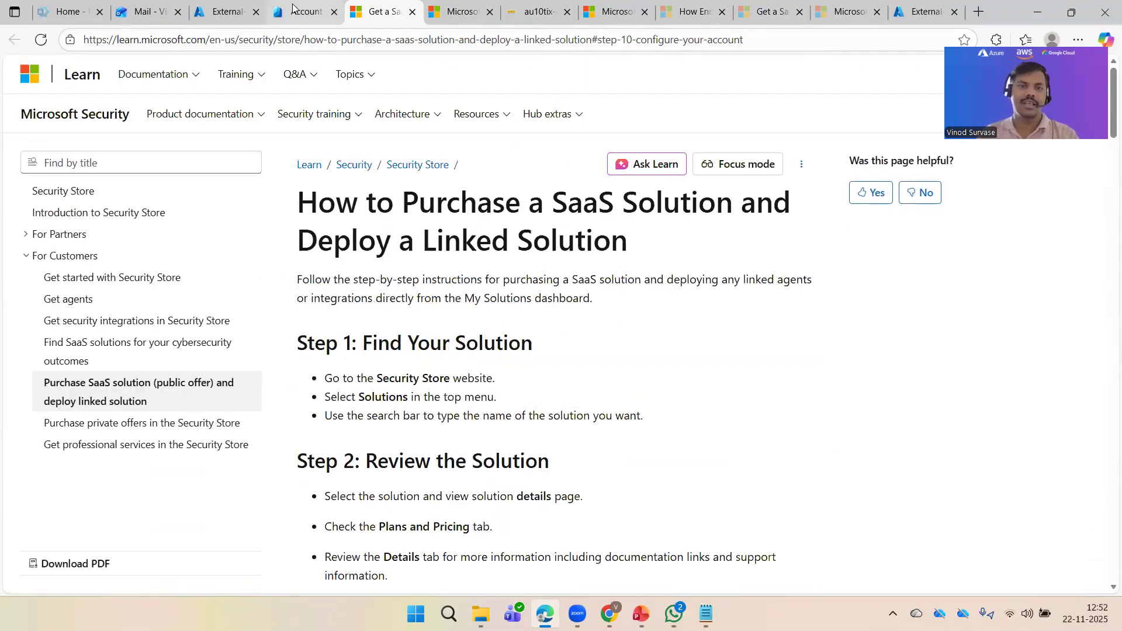
key(ctrl+shift+Tab)
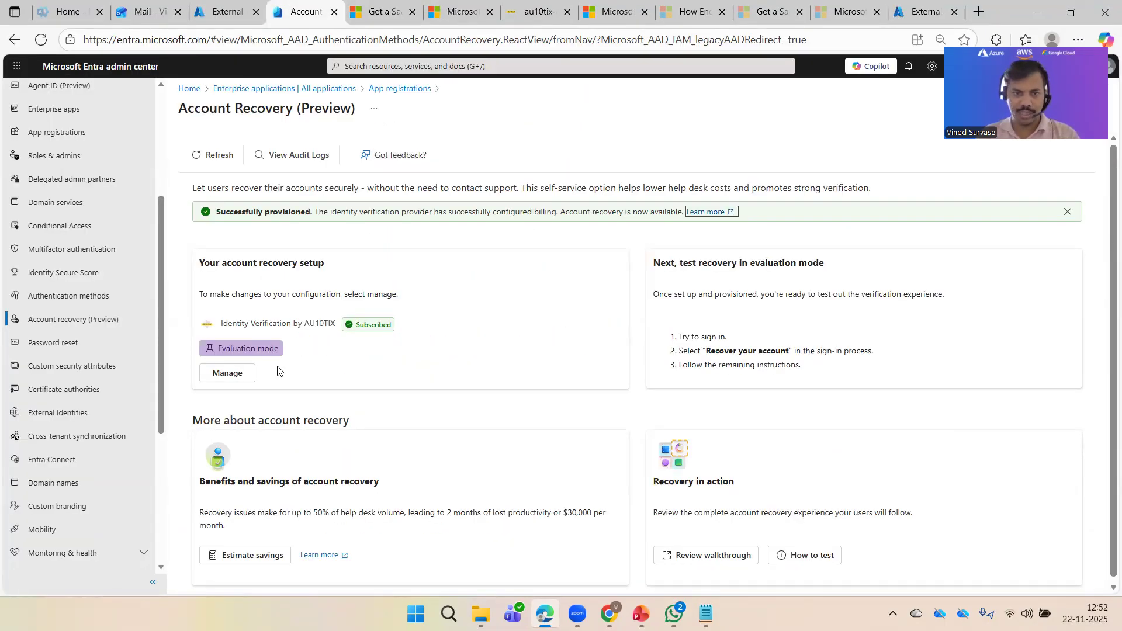
click(239, 374)
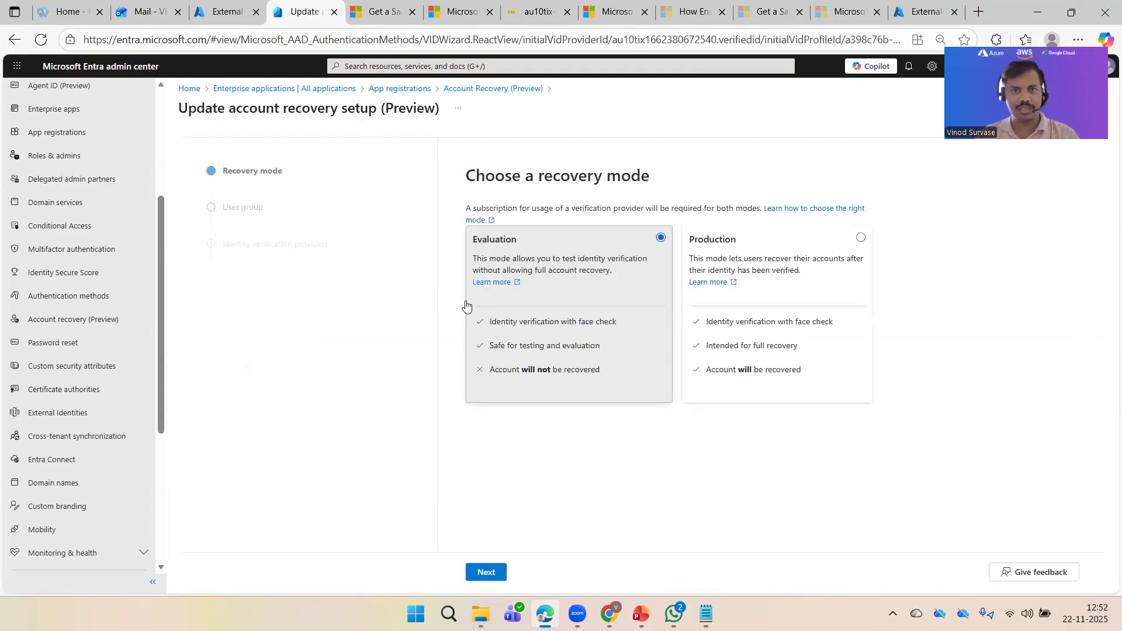
click(818, 258)
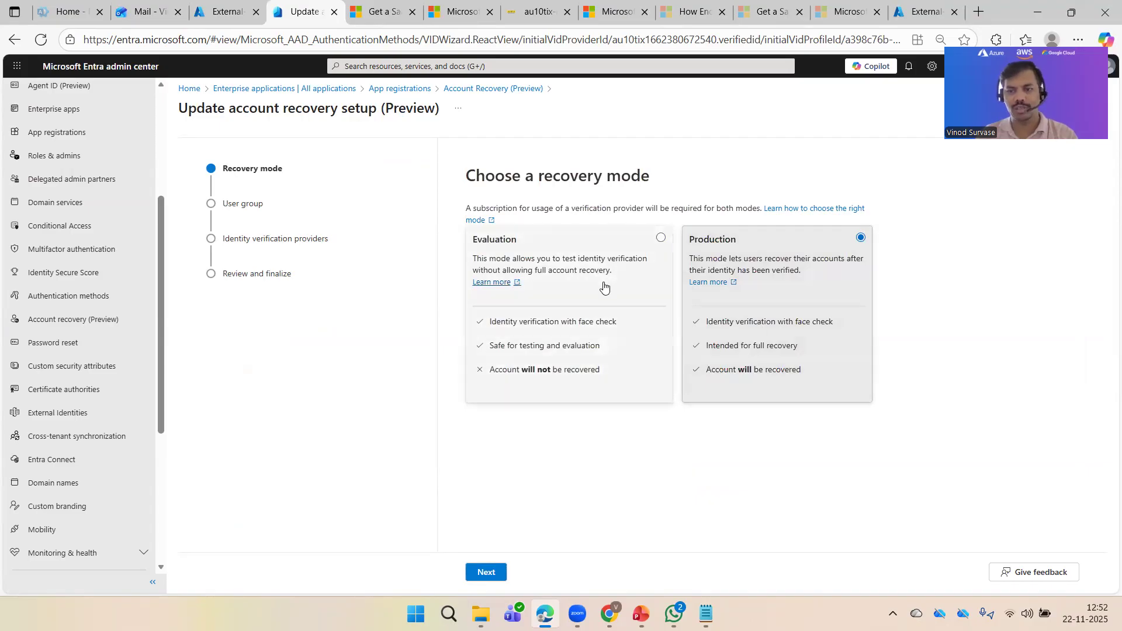
click(571, 346)
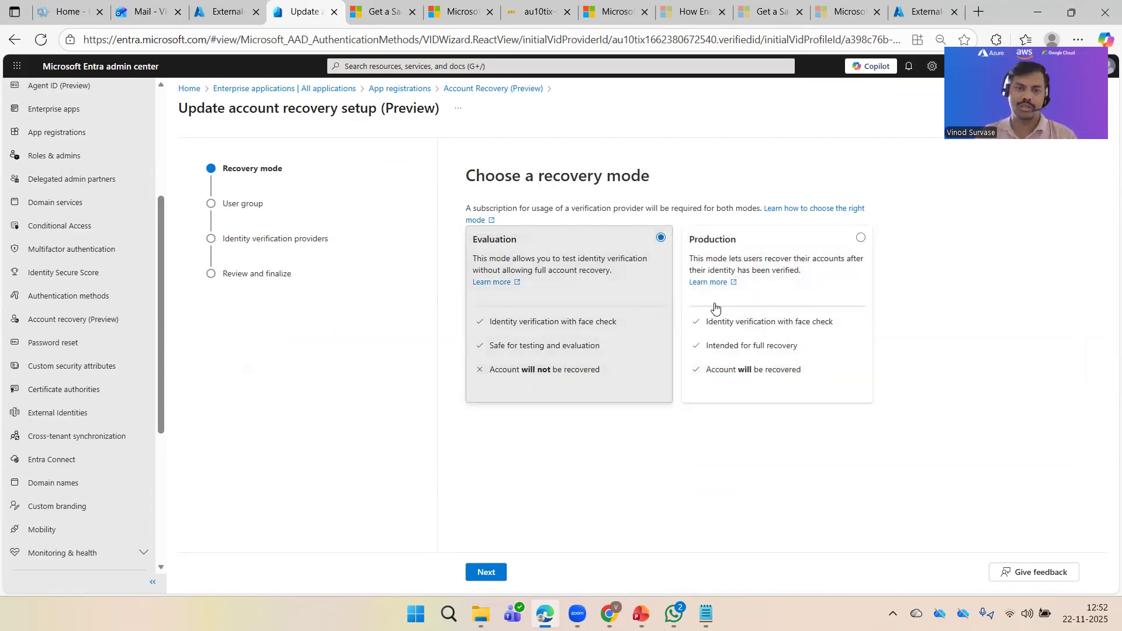
click(496, 574)
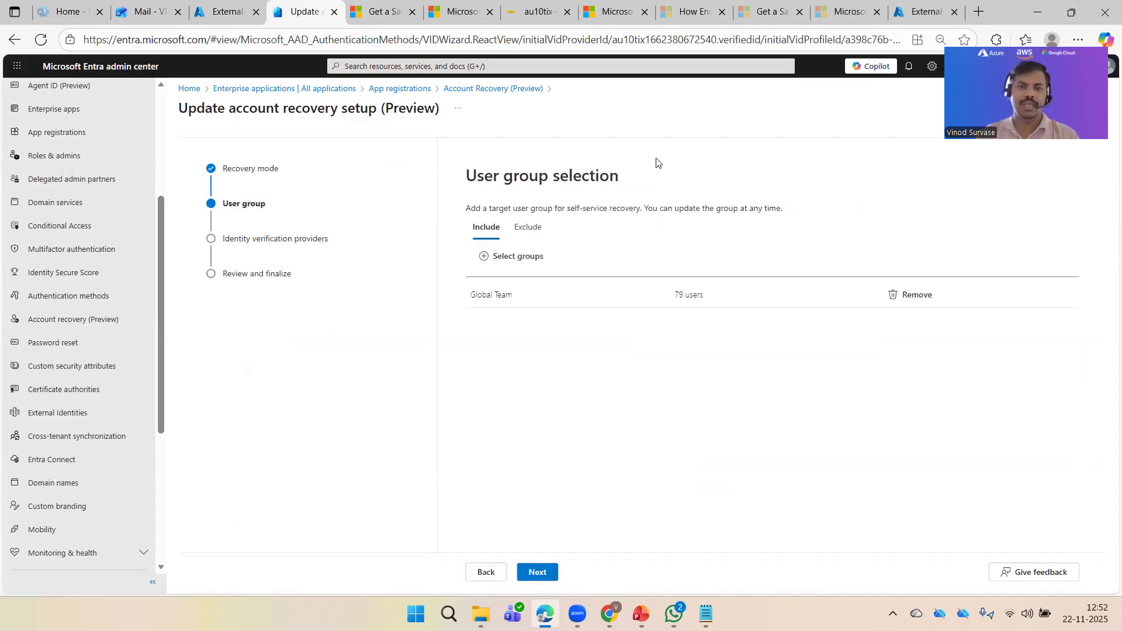
click(537, 577)
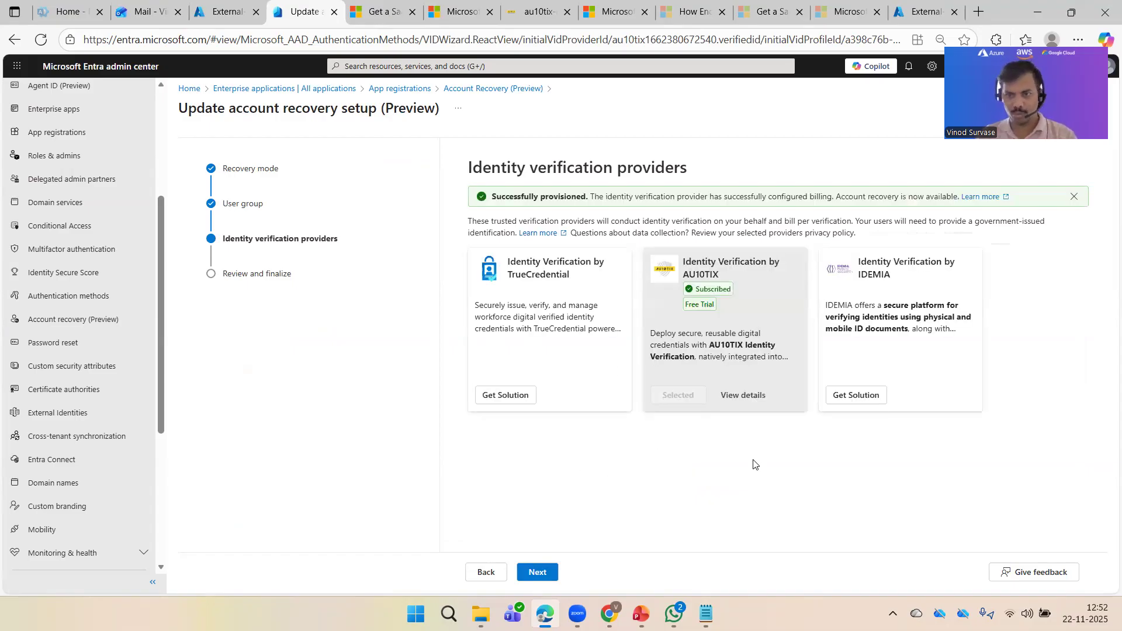
click(743, 401)
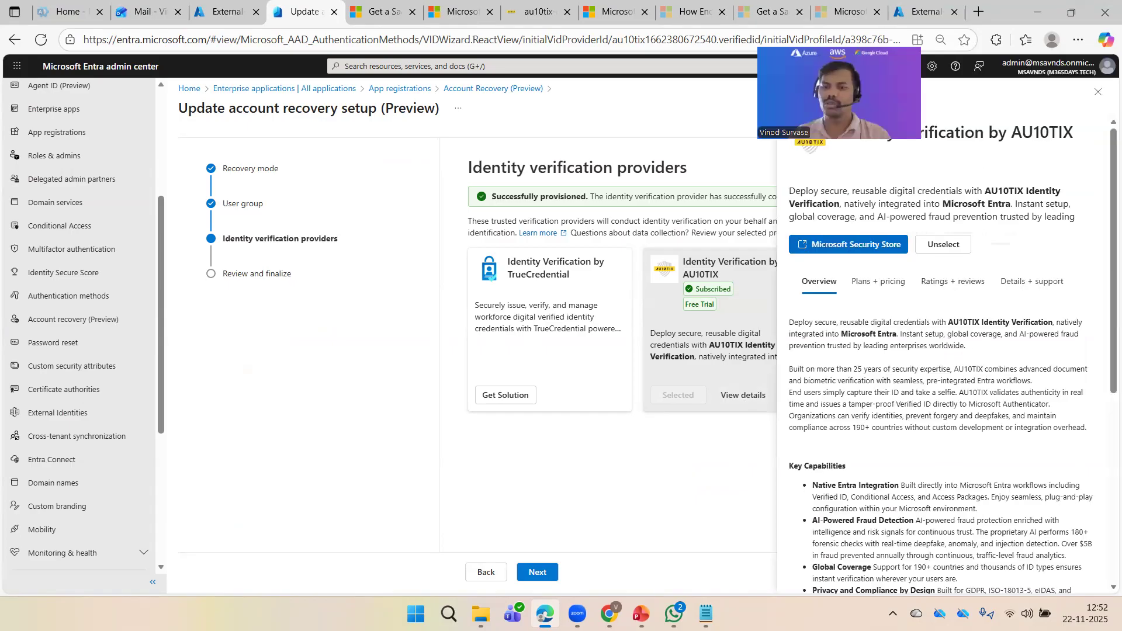
click(1098, 92)
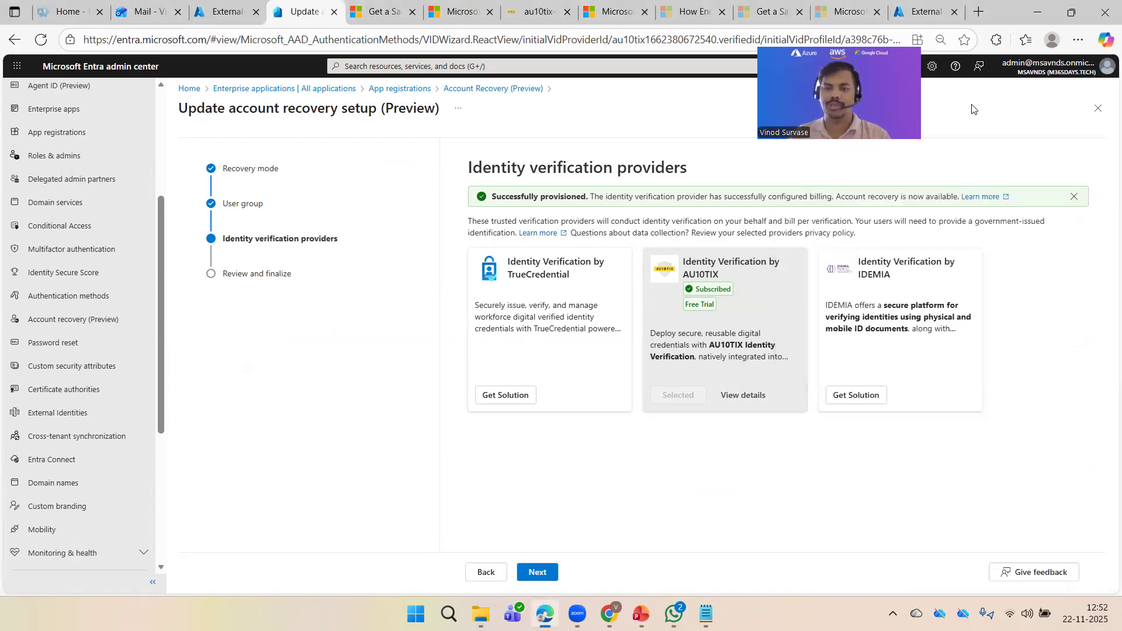
click(532, 581)
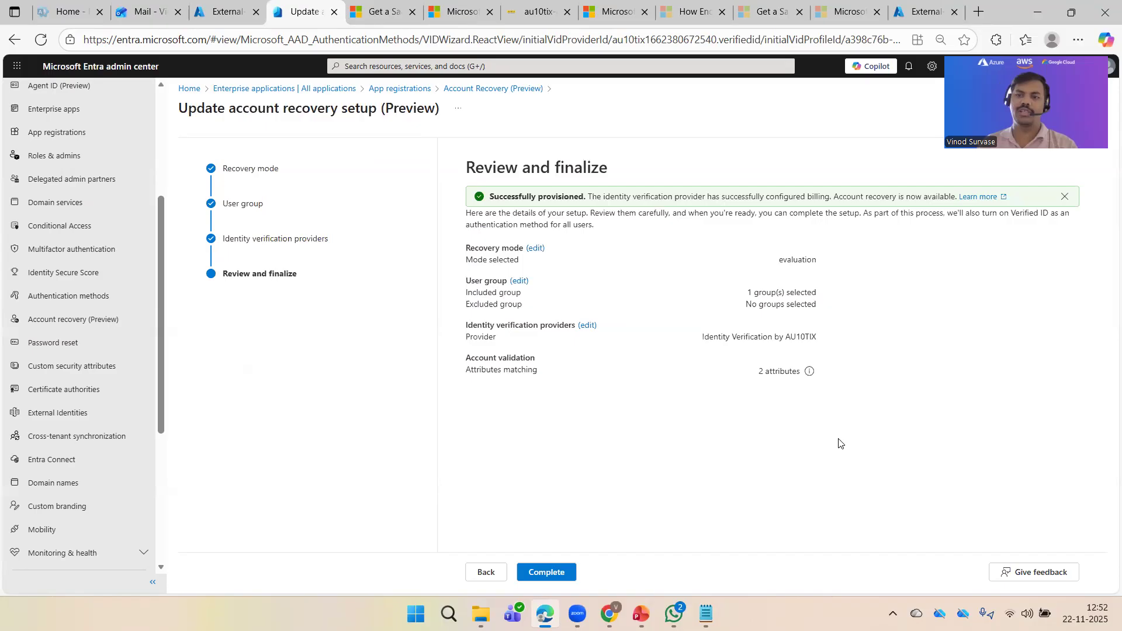
click(483, 89)
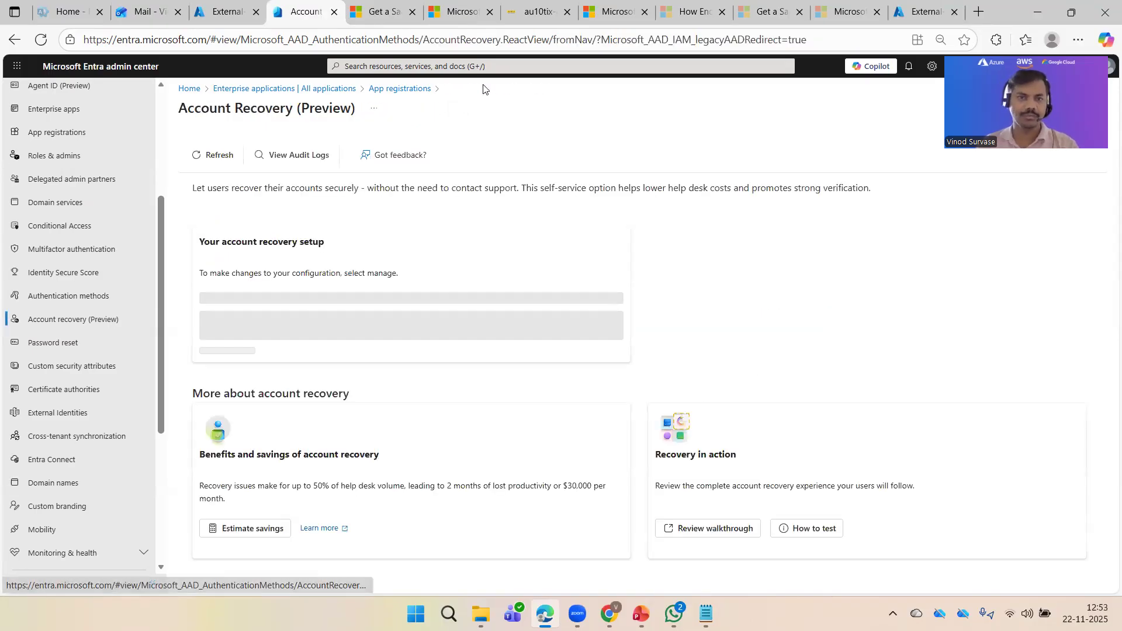